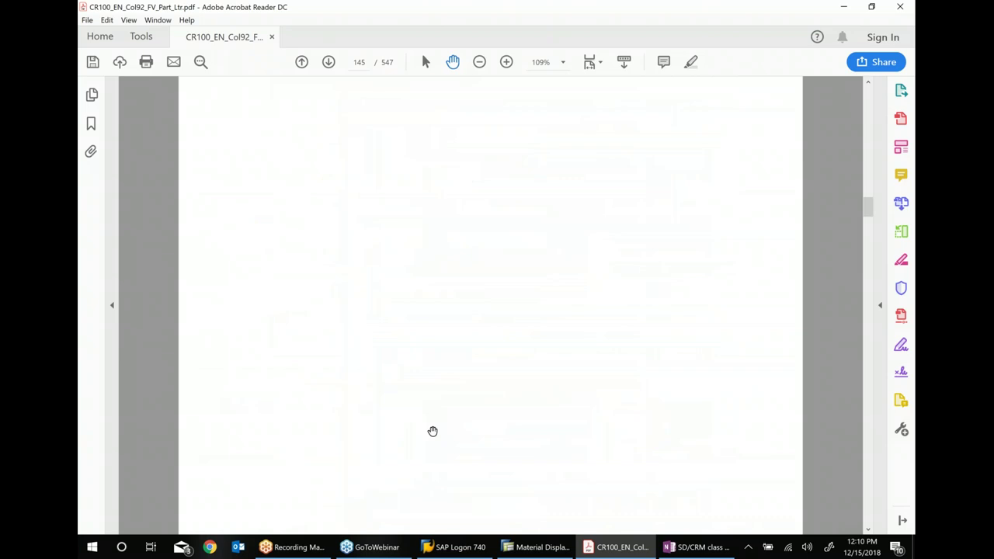
Step: Look through the Product Master unit for Exercise 8 and the product master enhancement overview in Figure 57
scroll(432, 431, "down", 8)
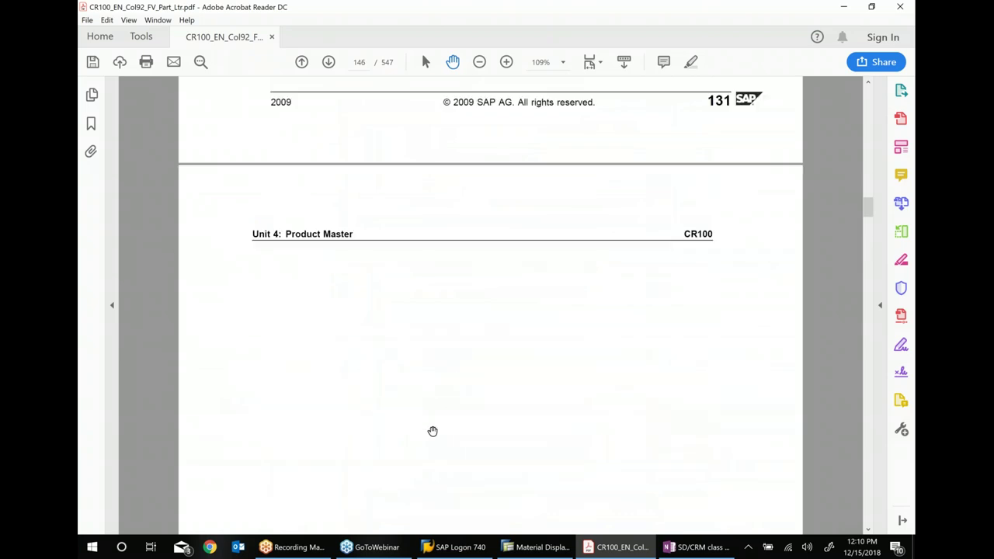
scroll(435, 418, "down", 8)
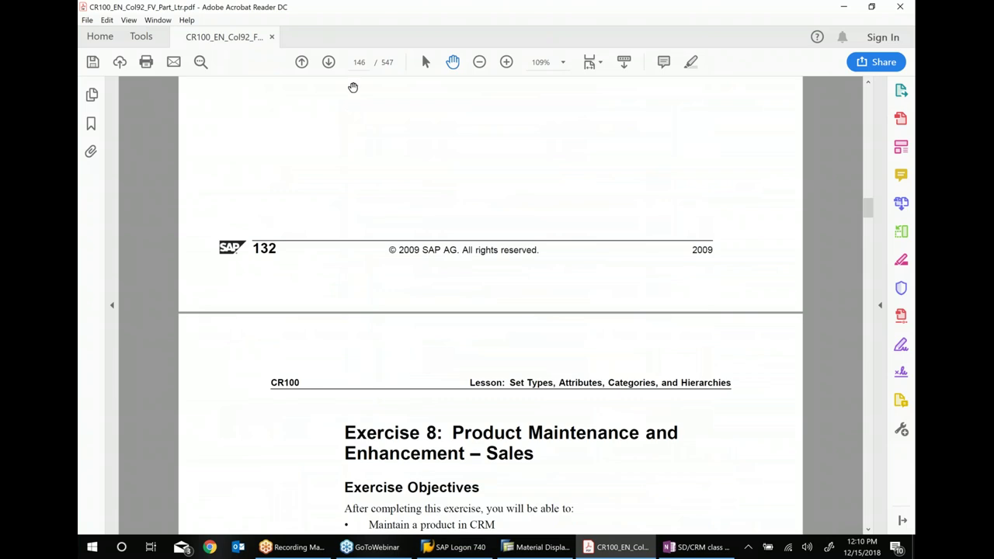
scroll(513, 365, "down", 2)
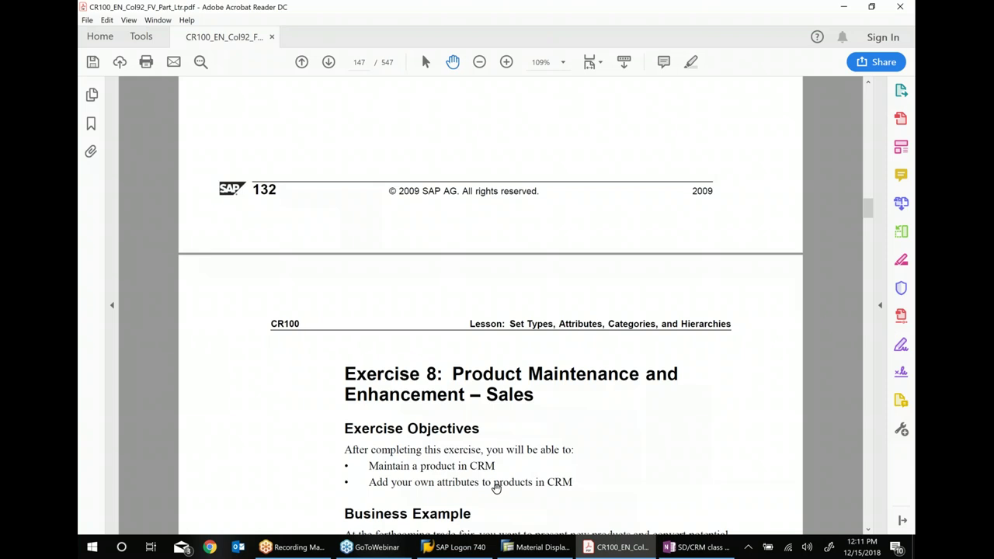
left_click(302, 63)
left_click(302, 63)
left_click(302, 63)
scroll(614, 269, "down", 3)
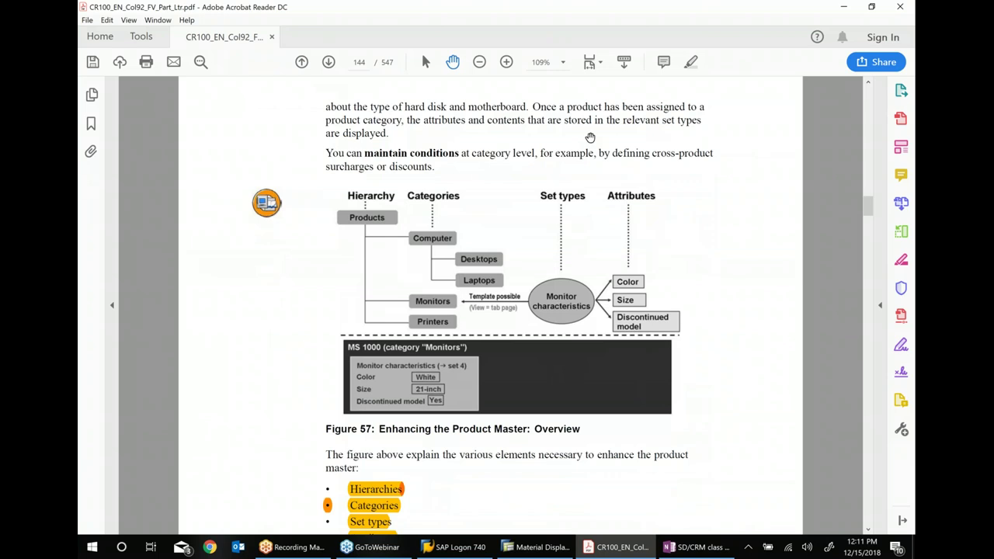
Step: Switch to the SD/CRM class notes in OneNote and add a product enhancement bullet below the attribute-to-hierarchy line
left_click(846, 9)
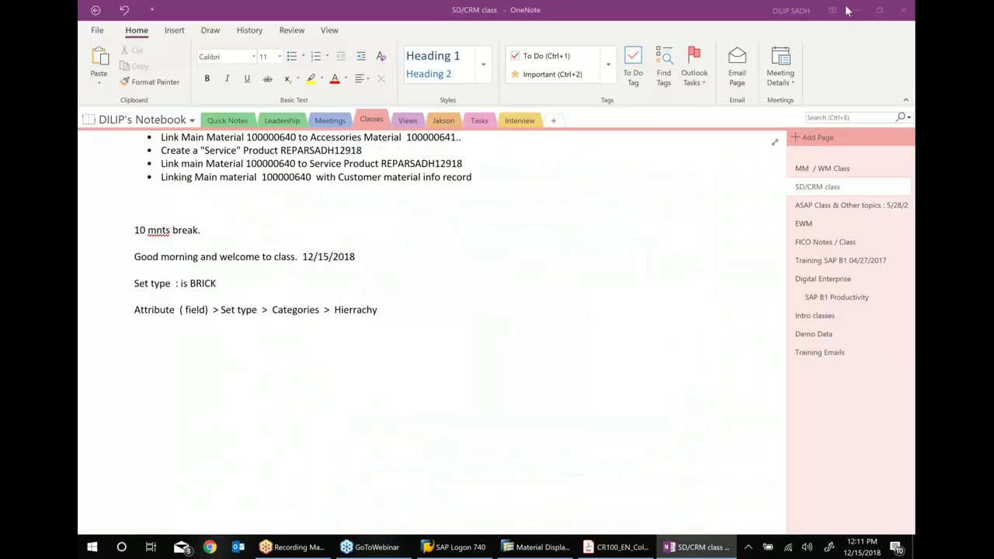
key("Return")
key("Return")
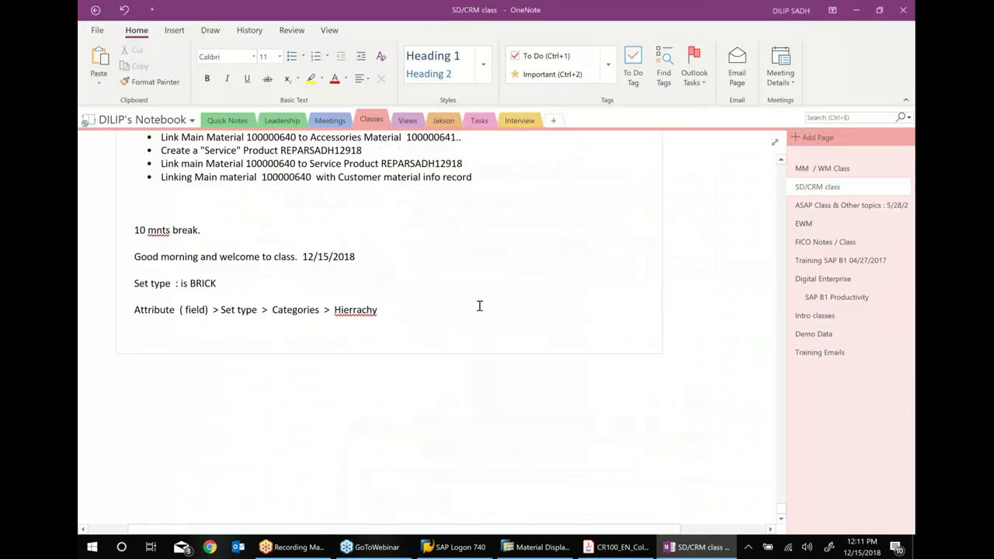
type("* Pr")
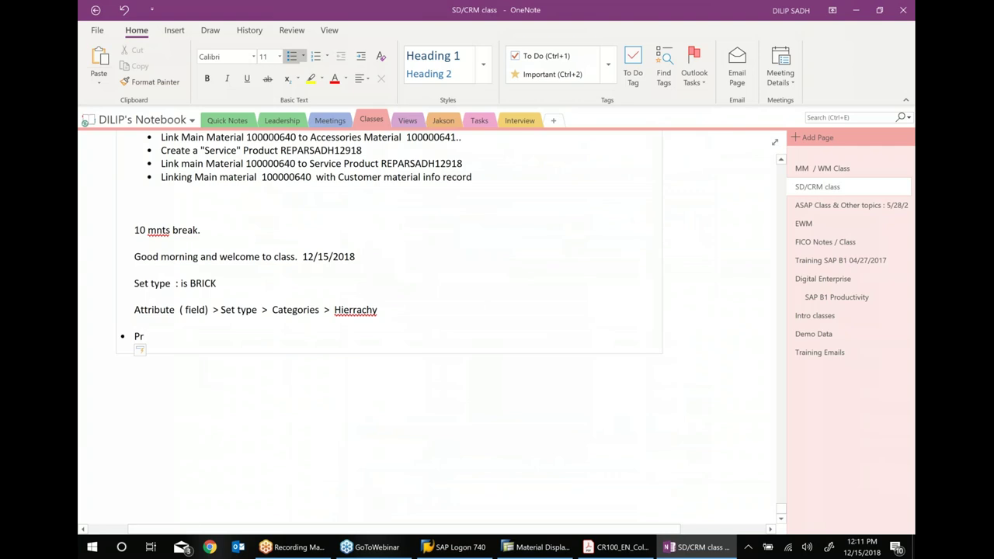
type("oduct Enahancment")
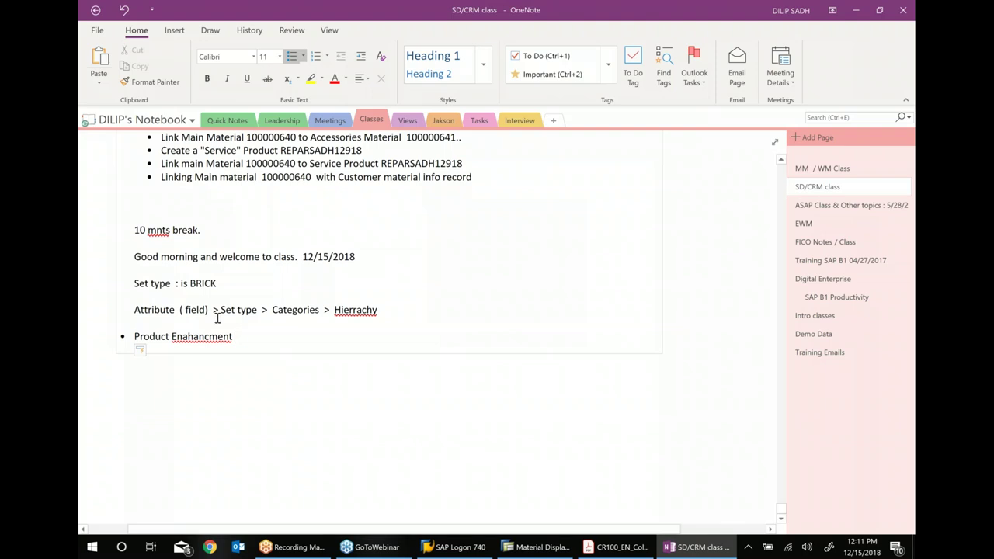
Step: Correct the two misspelled words in the last two note lines to "Hierarchy" and "Enhancement"
right_click(355, 311)
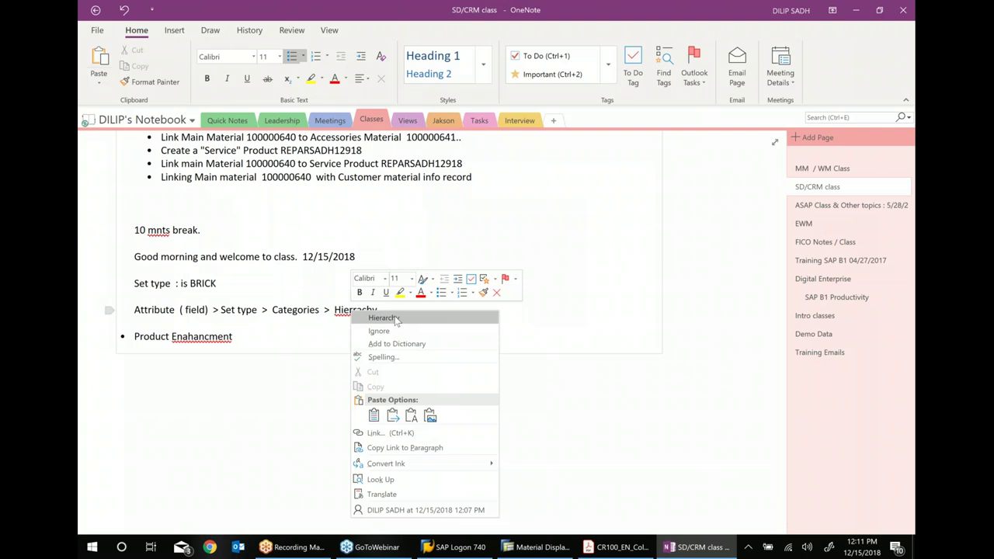
left_click(376, 318)
right_click(223, 330)
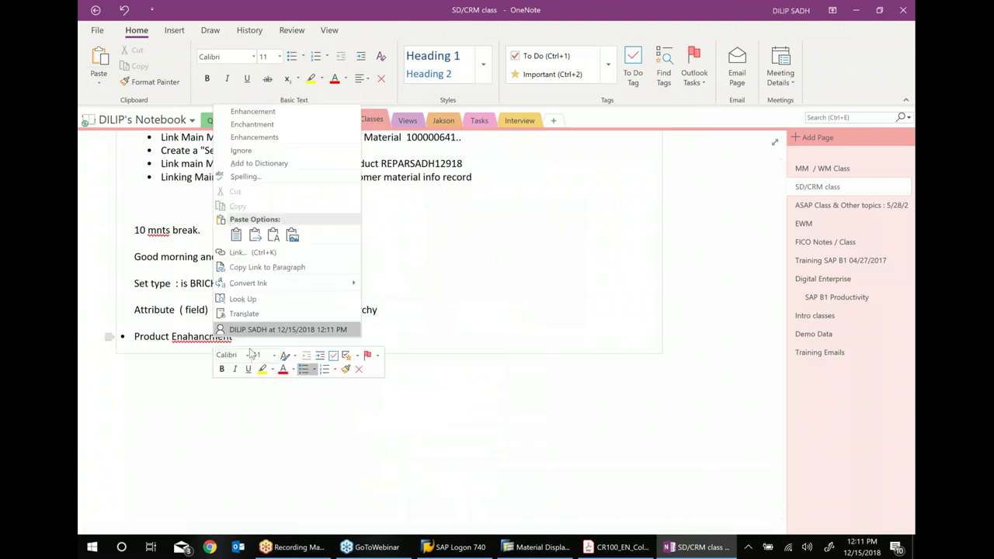
left_click(282, 105)
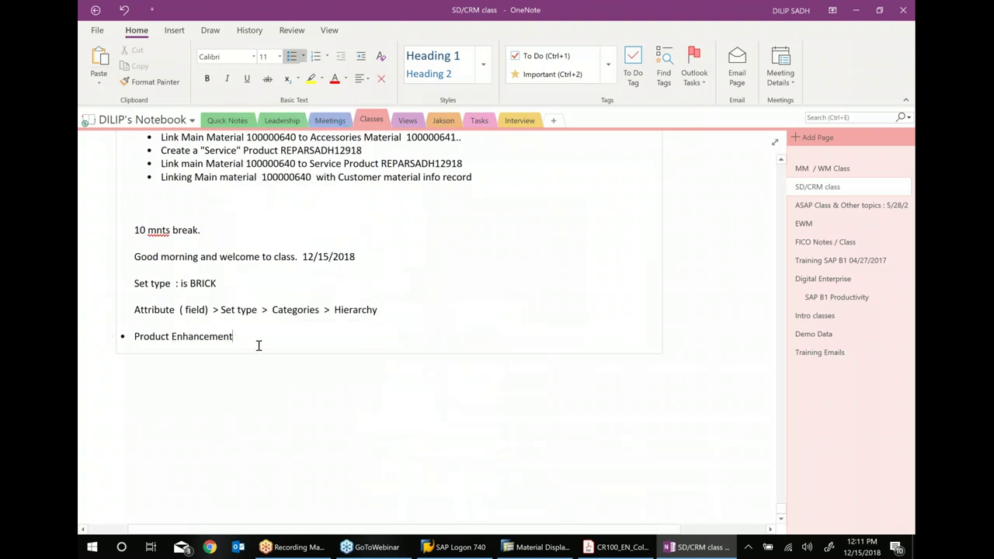
Step: Add an indented "Attributes" bullet under "Product Enhancement"
key("Return")
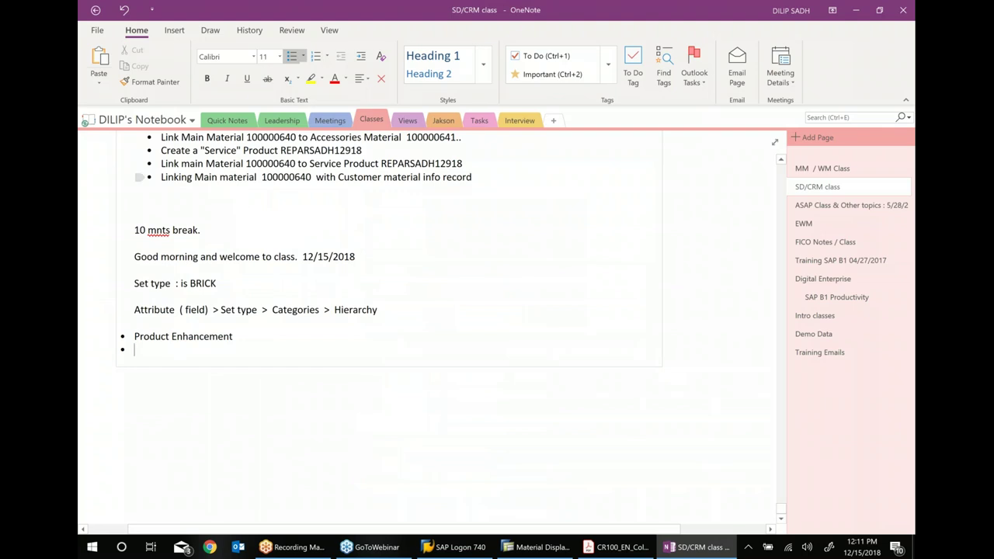
left_click(362, 56)
type("Attribu")
key("BackSpace")
key("BackSpace")
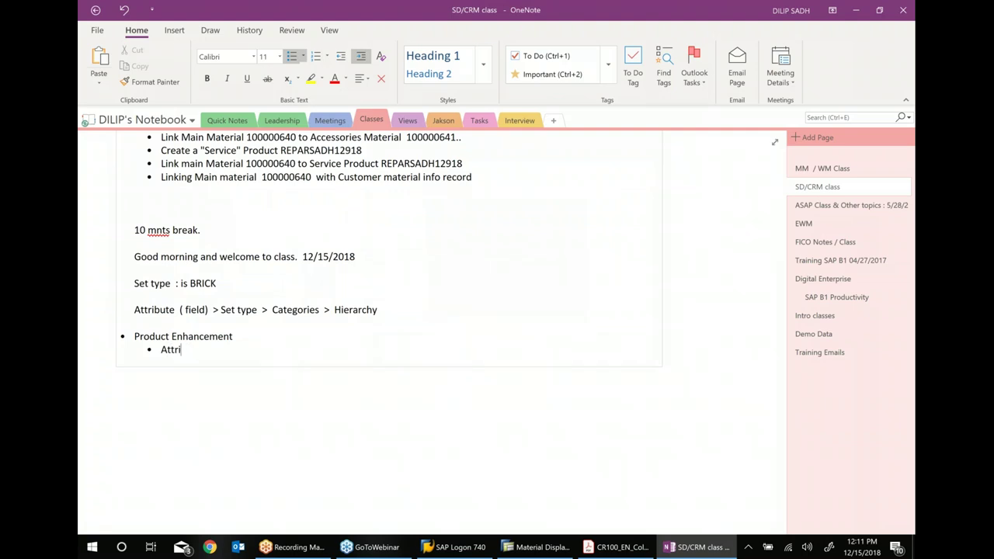
type("butes")
key("Return")
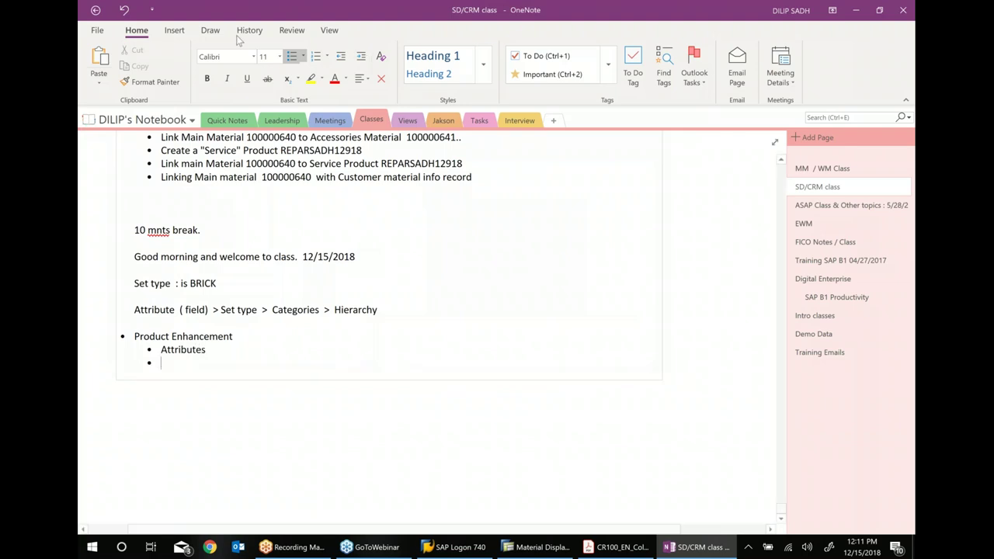
Step: List "Color of Monitor", "Size of Monitor" and "Model of Monitor" as nested items under "Attributes"
left_click(361, 57)
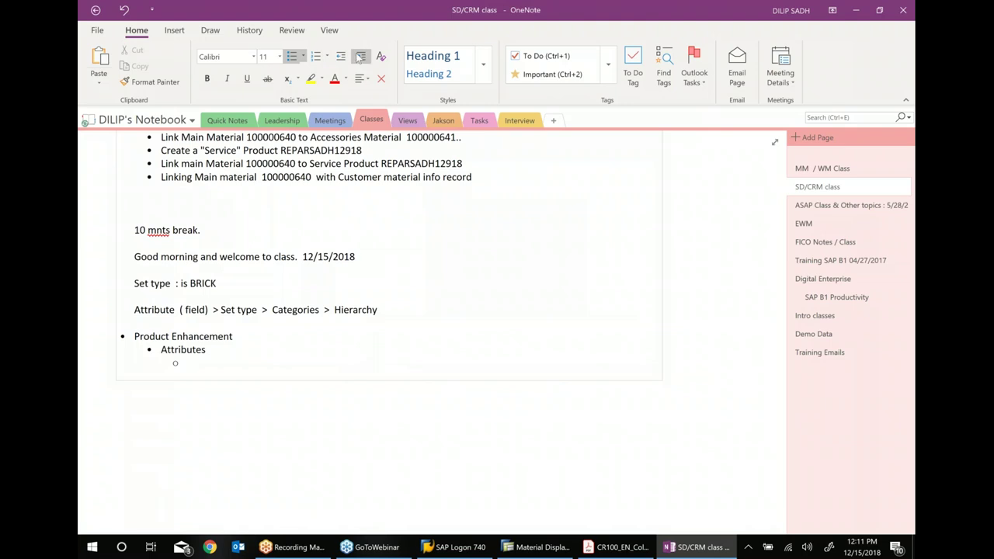
type("Color of Monitor")
key("Return")
type("Siz")
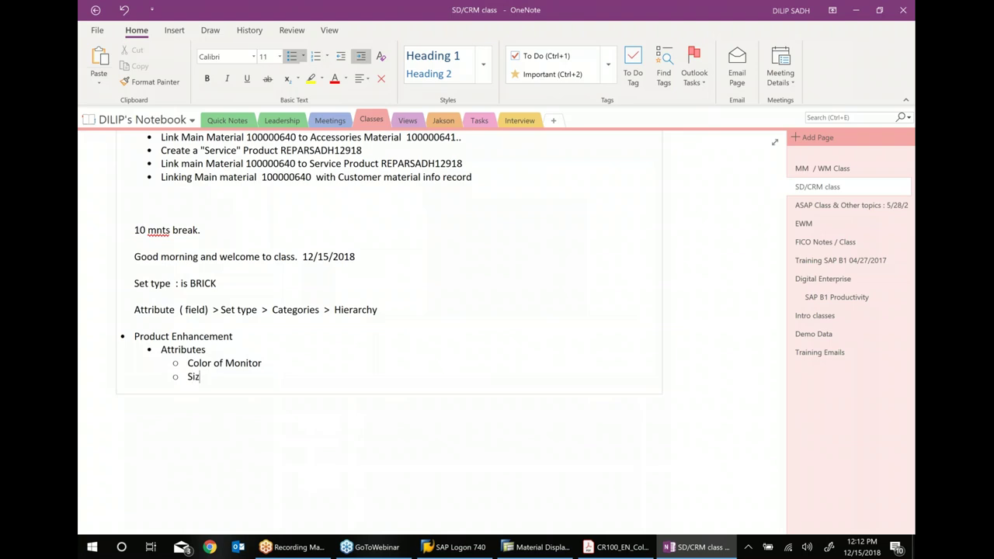
type("e of Monitor")
key("Return")
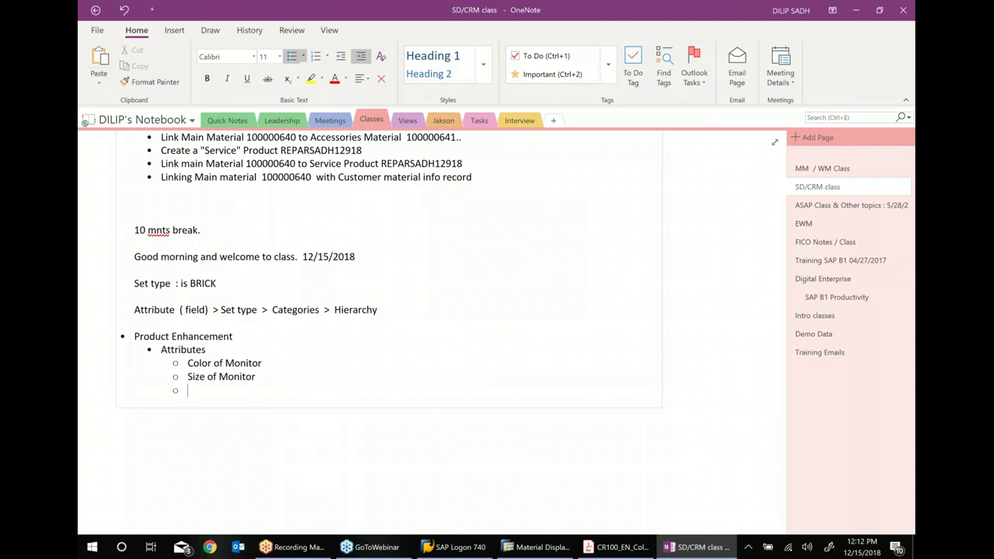
type("Model of Monitor")
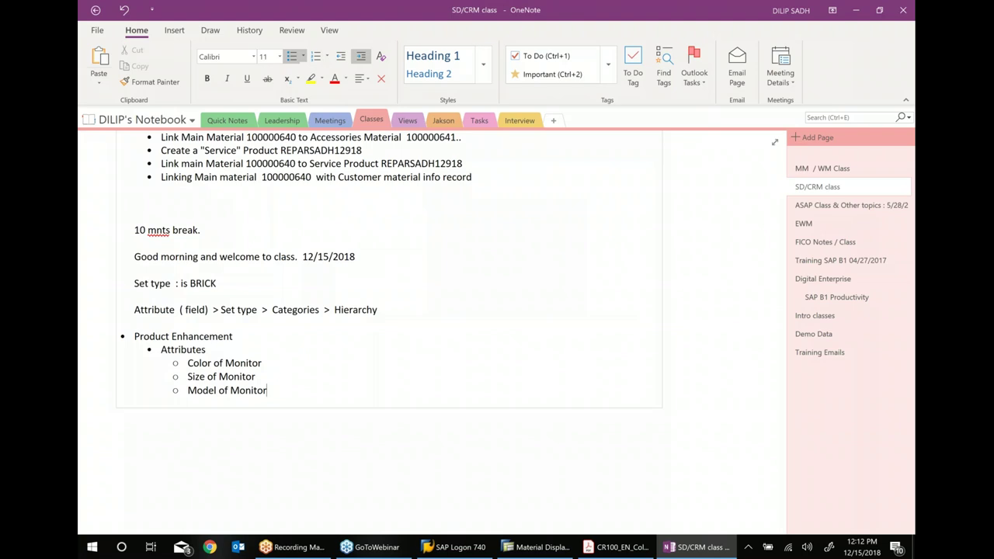
Step: Add a "Create Attributes Set" bullet at the same level as "Attributes", below the monitor items and an empty nested item
key("Return")
key("Return")
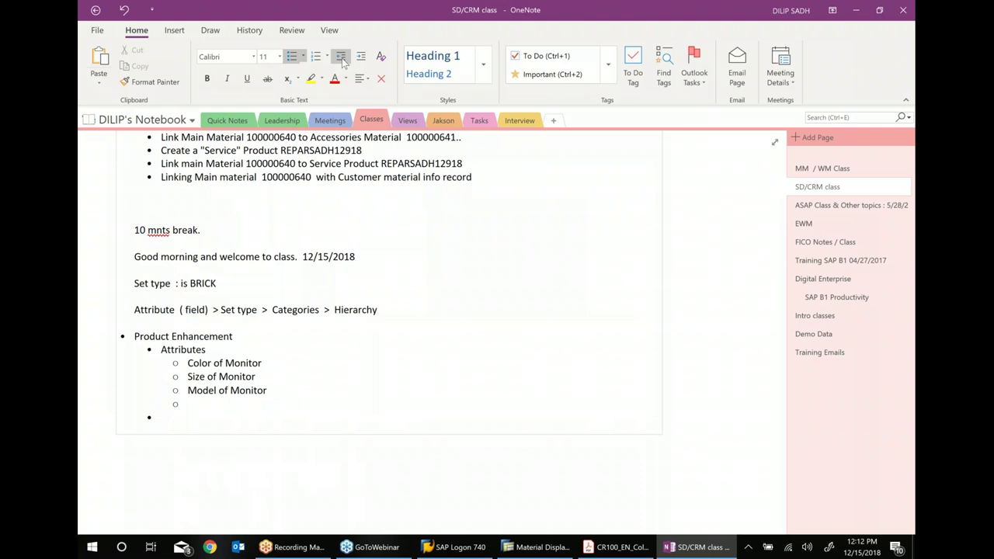
type("Attributes")
key("Return")
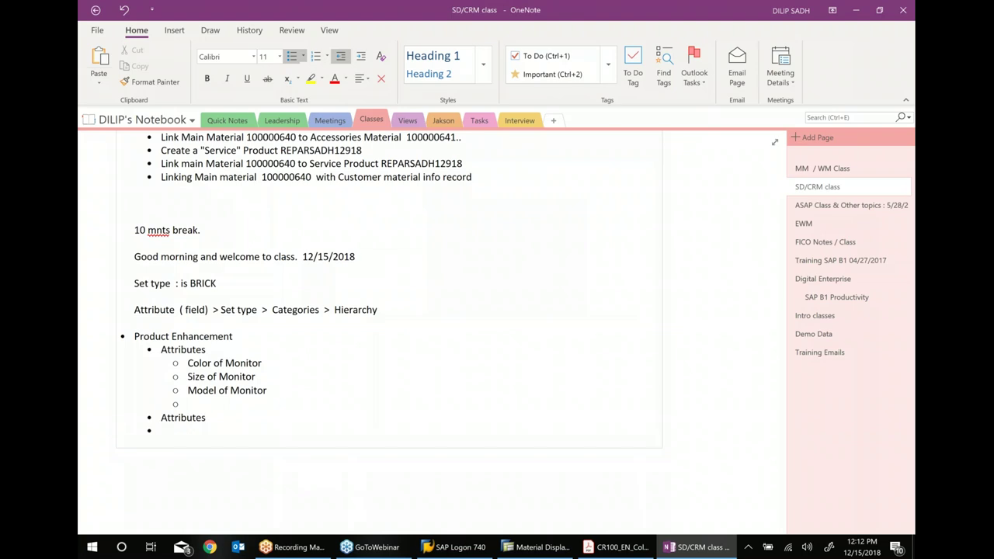
type("Create")
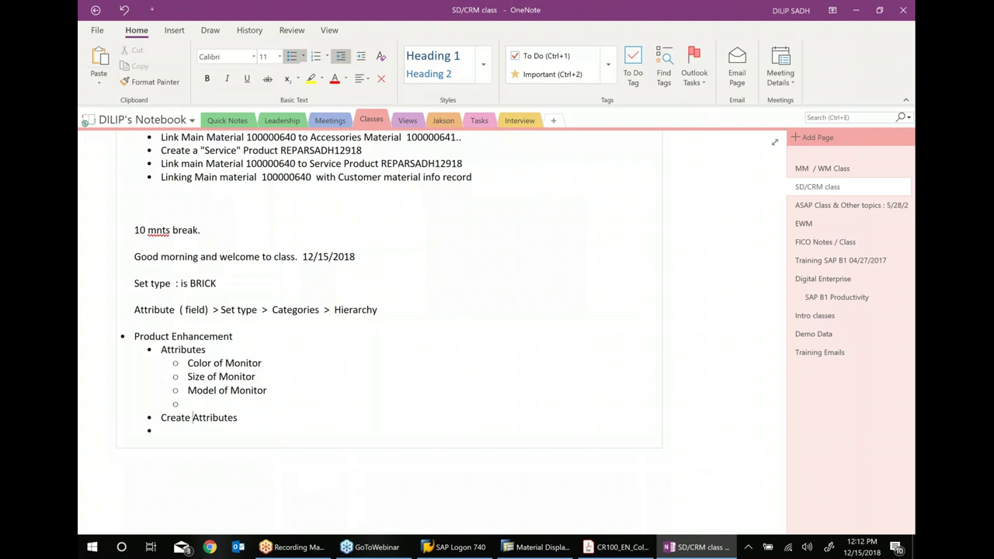
key("End")
type("Set")
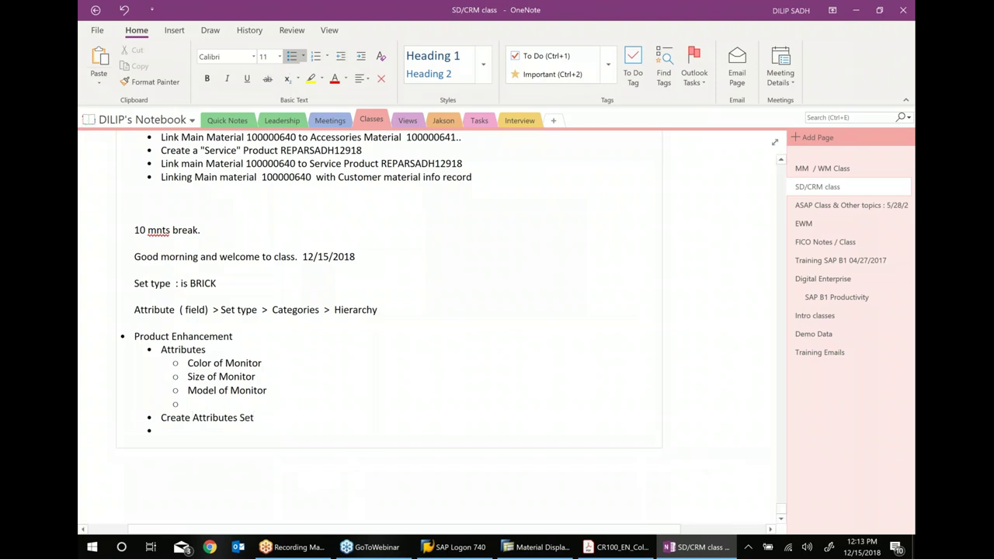
Step: Add the bullets "Create Category" and "Create Hierarchy" below "Create Attributes Set"
scroll(577, 451, "down", 3)
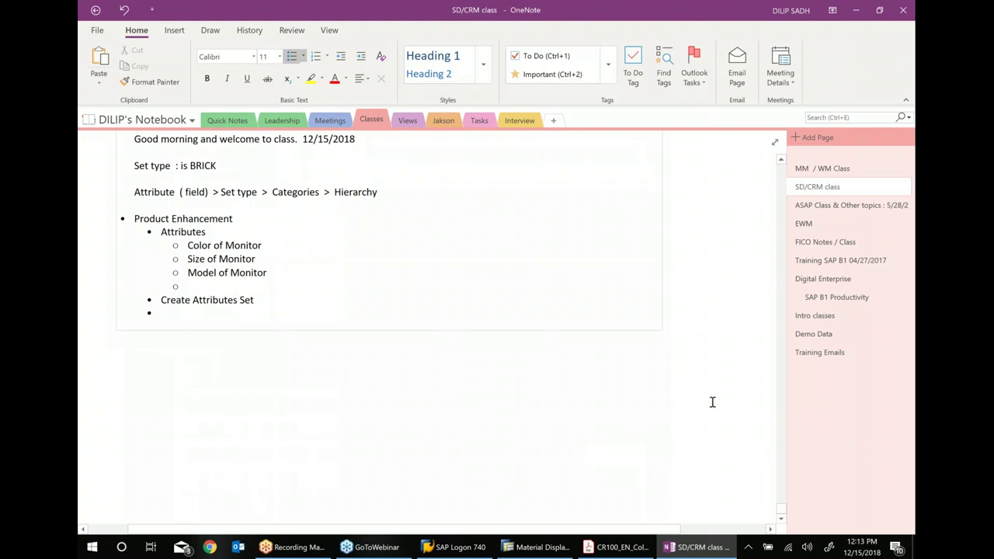
type("Create Category")
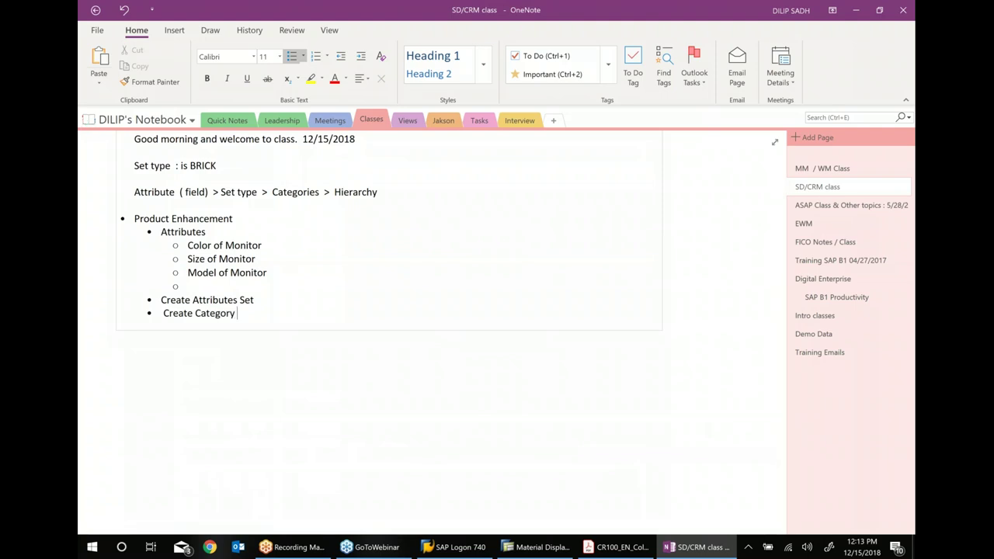
type(" Cre")
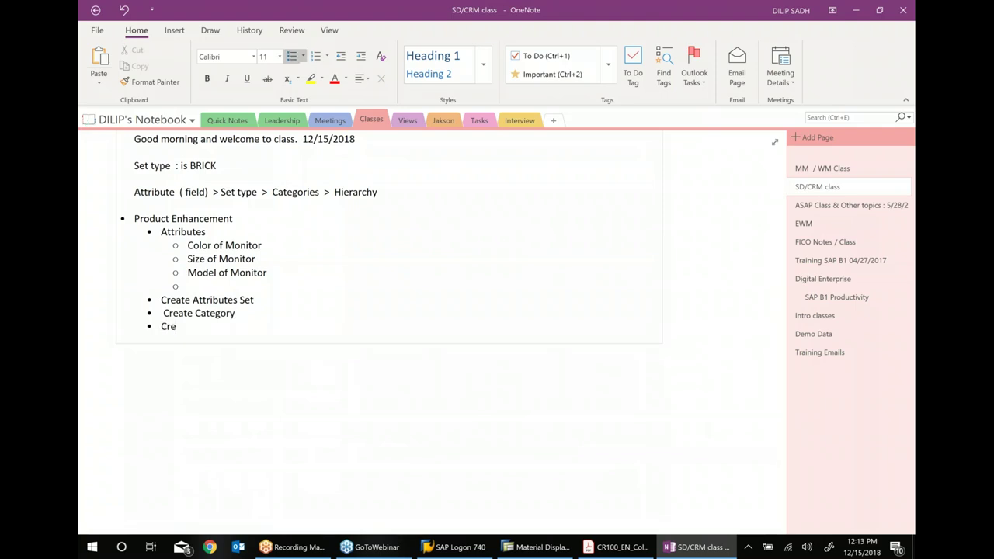
type("ate Hierarchy")
key("Return")
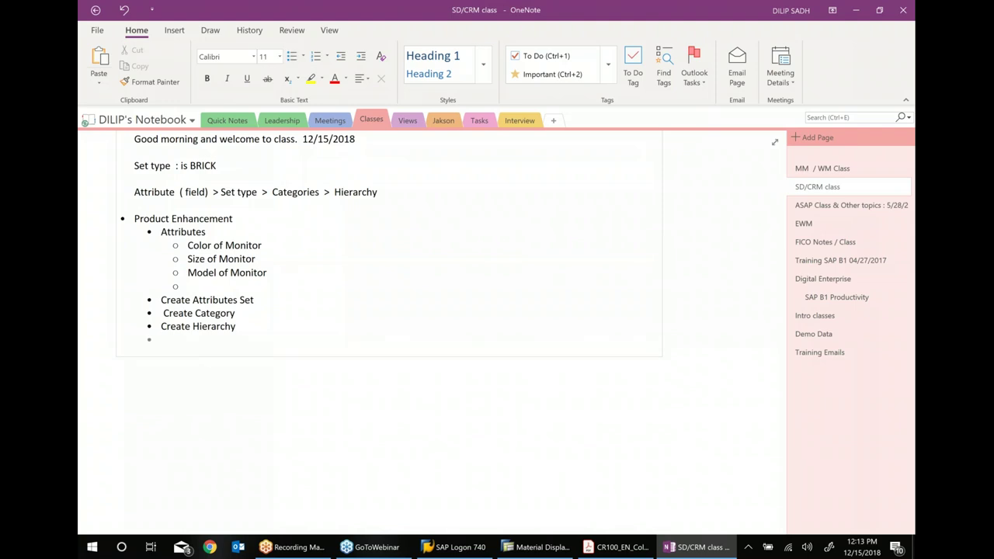
Step: Add a "Testing" bullet with the nested item "Assign Product Category / Hierarchy to Product Master", correcting its spelling
type("tEST")
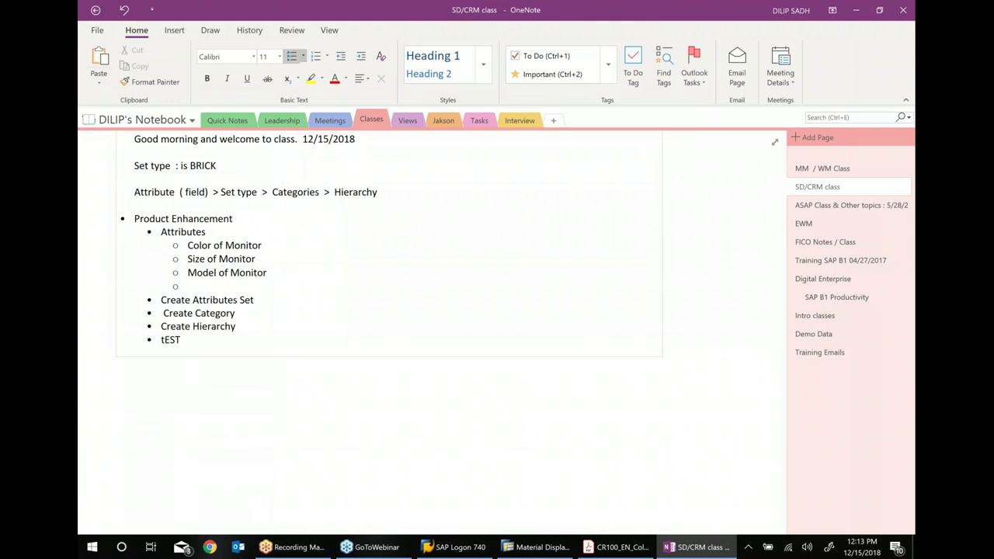
type("ING")
key("Return")
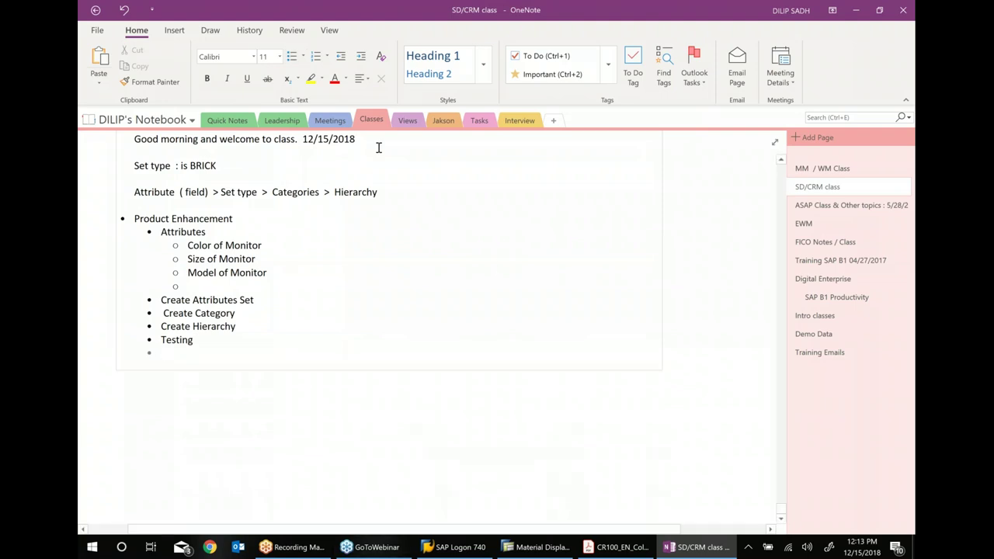
left_click(362, 62)
type("Assig")
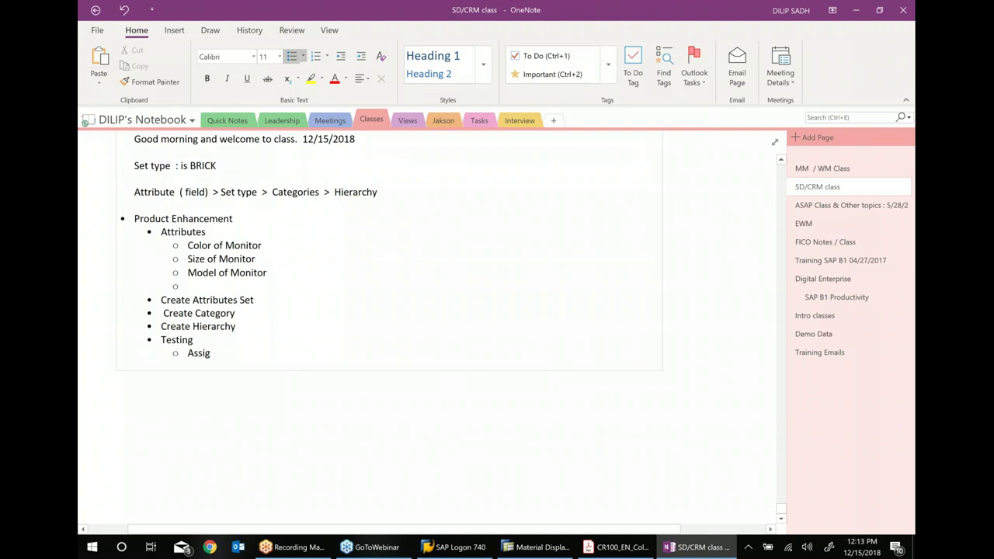
type("n Product ")
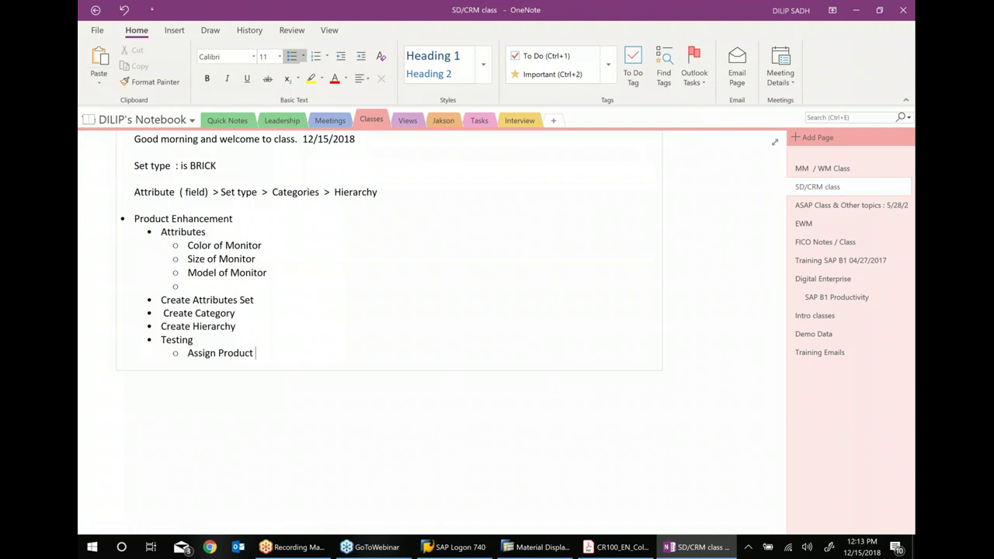
type("Category / Hierarch")
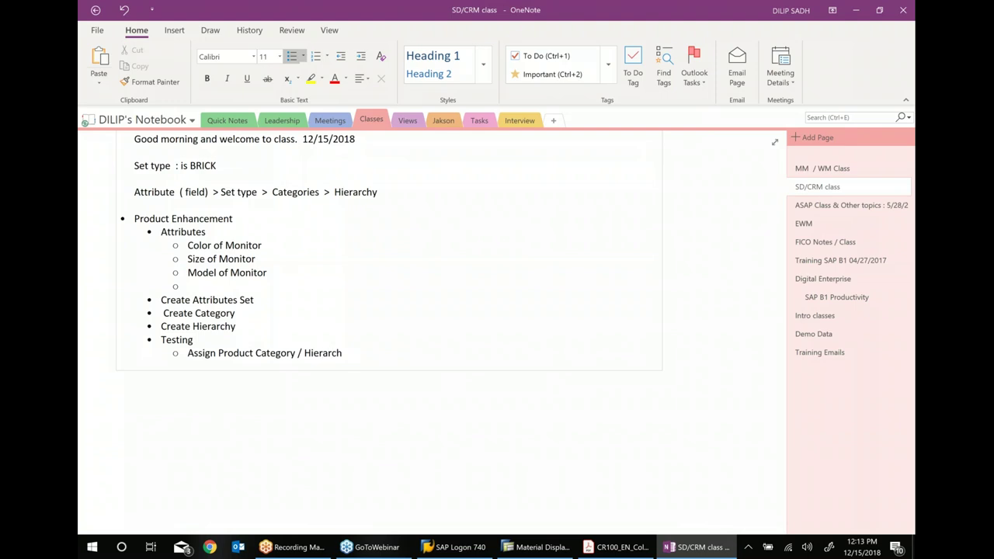
type("y ti Product Master")
right_click(350, 354)
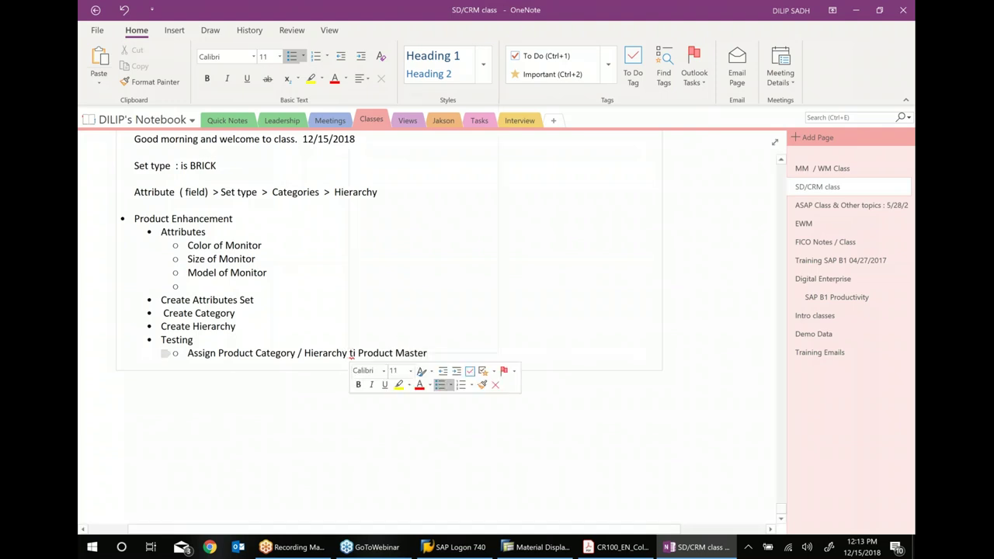
left_click(371, 114)
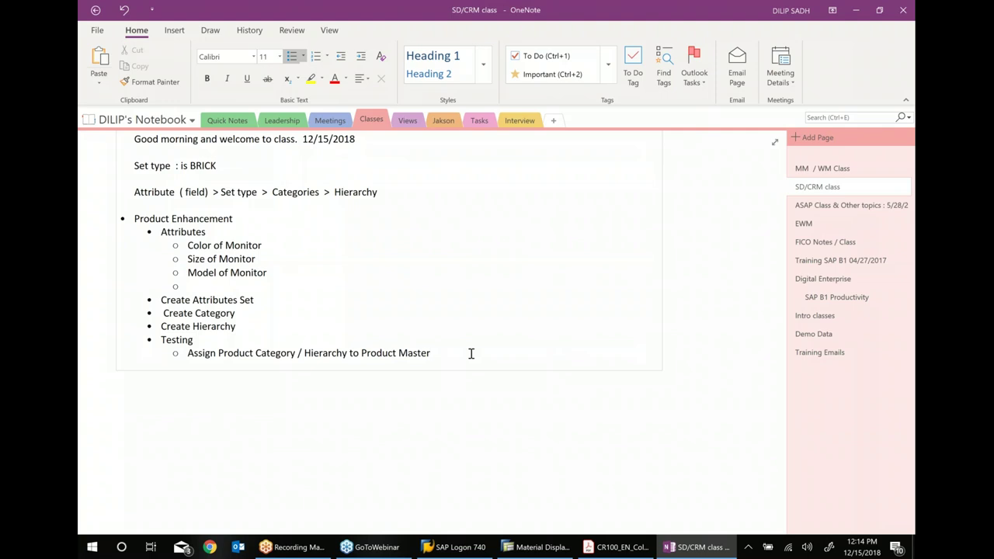
Step: Add the nested item "Verify Additional attributes ( Fields) in Product Master" under "Testing" and retitle the top bullet "Product master Enhancement"
key("Return")
type("Verify Additional ")
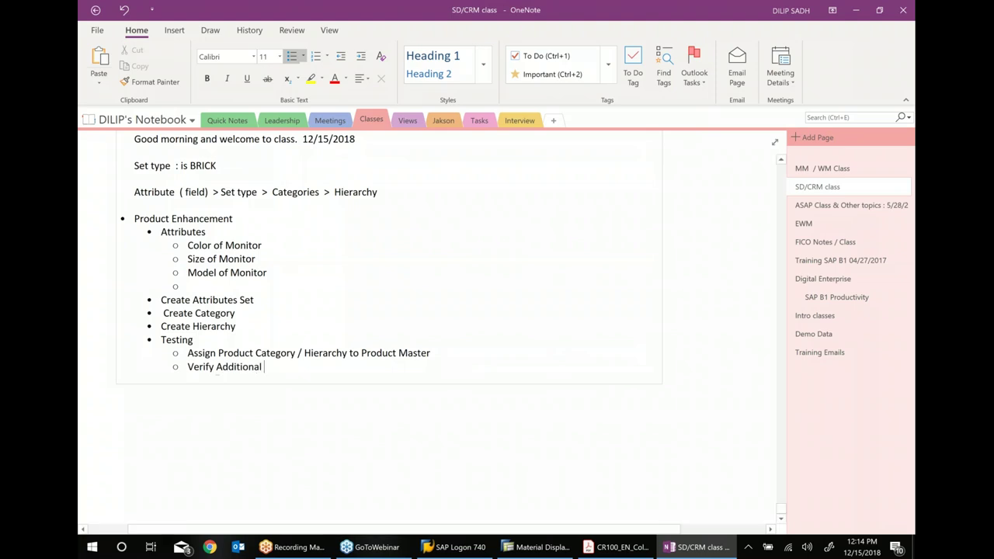
type("attributes  ( Fie")
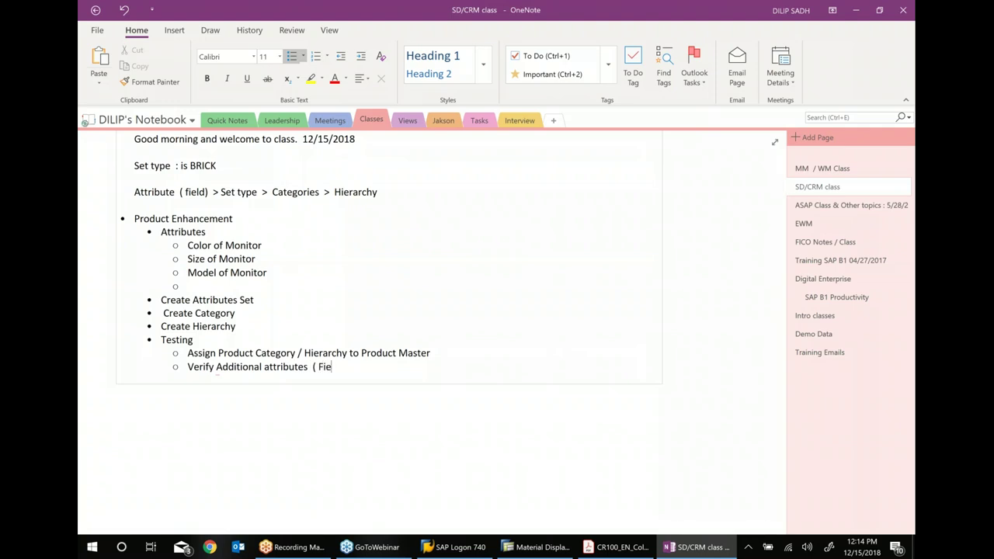
type("lds) in Product Master")
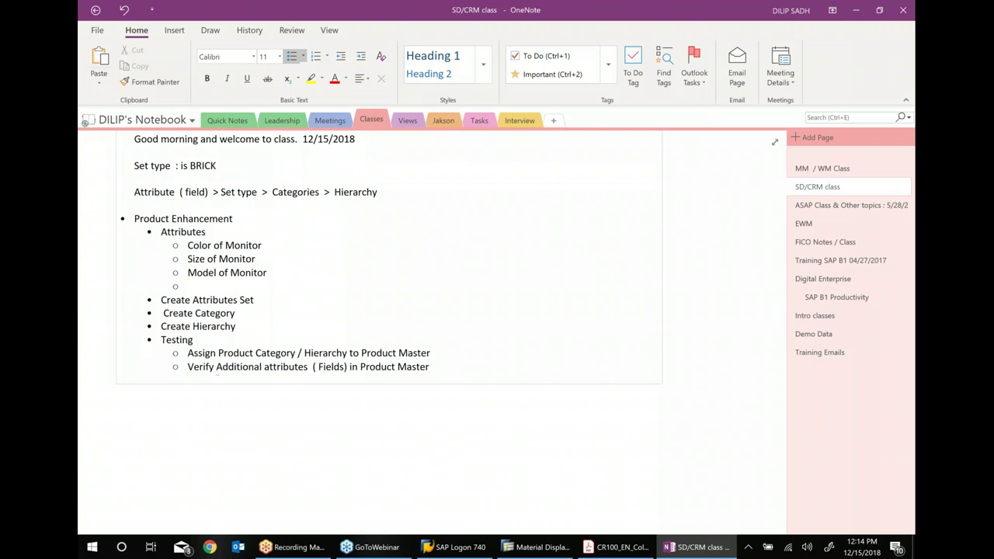
left_click(173, 218)
type("master")
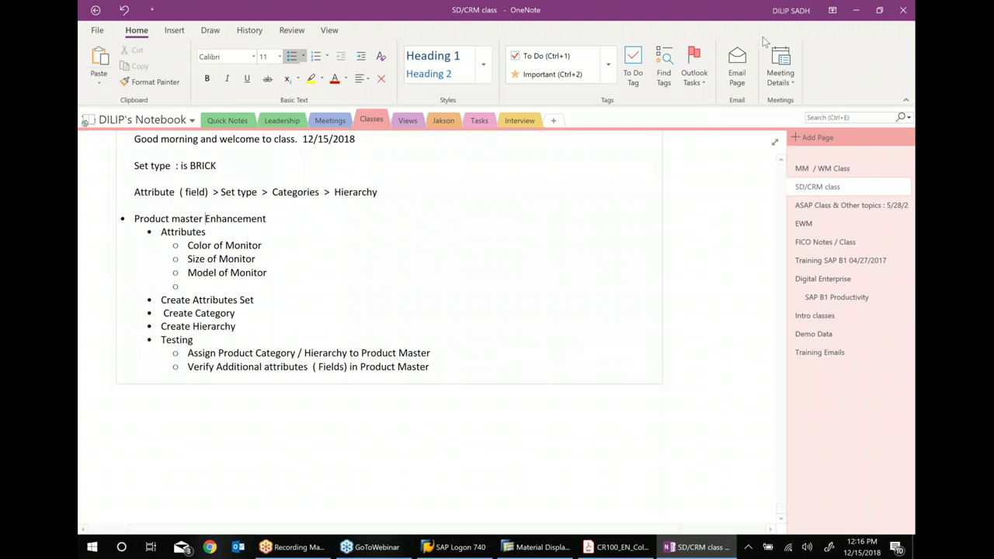
Step: Switch to SAP, leave the material display and open COMM_ATTRSET - Maintain Set Types and Attributes
left_click(854, 10)
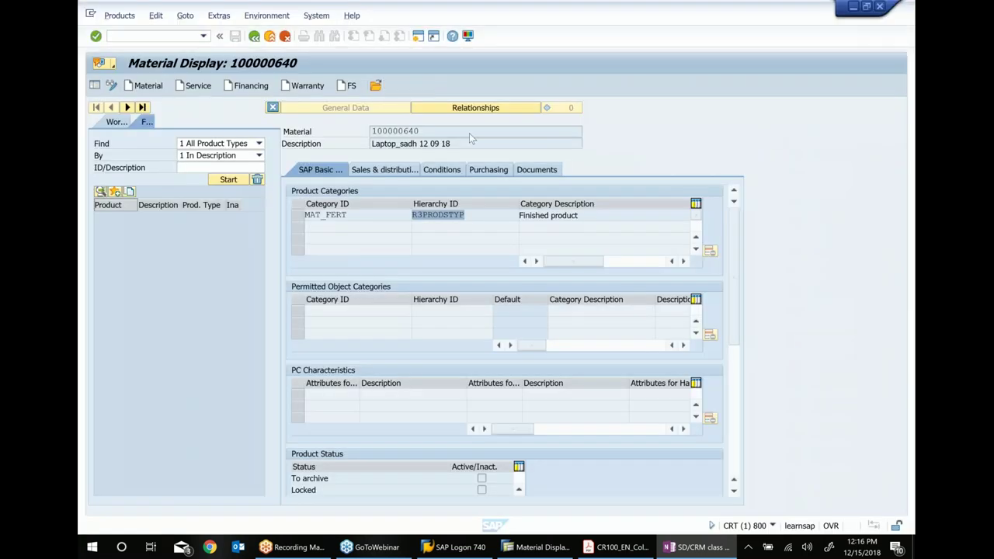
left_click(254, 36)
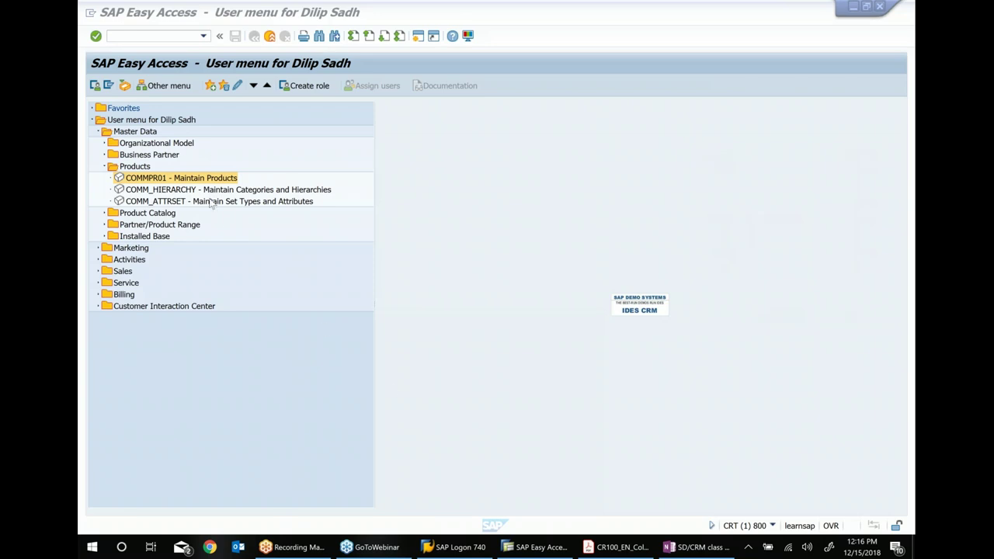
key("alt")
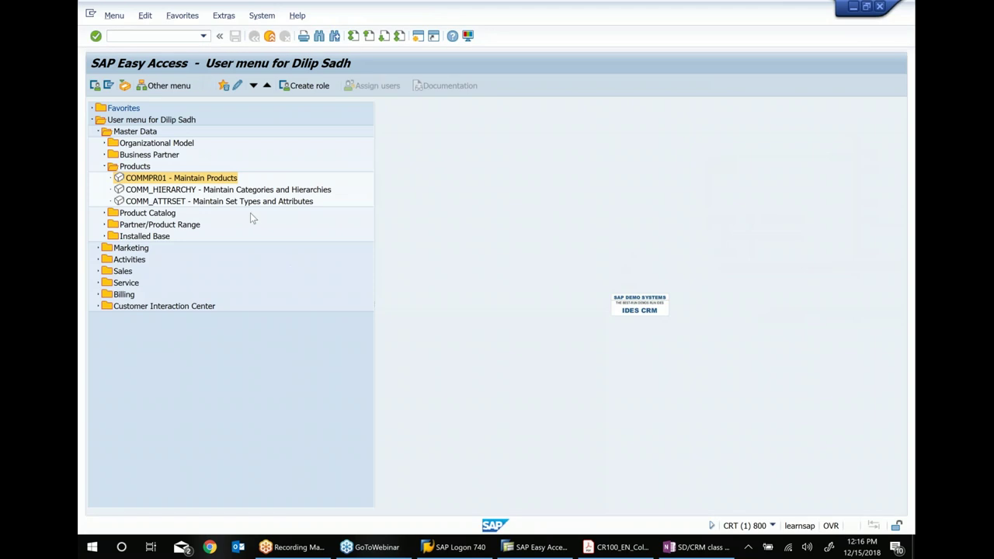
left_click(248, 202)
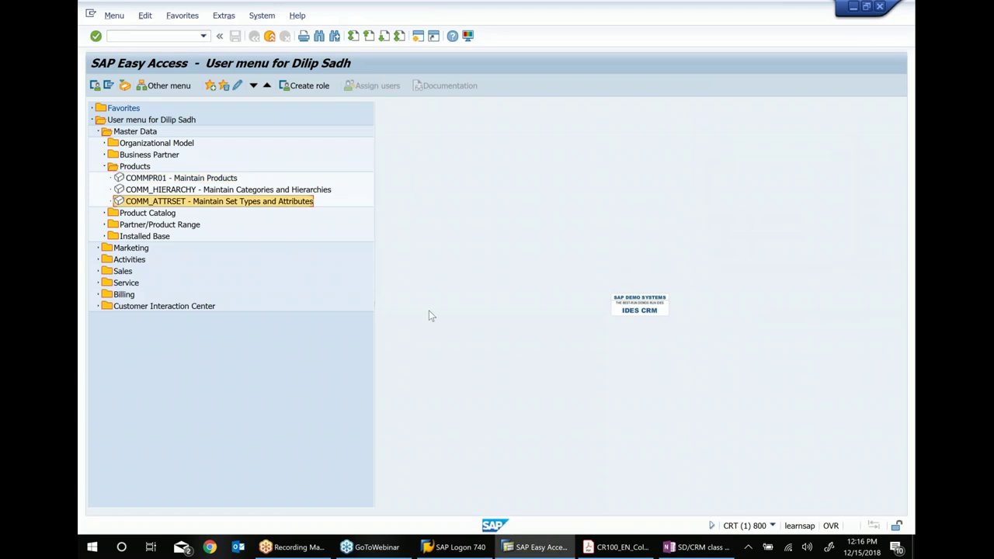
left_click(304, 191)
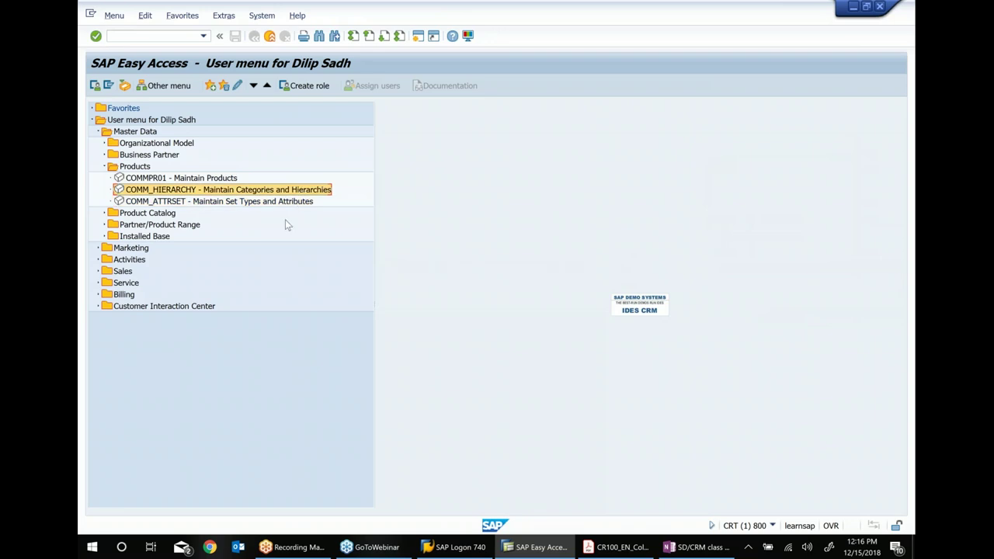
left_click(274, 203)
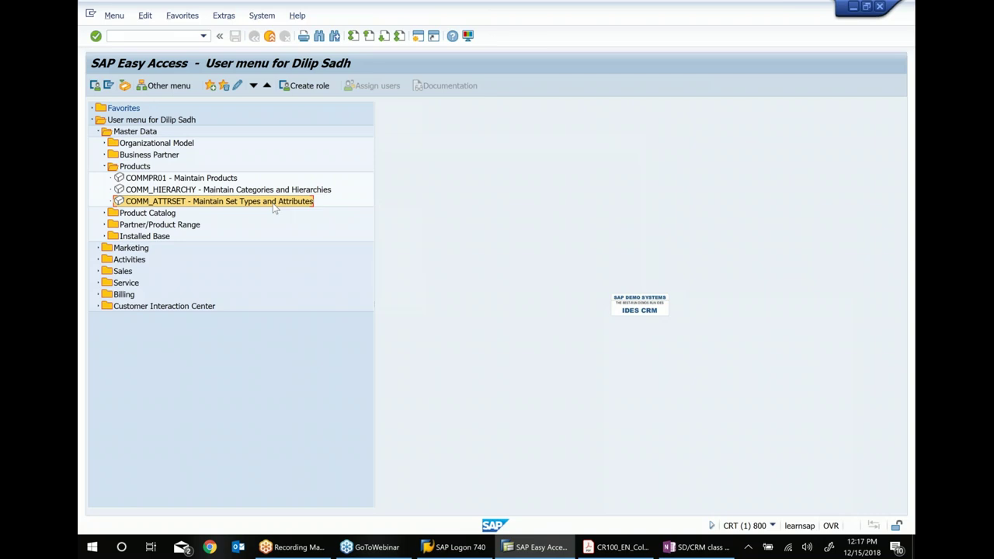
double_click(237, 202)
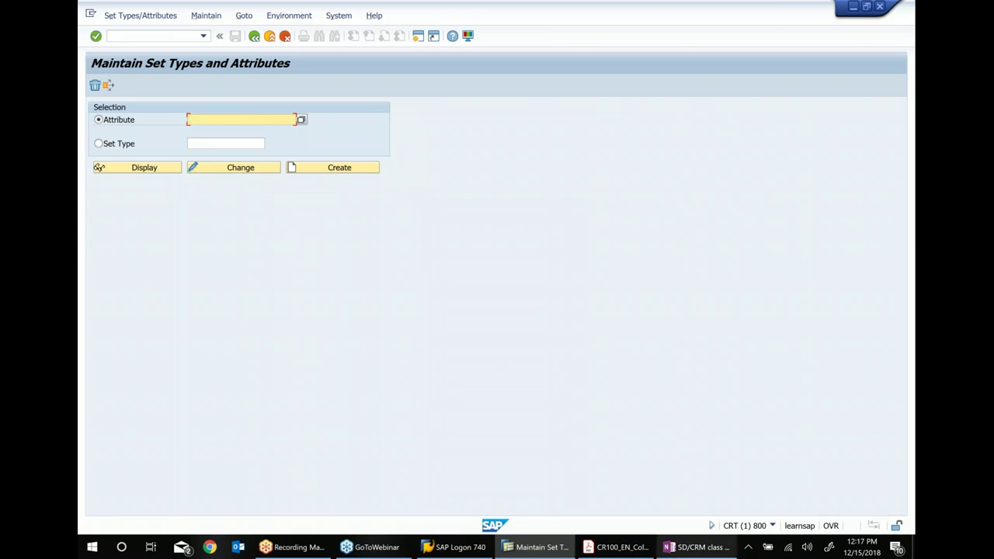
Step: Check the product master enhancement figure in the PDF, and create an attribute in SAP with the ID zcolor plus the surname and 121518
left_click(617, 547)
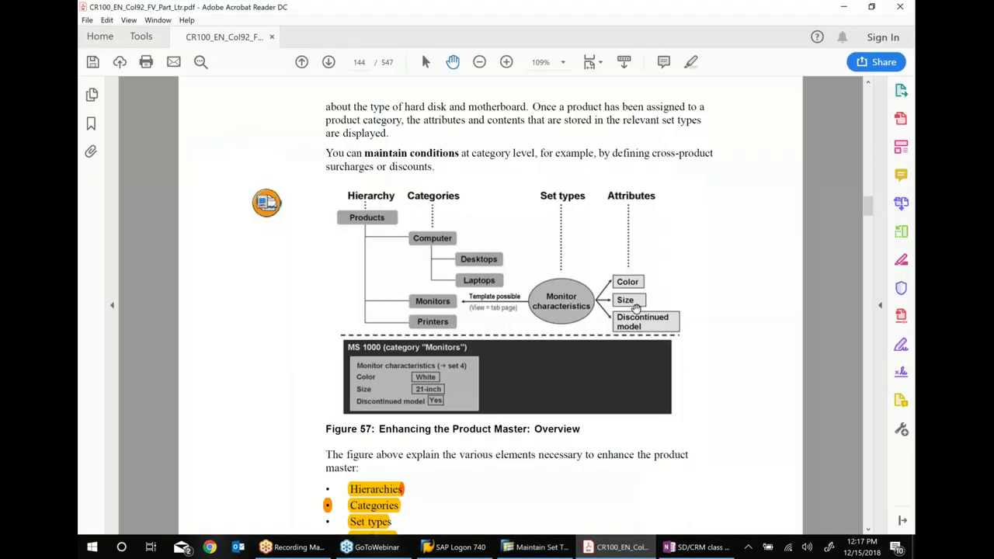
left_click(539, 547)
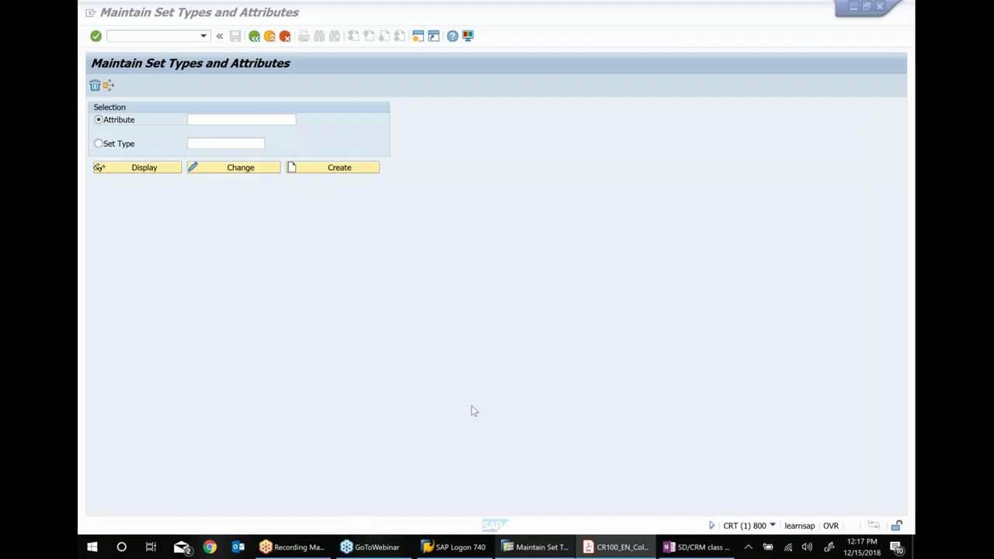
type("zco")
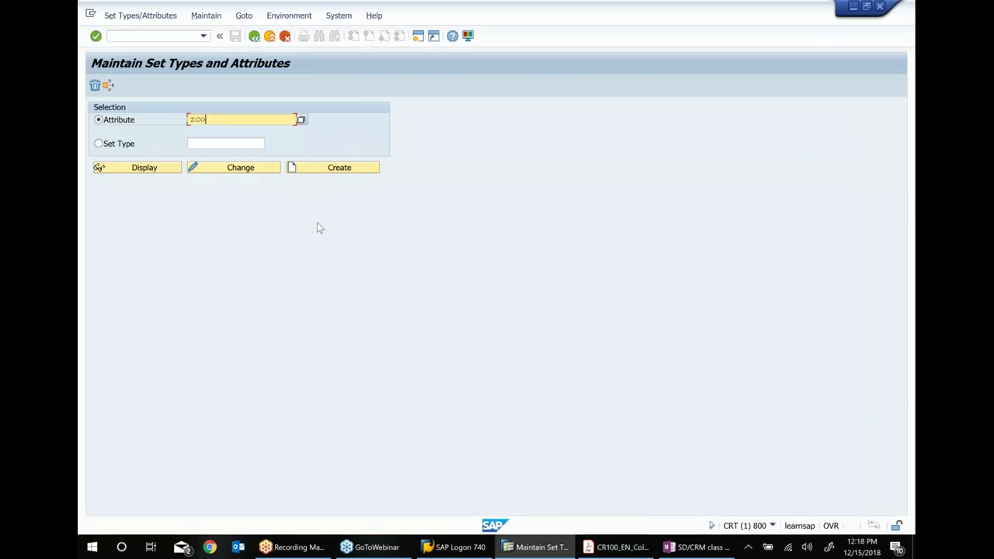
type("lorsadh121518")
left_click(348, 176)
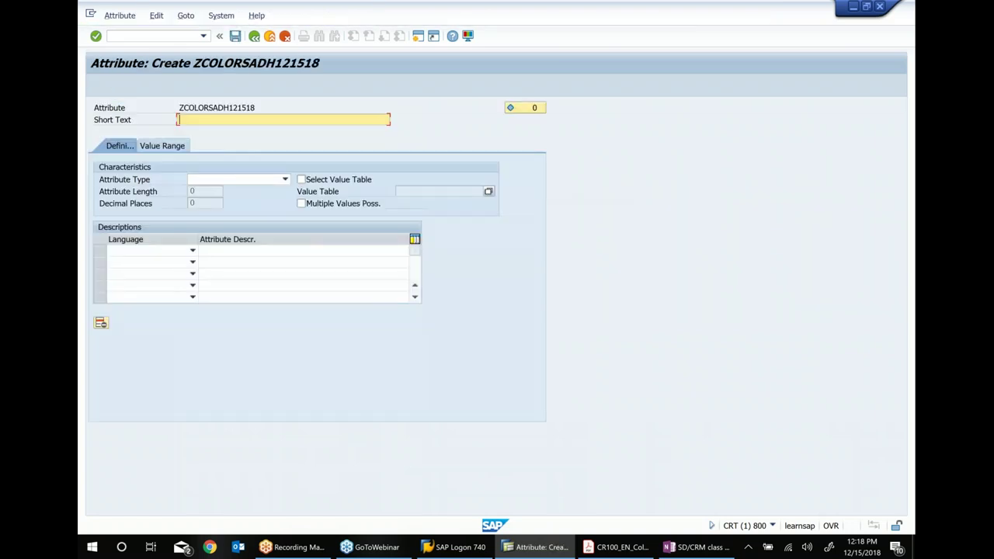
Step: Enter the short text "Color of Monitor _" plus the surname and 12 15 18, with attribute type CHAR Character String and length 12
type("Color of Monitor _ Sadh  12 15 18")
left_click(285, 179)
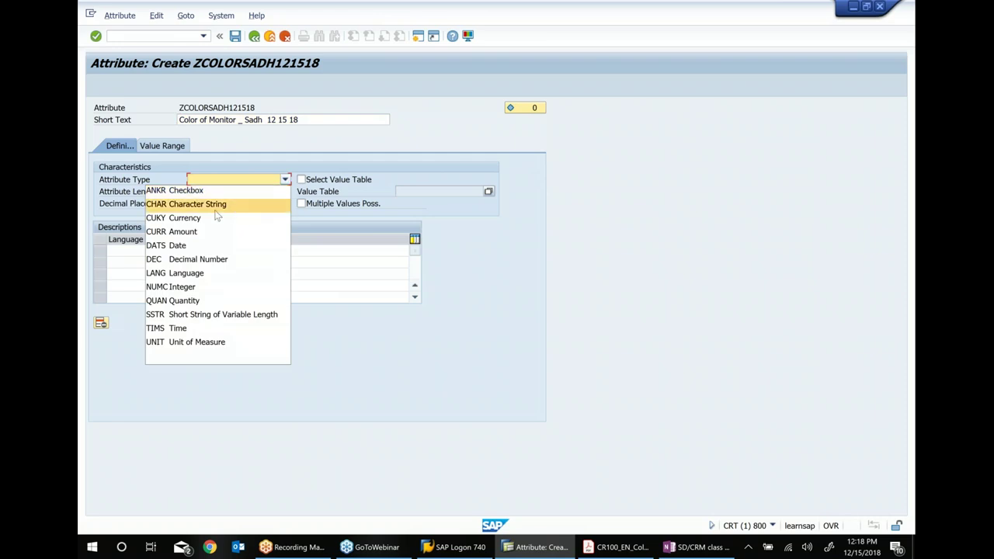
left_click(202, 202)
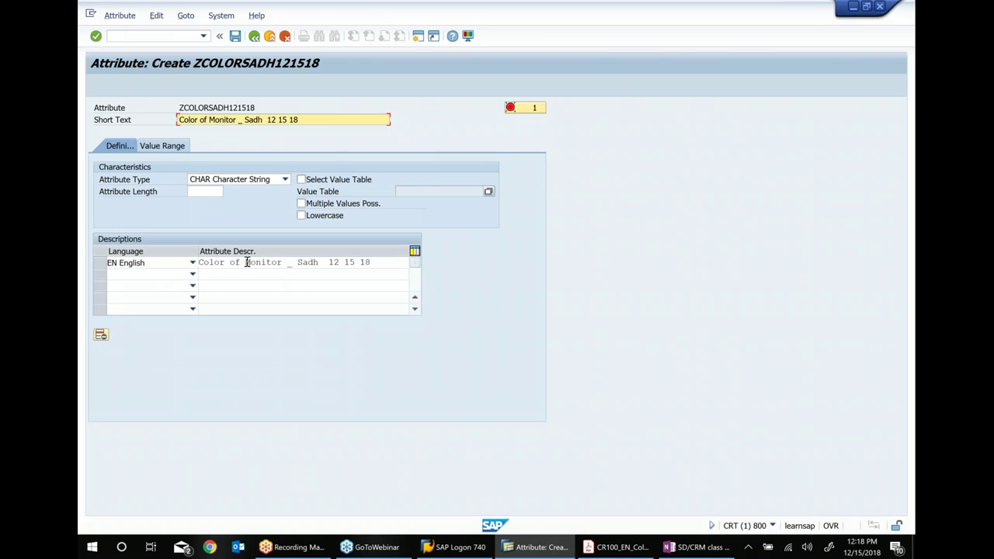
left_click(205, 195)
type("12")
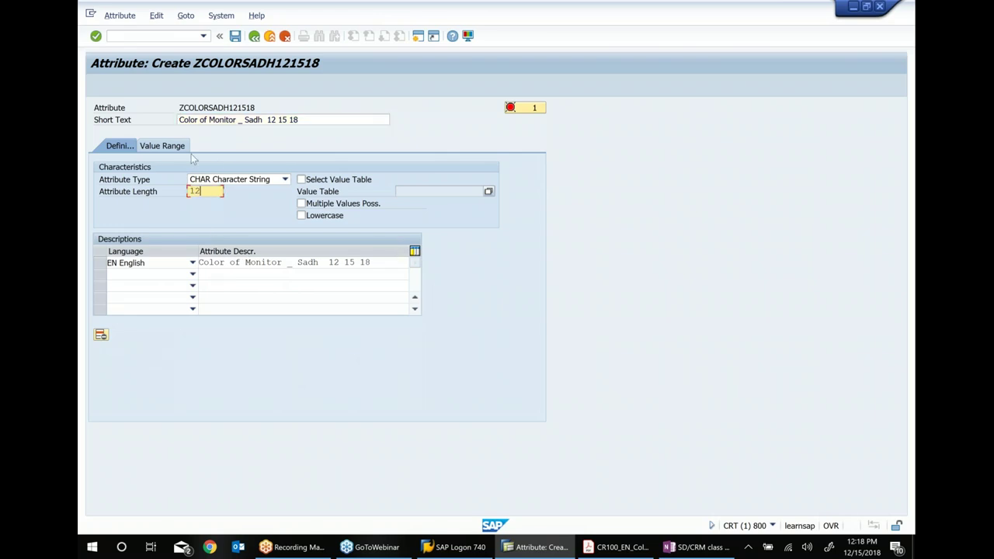
Step: Add the allowed fixed value Black with the description "Black color" to the attribute's value range
left_click(167, 147)
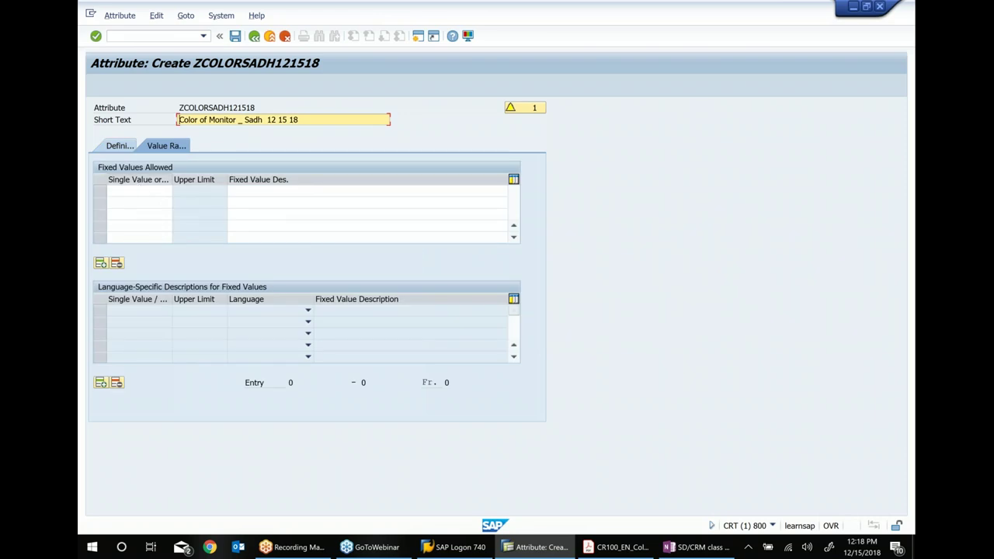
left_click(139, 191)
type("Black")
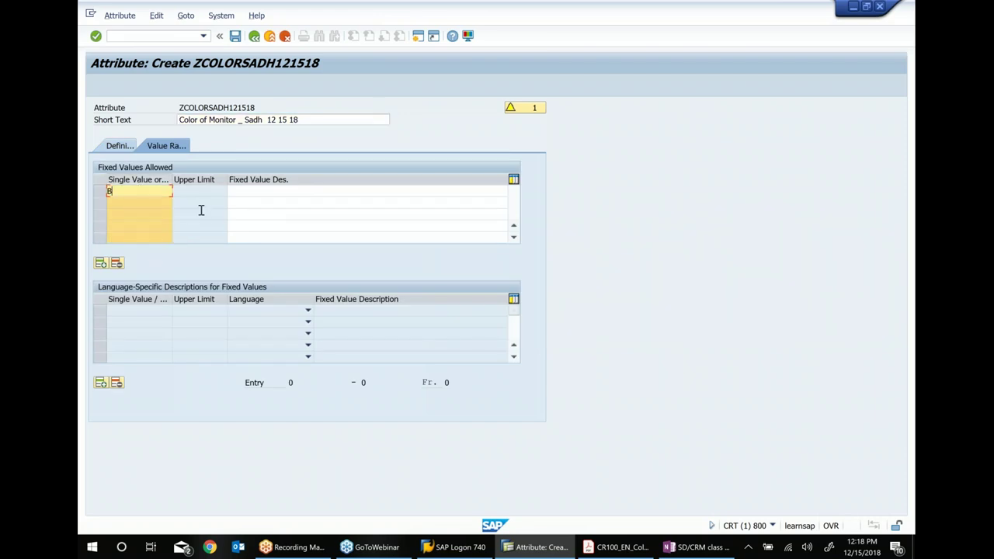
key("Tab")
type("Black ")
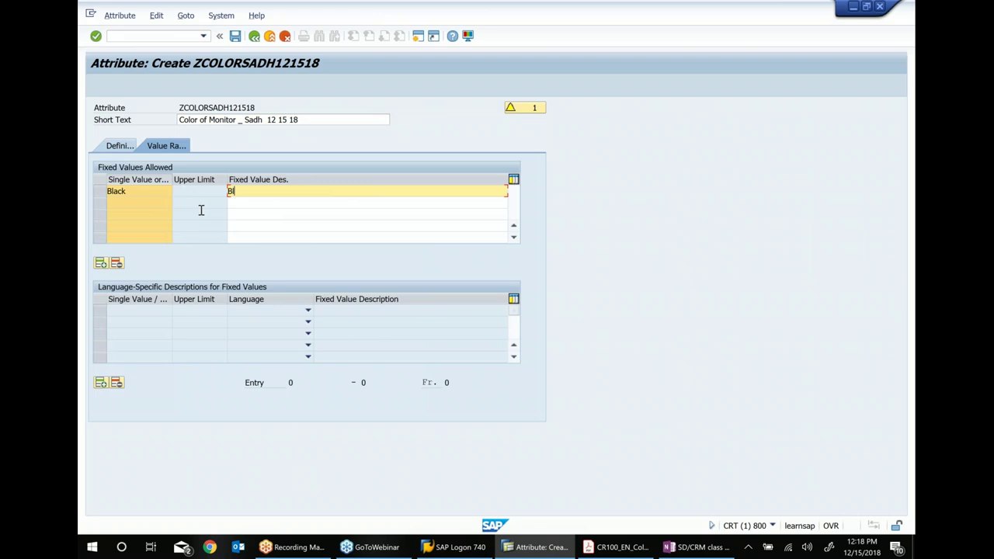
type("color of Mo")
key("BackSpace")
key("BackSpace")
key("BackSpace")
key("BackSpace")
key("BackSpace")
key("Tab")
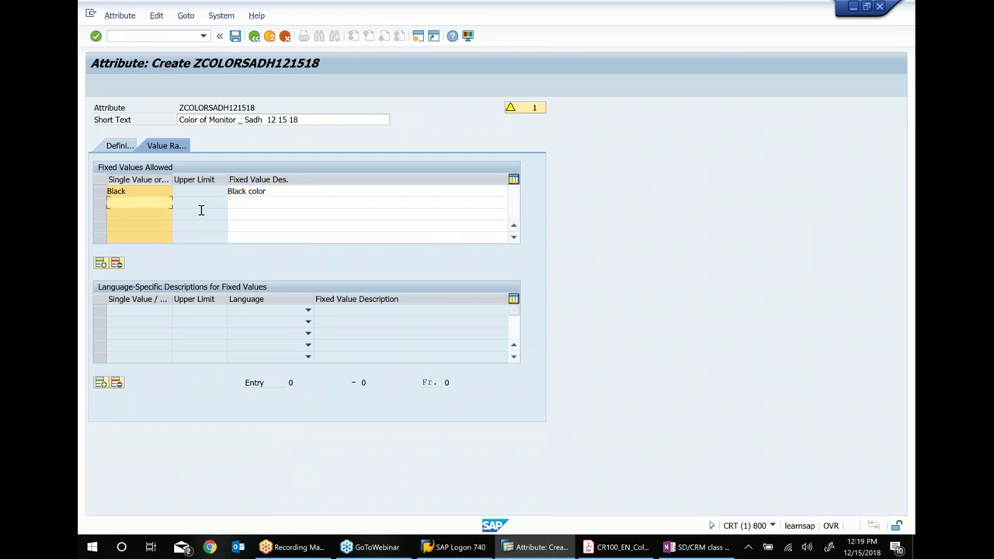
Step: Add the fixed values White, described as "Whtite Color", and Red, described as "Red color", and save the attribute
type("White")
key("Tab")
type("Whtite ")
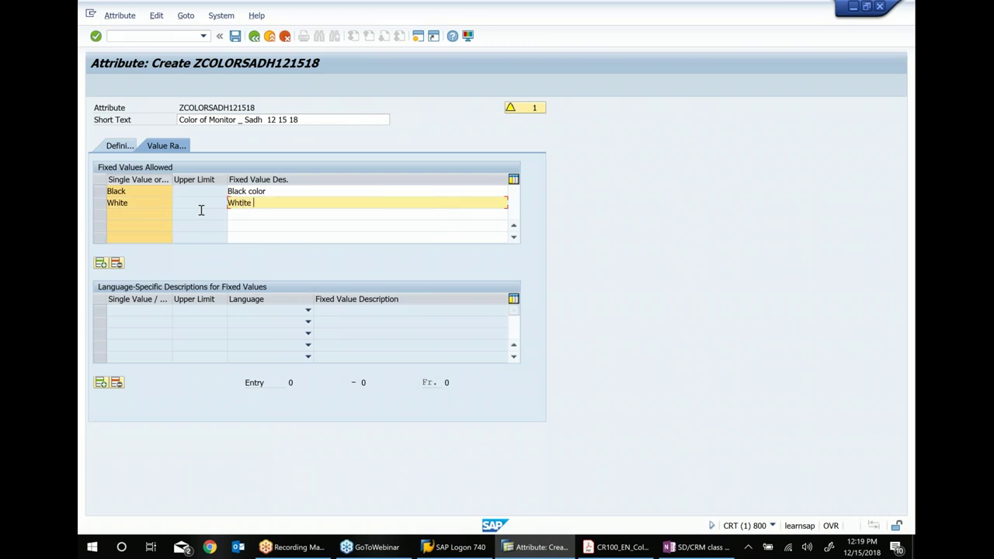
type("Color")
key("Tab")
type("Red")
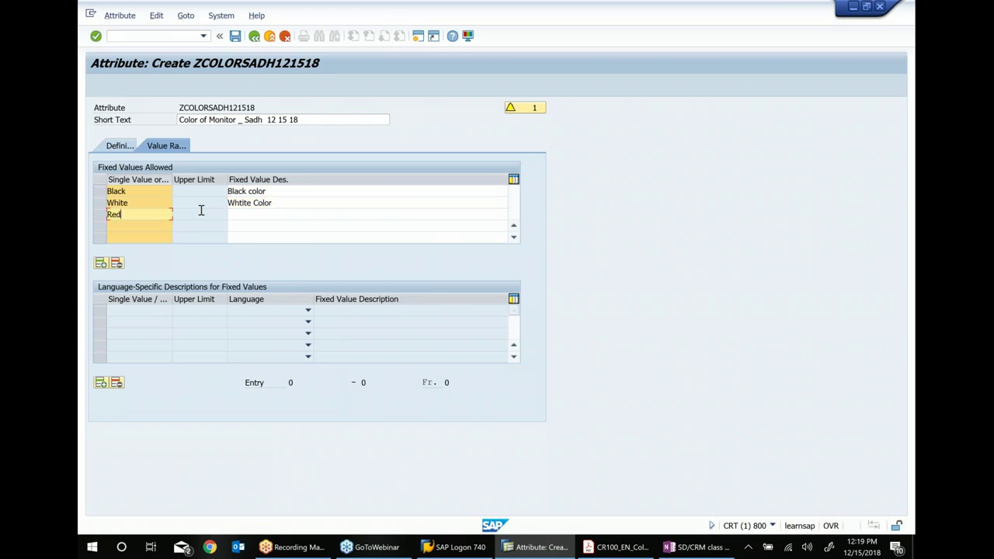
key("Tab")
type("Red color")
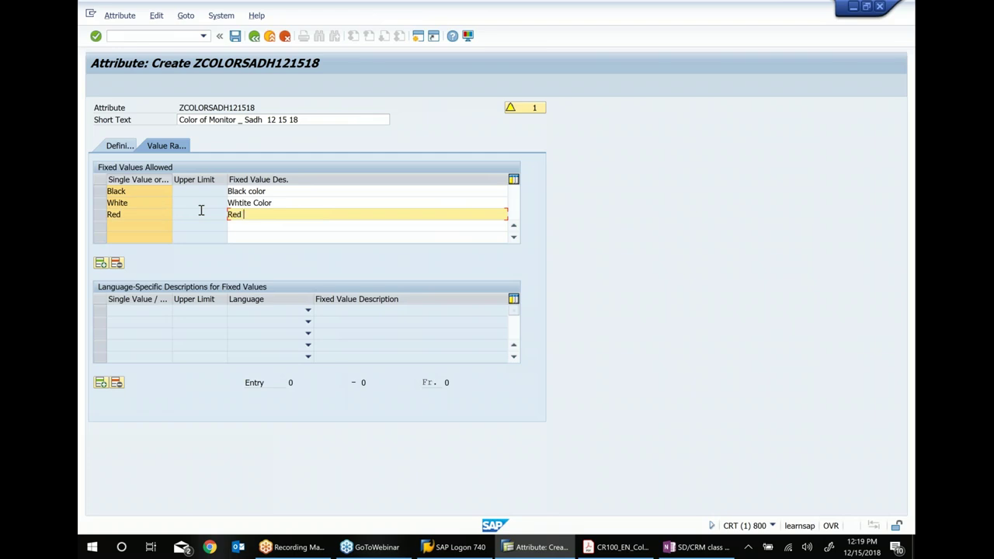
key("Return")
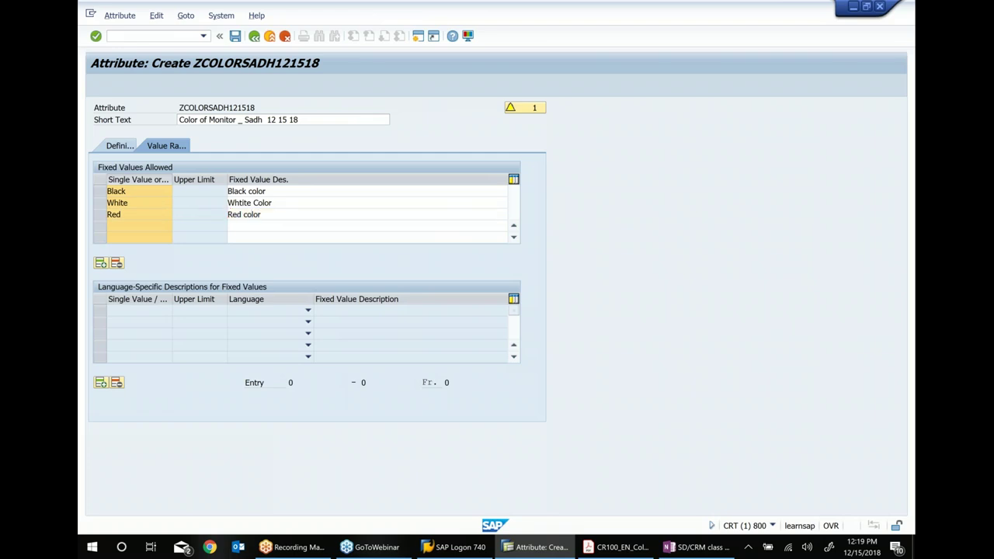
left_click(119, 144)
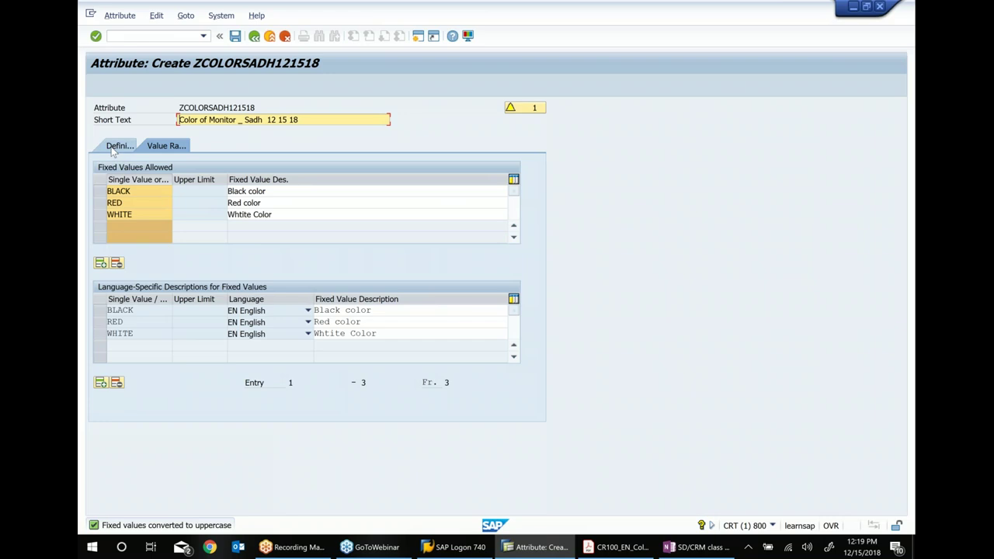
left_click(235, 37)
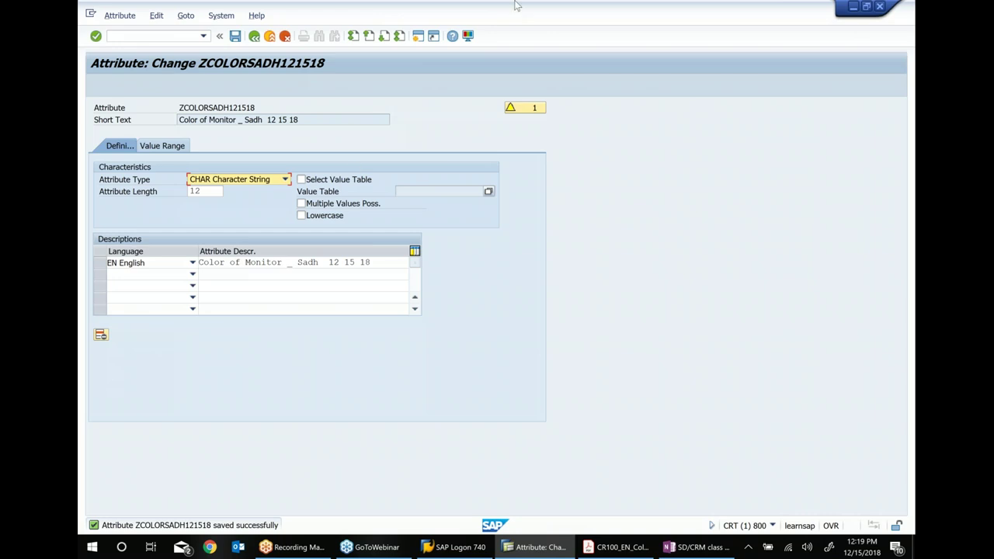
Step: Copy the saved color attribute's ID into the OneNote class notes, after the "Color of Monitor" item
left_click_drag(256, 107, 165, 107)
key("ctrl+c")
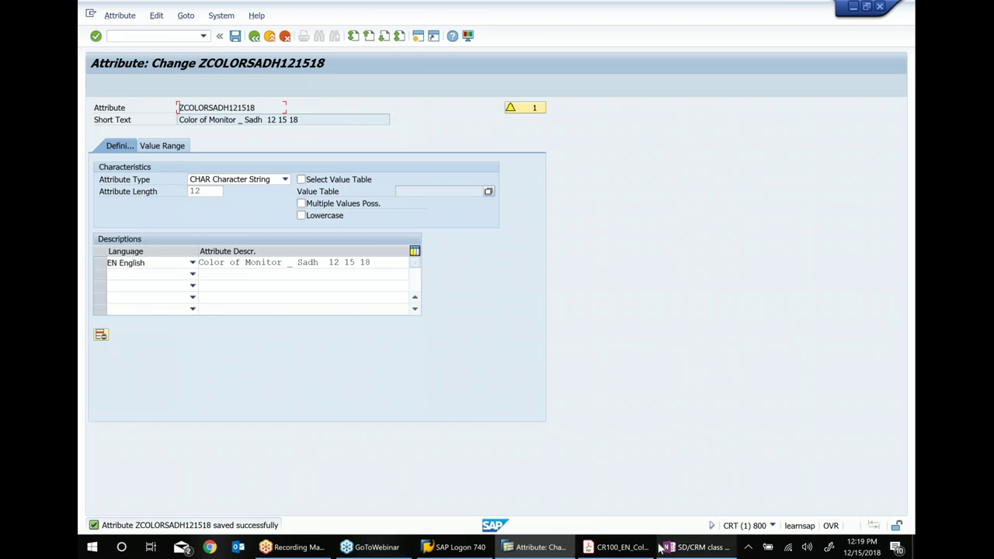
left_click(696, 547)
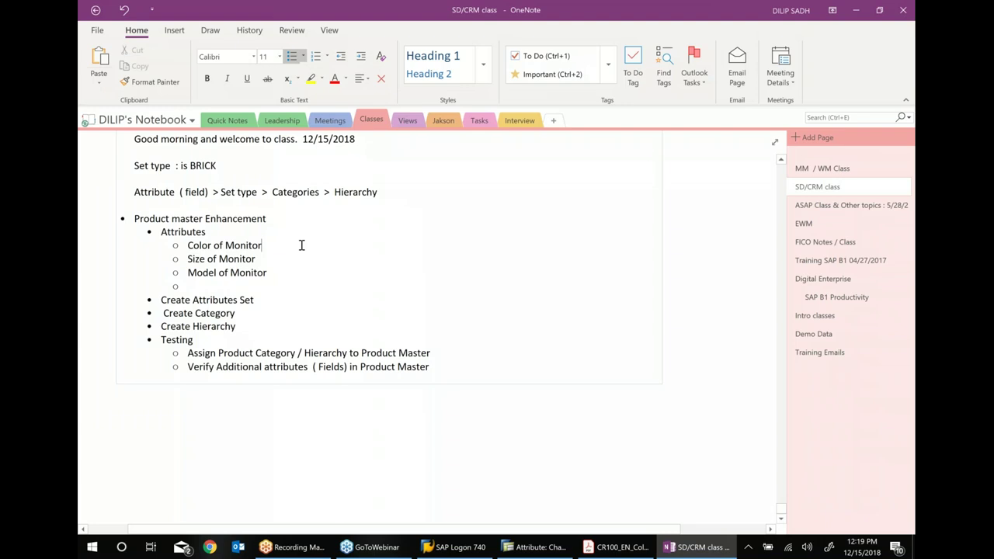
key("ctrl+v")
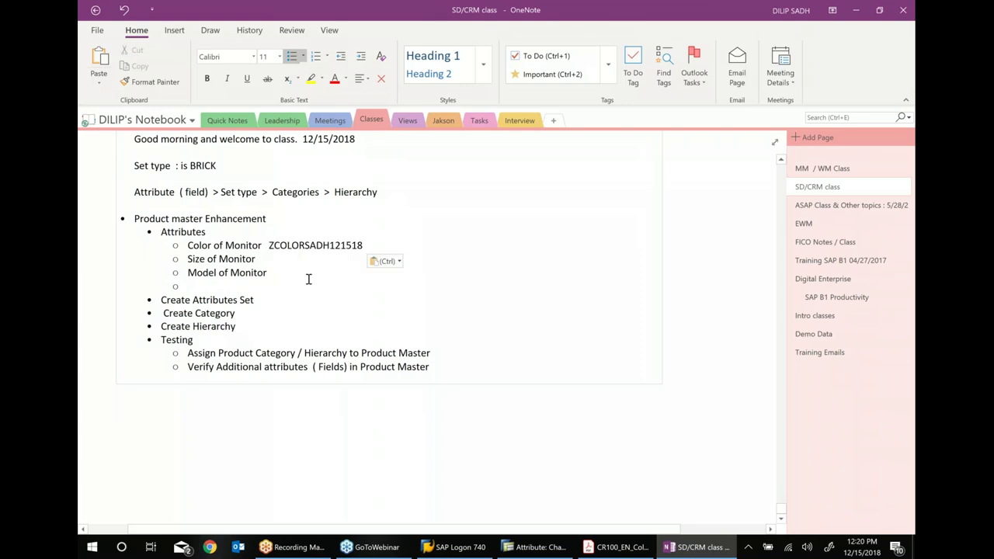
left_click(291, 261)
Step: Return to SAP and start creating a new attribute whose ID is ZSIZE followed by the surname and 121518
left_click(536, 547)
left_click(254, 37)
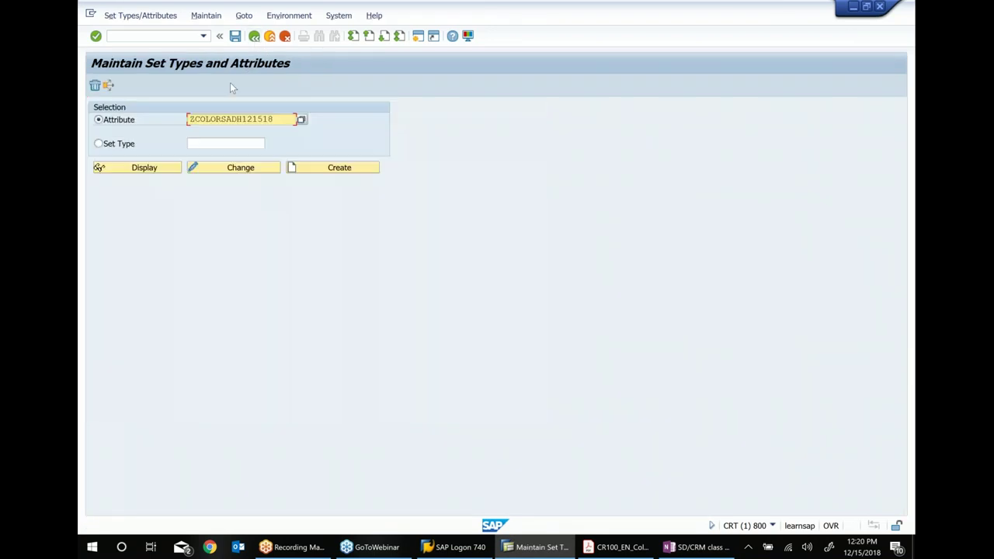
left_click(337, 170)
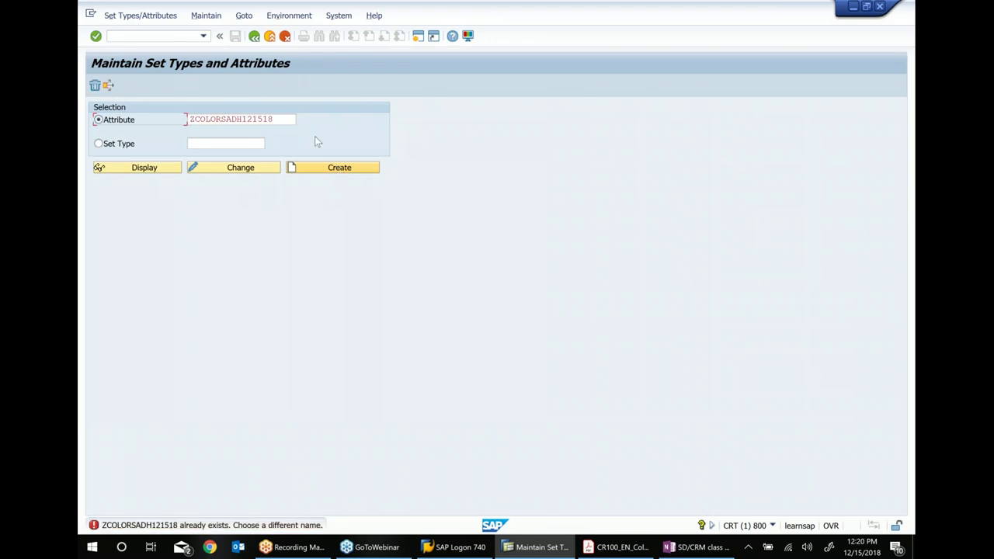
left_click(299, 119)
key("BackSpace")
key("BackSpace")
key("BackSpace")
key("BackSpace")
key("BackSpace")
key("BackSpace")
key("BackSpace")
key("BackSpace")
key("BackSpace")
key("BackSpace")
key("BackSpace")
key("BackSpace")
key("BackSpace")
key("BackSpace")
key("BackSpace")
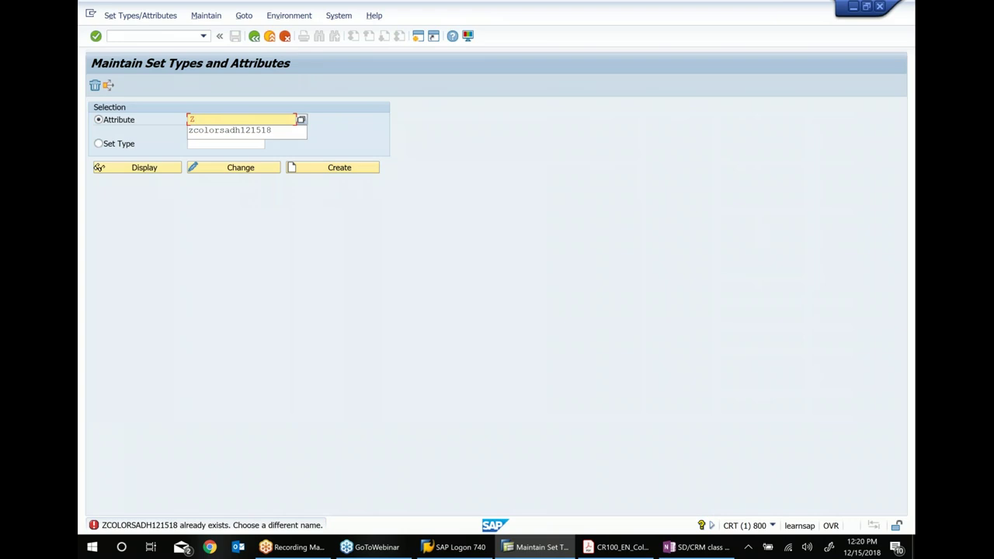
type("SIZE")
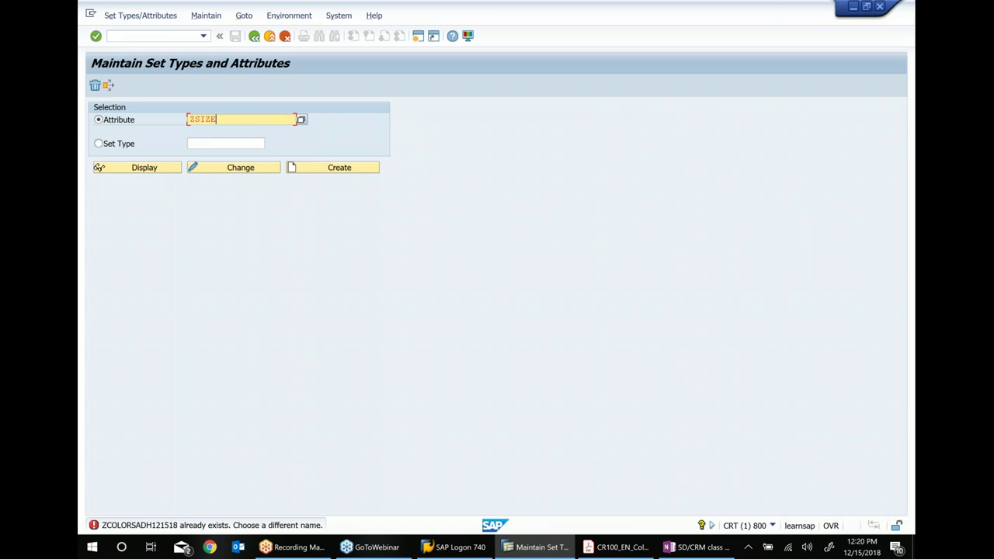
type("SADH121518")
left_click(345, 166)
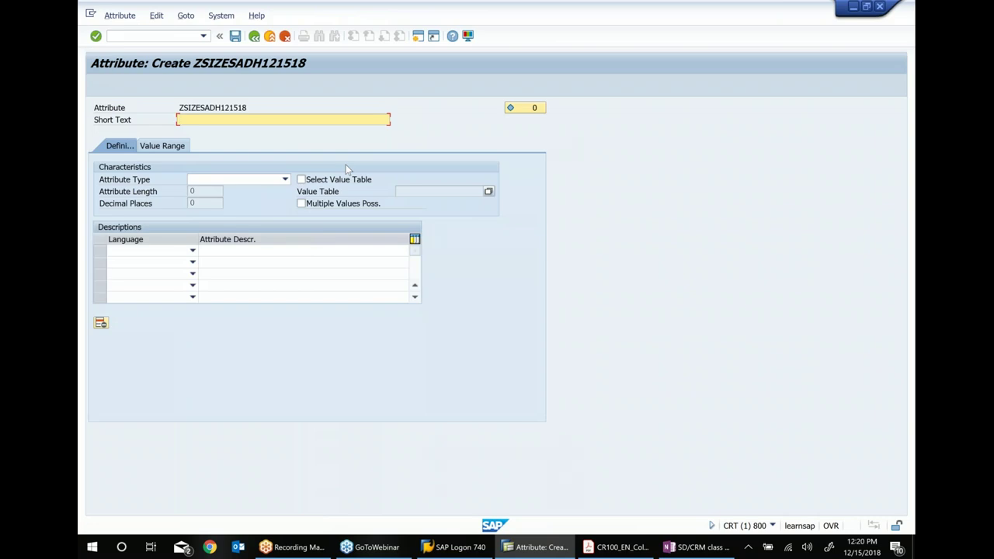
Step: Enter the short text "Monitor Size _" plus the surname and _121518, and choose attribute type CHAR Character String
type("Monitor Size _ Sadh_121518")
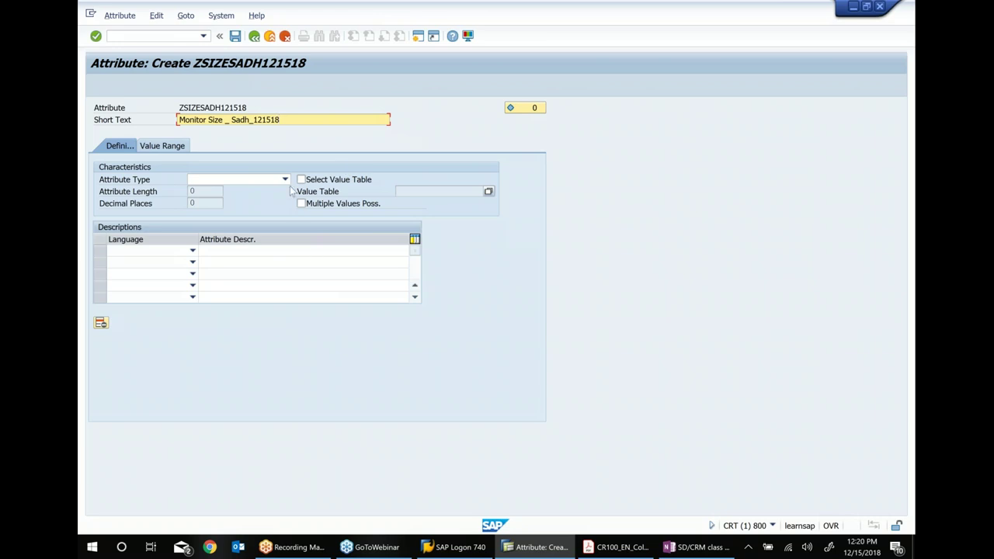
left_click(286, 180)
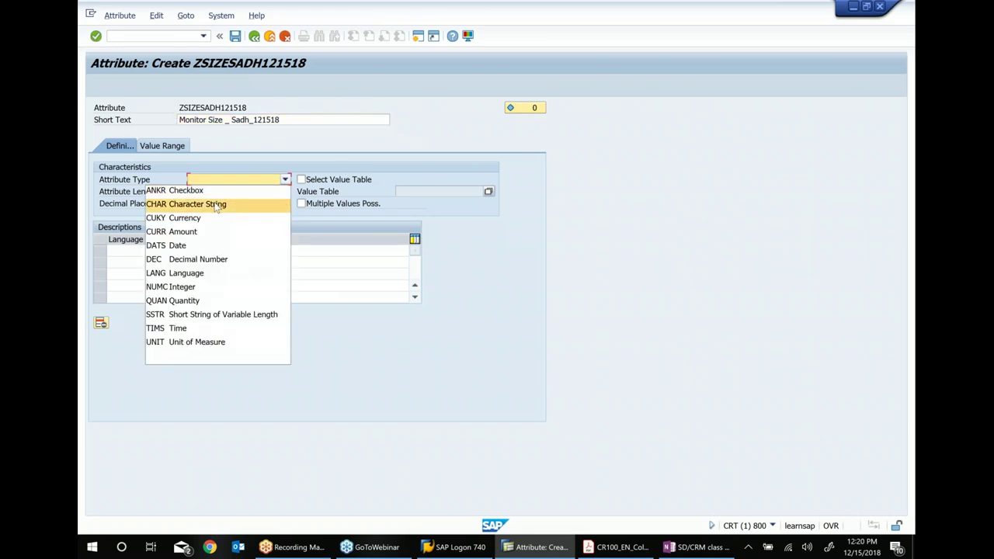
left_click(216, 204)
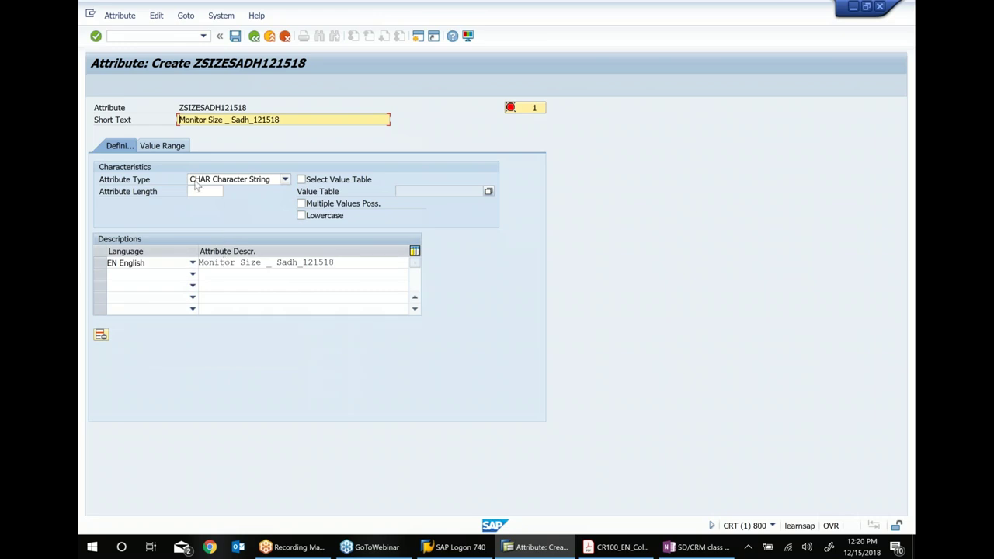
Step: Add the allowed fixed value 13 with the description 13" Monitor to the size attribute's value range
left_click(152, 151)
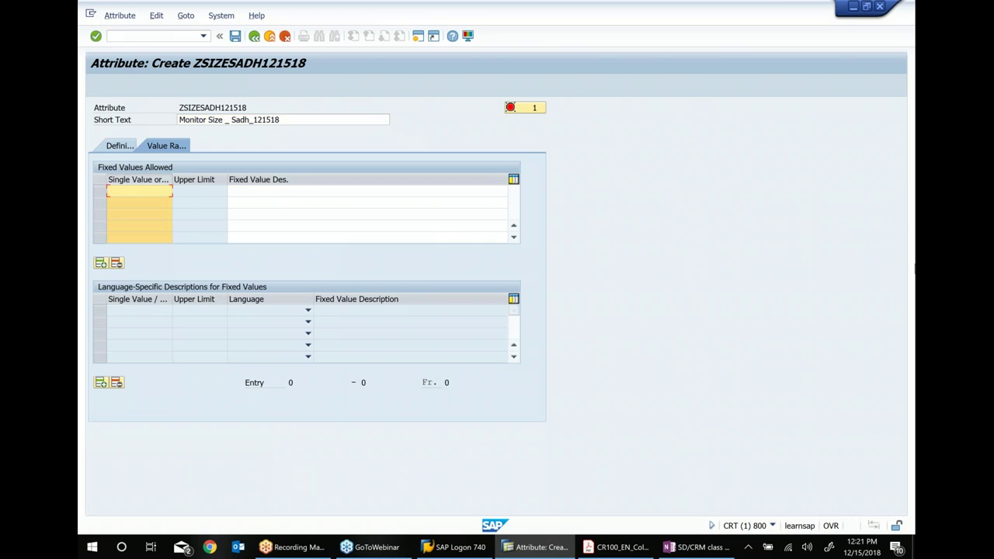
type("13")
key("Tab")
key("Tab")
type("12")
key("BackSpace")
key("BackSpace")
type("13\" ")
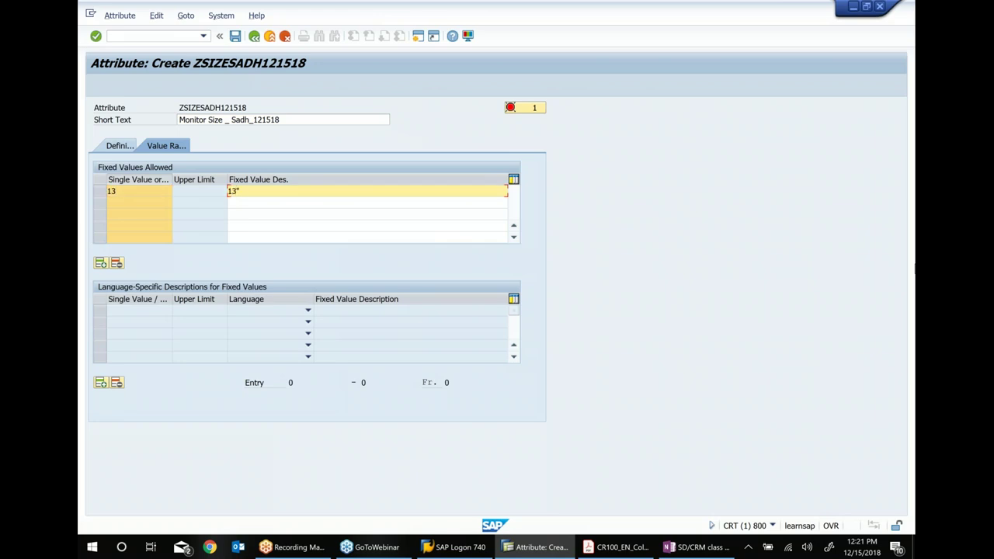
type("mONITOR")
key("BackSpace")
key("BackSpace")
key("BackSpace")
key("BackSpace")
key("BackSpace")
key("BackSpace")
key("BackSpace")
type("Monitor")
key("Tab")
Step: Add the fixed values 17, described as 17 " Monitor, and 19, described as 19 " Monitor
type("17")
key("Tab")
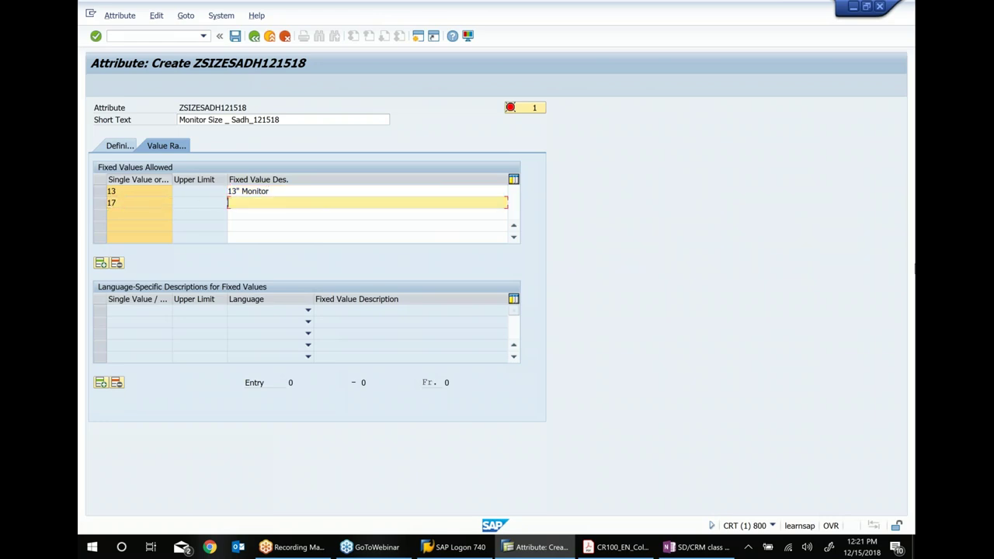
type("17\"\" Monitor")
left_click(113, 214)
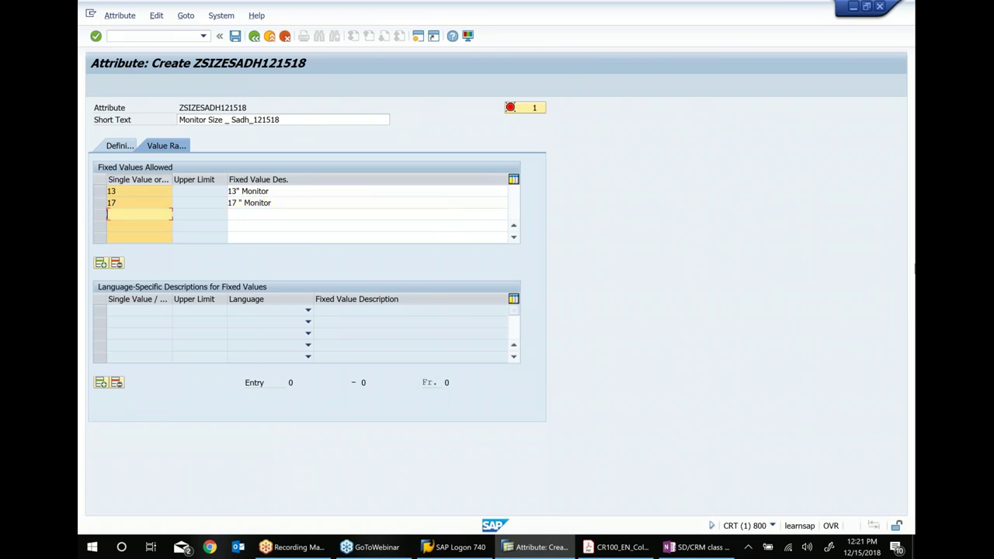
type("19")
left_click(233, 214)
type("19")
key("BackSpace")
type("9 \" Monitor")
key("Return")
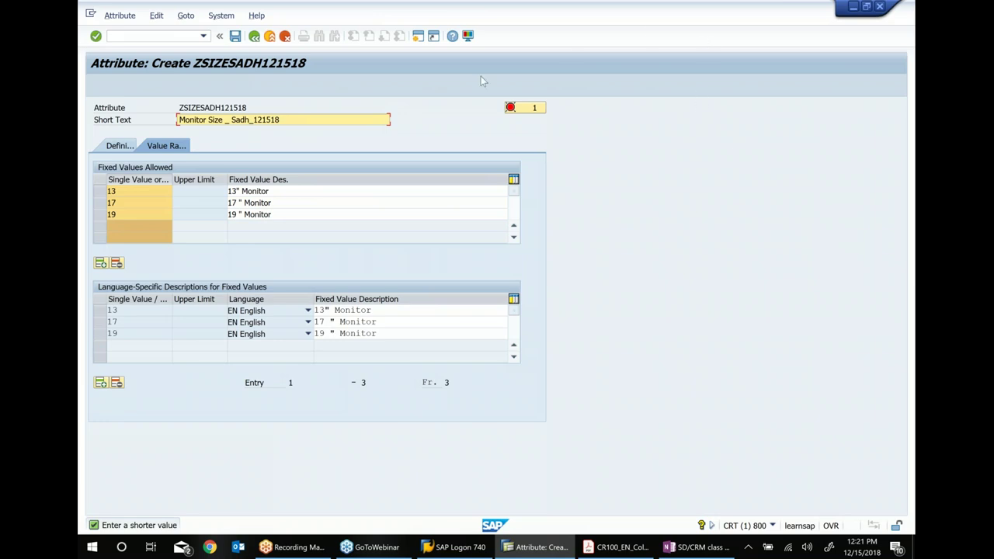
Step: Set the size attribute's length to 4, review its value range and save the attribute
left_click(117, 147)
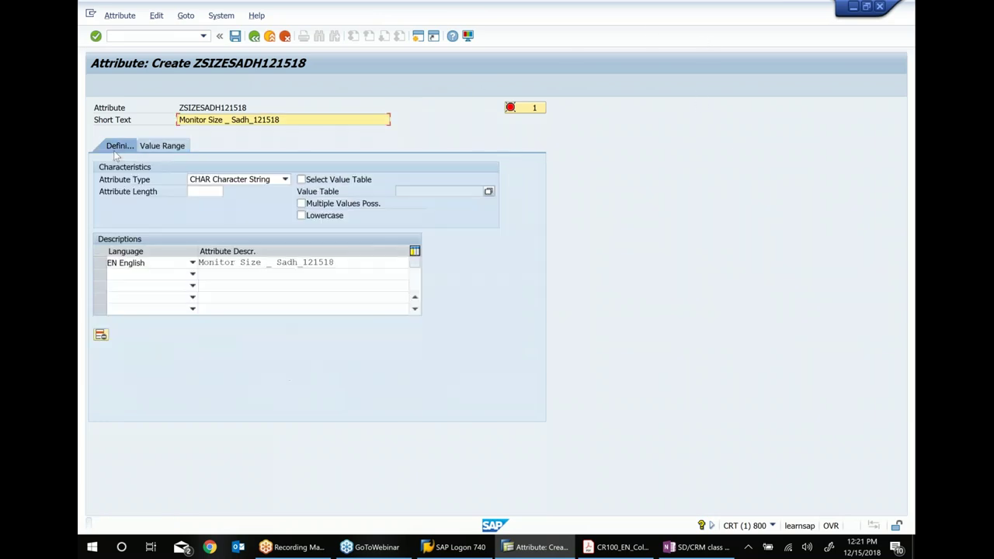
left_click(205, 191)
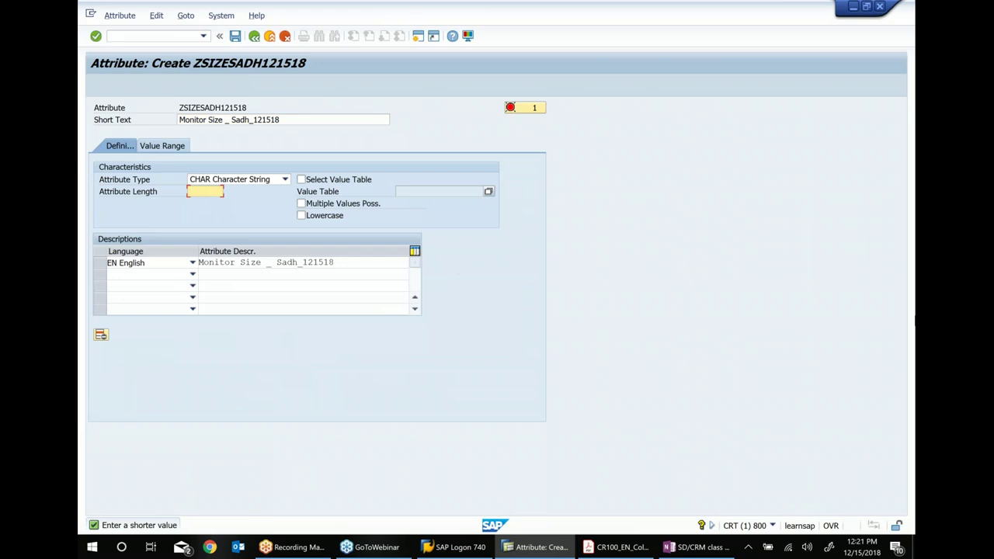
type("4")
key("Return")
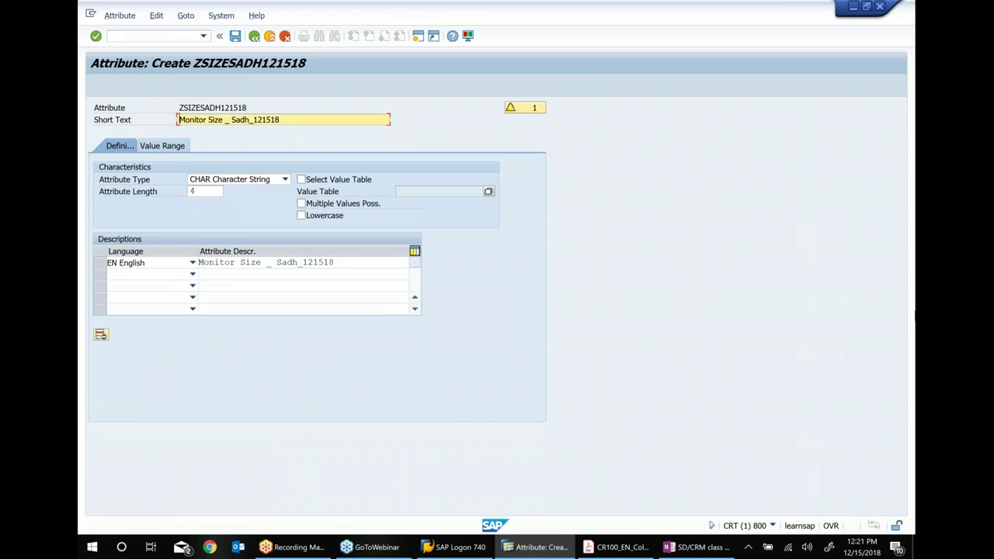
left_click(157, 152)
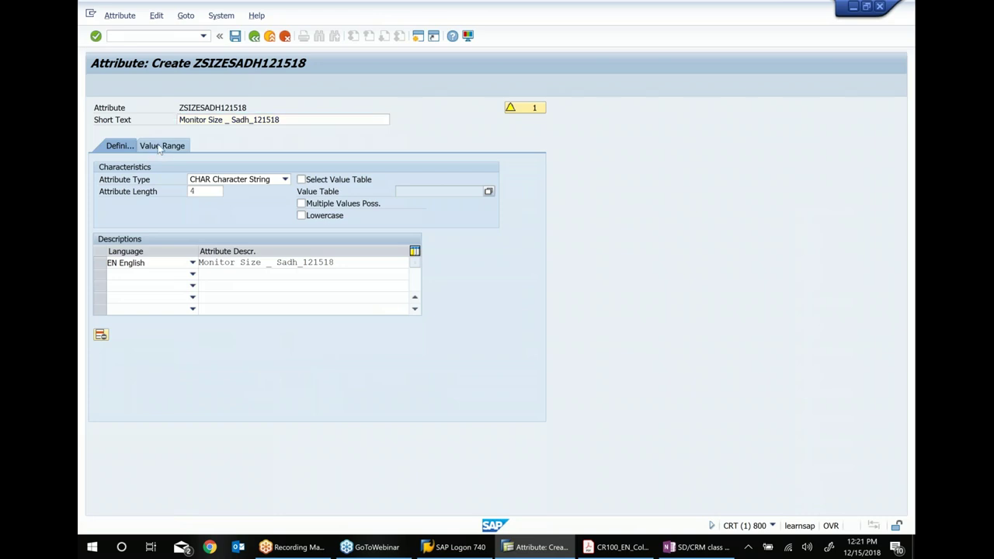
left_click(159, 149)
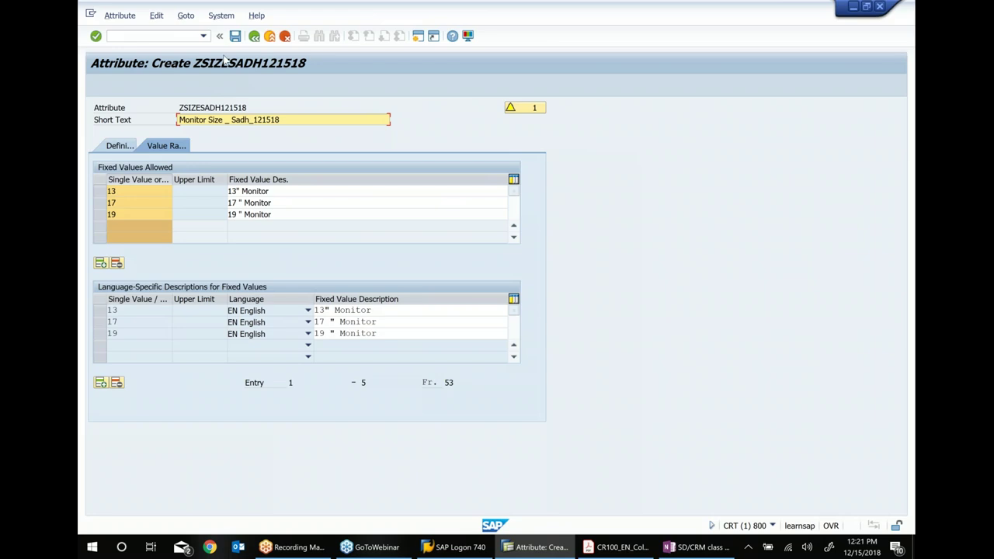
left_click(235, 38)
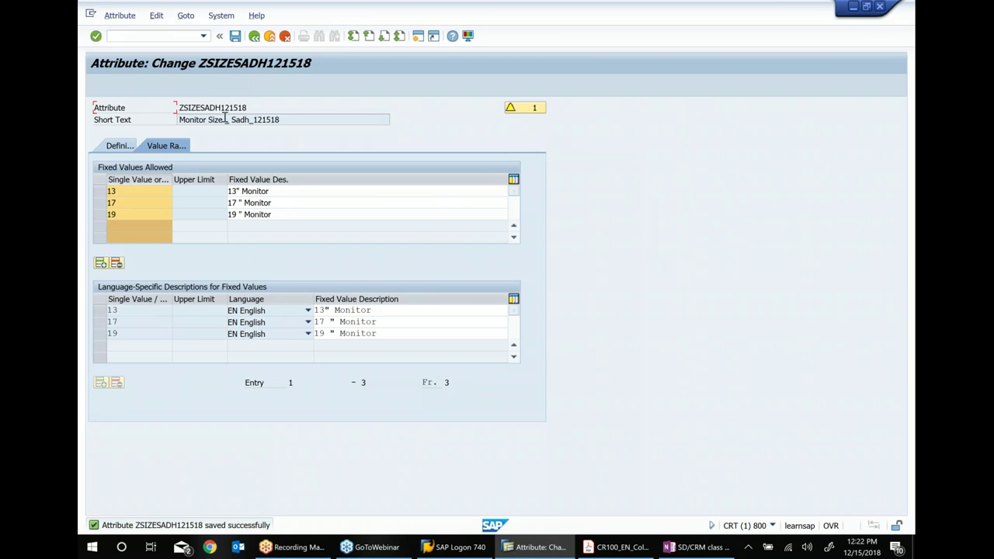
Step: Copy the saved size attribute's ID into the OneNote class notes, after the "Size of Monitor" item
left_click_drag(253, 108, 148, 109)
key("ctrl+c")
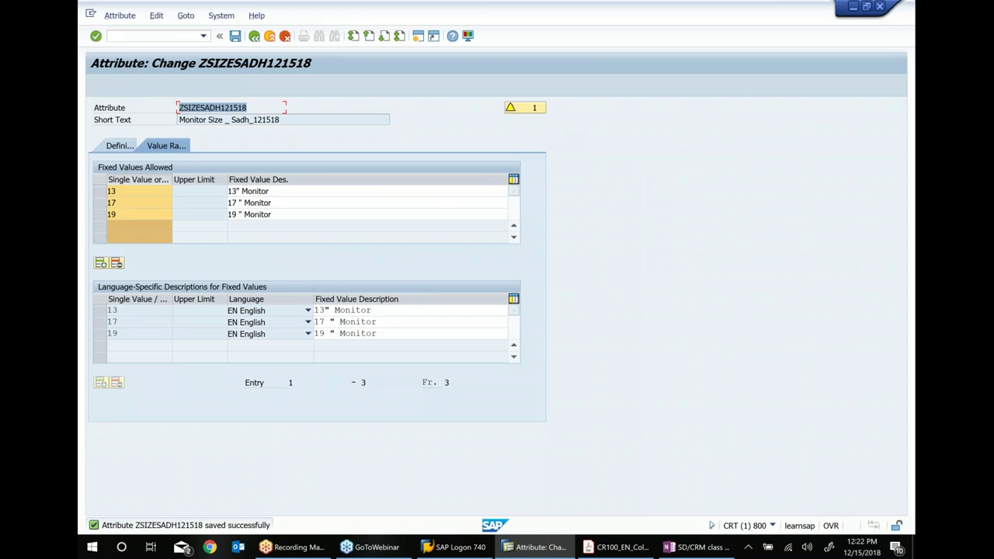
left_click(697, 547)
left_click(308, 260)
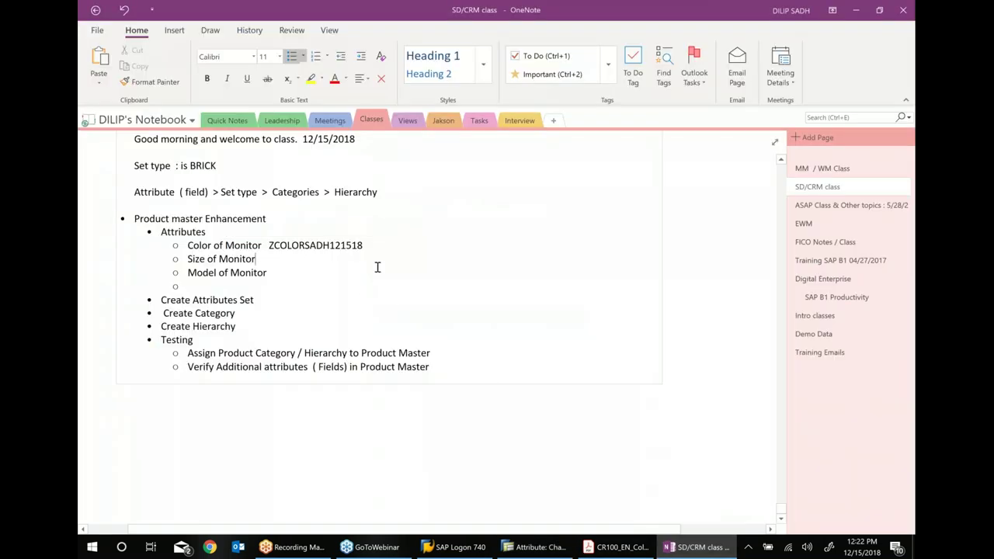
type(".")
key("BackSpace")
key("ctrl+v")
Step: Return to SAP and start creating an attribute whose ID is zmodel followed by the surname and 121518
left_click(552, 551)
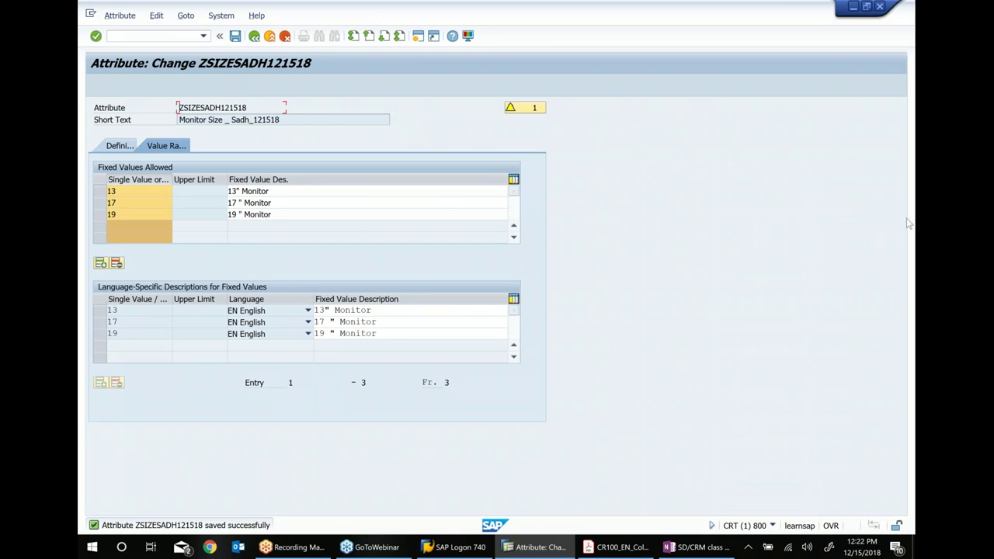
left_click(253, 37)
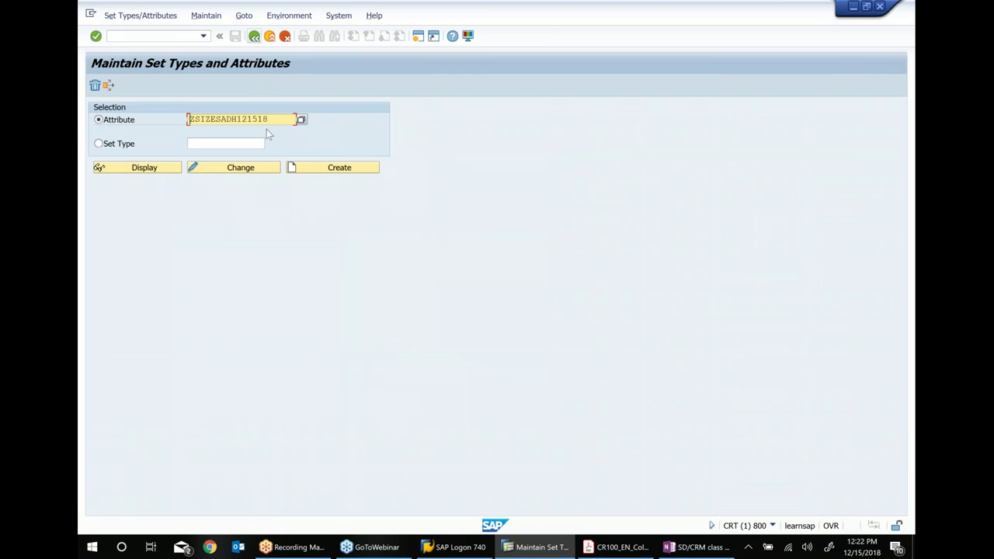
left_click_drag(281, 119, 82, 118)
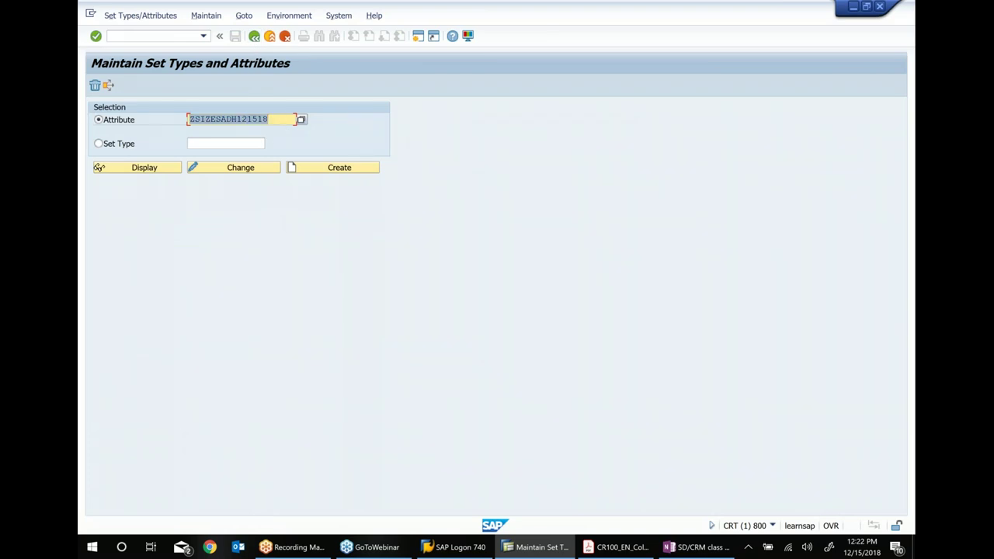
type("zmode")
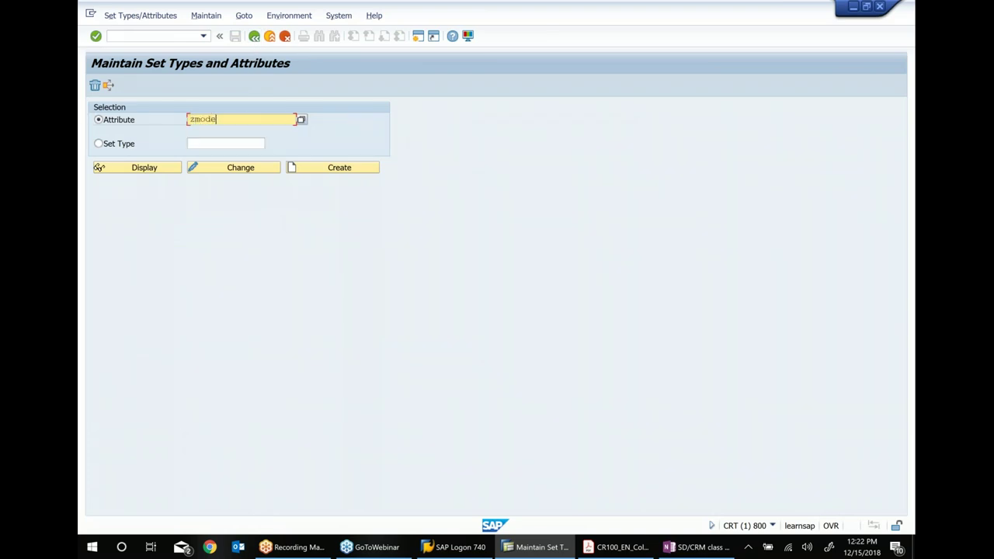
type("lsadh121518")
left_click(316, 167)
Step: Enter the short text "Model_Monitor_" plus the surname and "_12 1518", with attribute type CHAR Character String and length 10
type("Model _")
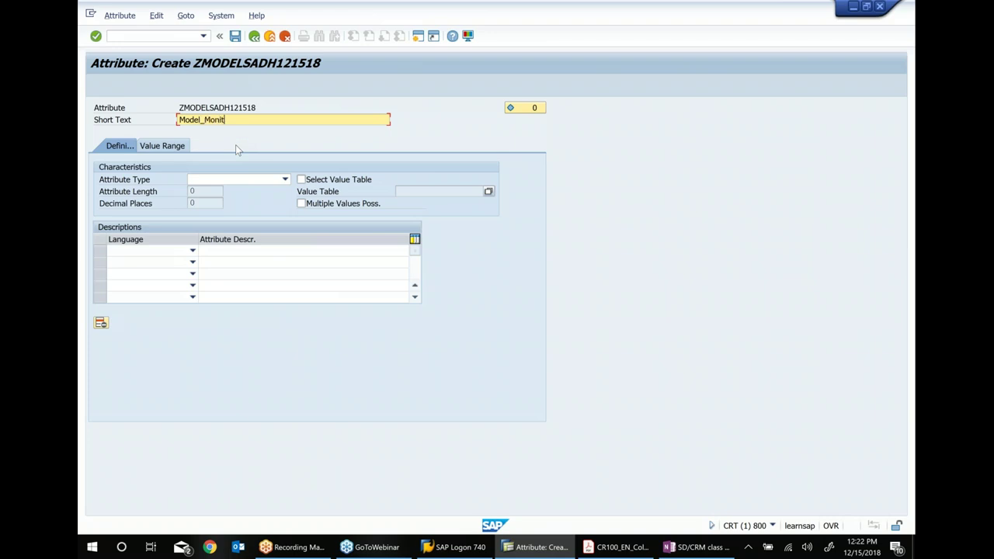
type("Monitor_sadh_12 1518")
left_click(264, 179)
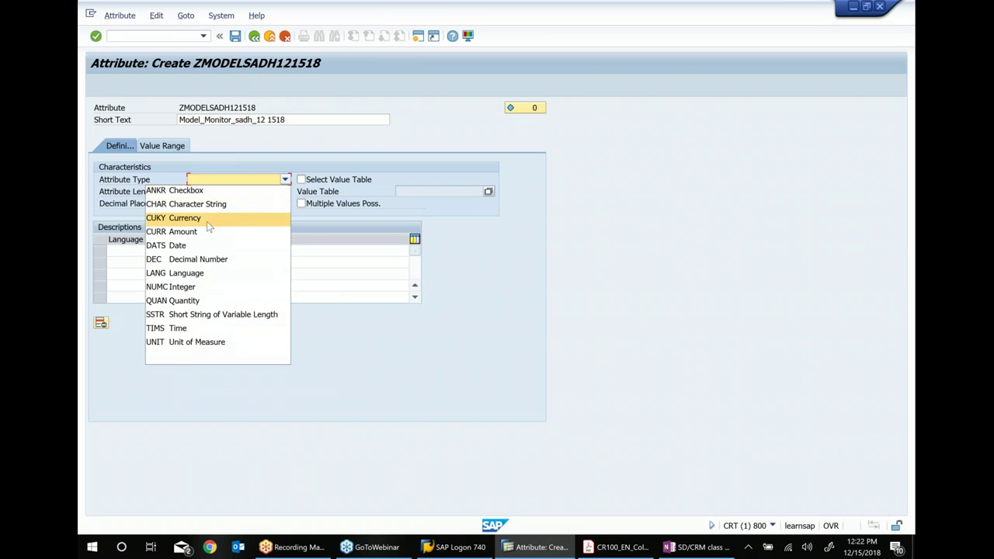
left_click(214, 204)
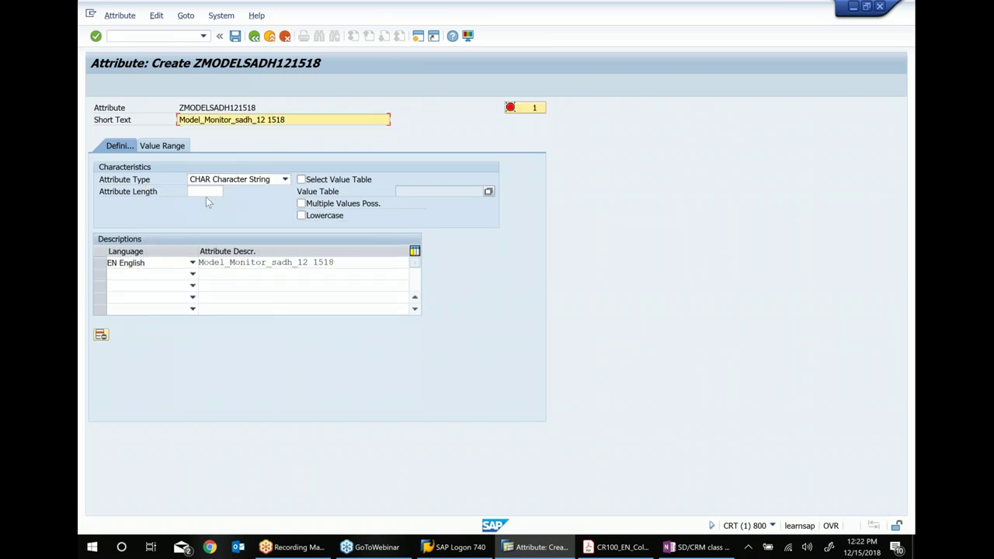
type("1")
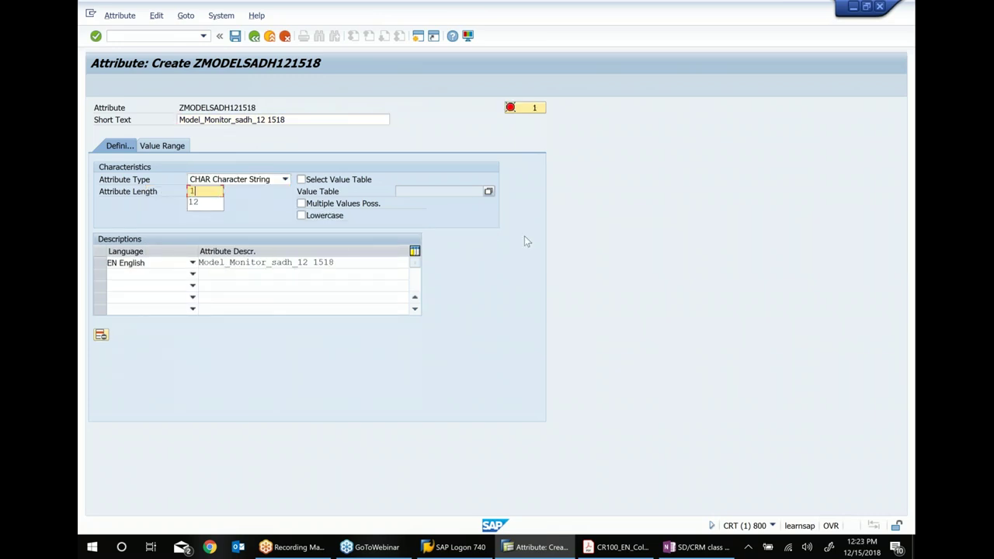
type("0")
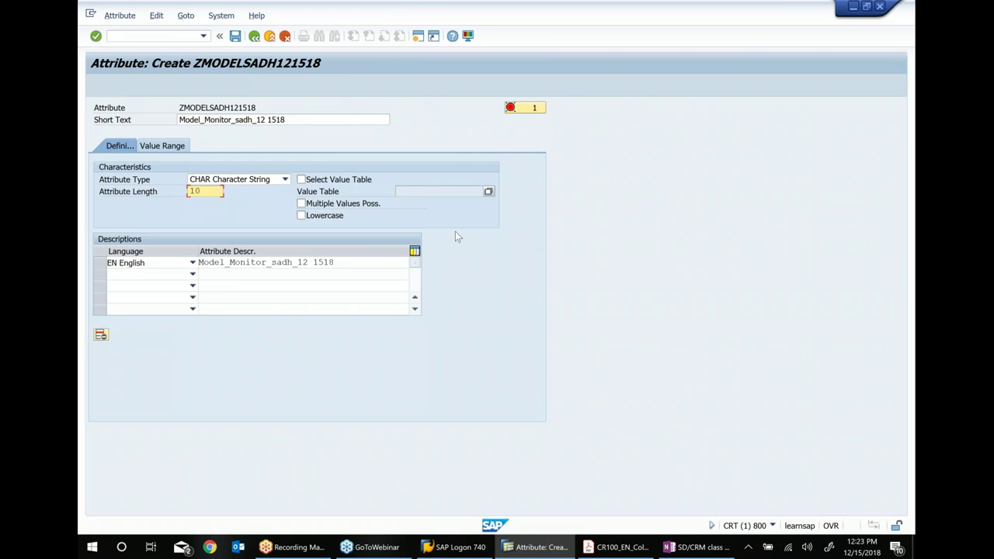
Step: Add the allowed fixed value HP with the description HP to the model attribute's value range
left_click(165, 146)
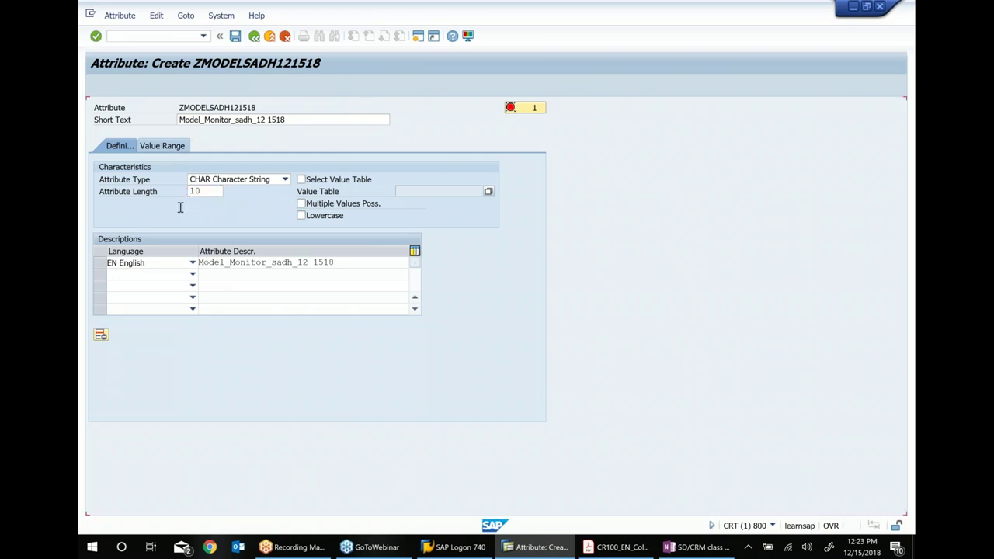
left_click(138, 195)
type("HPP")
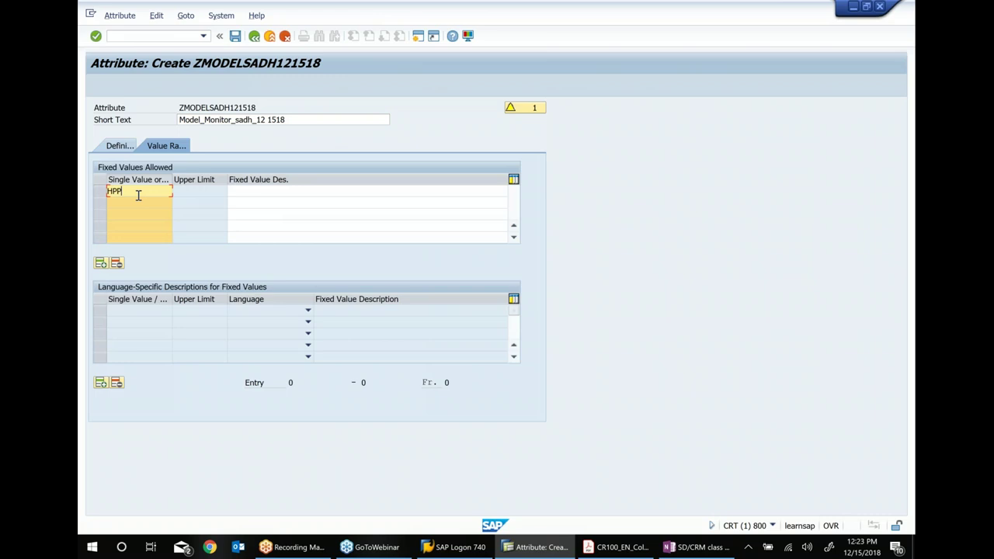
key("Tab")
type("HP")
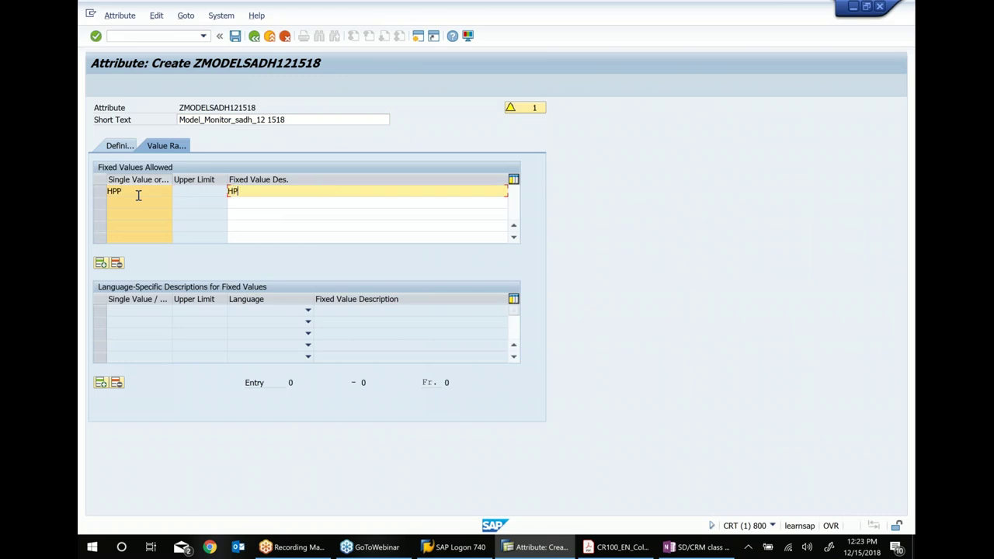
left_click(138, 195)
key("BackSpace")
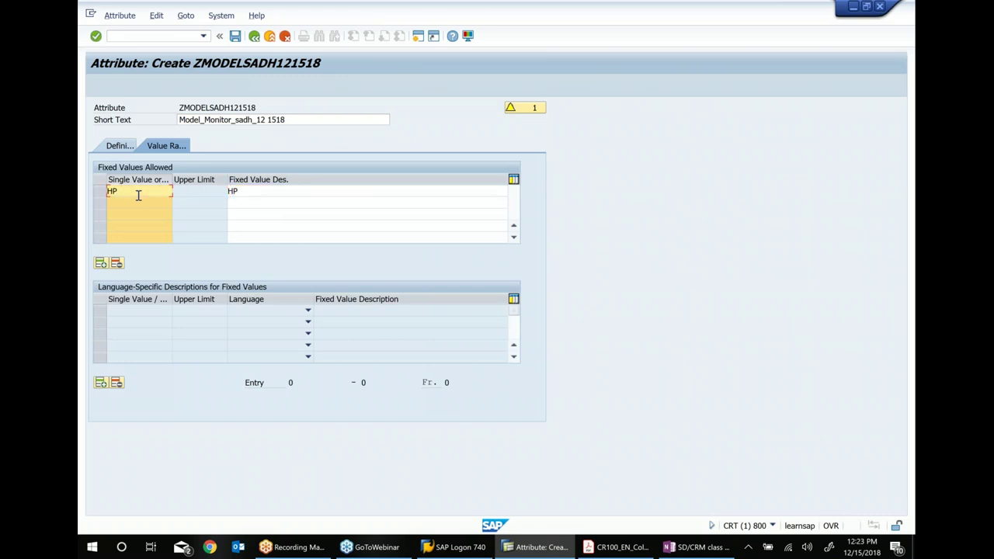
Step: Add the fixed values Apple and Lenovo with matching descriptions to the model attribute's value range, and save the attribute
left_click(132, 201)
type("Apple")
key("Tab")
type("Apple")
key("Tab")
type("Lenovo")
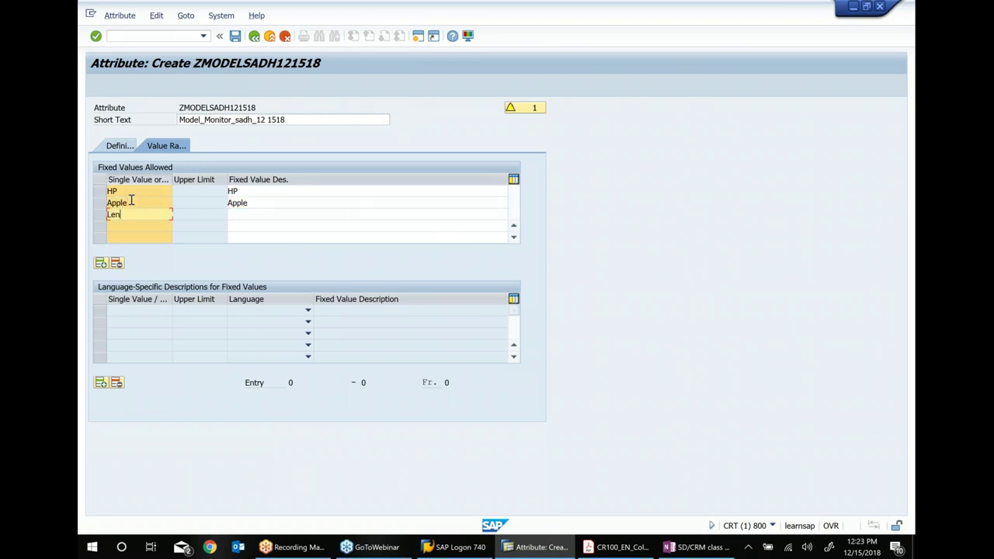
key("Tab")
type("Lenovo")
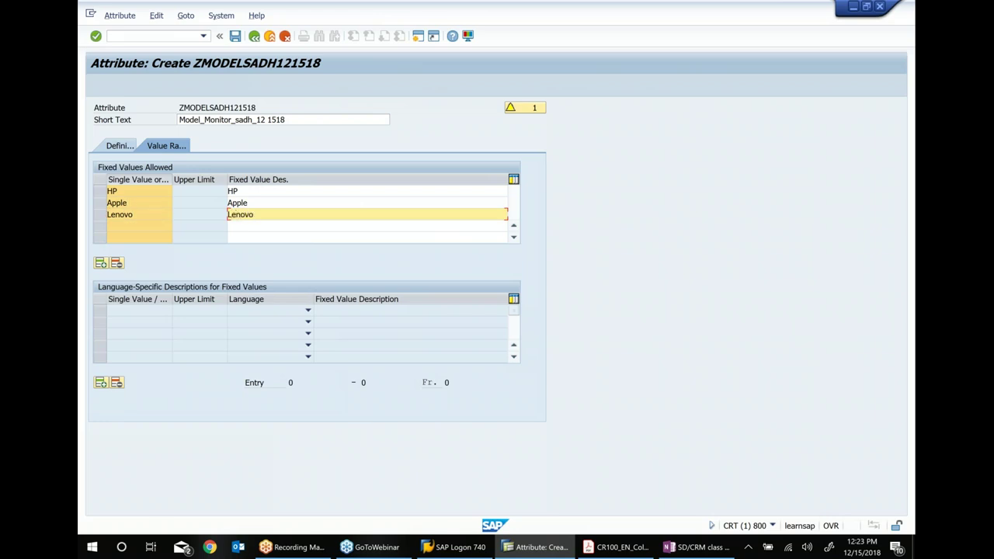
left_click(235, 37)
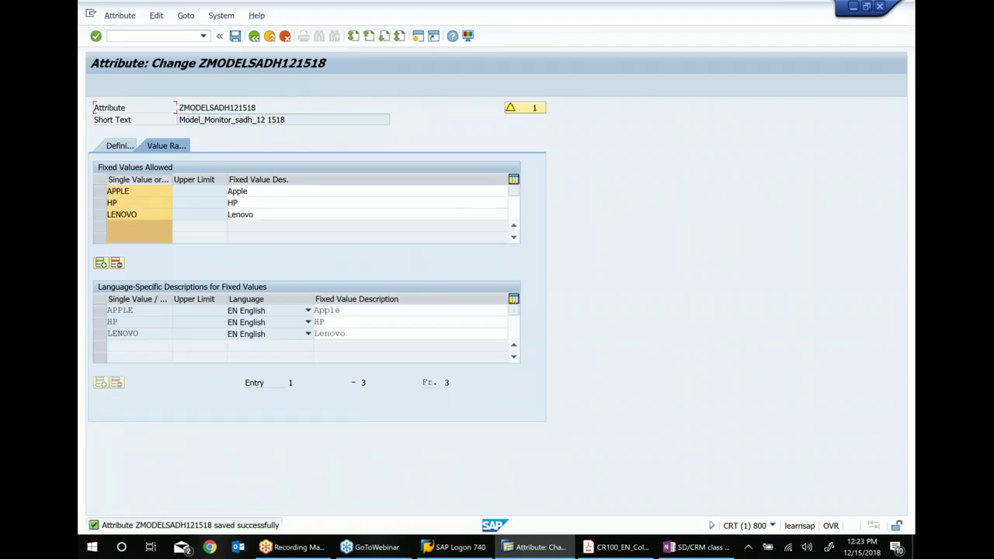
Step: Copy the saved model attribute's ID into the OneNote class notes, after the "Model of Monitor" item
left_click_drag(281, 107, 167, 101)
key("ctrl+c")
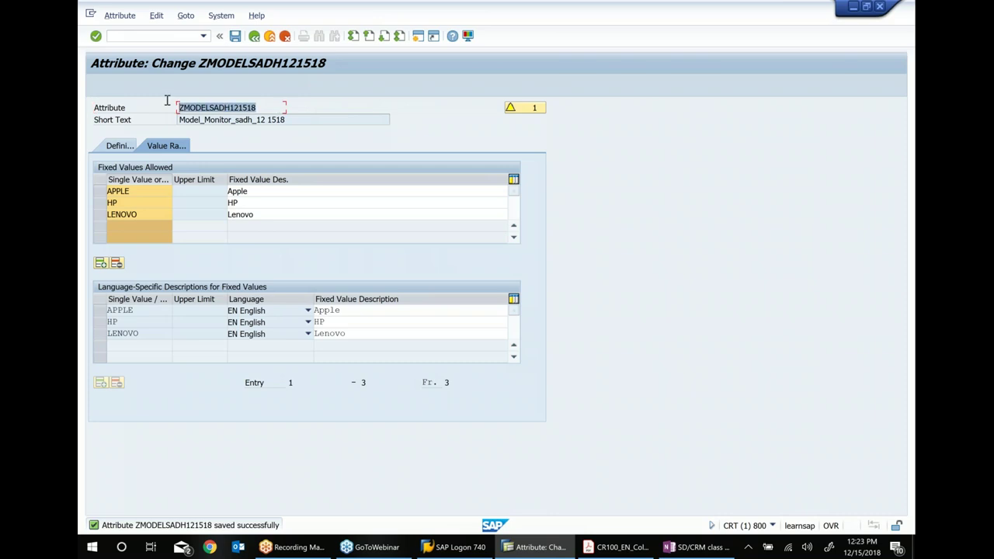
left_click(687, 550)
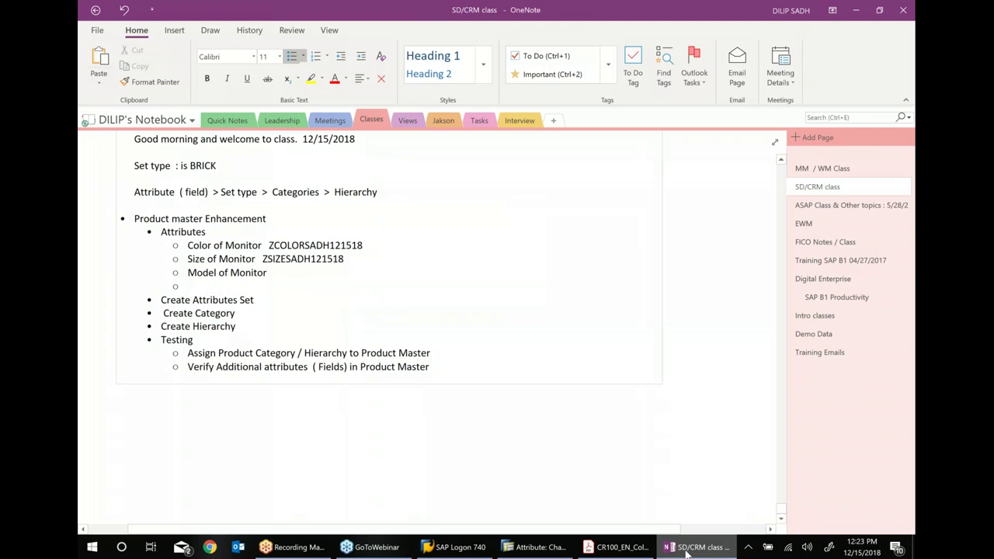
left_click(554, 549)
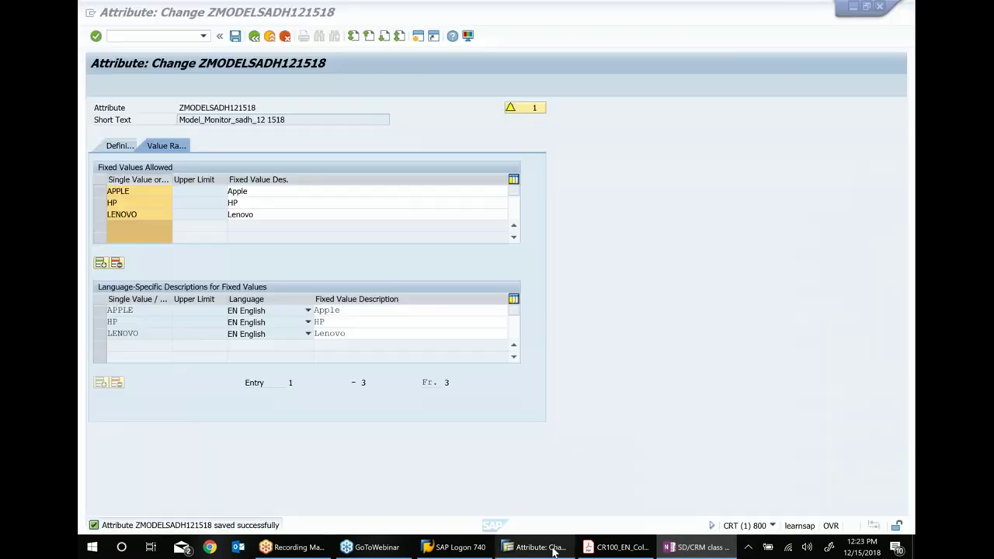
left_click(617, 547)
left_click(697, 548)
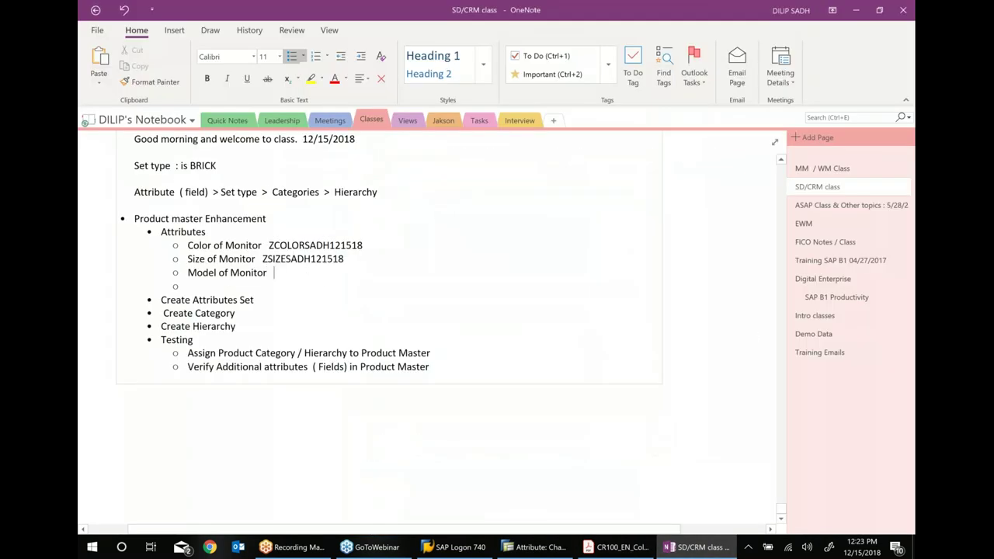
key("ctrl+v")
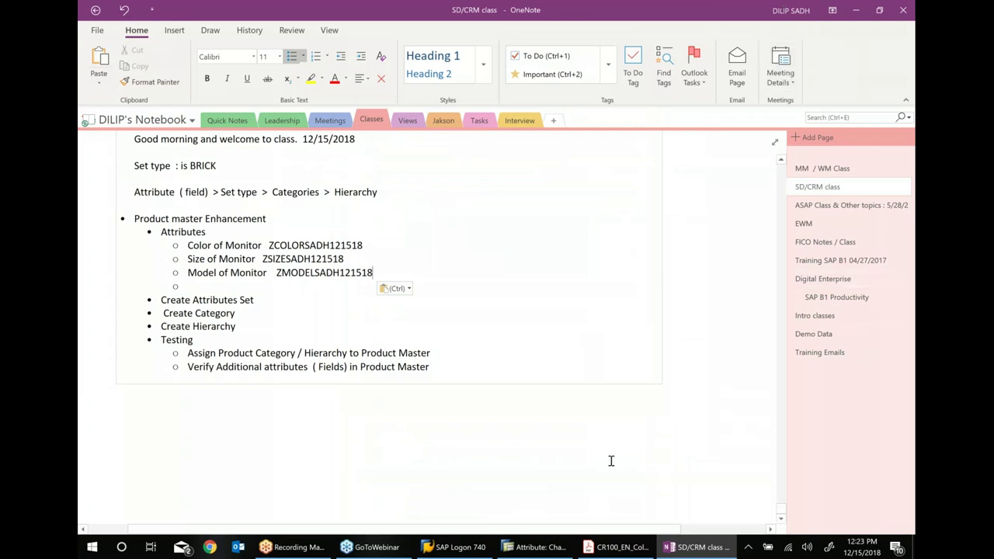
Step: Return to SAP, leave the model attribute, and enter zattset121518 as the ID for a set type
left_click(535, 547)
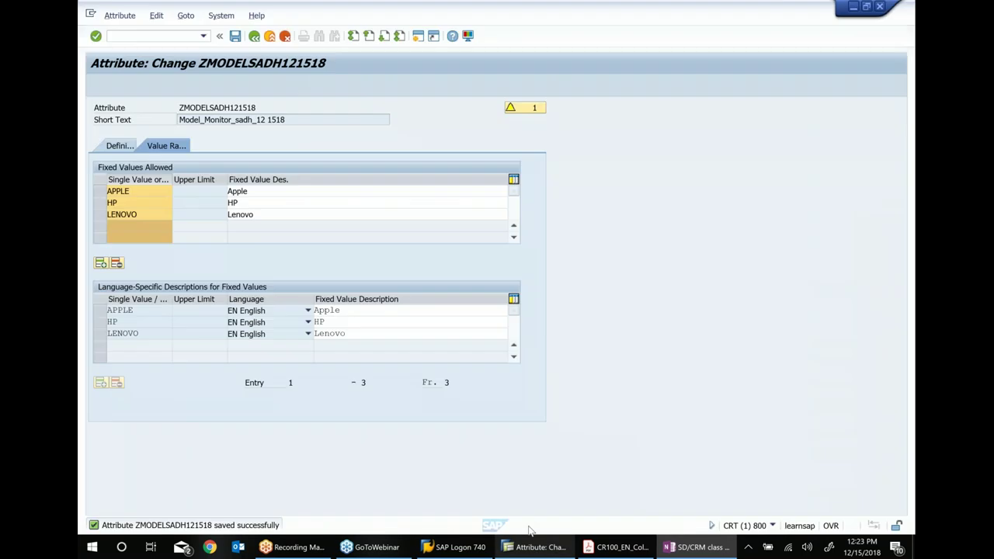
left_click(254, 36)
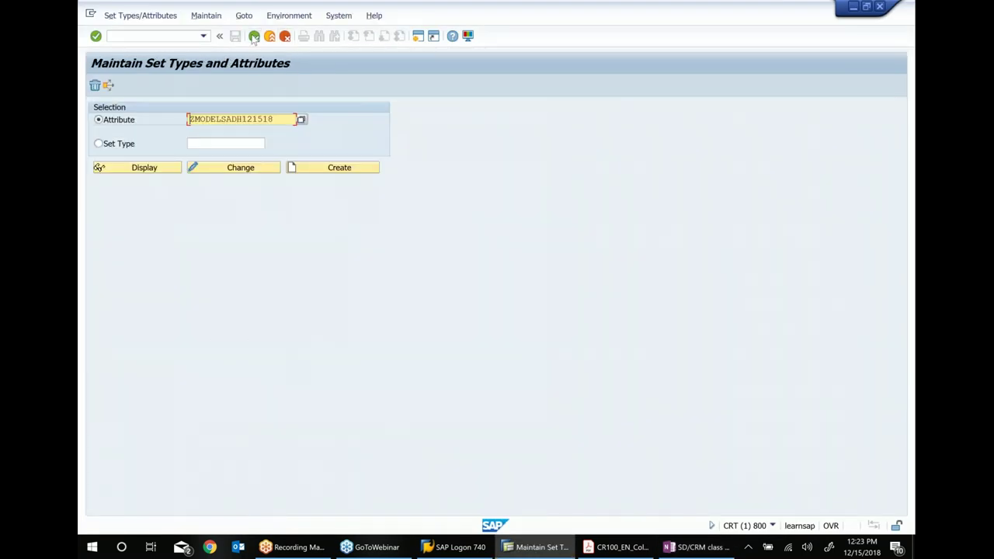
left_click(119, 149)
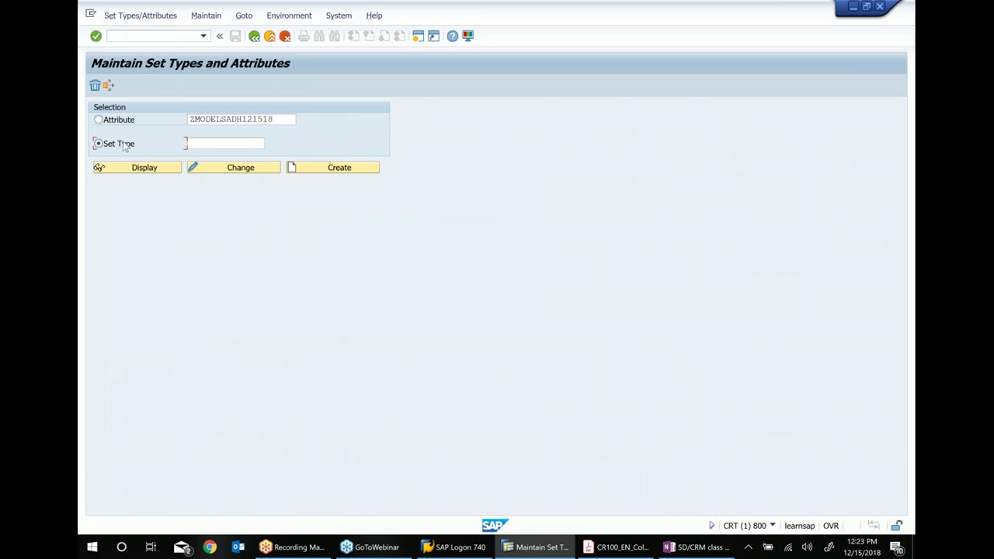
left_click(200, 143)
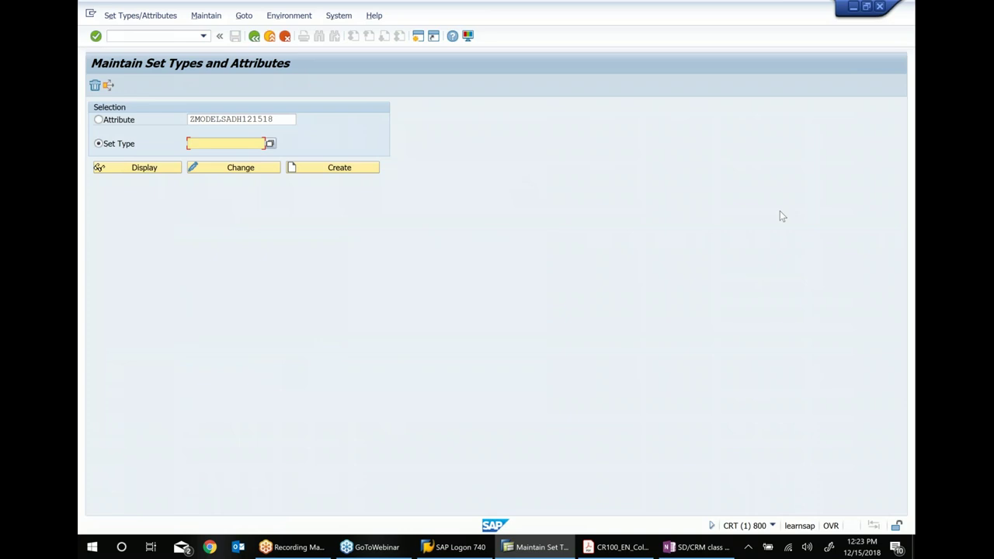
type("Zattset121518")
Step: Copy the set type ID into the OneNote notes after "Create Attributes Set", separated by "..."
double_click(237, 143)
key("ctrl+c")
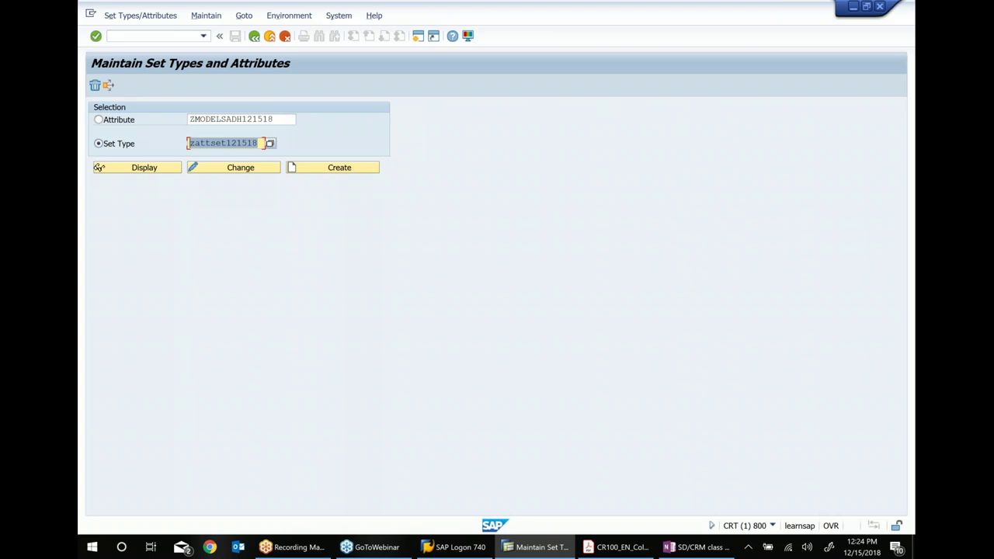
left_click(695, 547)
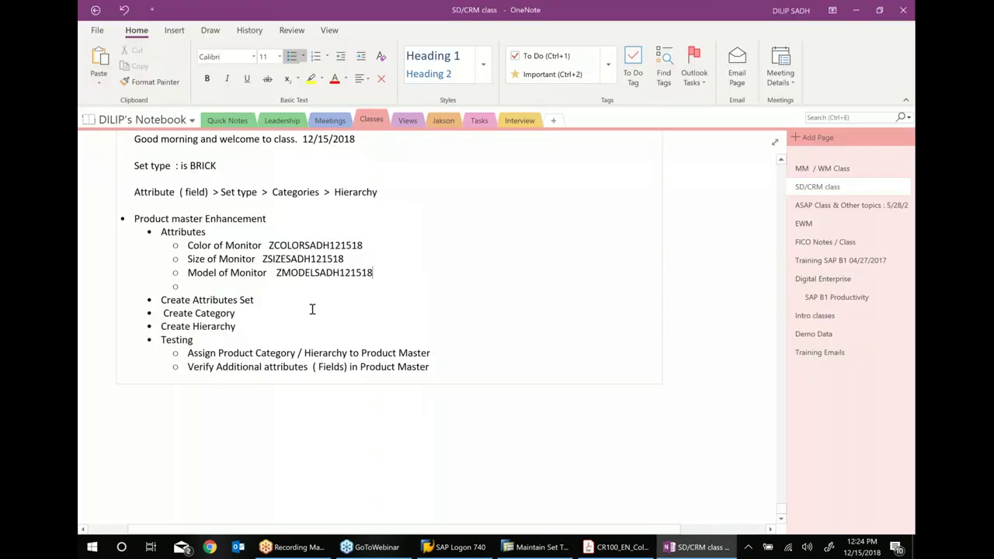
left_click(295, 301)
type("...")
key("ctrl+v")
Step: Back in SAP, start creating the set type and describe it as "monitor_Attribute_Set_" plus the surname and 121518
left_click(538, 546)
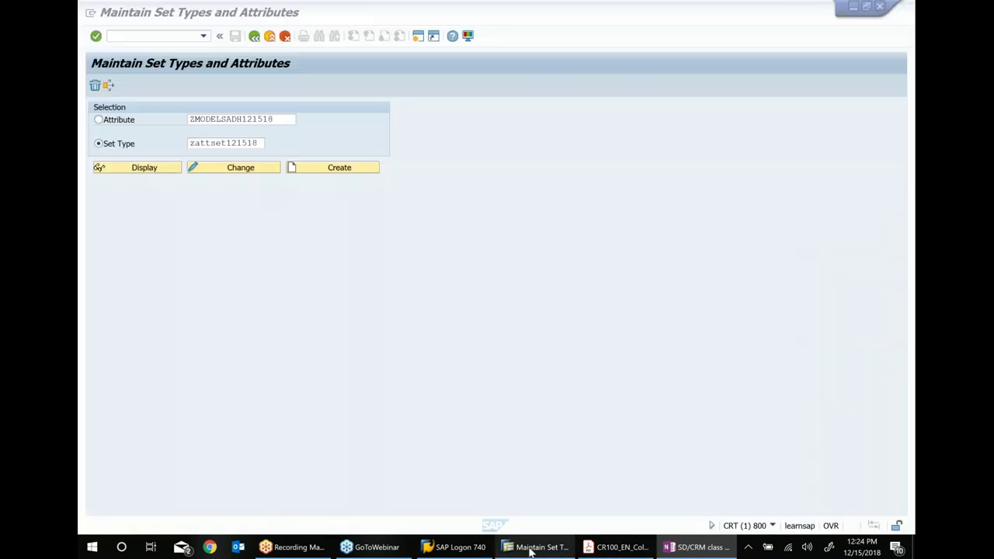
left_click(312, 172)
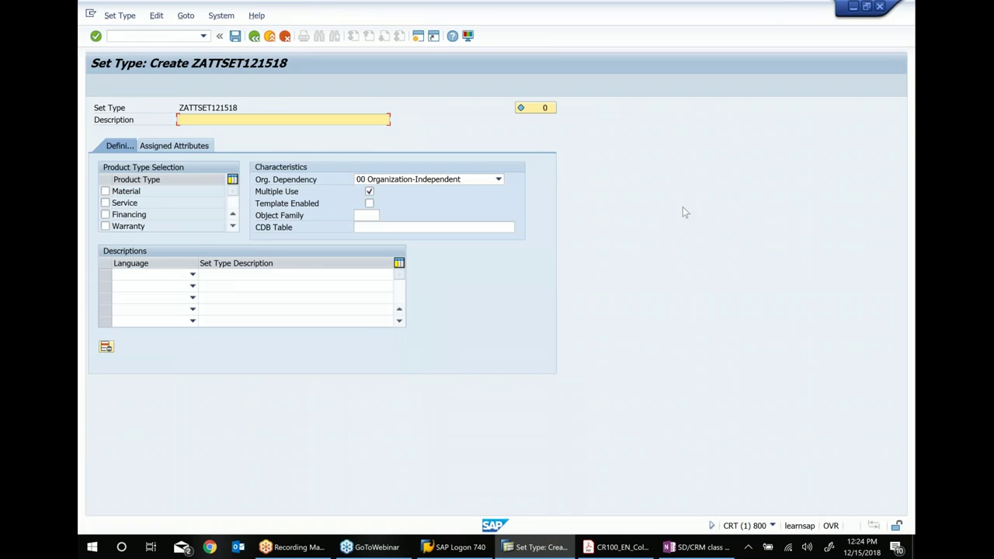
type("a")
key("BackSpace")
type("A")
key("BackSpace")
type("monitor_Attrinbute")
key("BackSpace")
key("BackSpace")
key("BackSpace")
key("BackSpace")
key("BackSpace")
type("bute_Set_Set")
key("BackSpace")
key("BackSpace")
type("adh 121518")
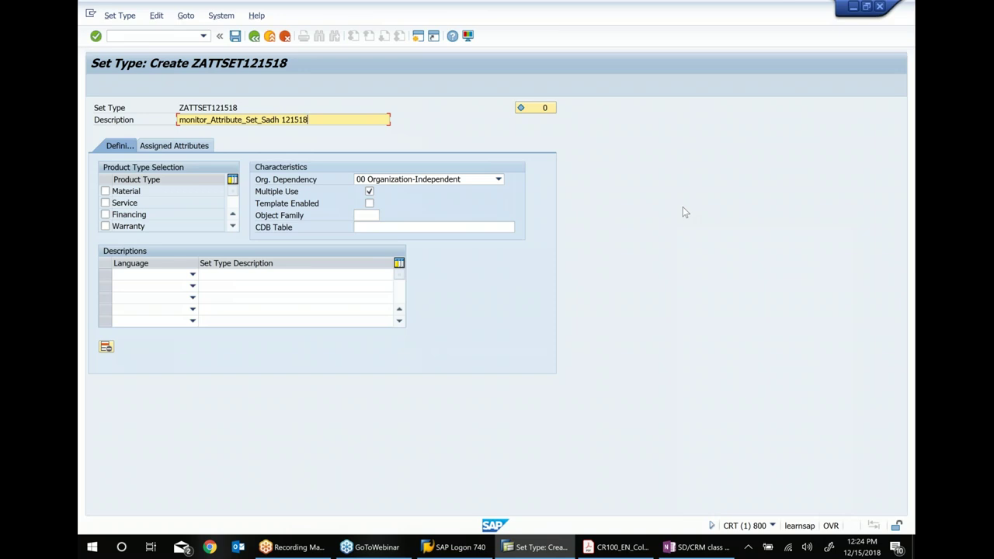
Step: Allow the set type for the Material product type and choose EN English as the first description language
left_click(105, 192)
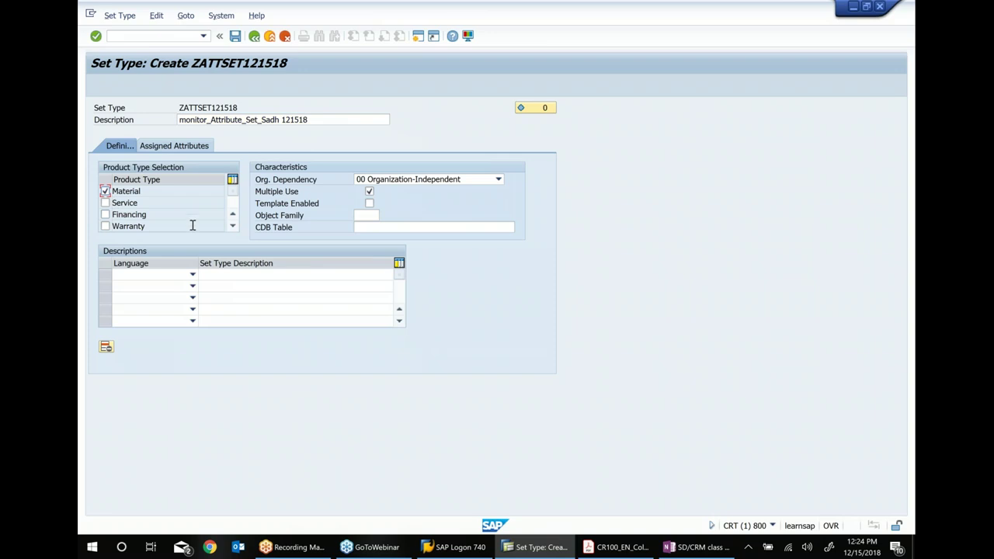
left_click(193, 274)
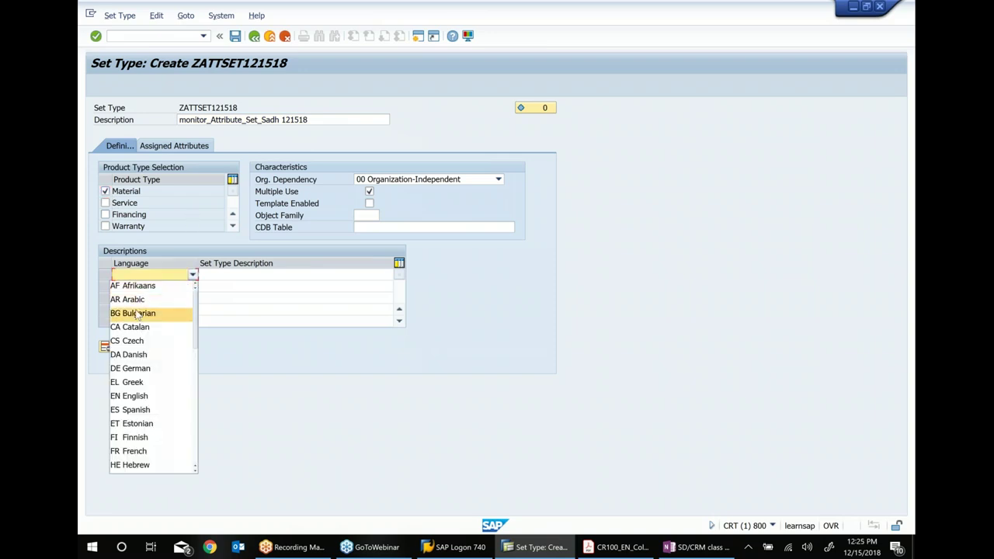
left_click(138, 396)
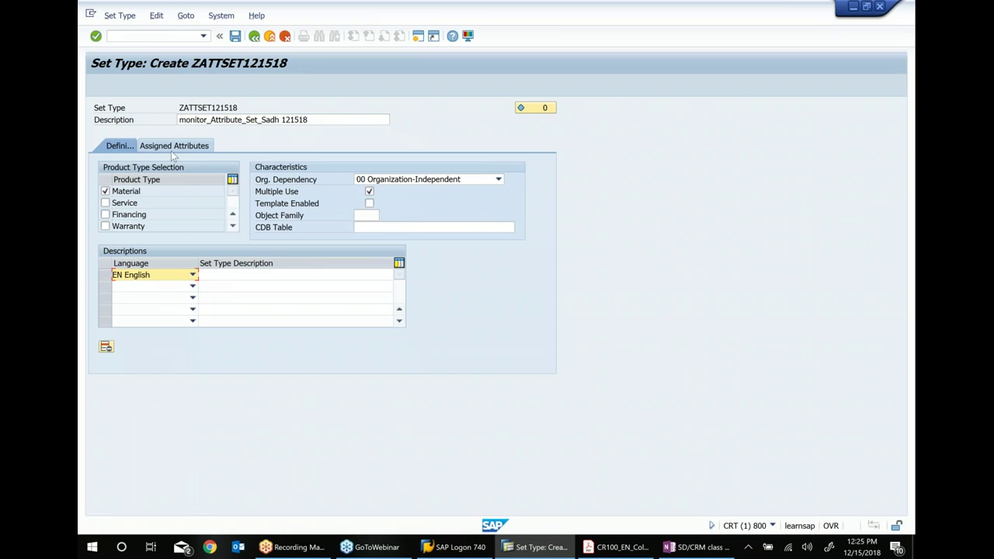
Step: Assign the color attribute to the set type, copying its ID from the OneNote notes into the first attribute row
left_click(170, 147)
left_click(147, 179)
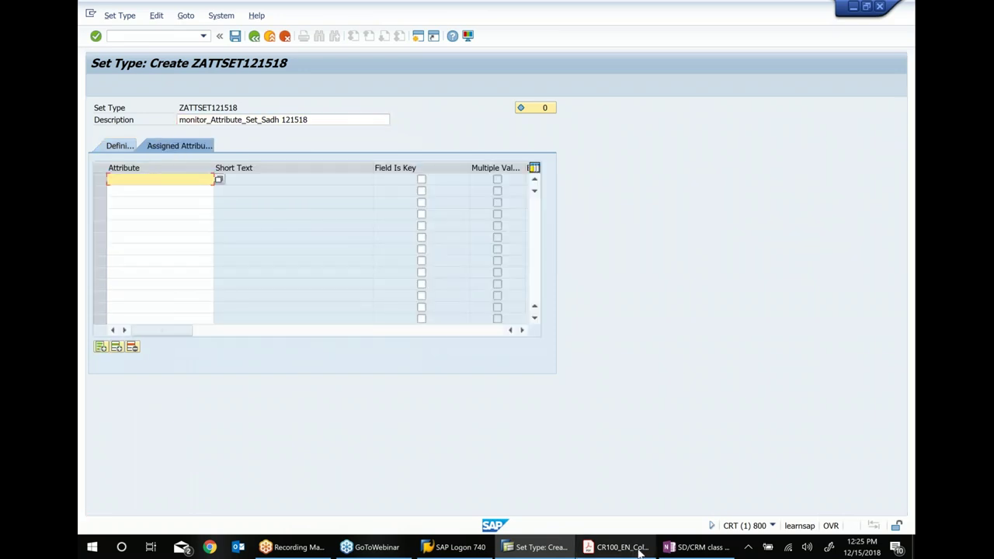
left_click(696, 547)
left_click_drag(267, 245, 370, 245)
key("ctrl+c")
left_click(546, 549)
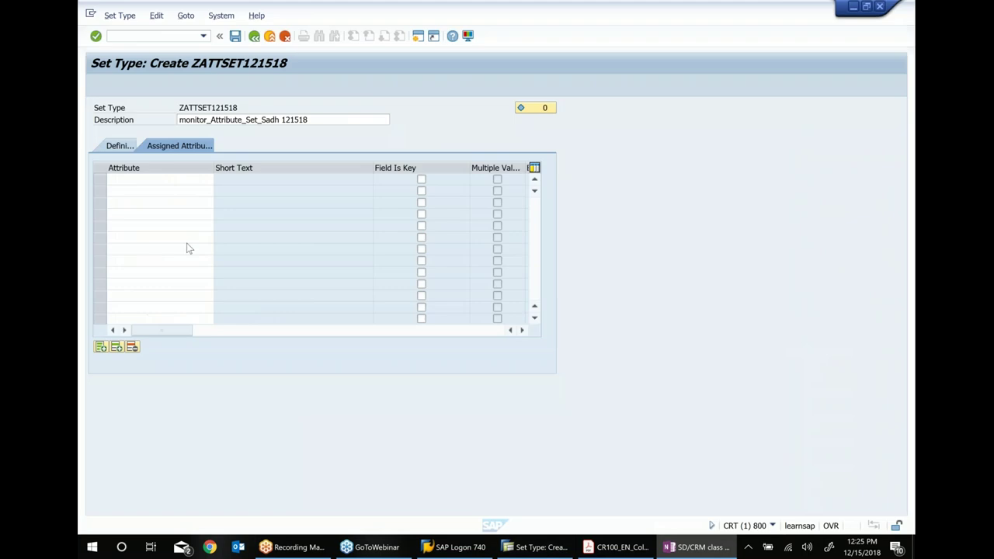
key("ctrl+v")
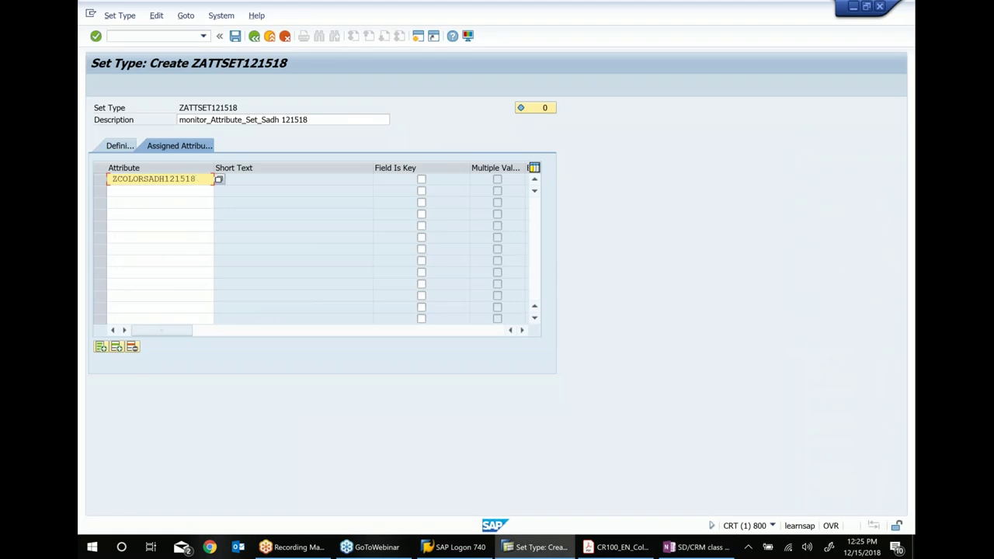
Step: Assign the size attribute in the second row, using its ID copied from the OneNote notes
left_click(696, 547)
left_click_drag(261, 258, 347, 256)
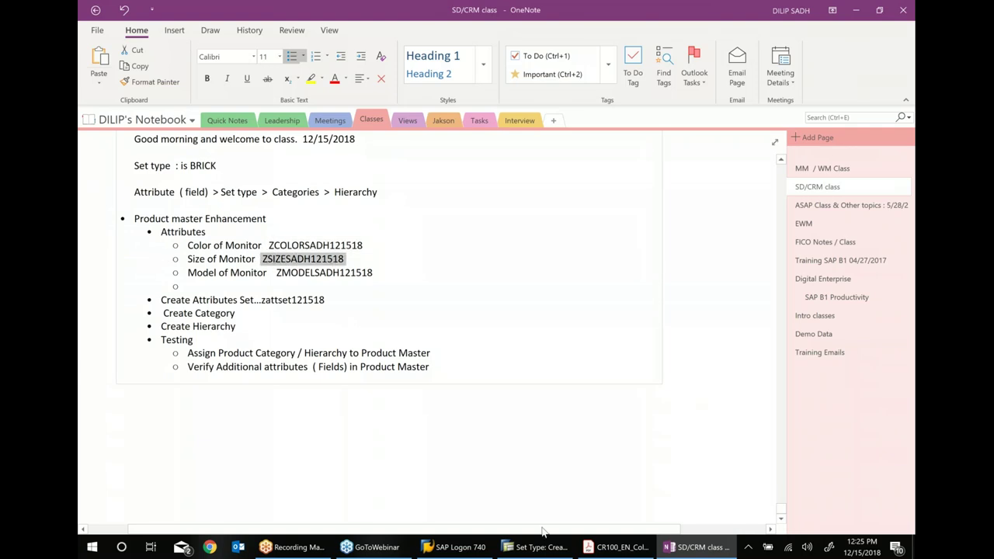
left_click(536, 547)
left_click(125, 190)
key("ctrl+v")
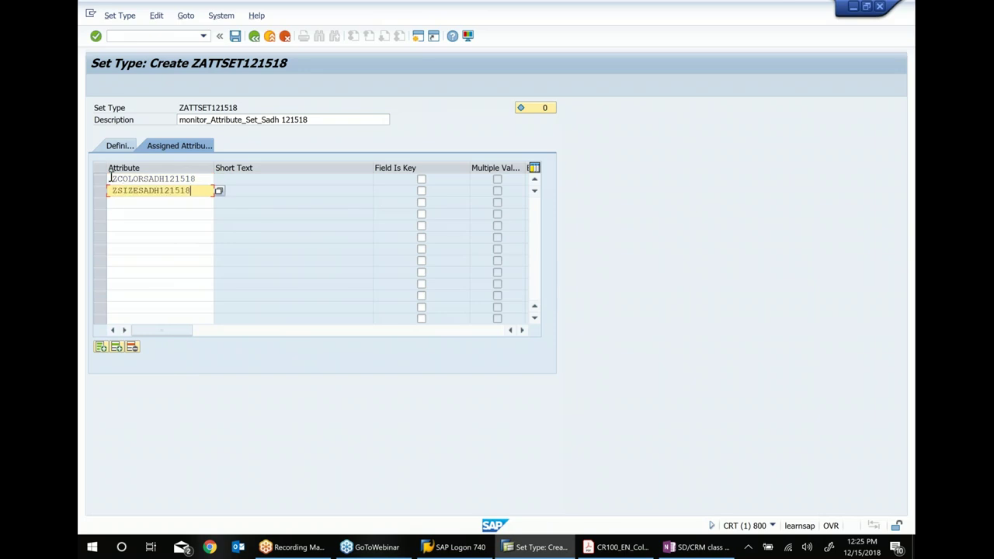
Step: Remove the leading space from the color and size attribute IDs assigned to the set type
left_click(111, 179)
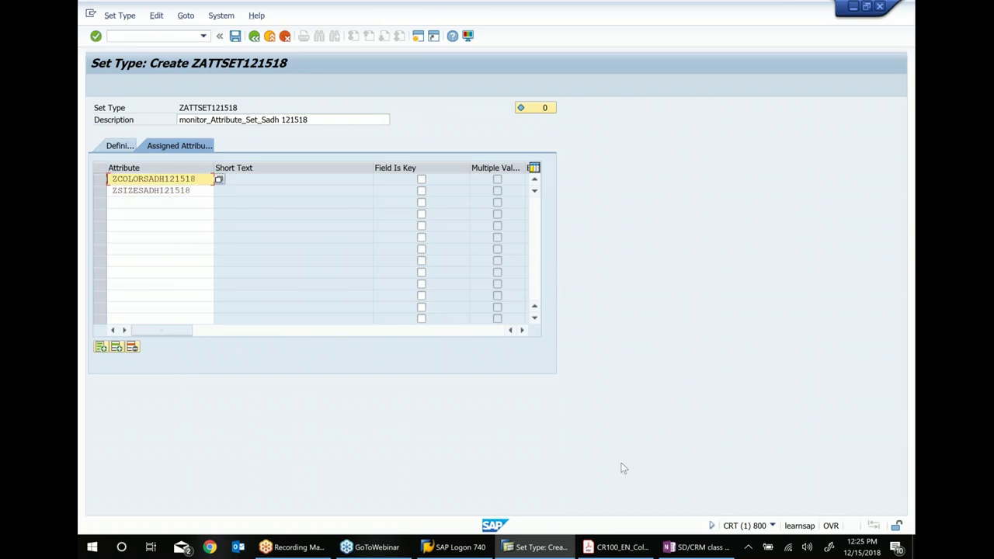
key("Delete")
key("Down")
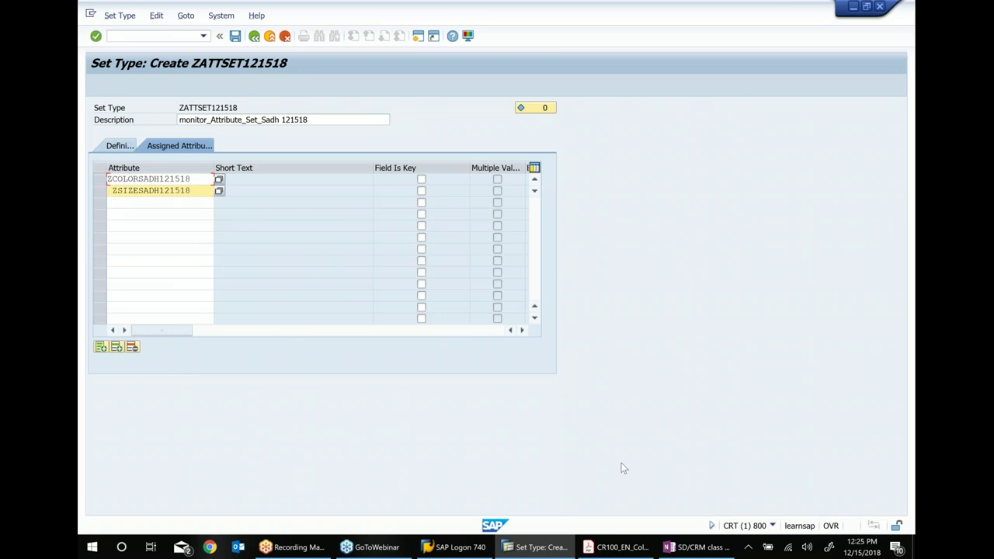
key("Delete")
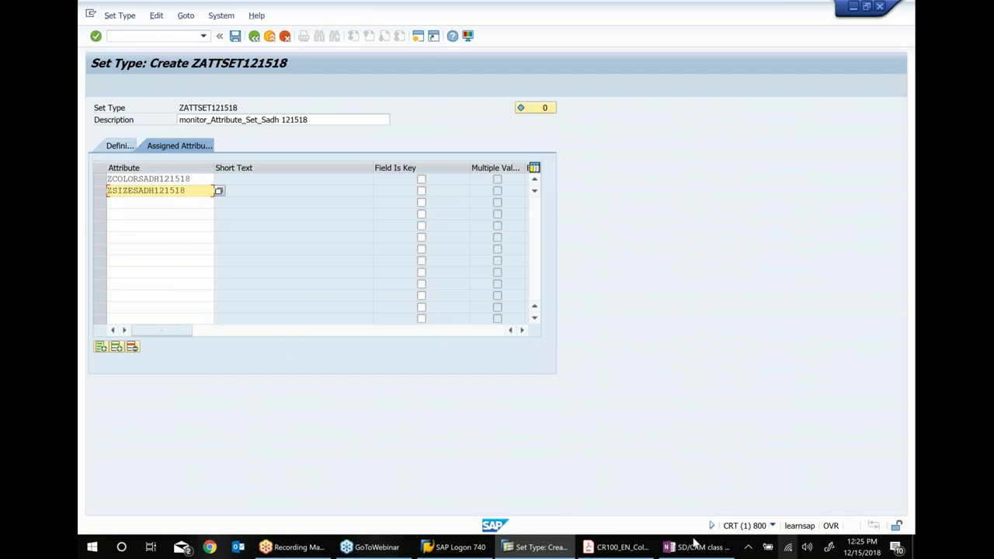
Step: Assign the model attribute in the third row with its ID copied from OneNote, and validate the entries
left_click(617, 547)
left_click(697, 547)
left_click_drag(276, 273, 375, 272)
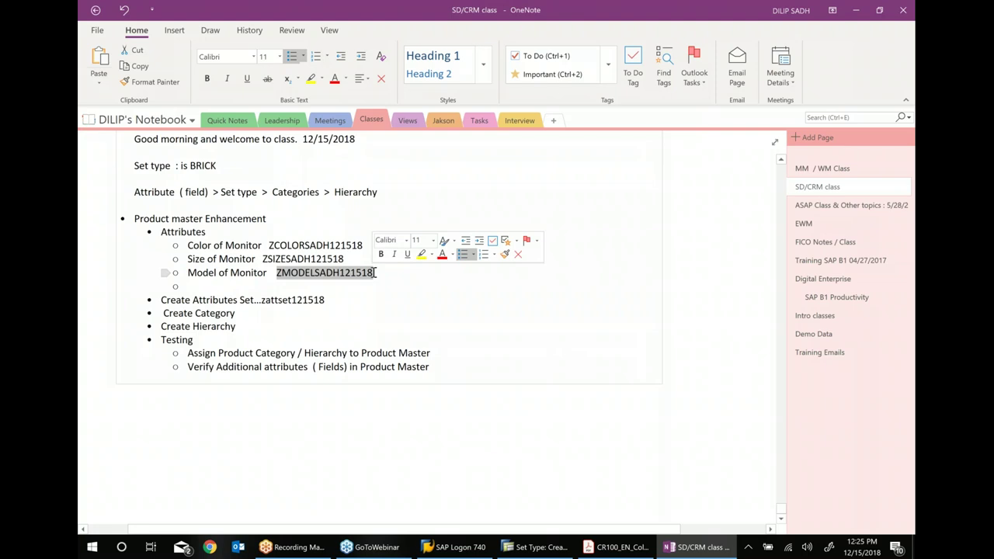
left_click(557, 547)
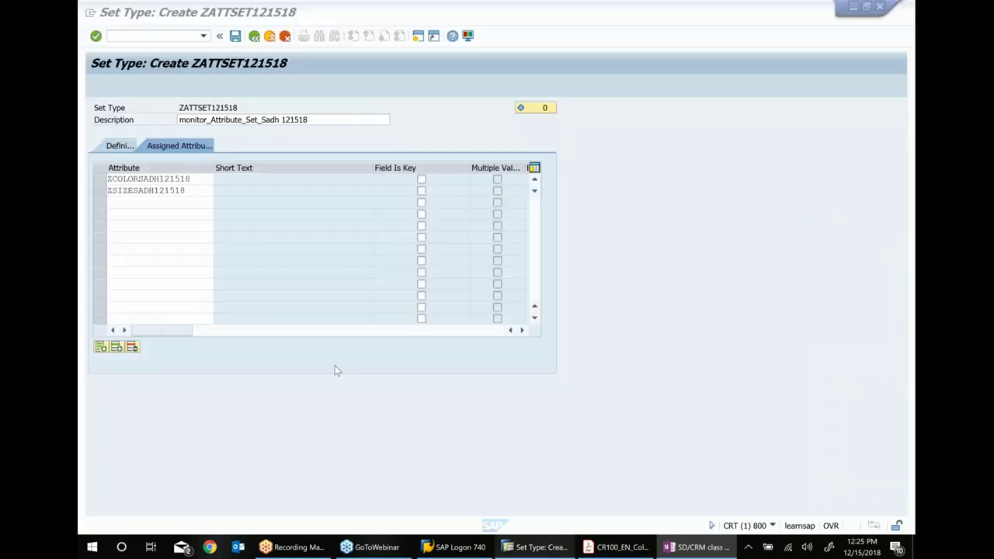
left_click(138, 206)
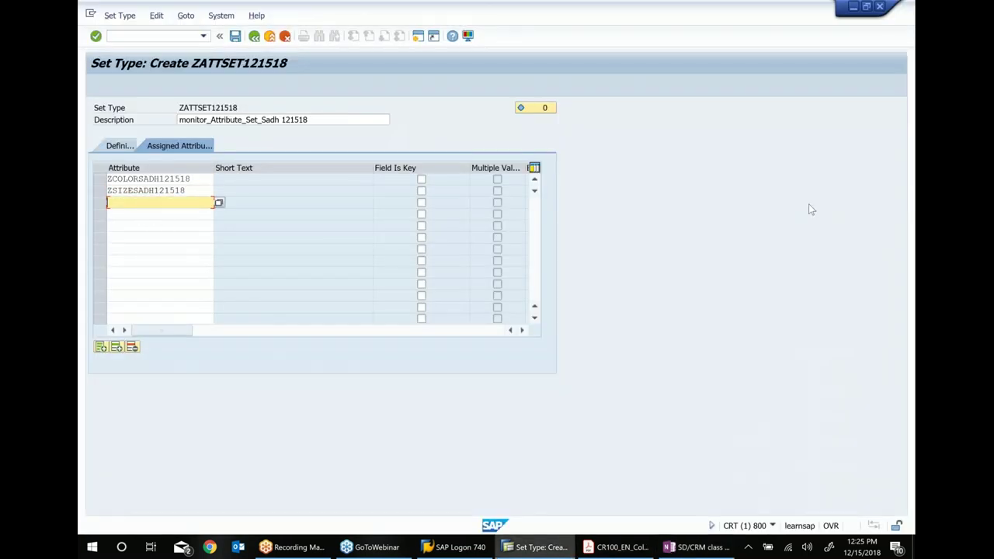
key("ctrl+v")
key("Return")
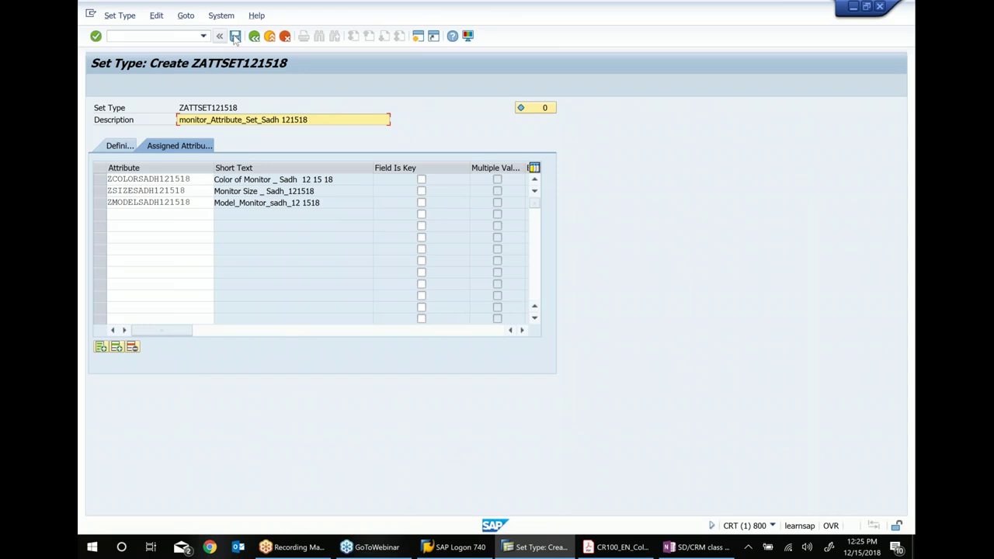
Step: Save the set type and go back to the SAP Easy Access user menu
key("ctrl+s")
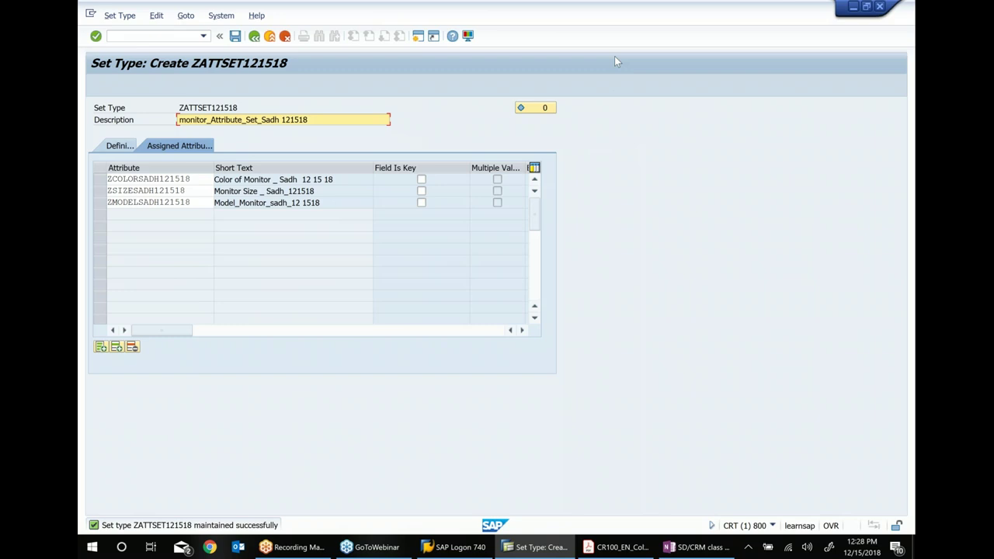
left_click(254, 36)
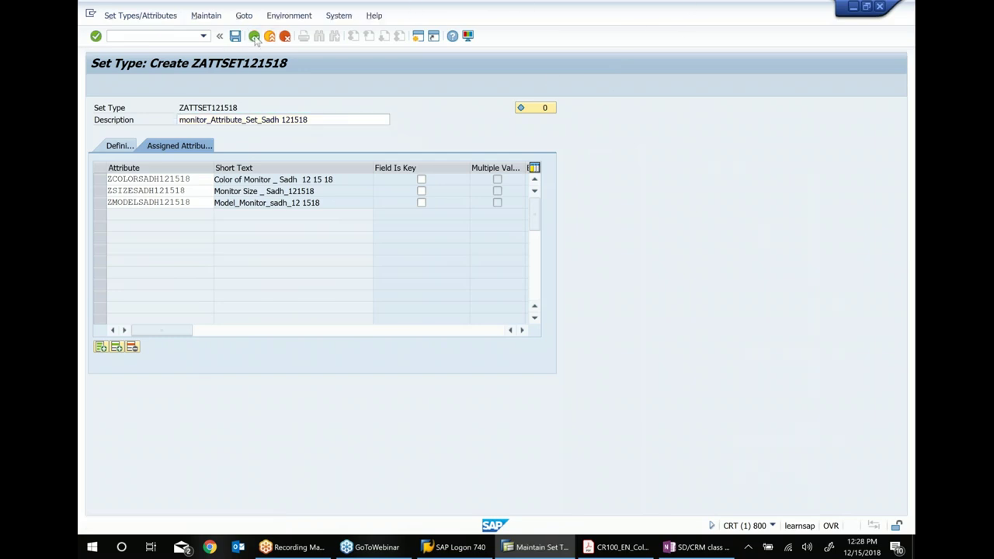
left_click(254, 36)
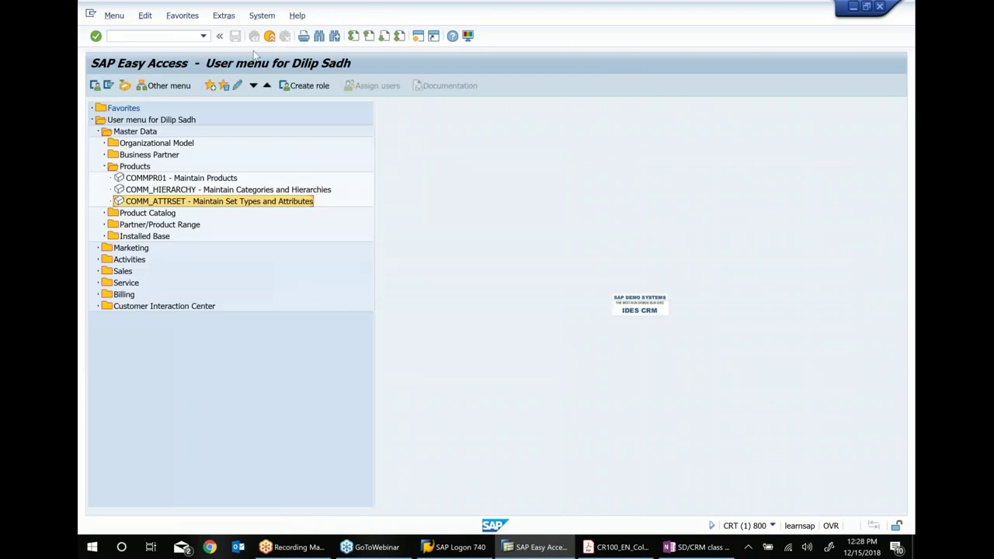
Step: In Maintain Categories and Hierarchies, start a new hierarchy with an ID made of Z, the instructor's surname and 12151
left_click(256, 192)
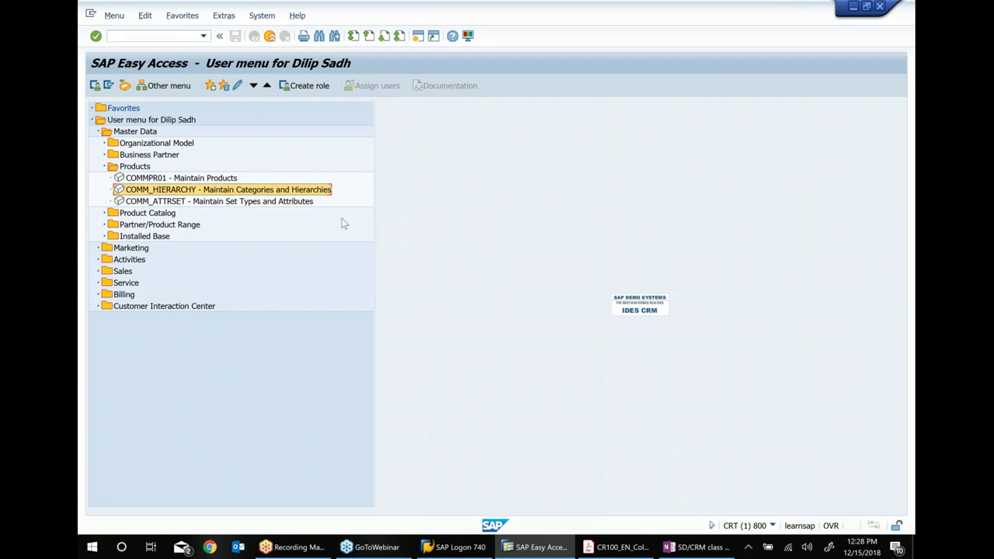
double_click(261, 195)
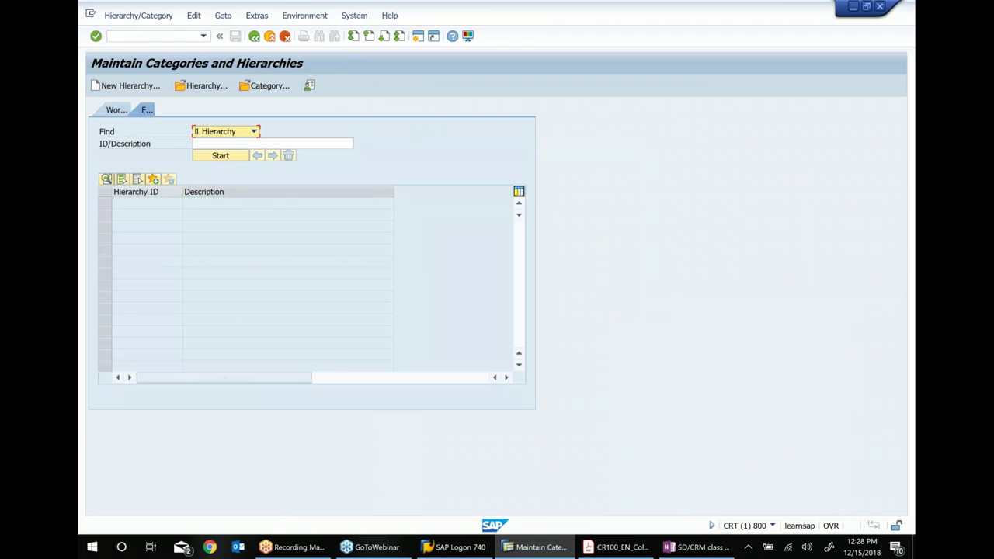
left_click(133, 88)
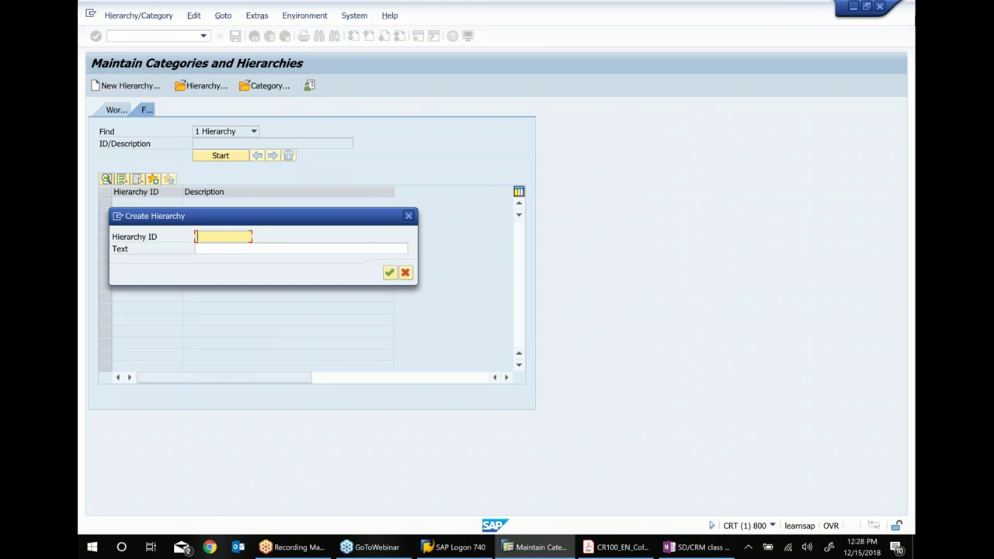
type("zh")
type("sadh1")
type("2")
type("15")
left_click(208, 236)
key("BackSpace")
key("Right")
key("Right")
key("Right")
type("1")
Step: Describe the hierarchy with Monitor_Hierachy_ followed by the surname and 12 15 18, and create it
left_click(229, 254)
type("H")
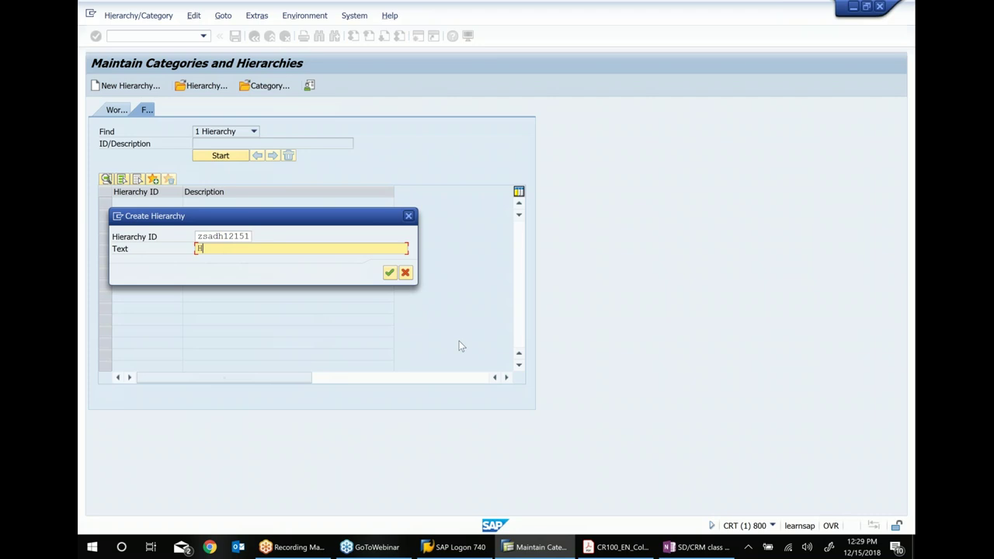
key("BackSpace")
type("Moni")
type("tor")
type(" de")
key("BackSpace")
key("BackSpace")
type("Hierachy_sadh 12 ")
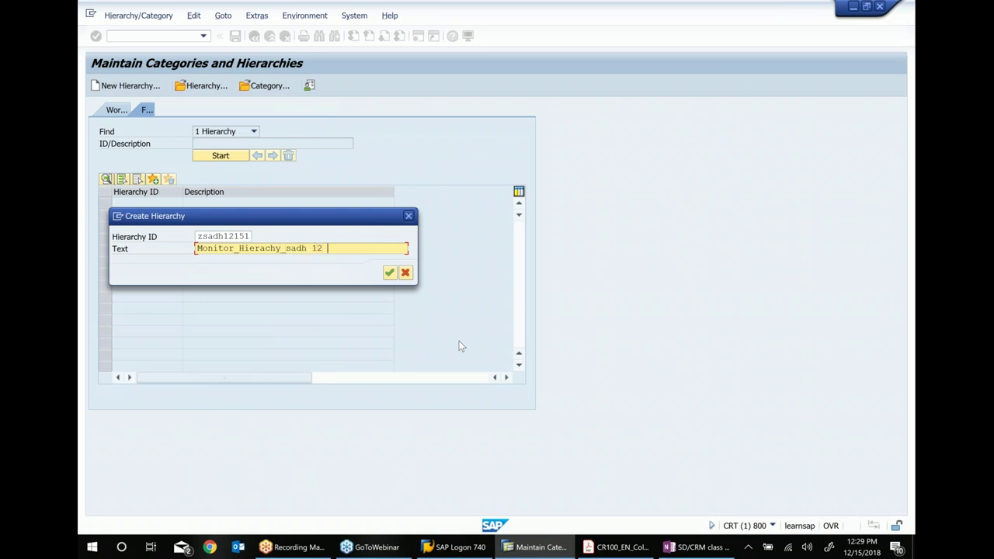
type("15 18")
left_click(389, 271)
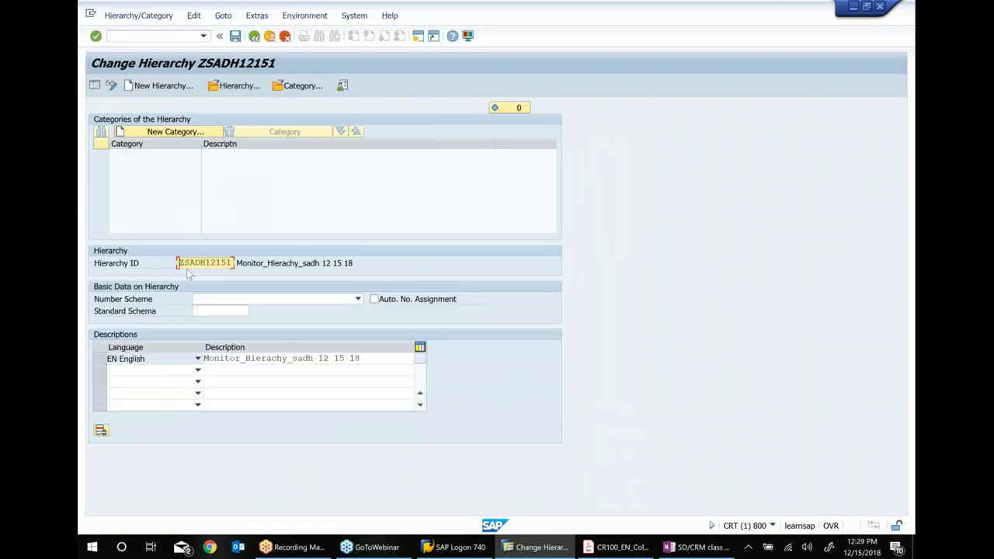
Step: Copy the hierarchy ID into the Create Category and Create Hierarchy lines of the OneNote class notes
left_click_drag(181, 264, 303, 245)
key("ctrl+c")
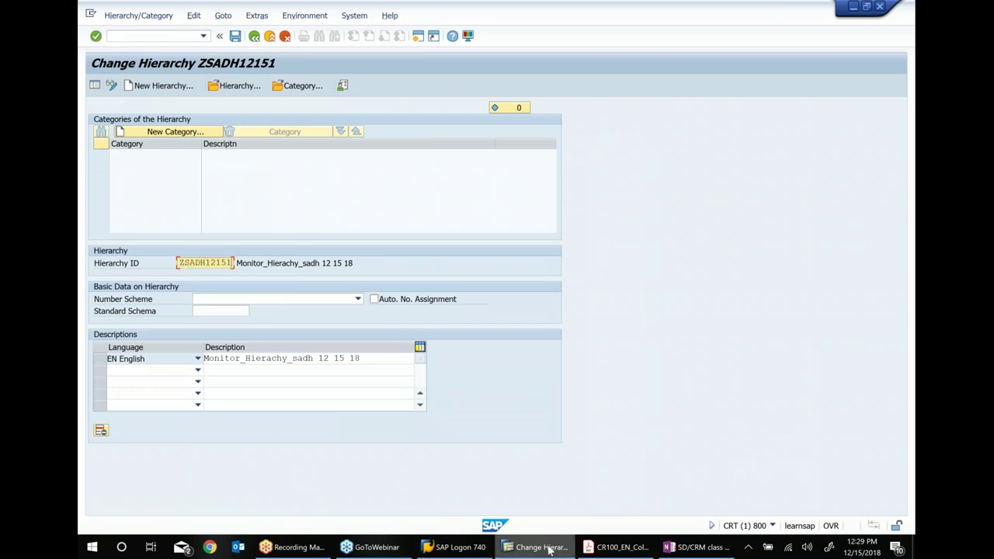
left_click(696, 547)
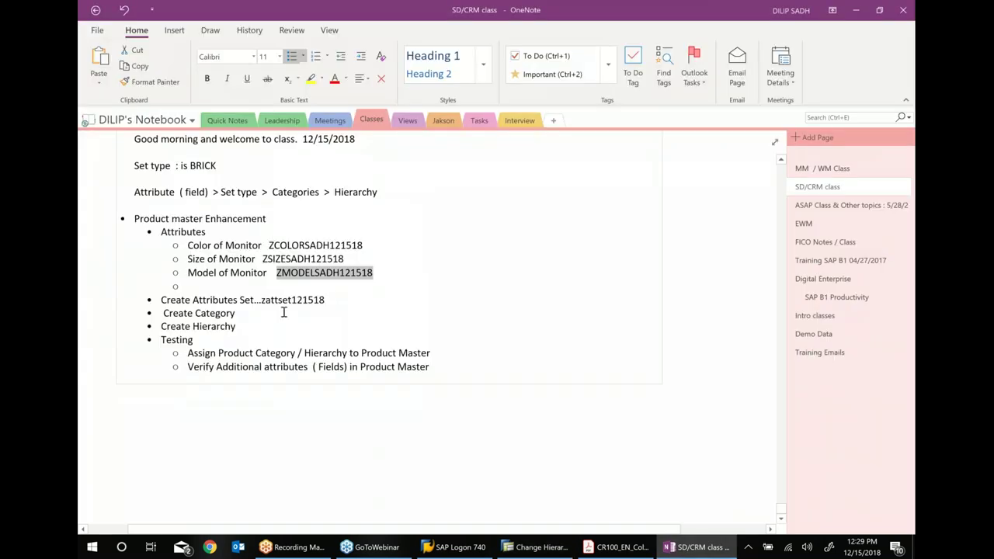
left_click(282, 314)
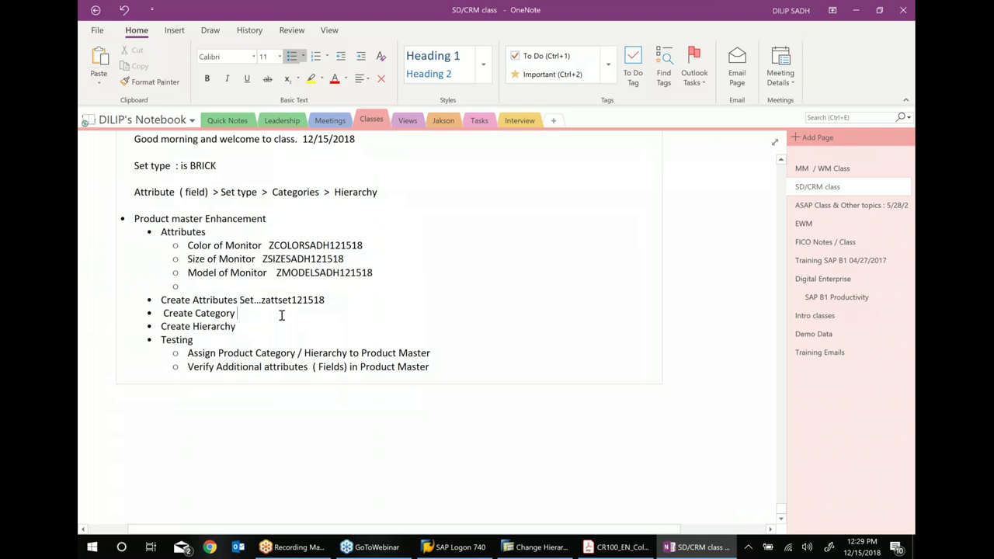
type("....")
key("ctrl+v")
left_click(265, 331)
type("...")
key("ctrl+v")
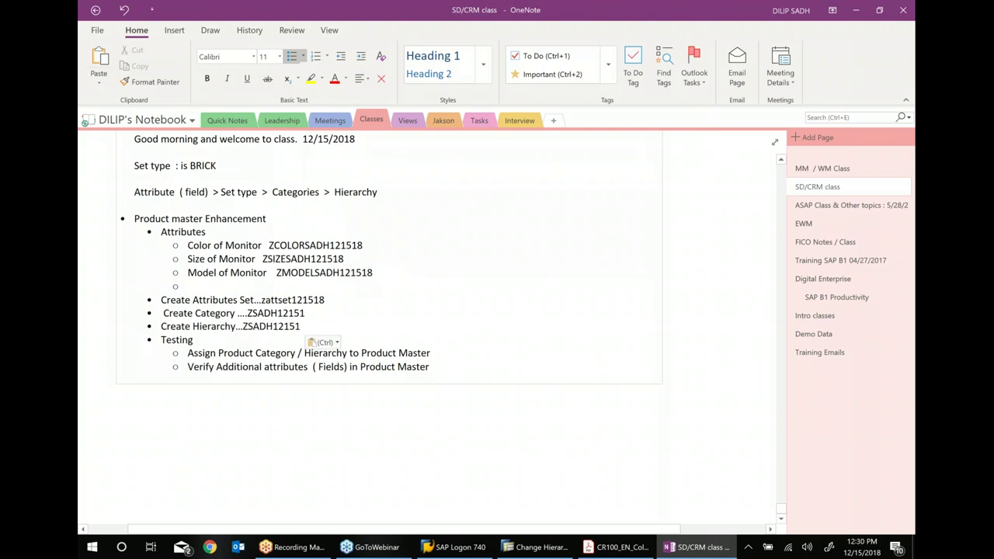
Step: Remove the hierarchy ID from the Create Category line, keeping the dots after the label
key("BackSpace")
key("BackSpace")
key("BackSpace")
key("BackSpace")
key("BackSpace")
key("BackSpace")
key("BackSpace")
key("BackSpace")
key("BackSpace")
key("BackSpace")
Step: Switch back to the SAP hierarchy and start a new category with an ID made of zmonitor, the surname and 121518
left_click(458, 547)
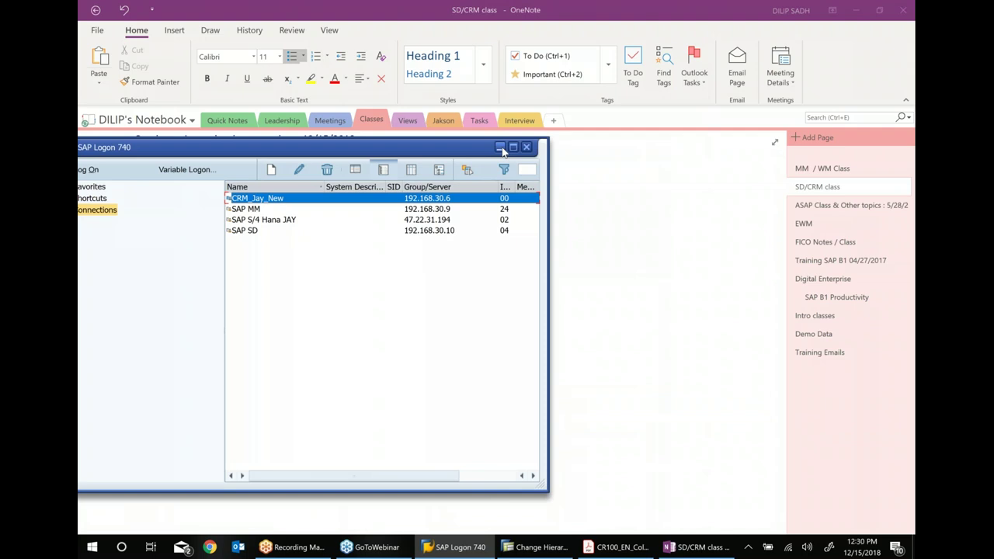
left_click(500, 147)
left_click(535, 547)
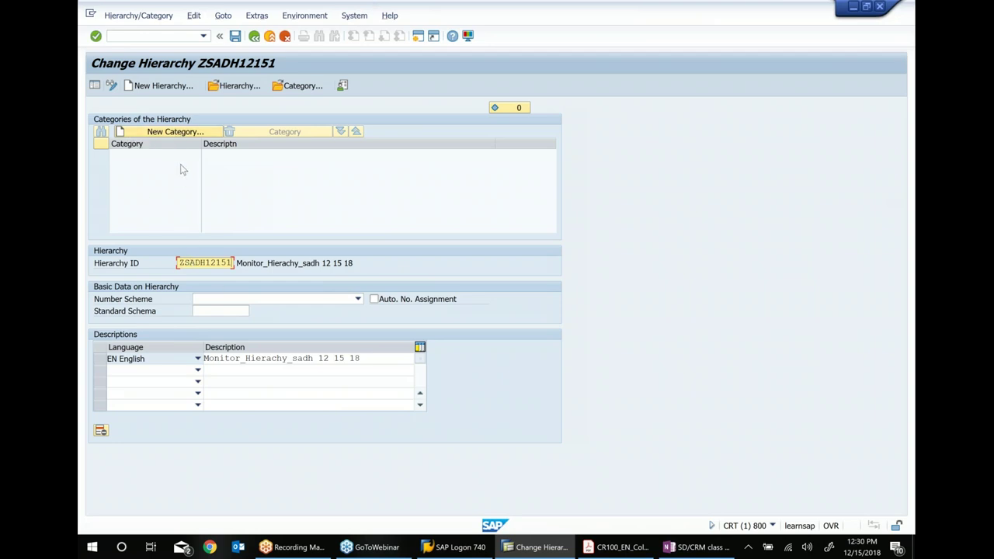
left_click(183, 137)
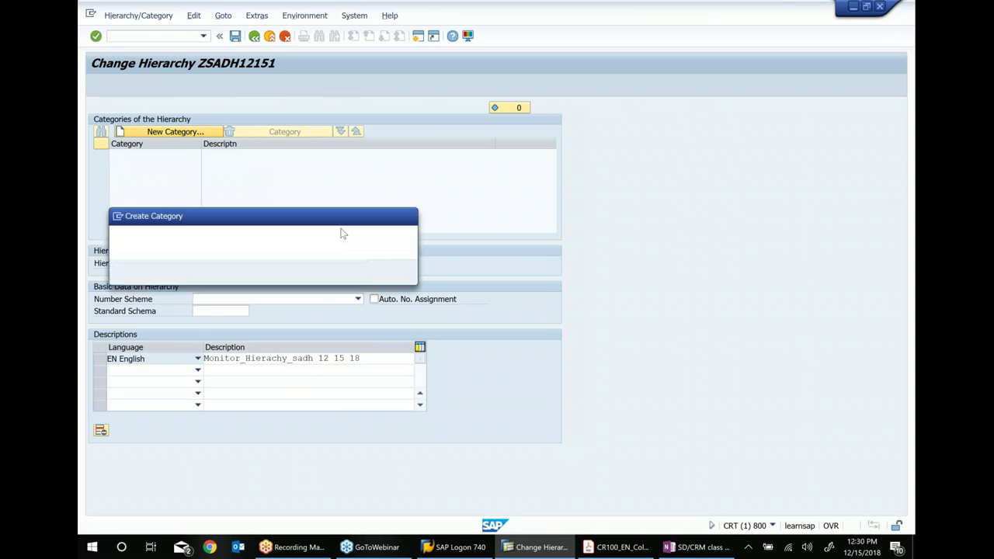
left_click_drag(323, 225, 459, 281)
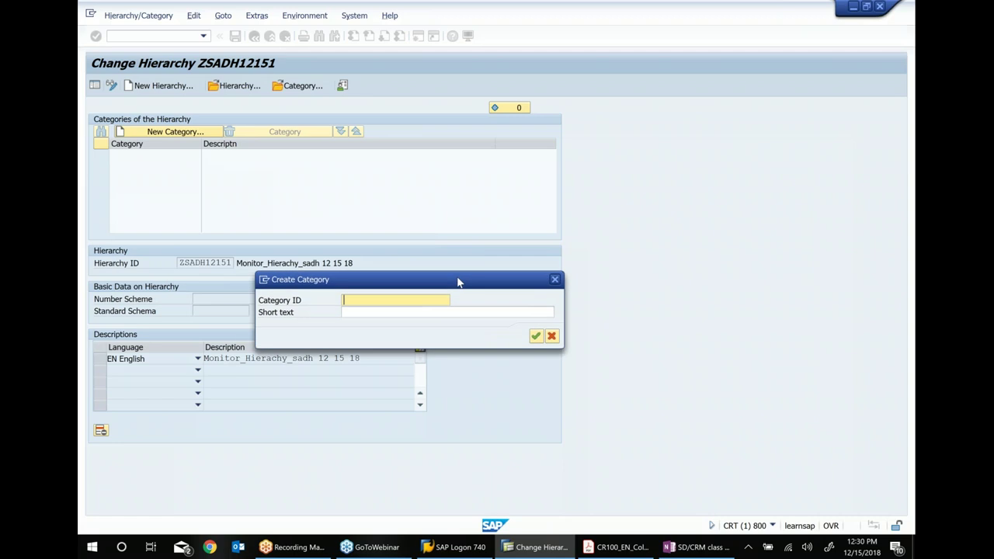
type("zmonitorsadh121518")
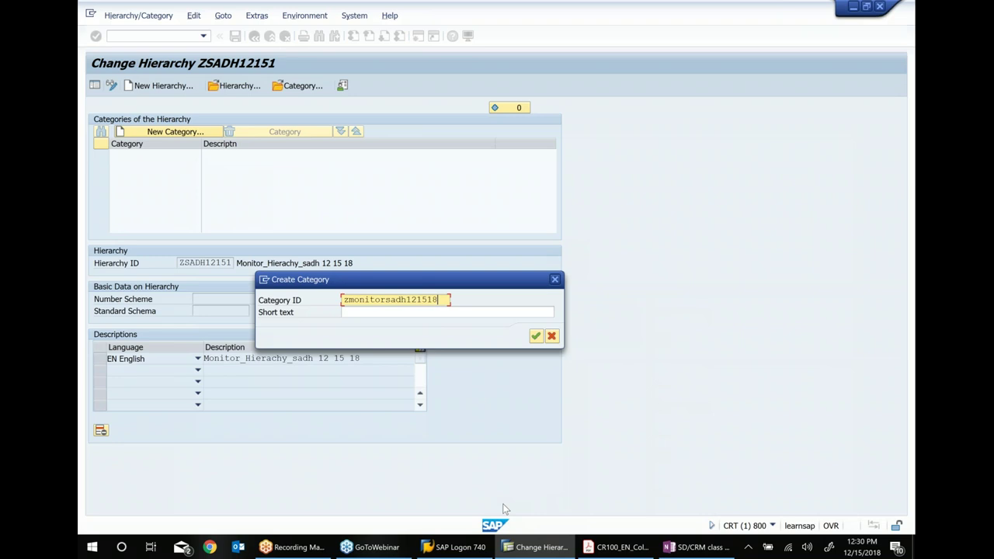
Step: Give the category the short text Monitor_Category_ followed by the surname and 121518, and create it
key("Tab")
type("Moni")
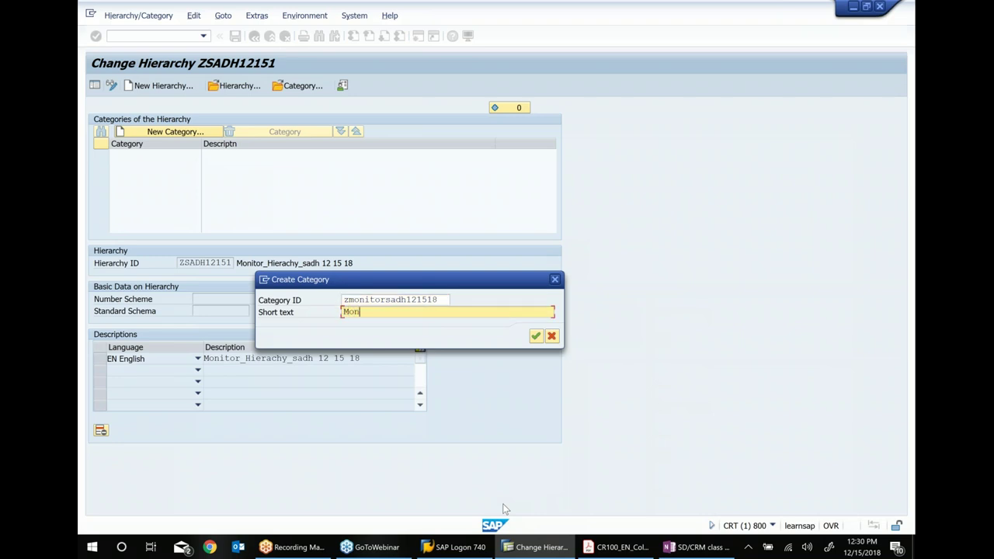
type("tor_Category_sadh 12")
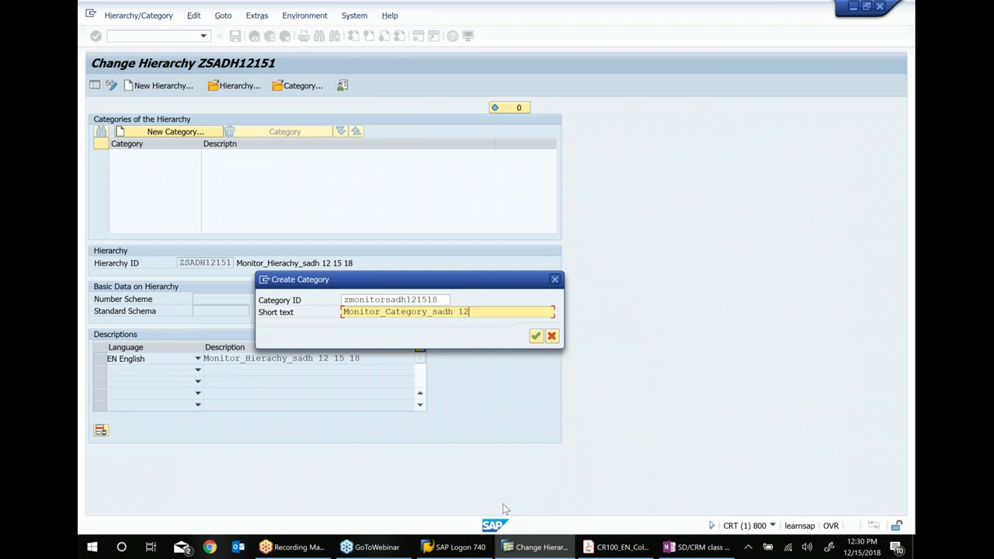
type("1518")
key("Return")
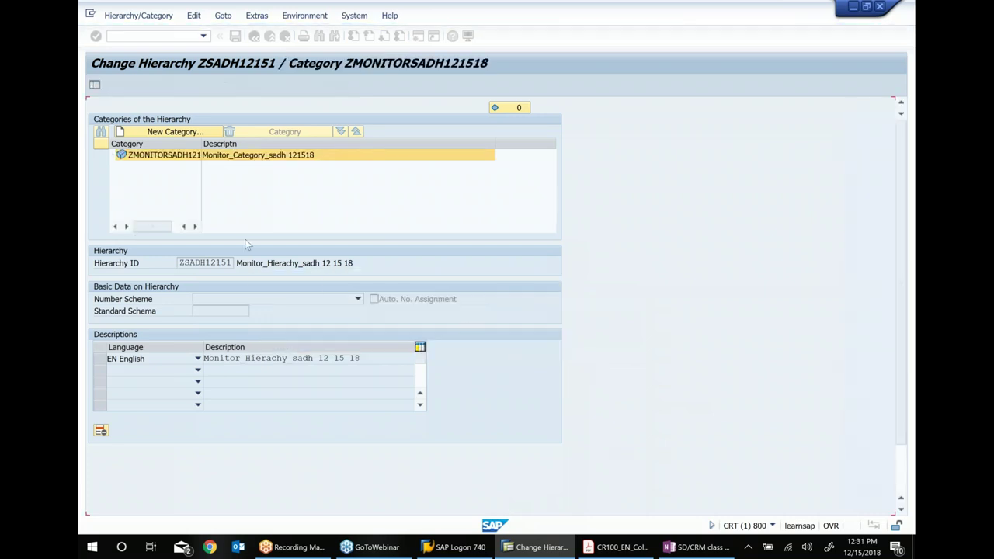
Step: Copy the new category ID into the Create Category line of the OneNote notes and return to SAP
left_click_drag(304, 298, 188, 298)
key("ctrl+c")
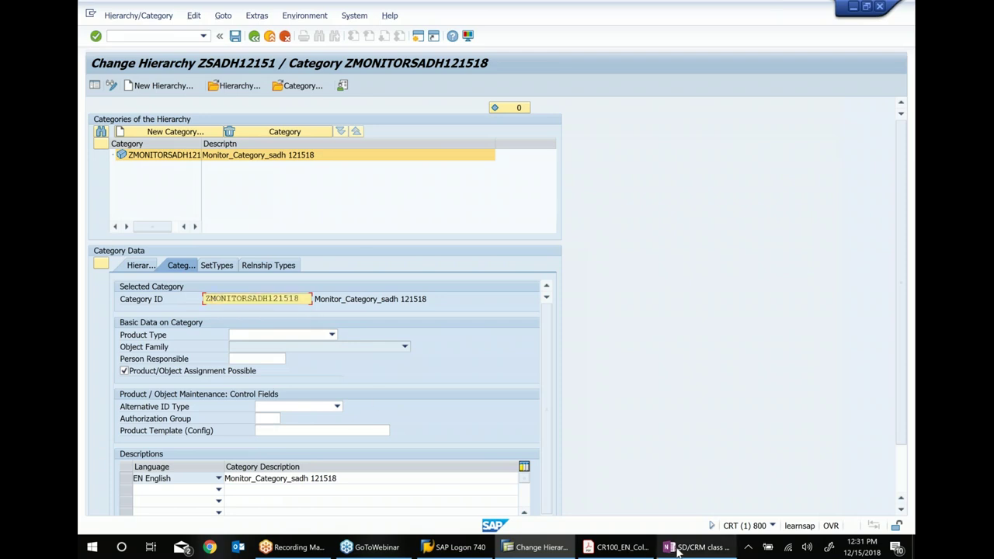
left_click(664, 548)
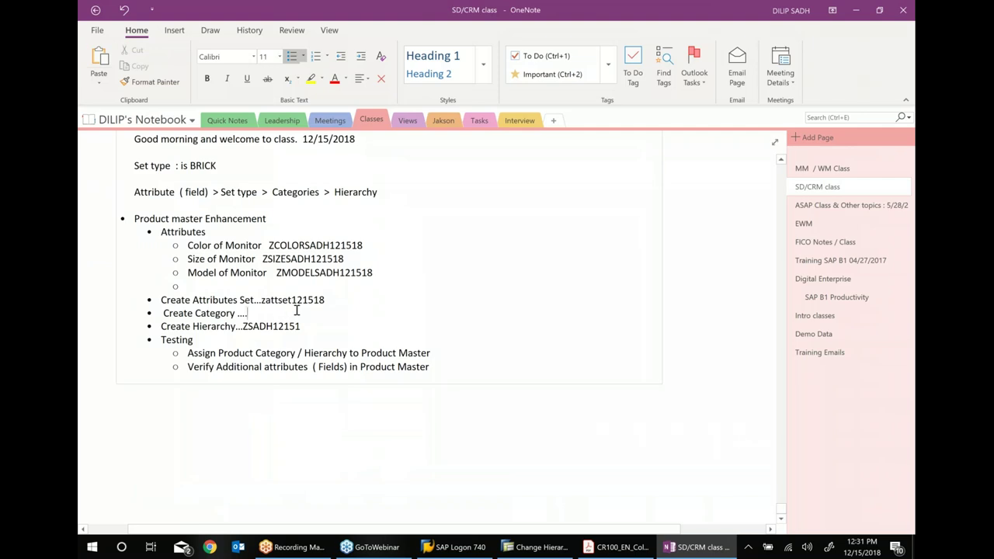
key("ctrl+v")
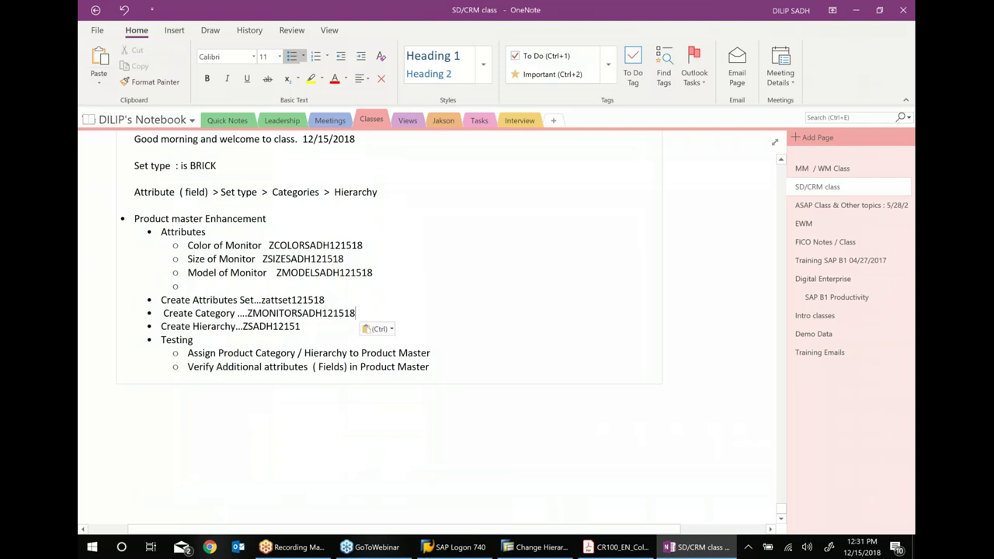
left_click(549, 548)
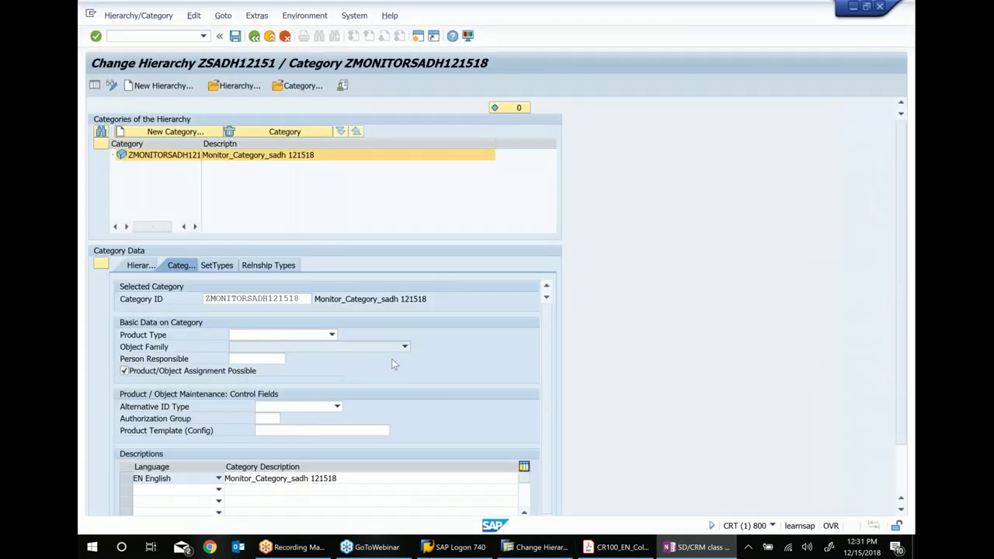
Step: Try to assign a set type to the monitor category
left_click(229, 268)
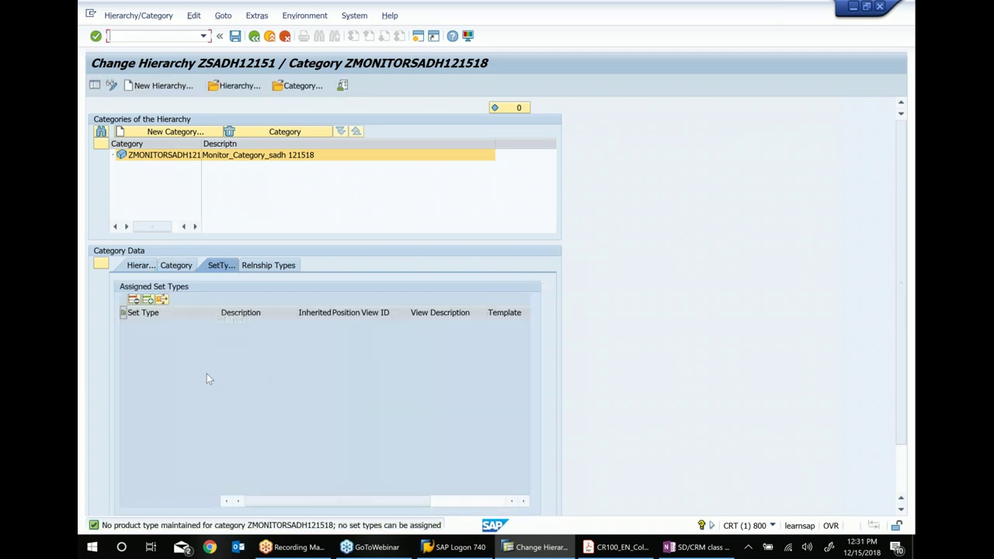
left_click(147, 299)
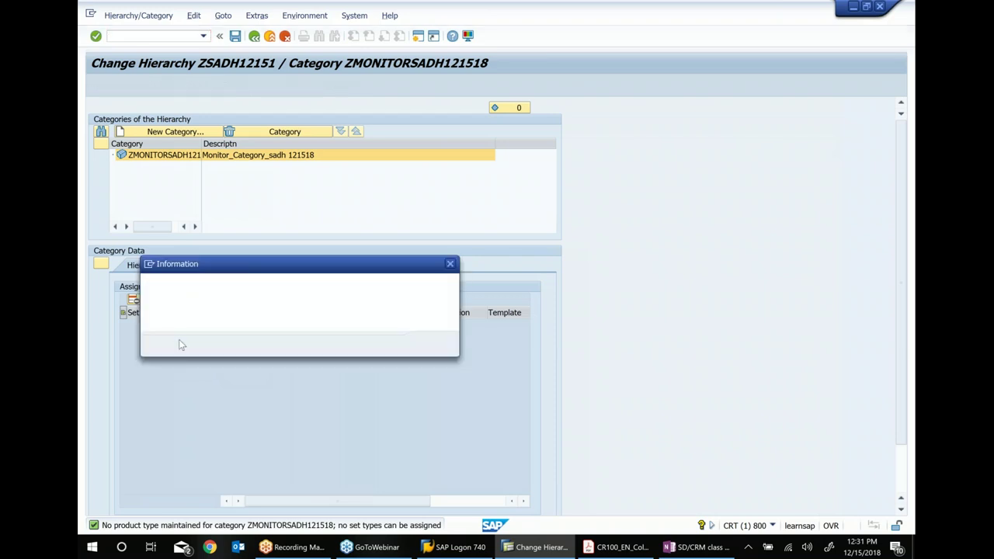
left_click(431, 344)
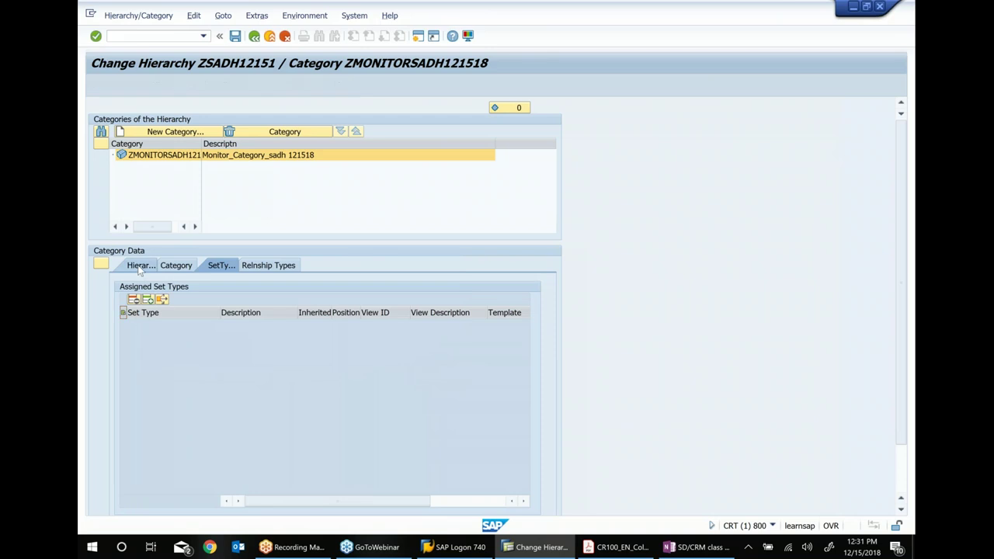
Step: Set the product type in the category's basic data to 01 Material
left_click(139, 266)
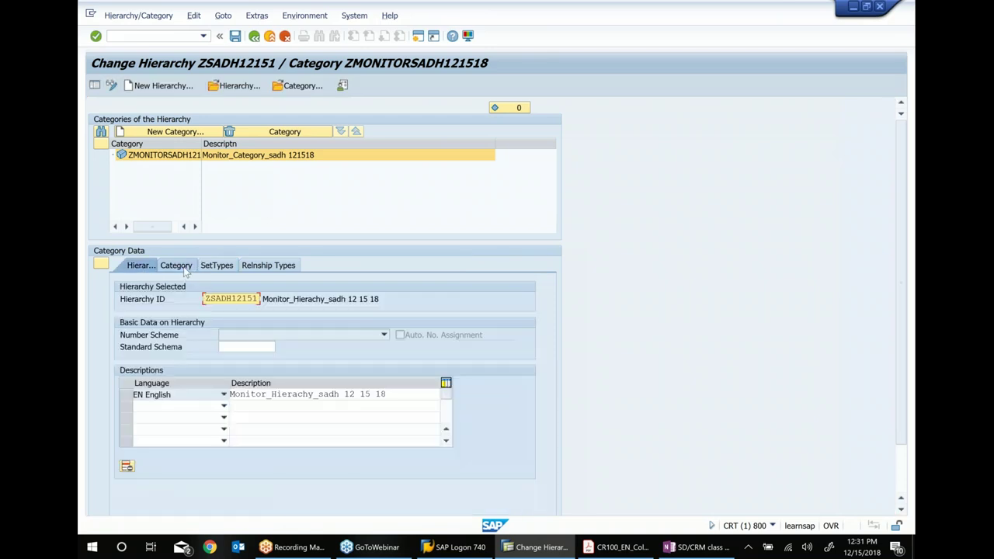
left_click(186, 268)
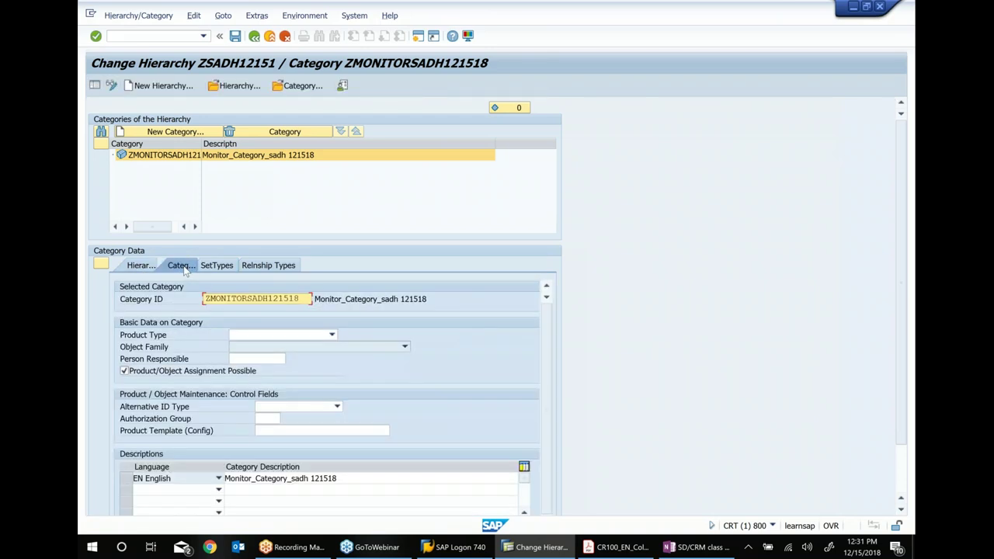
left_click(327, 335)
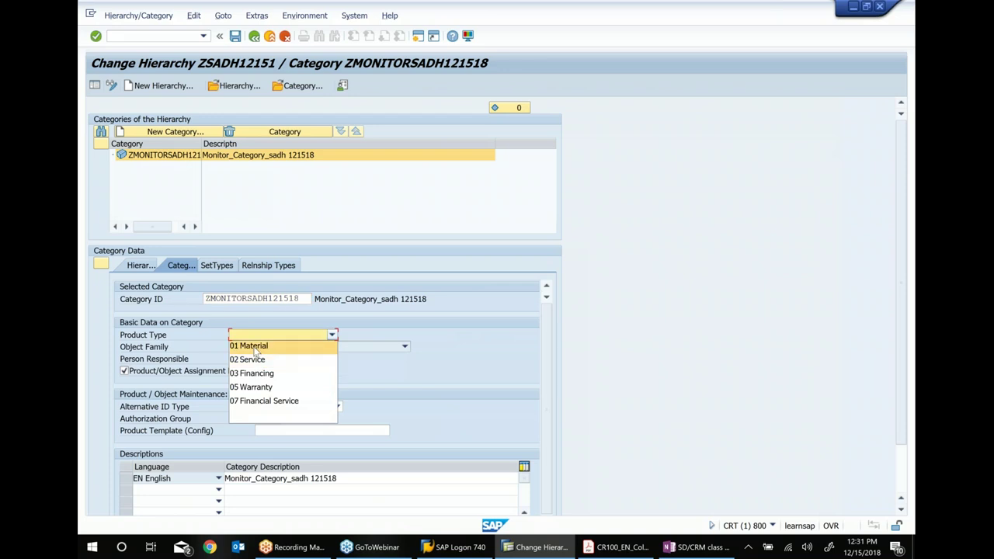
left_click(256, 350)
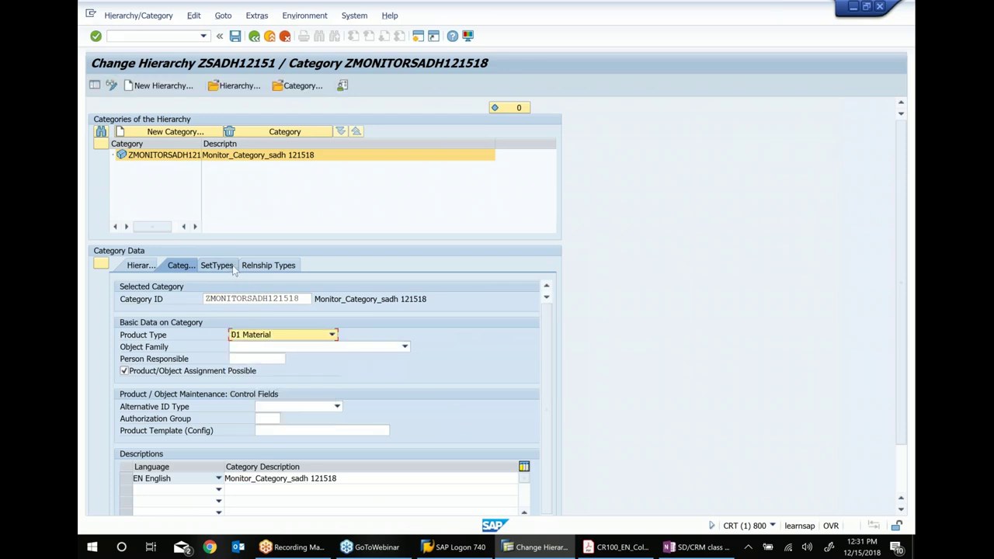
Step: Start adding a set type to the monitor category and search the available set types for the monitor attribute set
left_click(218, 265)
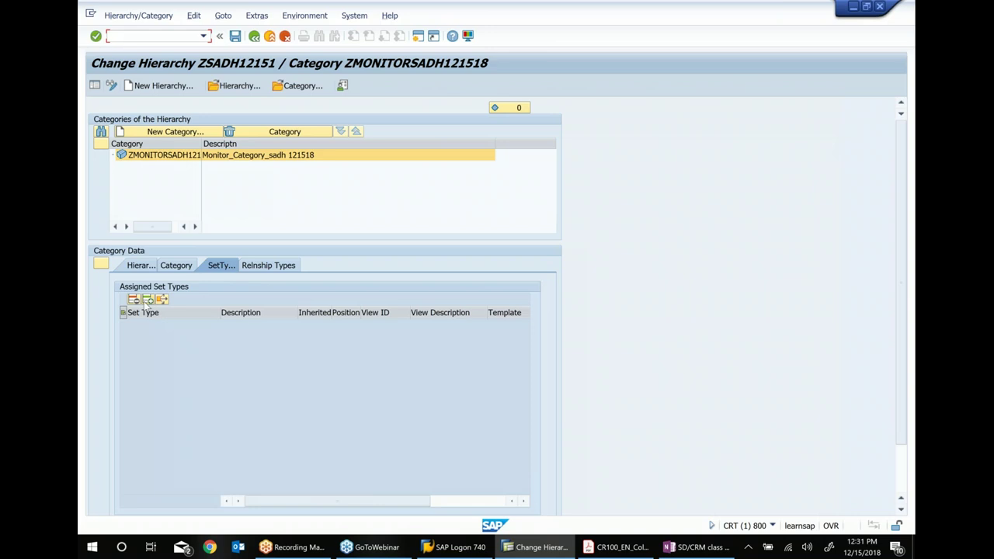
left_click(148, 299)
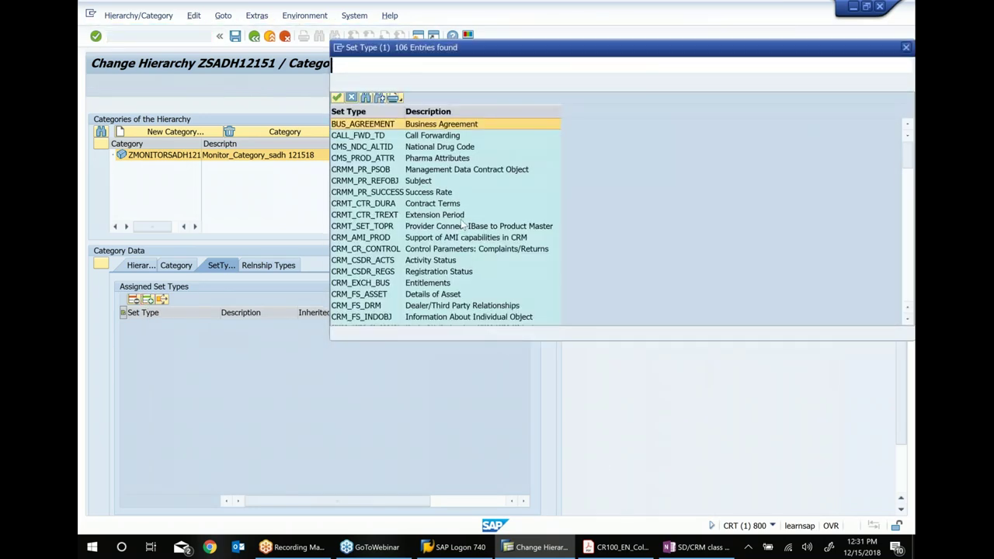
scroll(464, 223, "down", 5)
left_click_drag(597, 52, 505, 51)
scroll(446, 224, "down", 10)
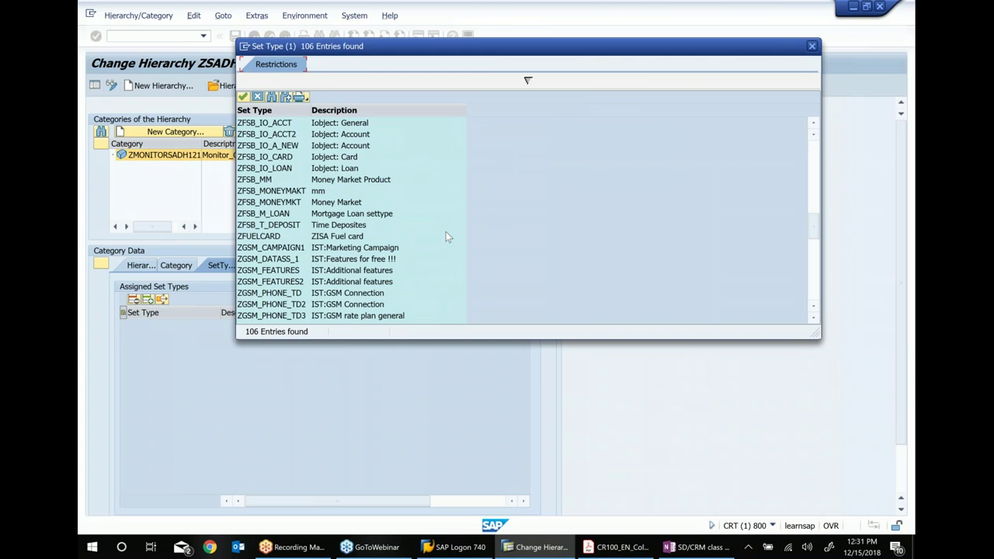
scroll(446, 231, "down", 7)
scroll(446, 231, "down", 2)
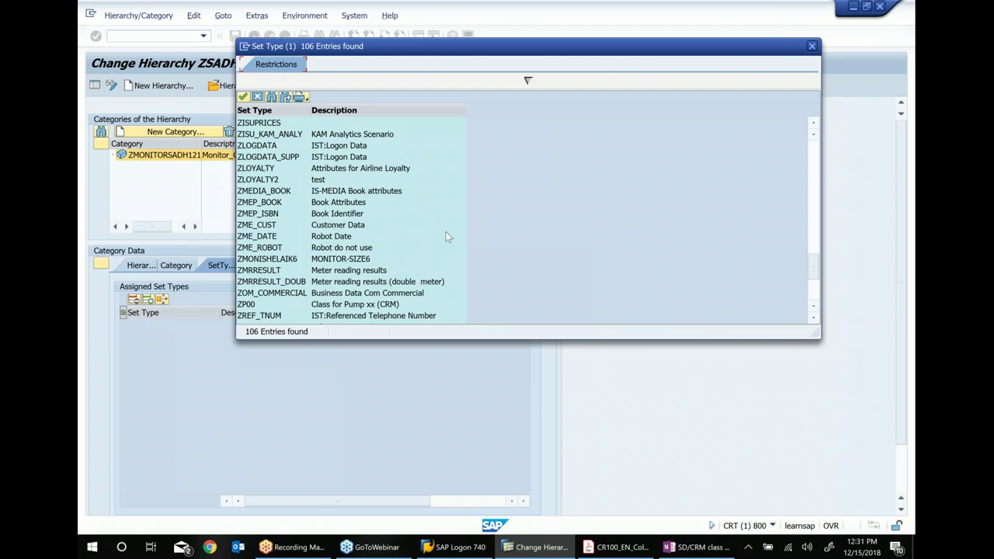
scroll(446, 231, "down", 2)
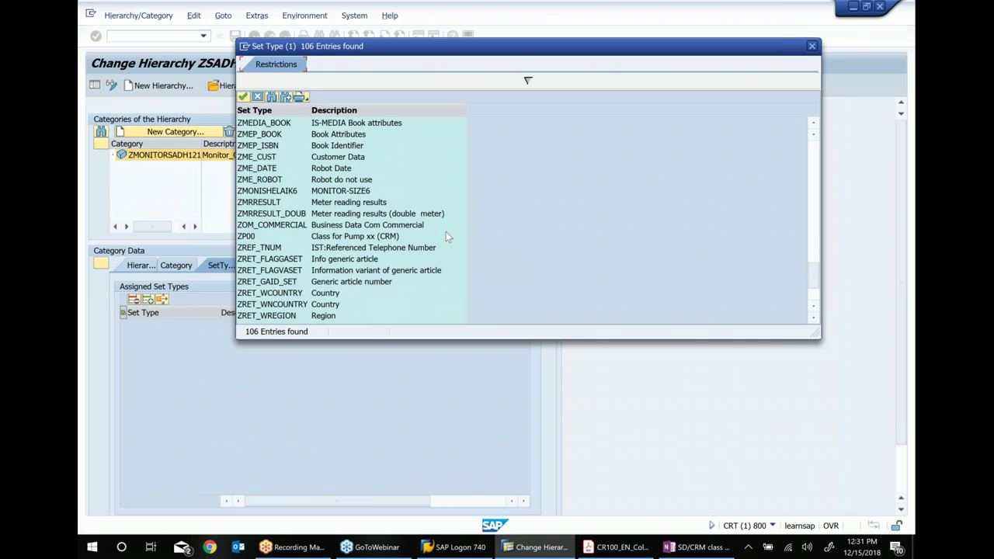
scroll(446, 232, "down", 2)
scroll(445, 231, "down", 1)
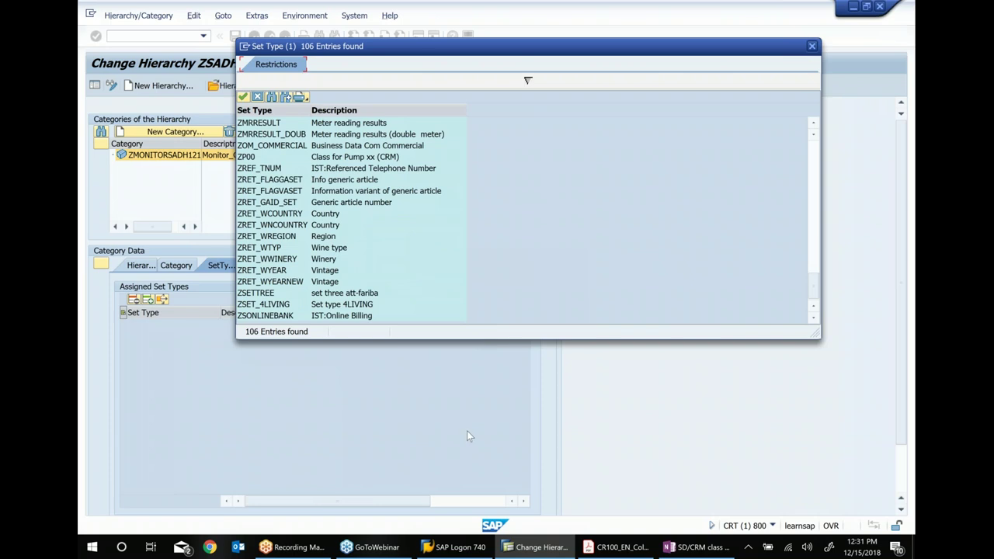
Step: Check the attribute set's ID in the OneNote notes and assign set type ZATTSET121518 to the monitor category in SAP
left_click(666, 550)
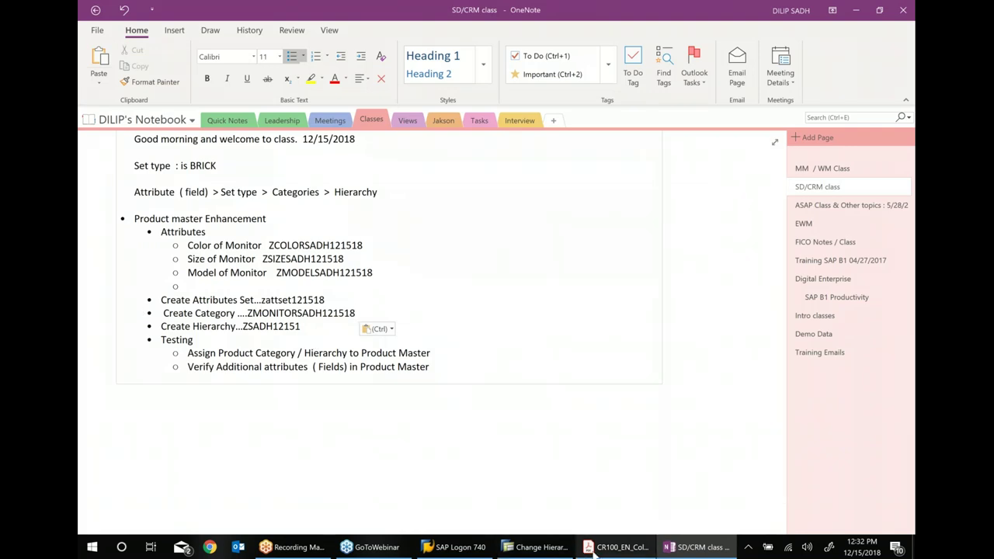
left_click(536, 547)
scroll(319, 225, "up", 10)
scroll(318, 225, "up", 2)
scroll(319, 225, "down", 3)
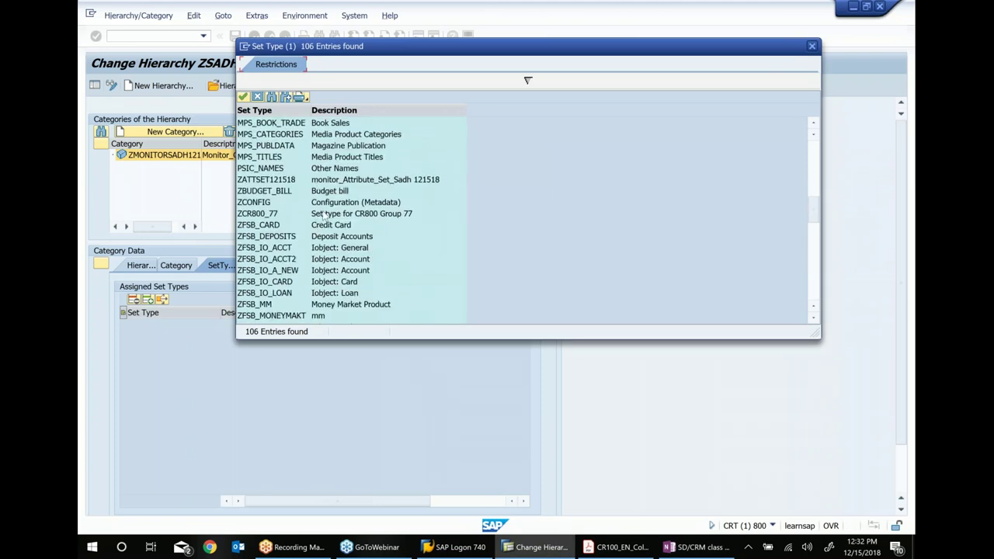
left_click(351, 181)
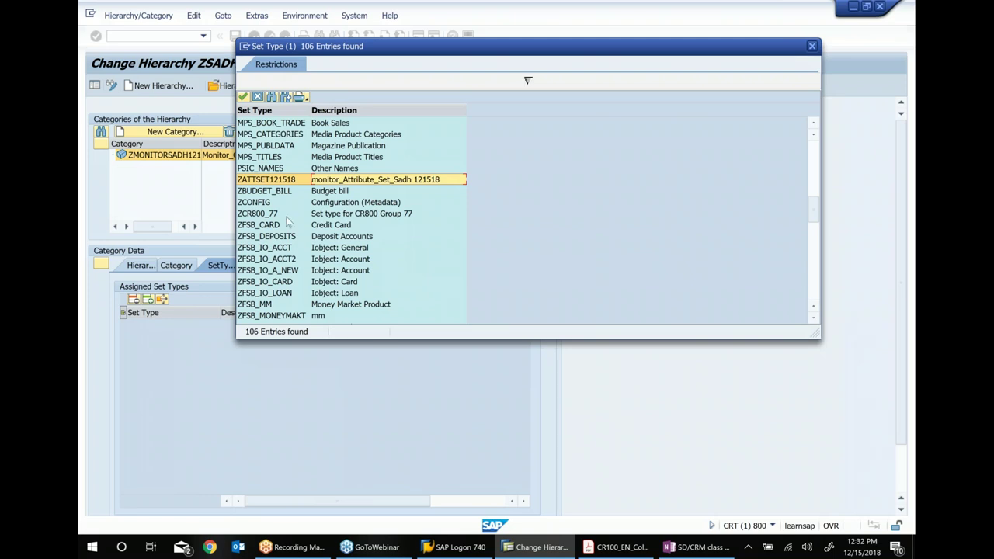
double_click(356, 183)
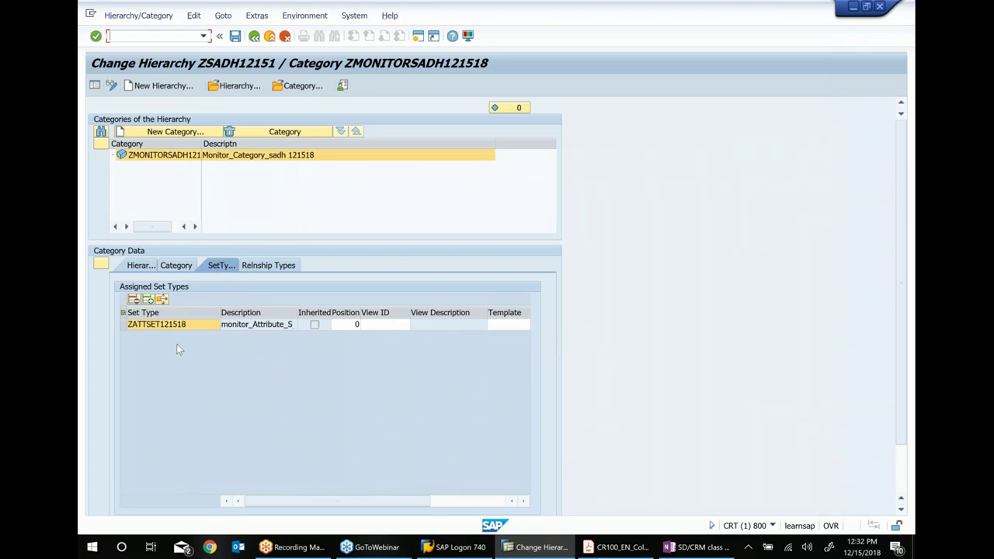
Step: Review the category, hierarchy and assigned set type data, and save the hierarchy
left_click(179, 266)
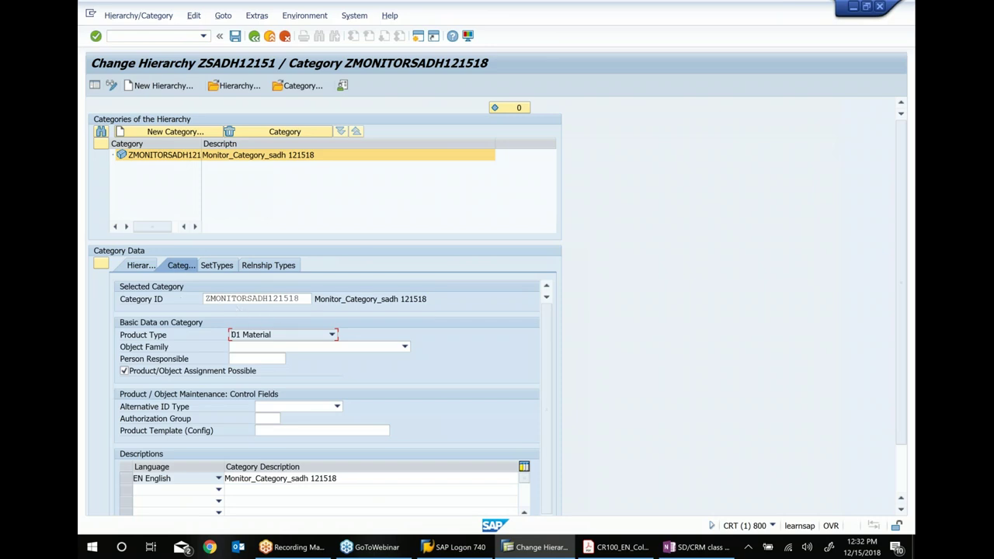
left_click(141, 266)
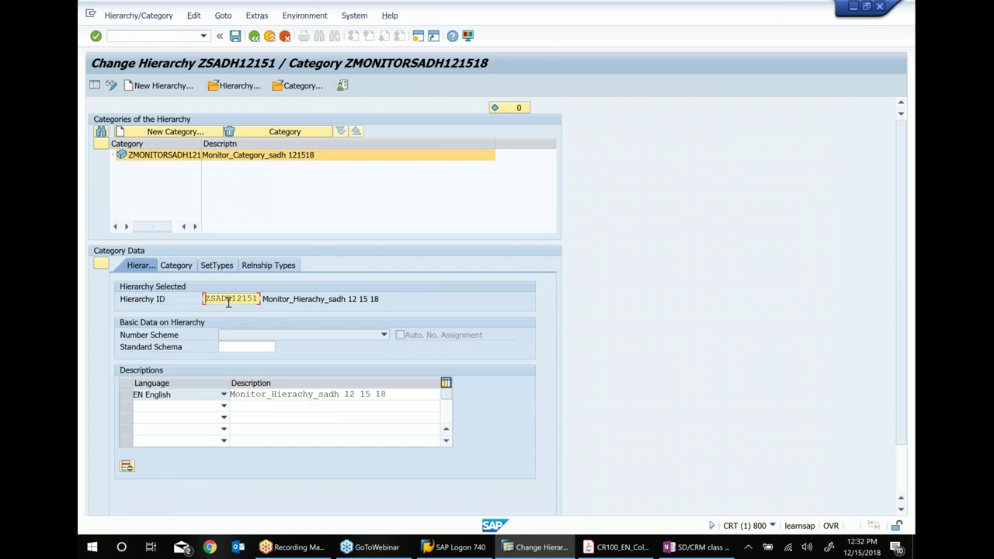
left_click(183, 271)
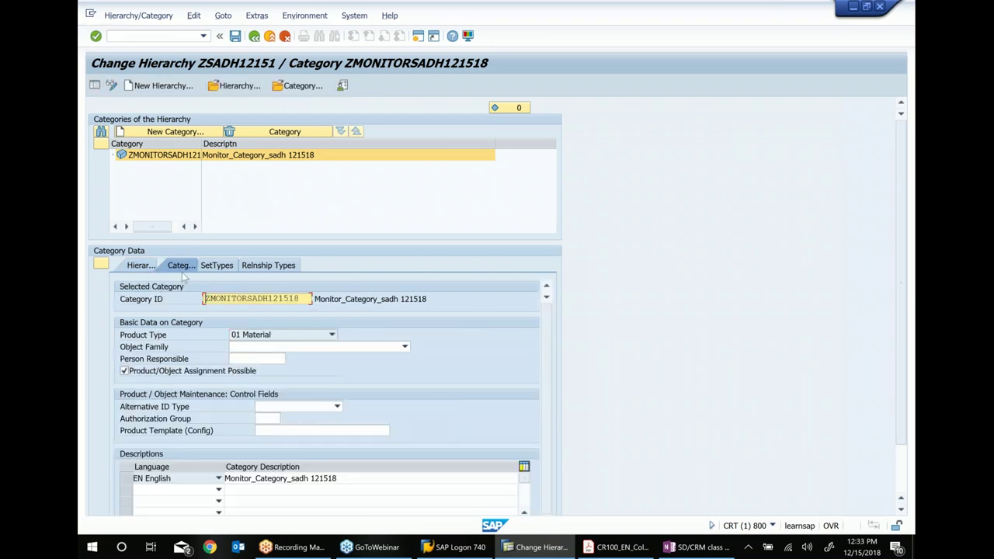
left_click(209, 266)
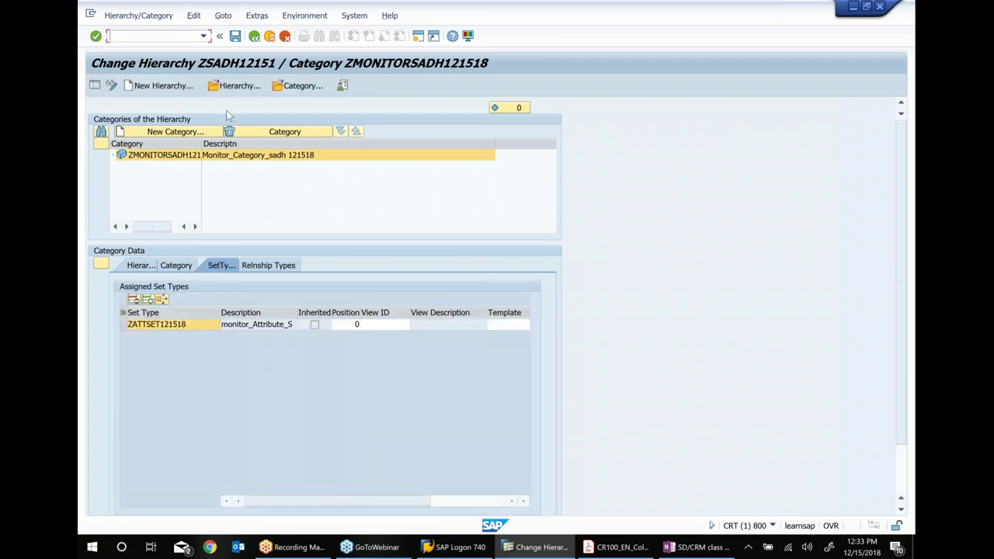
left_click(236, 37)
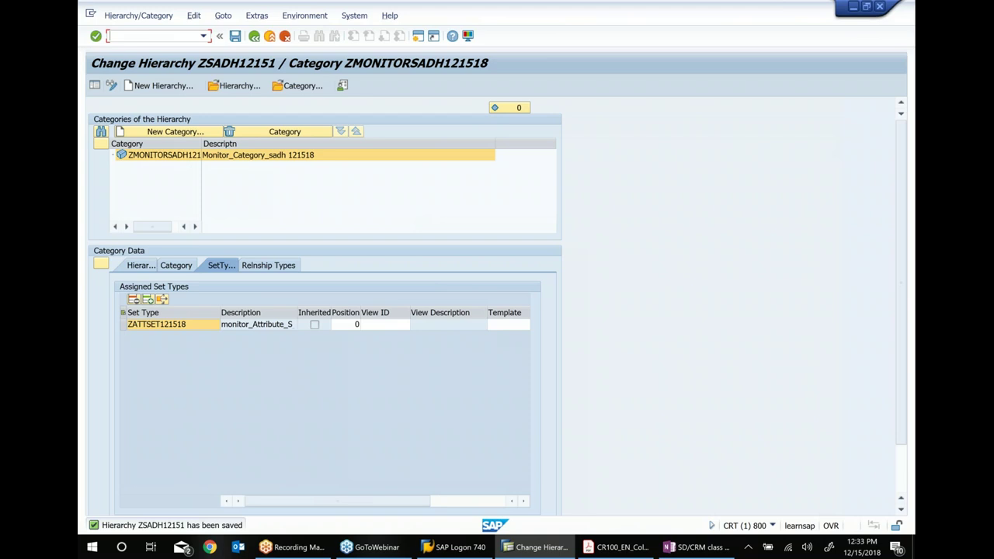
Step: Leave the hierarchy maintenance and open the product maintenance
left_click(253, 43)
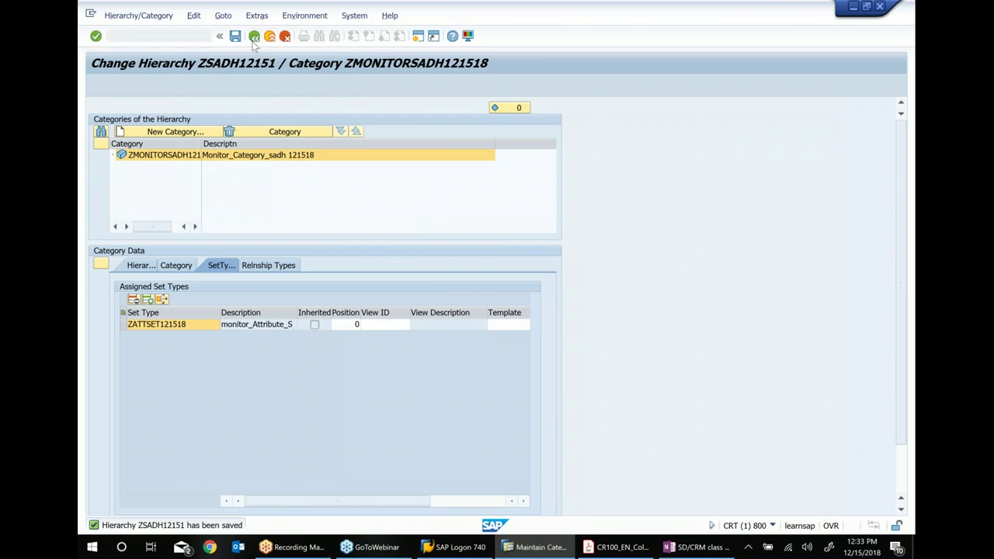
left_click(253, 43)
left_click(201, 179)
double_click(201, 178)
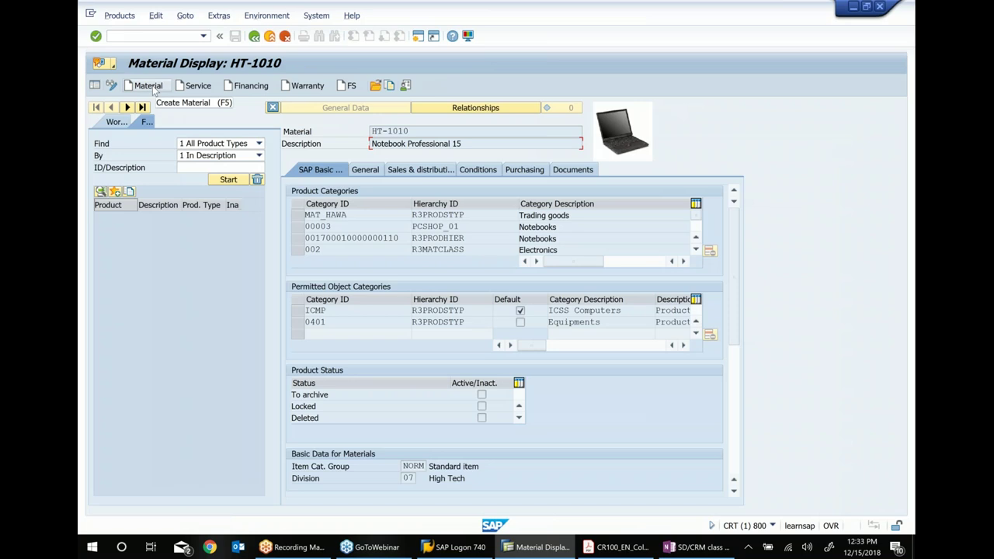
Step: Start creating a new material for the finished product category MAT_FERT
left_click(152, 85)
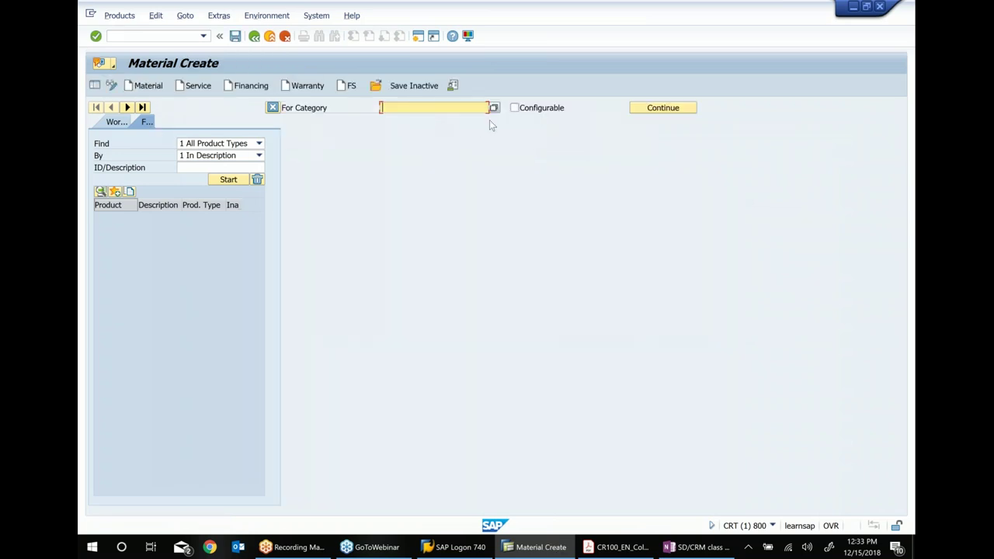
left_click(493, 108)
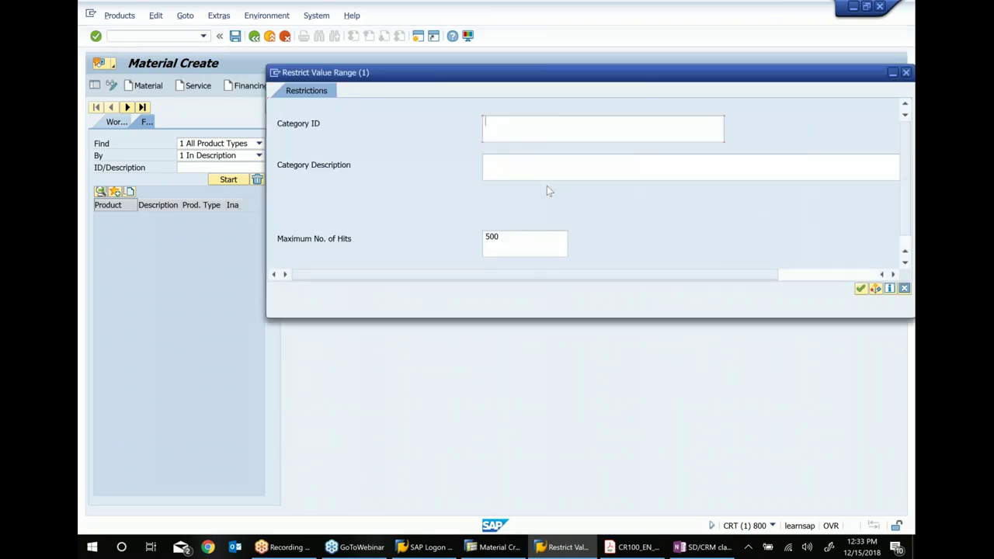
left_click(859, 289)
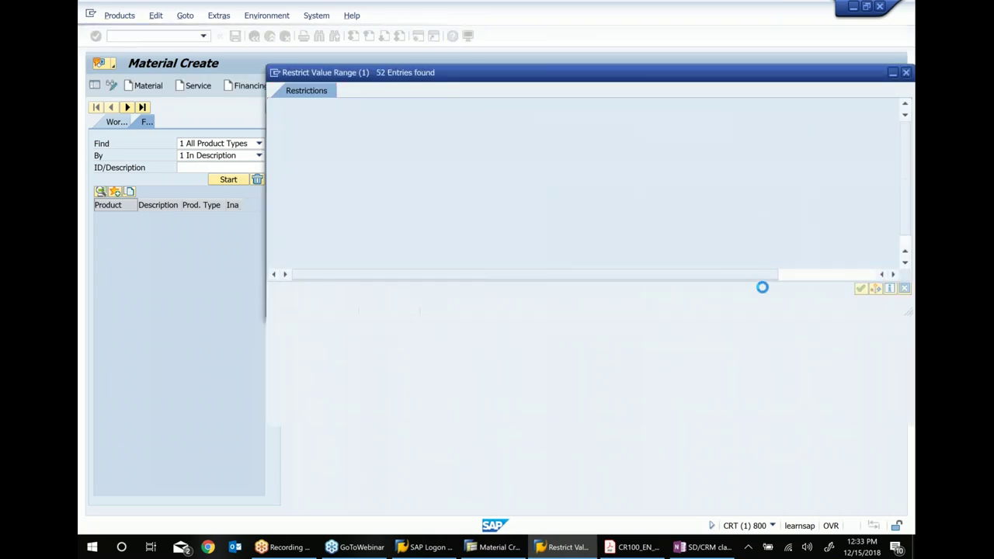
left_click(336, 332)
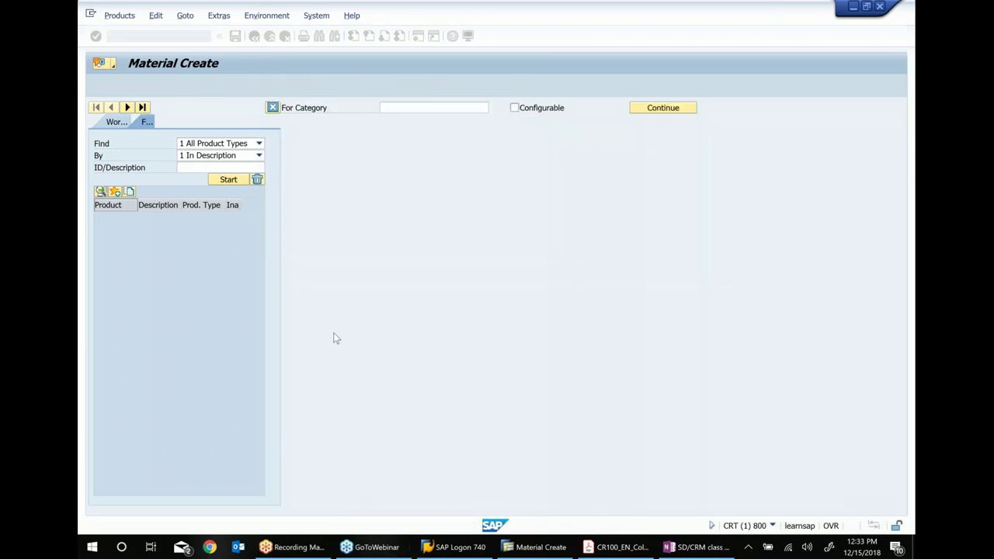
left_click(654, 113)
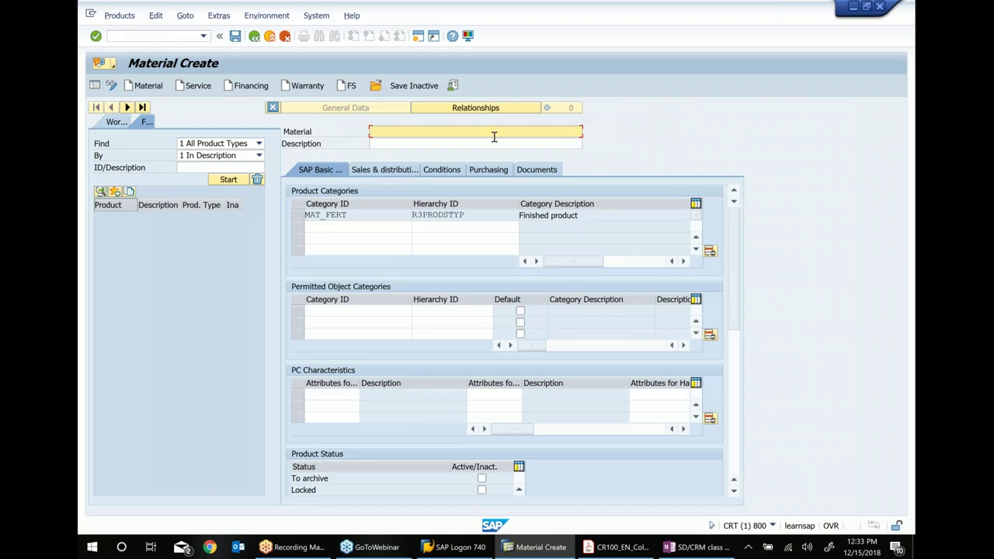
Step: Give the new material the description Monitor _ followed by the surname and 1 15 18
left_click(528, 143)
key("BackSpace")
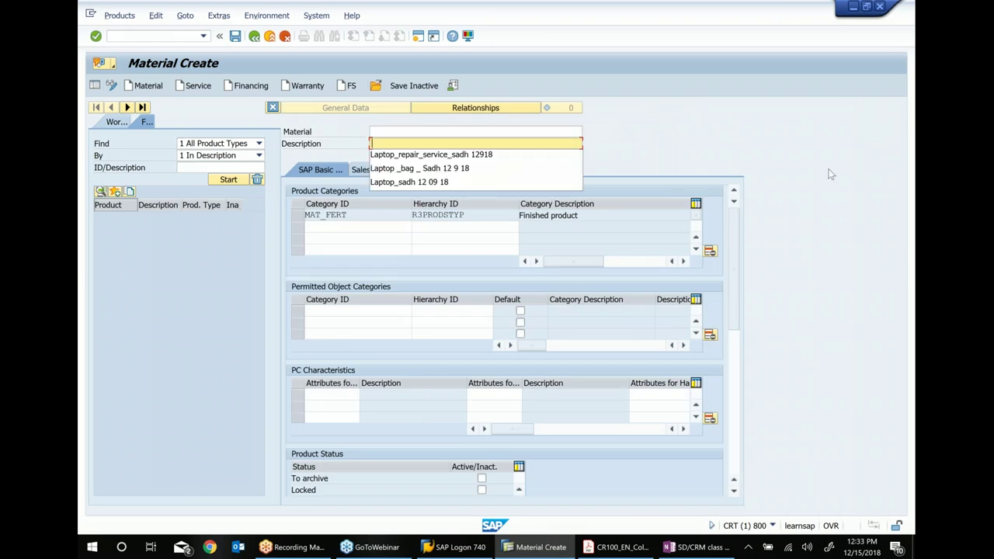
type("Mon")
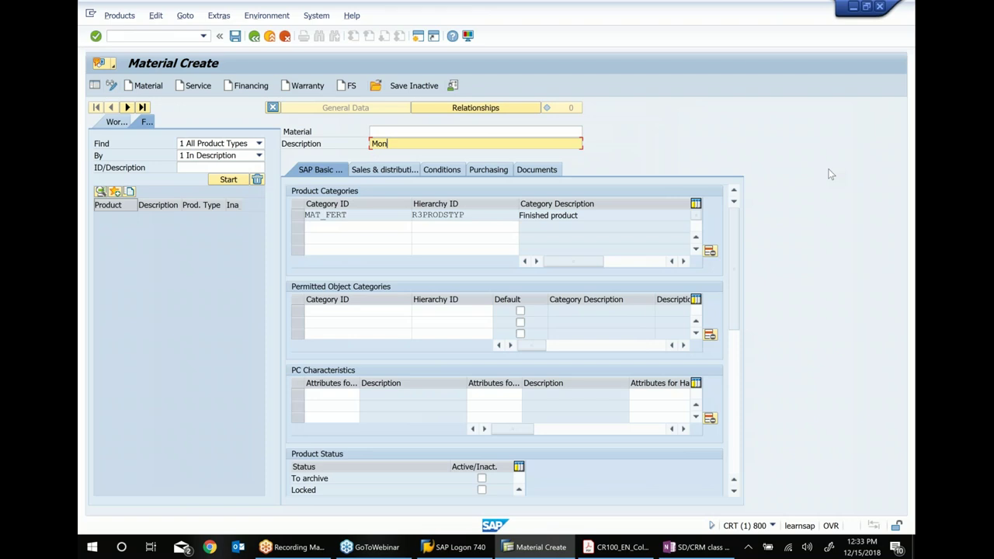
type("otor _sadh 1 15 18")
key("Return")
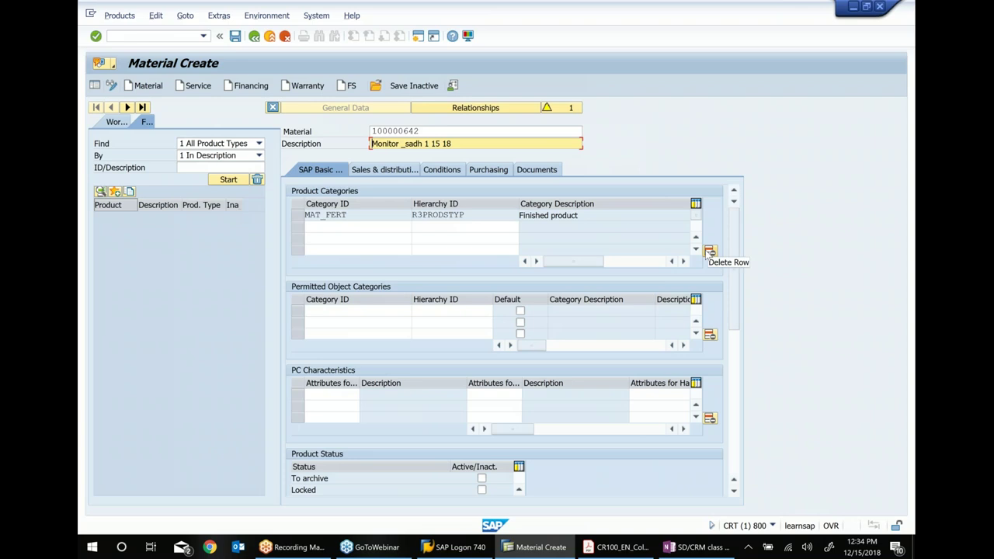
Step: Add the custom monitor category, whose ID is ZMONITOR plus the surname and 121518, to the material's product categories
left_click(323, 229)
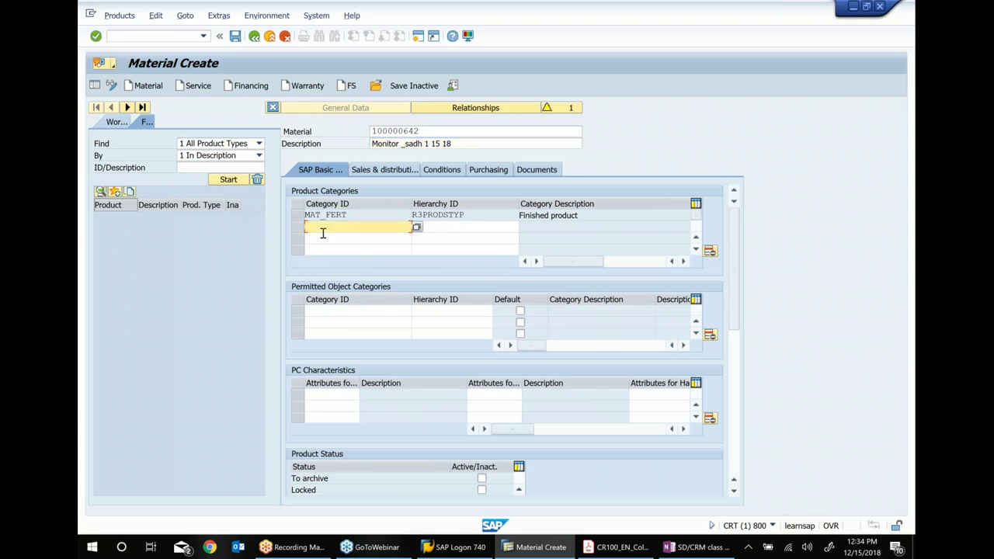
type("ZMONITORSADH121518")
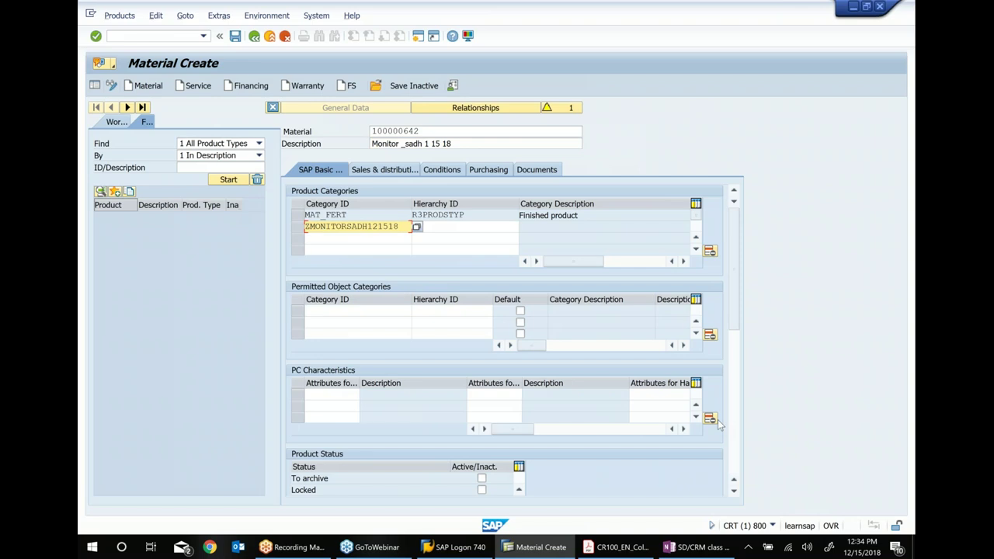
key("Return")
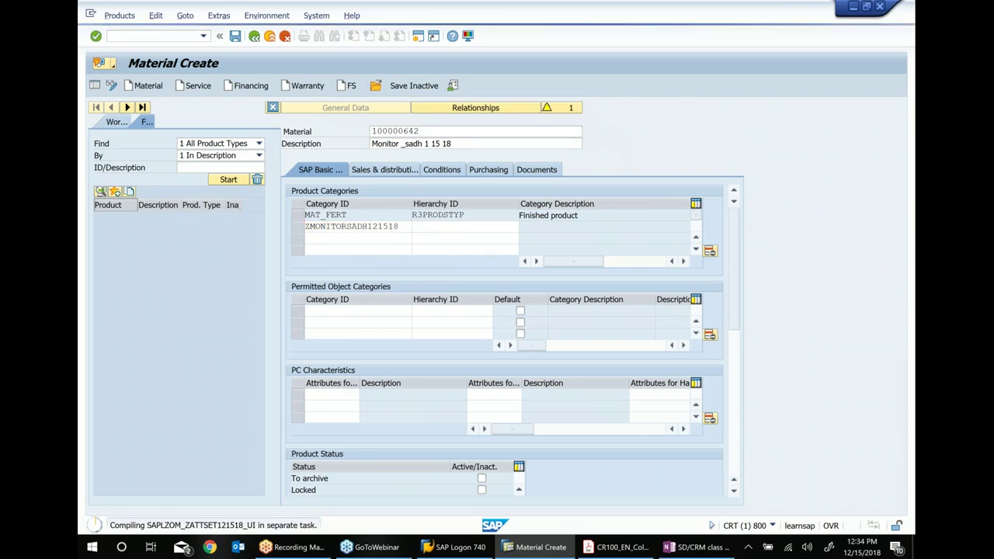
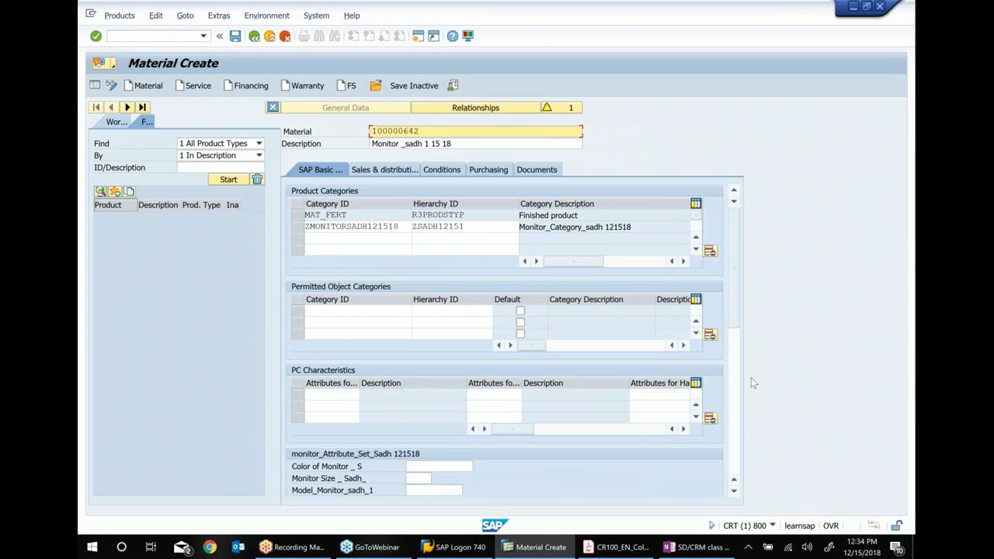
Step: Set the material's monitor color attribute to BLACK and its monitor size attribute to 19
left_click_drag(738, 251, 733, 295)
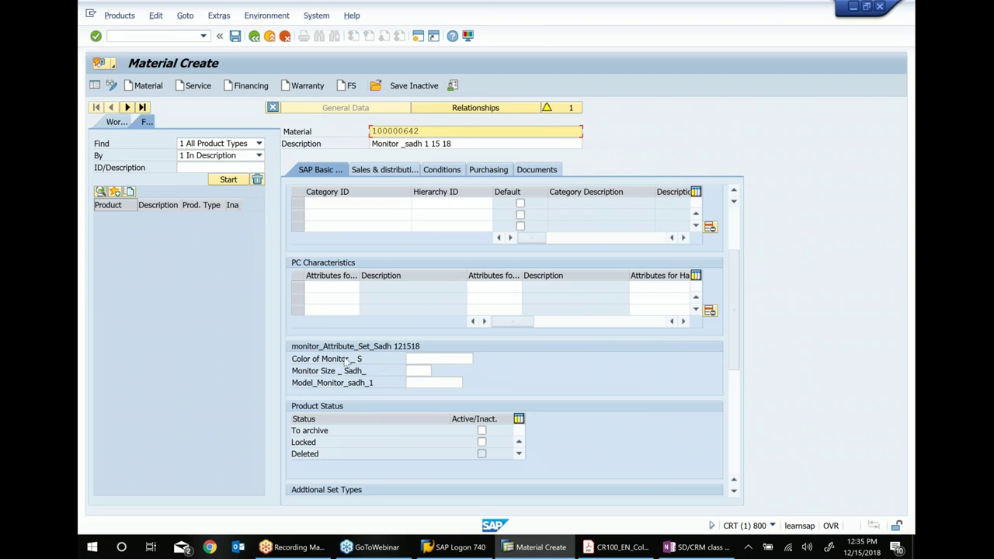
left_click(464, 363)
left_click(476, 360)
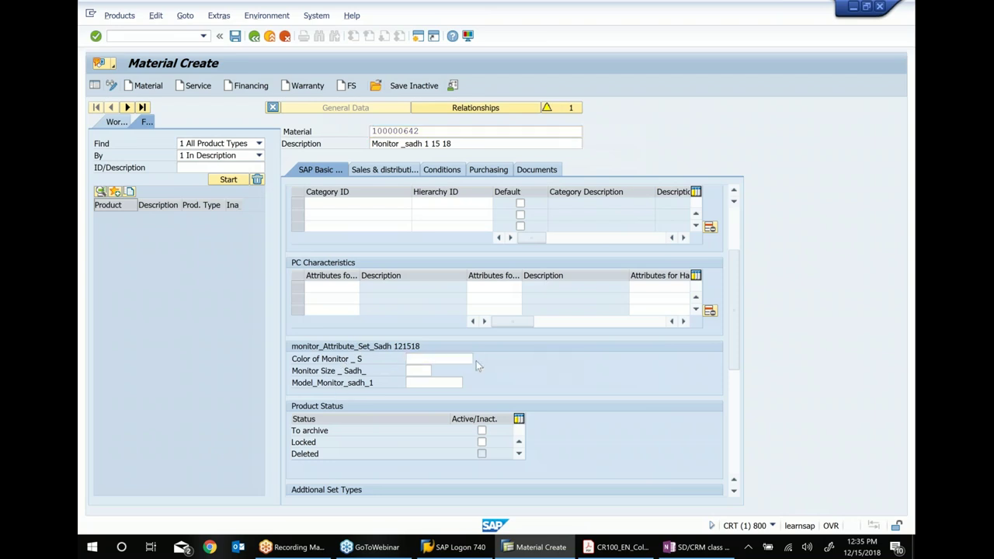
left_click(510, 115)
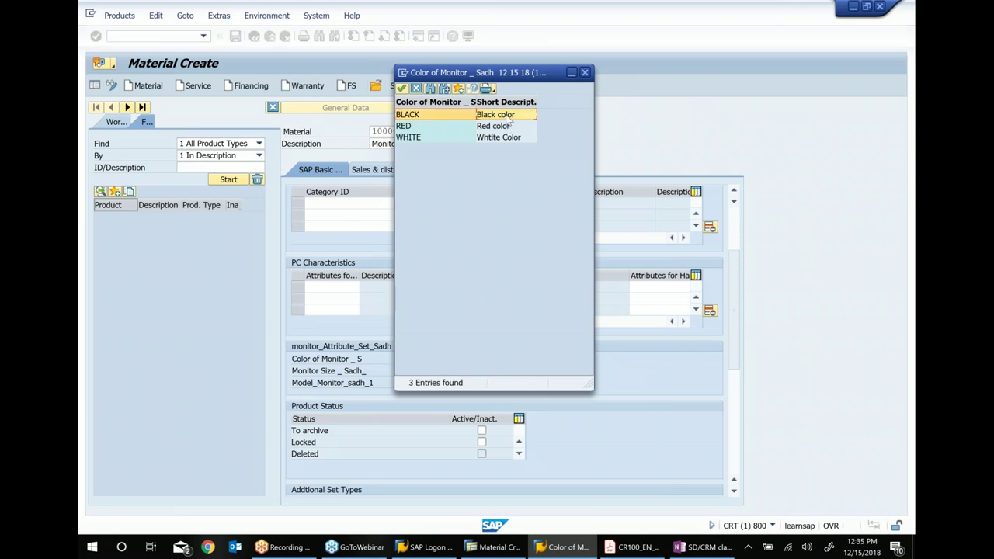
left_click(429, 371)
left_click(436, 370)
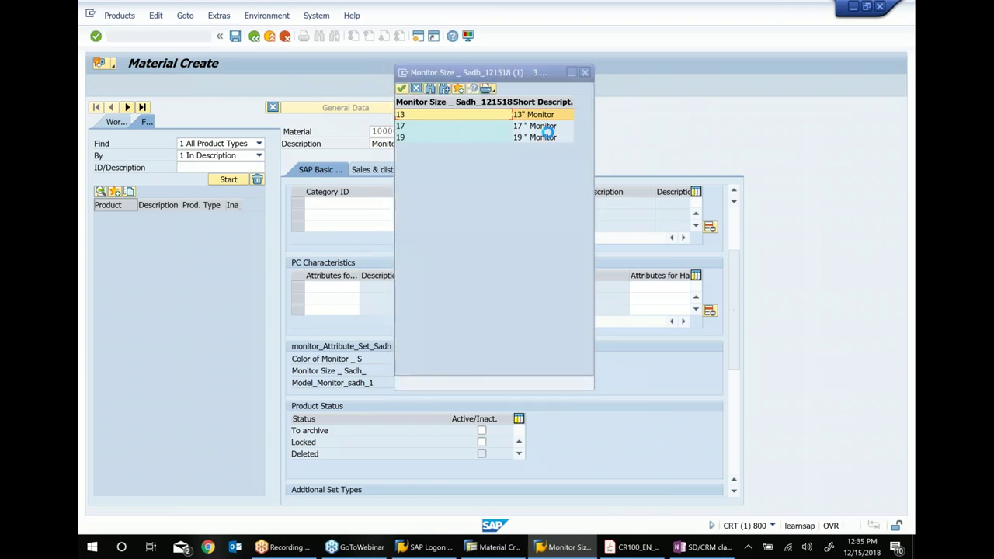
double_click(534, 137)
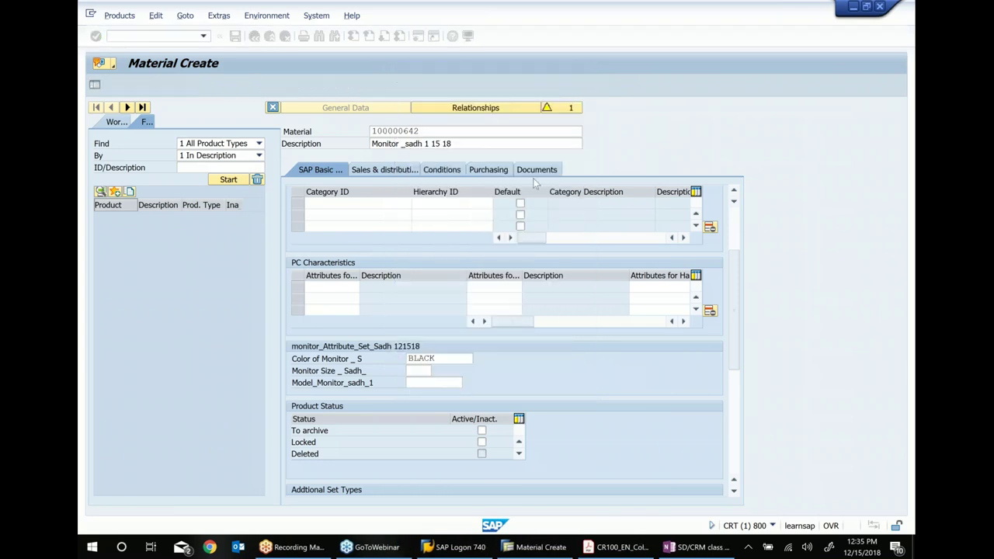
Step: Set the material's monitor model attribute to APPLE and validate the entry
left_click(461, 383)
left_click(466, 382)
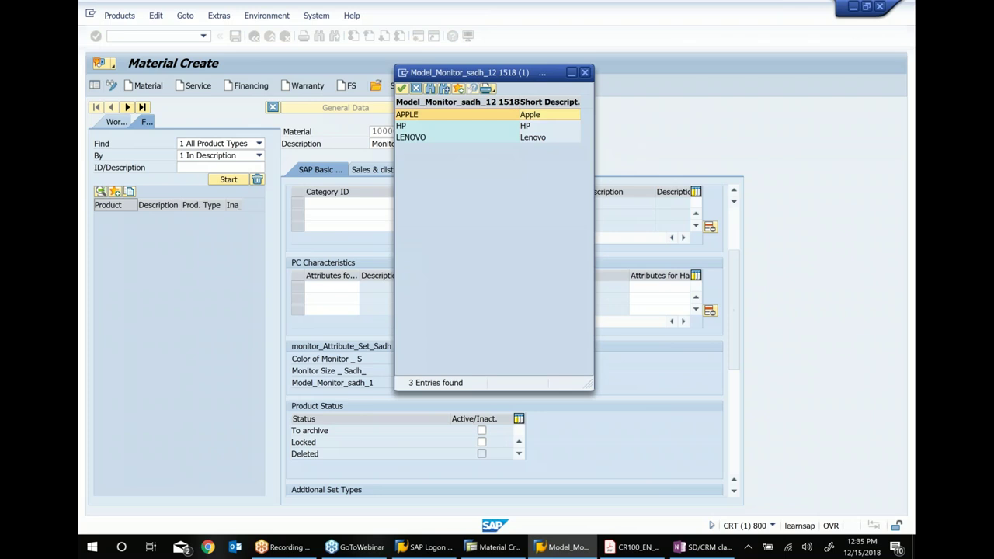
double_click(534, 115)
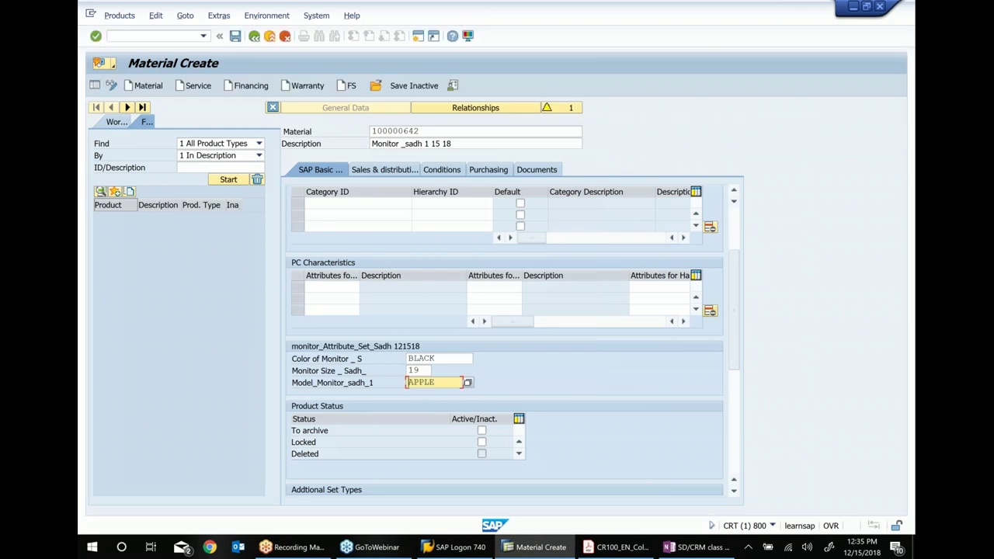
key("Return")
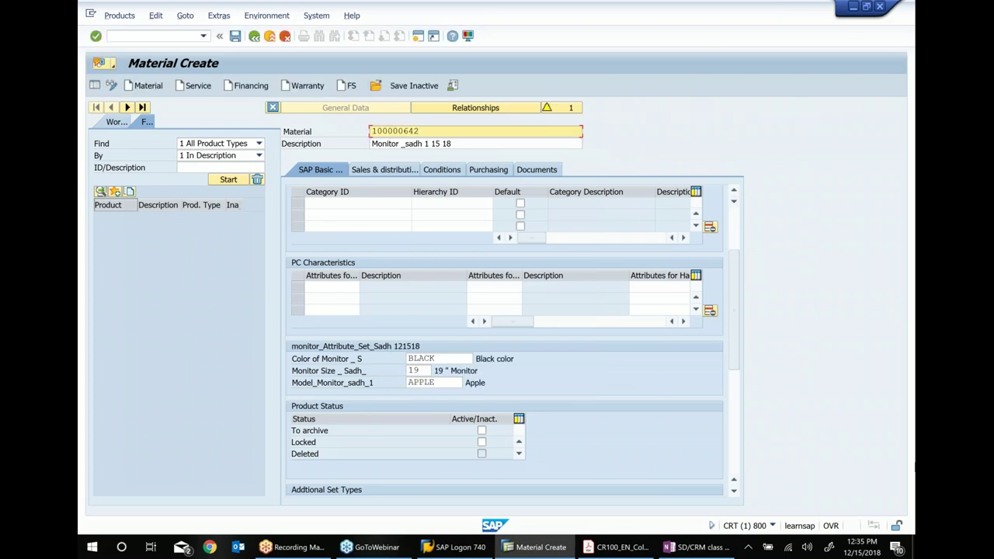
left_click_drag(732, 299, 739, 267)
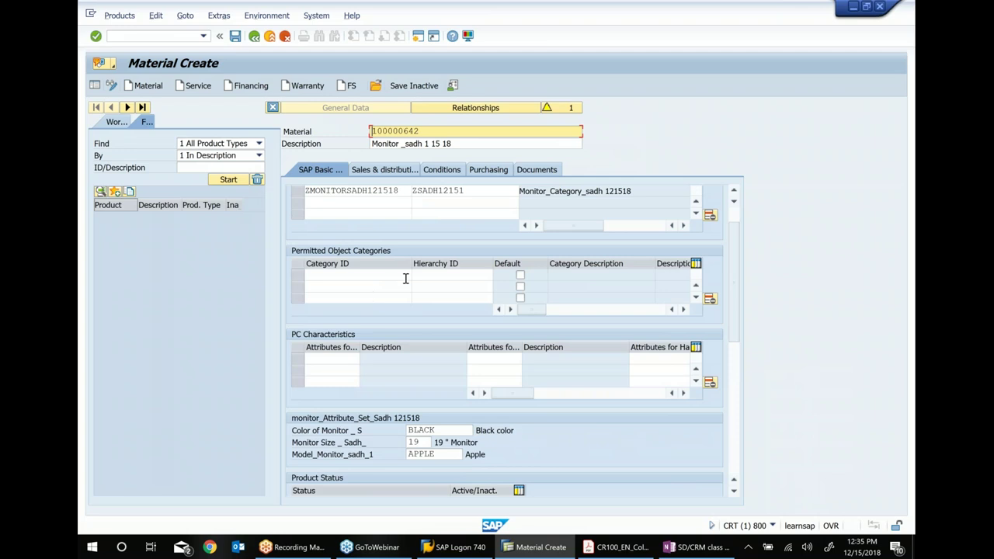
Step: Assign the Sales US distribution chain with distribution channel 30 to the material
left_click(386, 169)
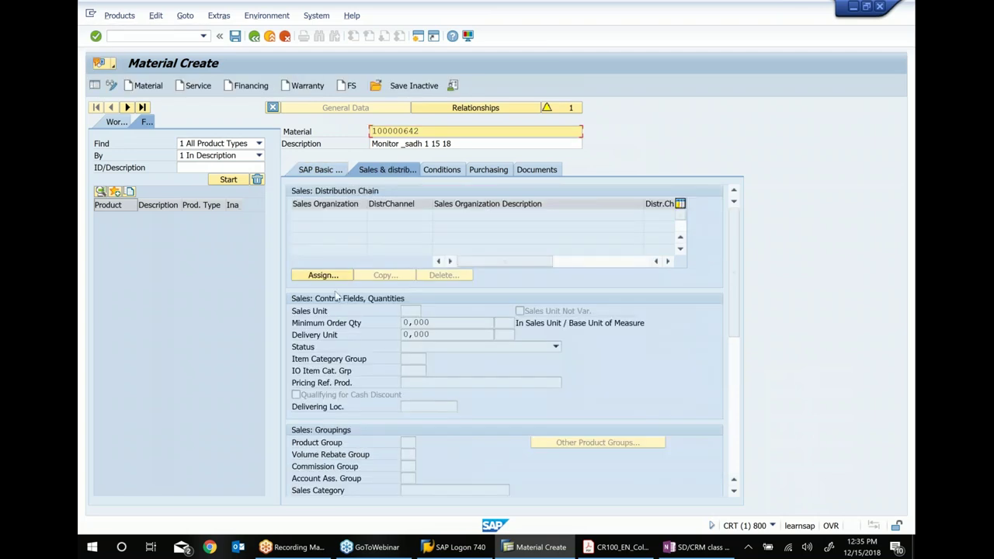
left_click(325, 277)
left_click_drag(425, 225, 578, 191)
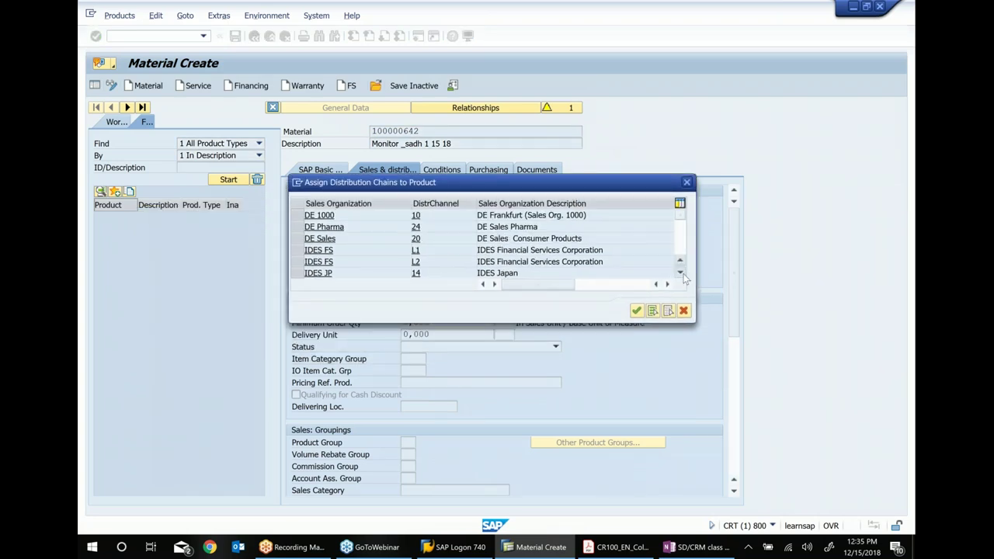
left_click(681, 274)
left_click(680, 273)
left_click(681, 273)
left_click(681, 274)
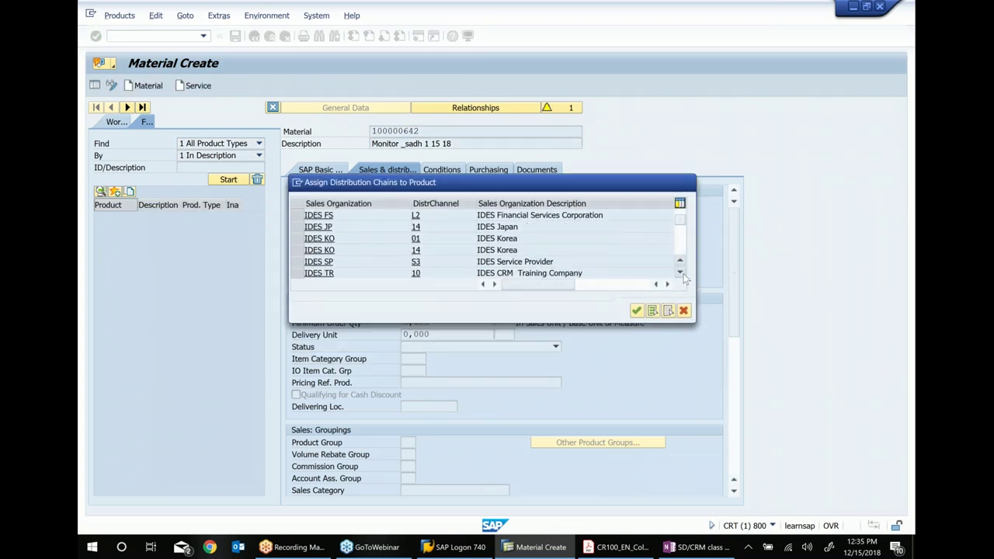
left_click(681, 273)
left_click(681, 273)
left_click(681, 273)
left_click(681, 273)
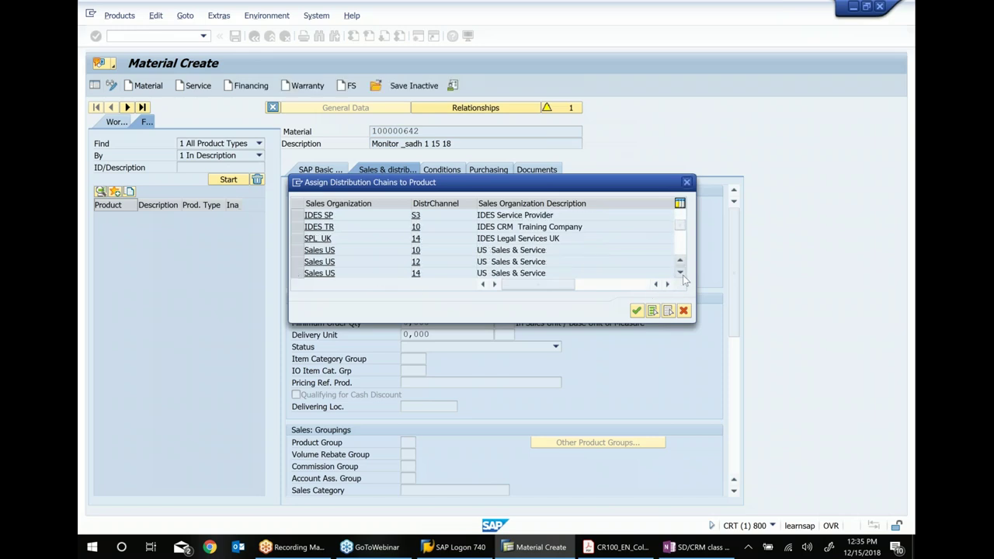
scroll(311, 283, "down", 1)
left_click(297, 273)
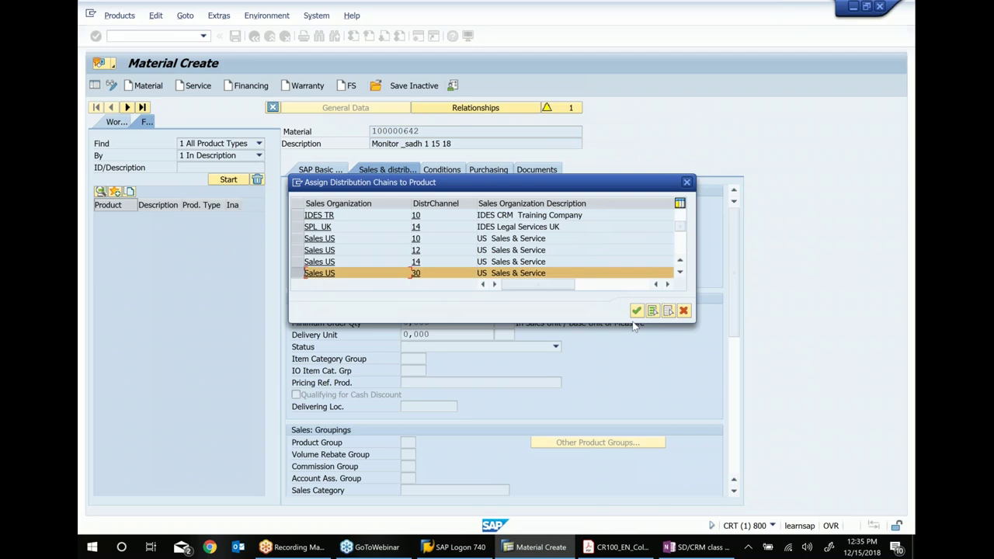
left_click(636, 311)
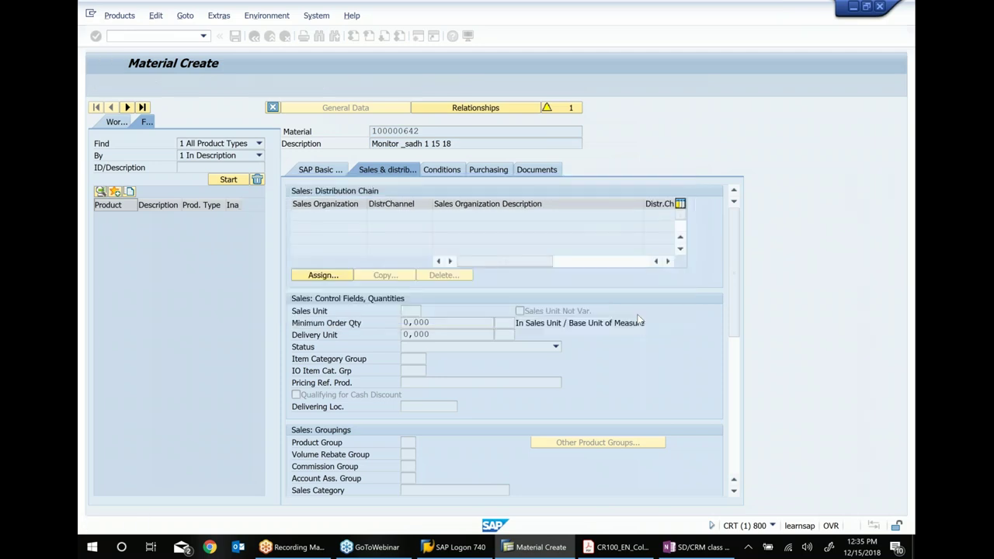
Step: Set the material's sales unit to EA and its item category group to NORM
left_click(410, 311)
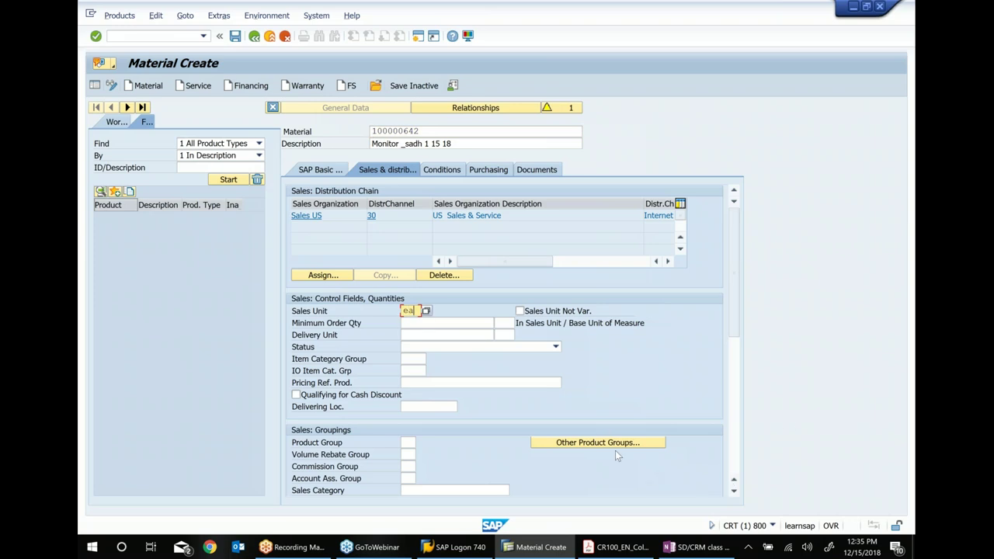
left_click(420, 359)
type("norm")
key("Return")
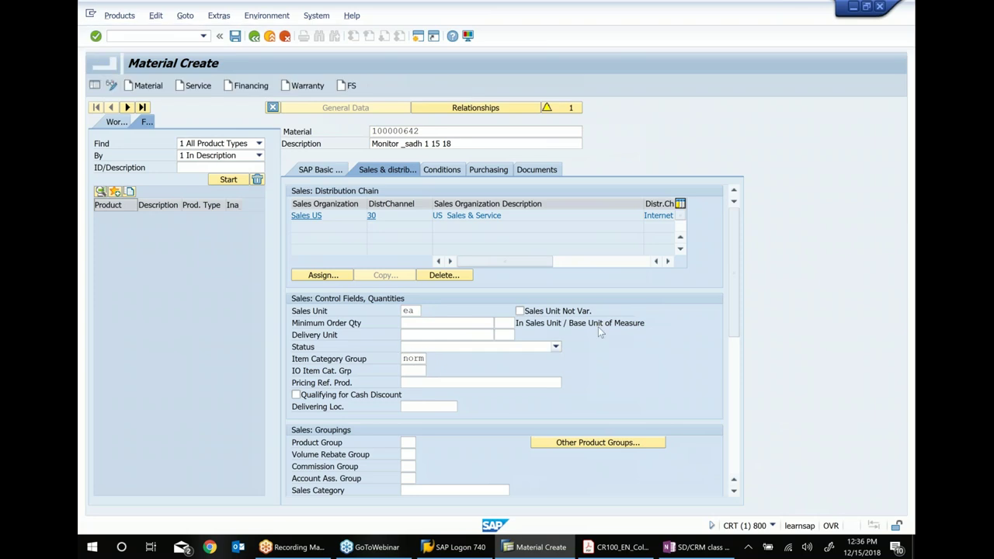
Step: Add a product tax entry for country US with tax type UTXJ and tax group NONE
scroll(735, 303, "down", 5)
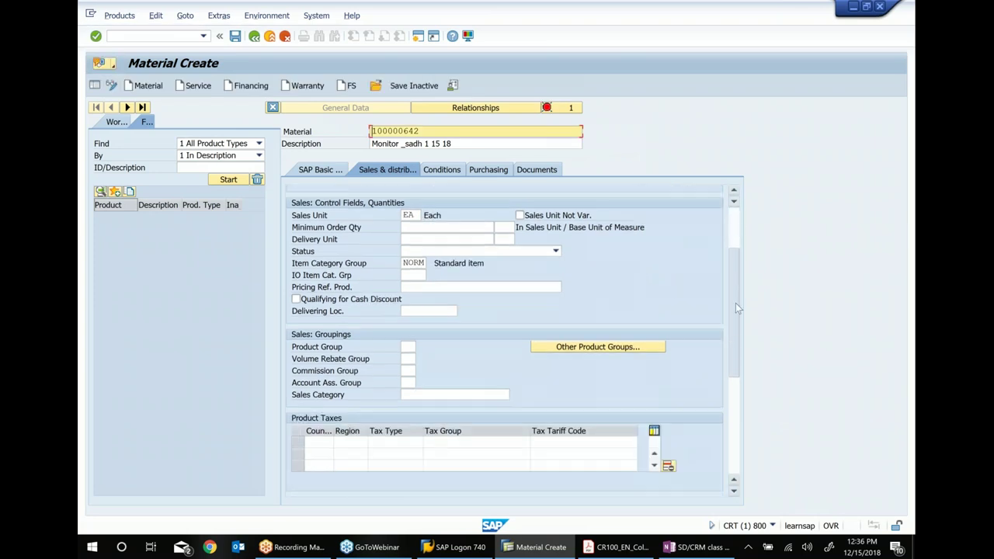
left_click(319, 420)
type("u")
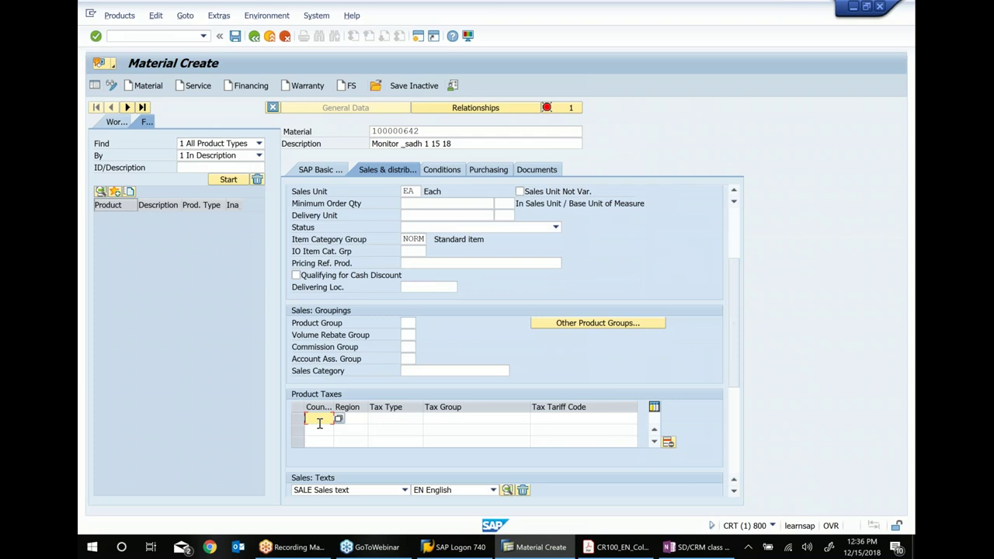
type("s")
left_click(387, 423)
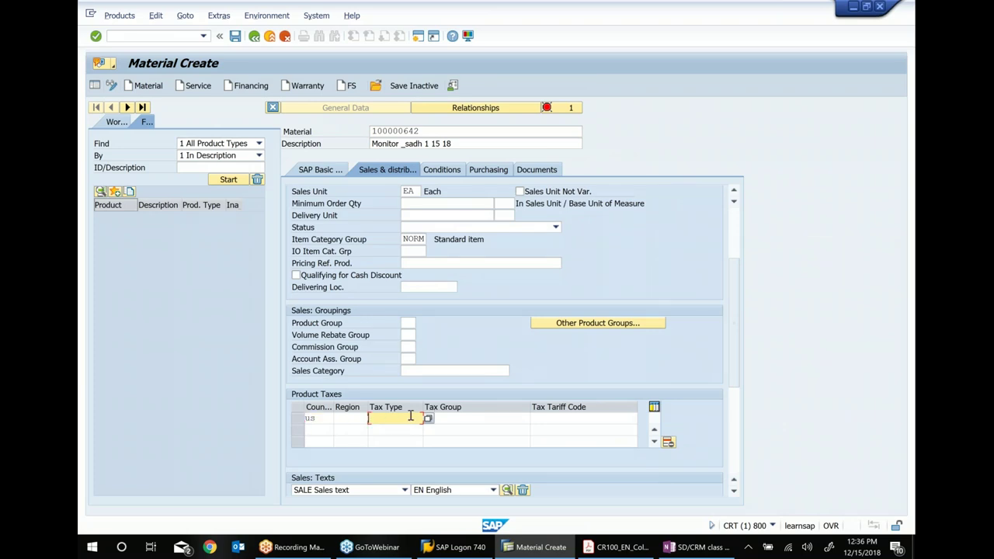
key("Return")
key("F4")
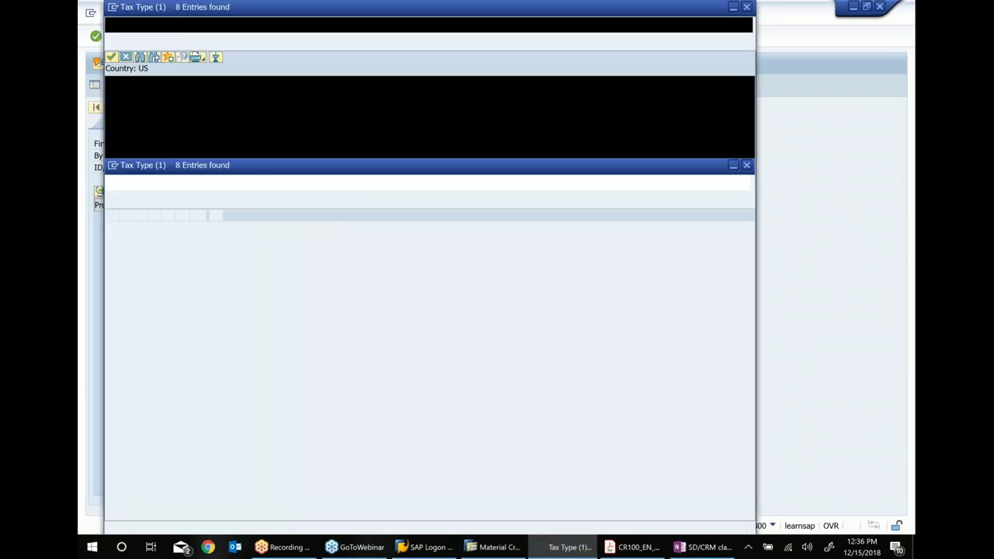
key("Down")
key("Down")
key("Down")
key("Down")
key("Down")
key("Down")
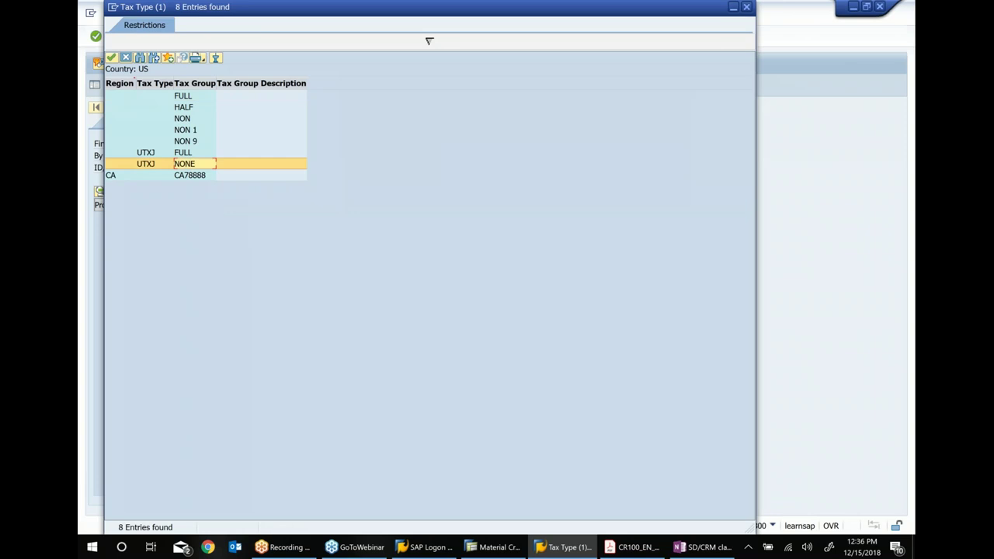
key("Return")
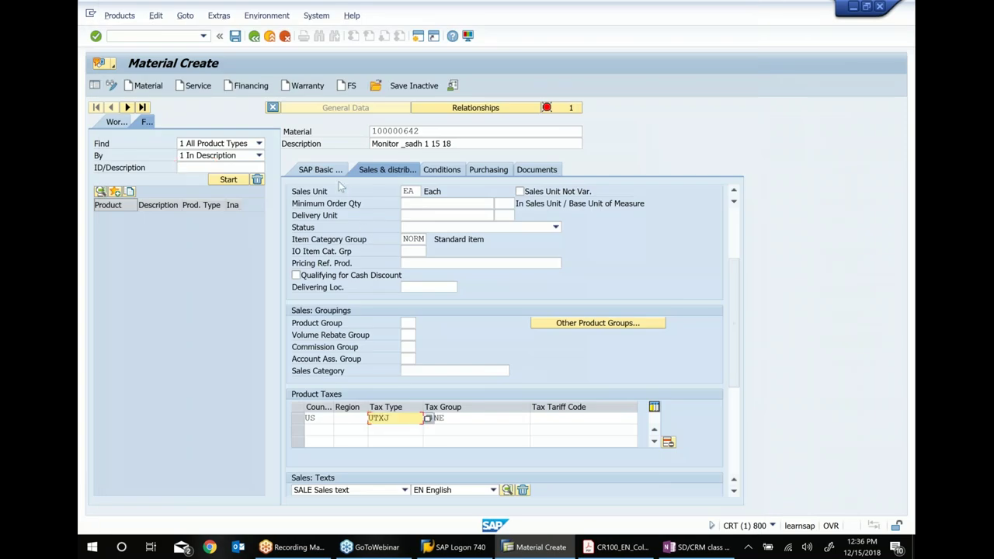
Step: Show the Units of Measure set type in the basic data and set the base unit of measure to EA
left_click(313, 171)
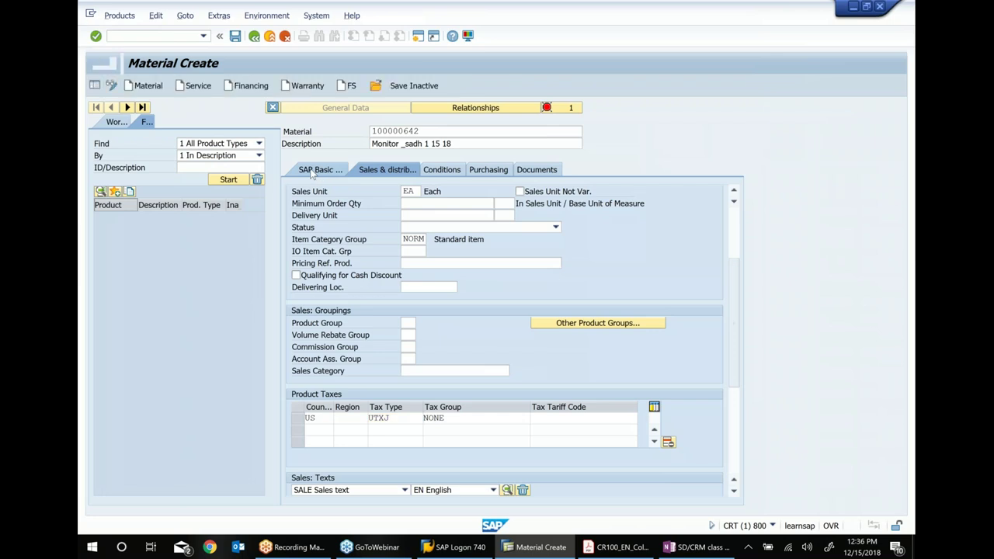
left_click_drag(735, 315, 735, 392)
left_click(690, 382)
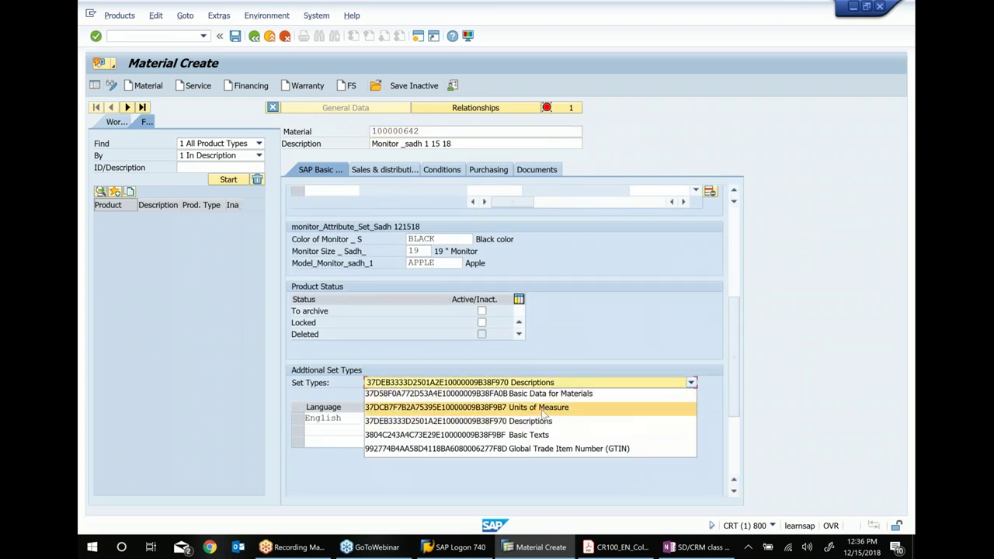
left_click(541, 412)
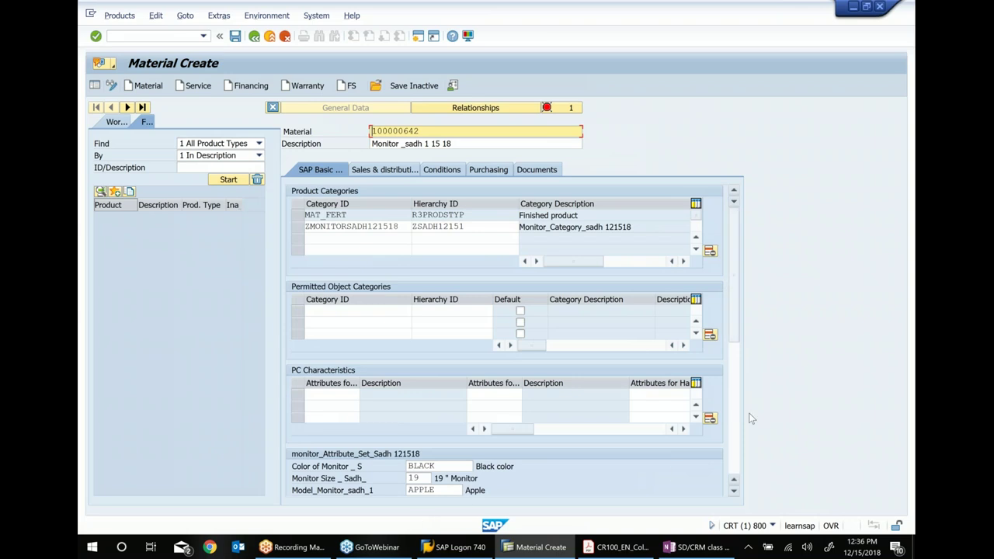
scroll(734, 415, "down", 5)
left_click(420, 406)
type("EA")
key("Return")
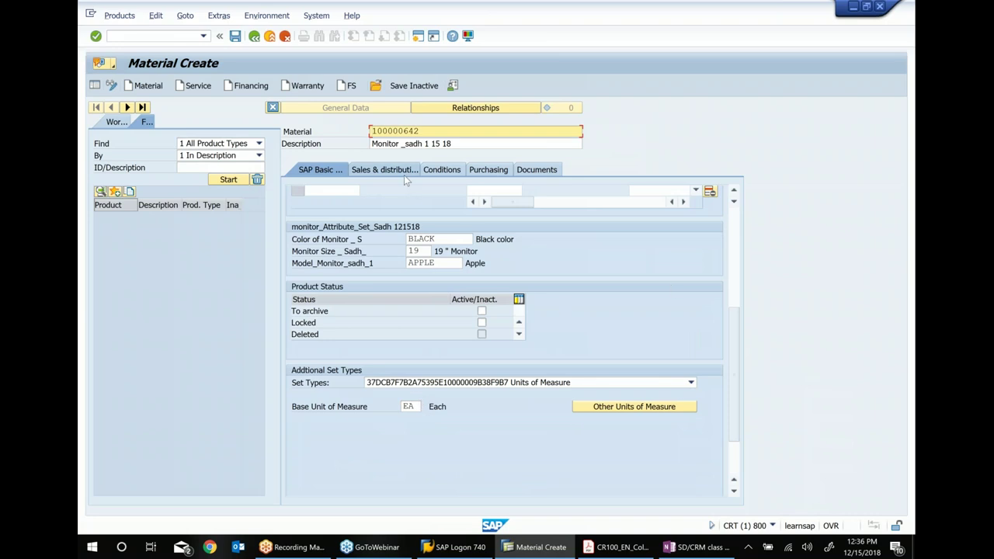
Step: Add a 0PR0 Price condition using the Sales Organization/Distribution Channel/Product key combination
left_click(455, 173)
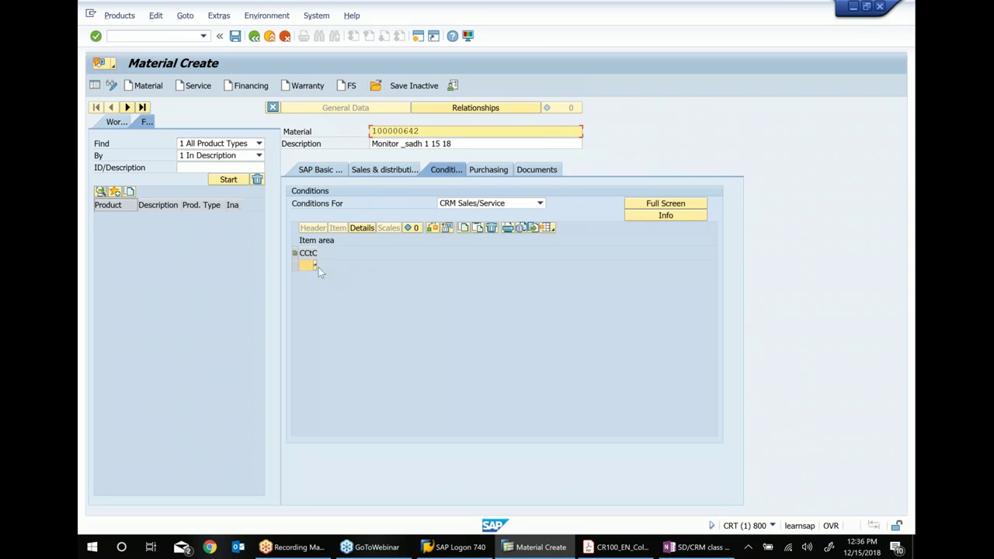
left_click(315, 265)
left_click(315, 265)
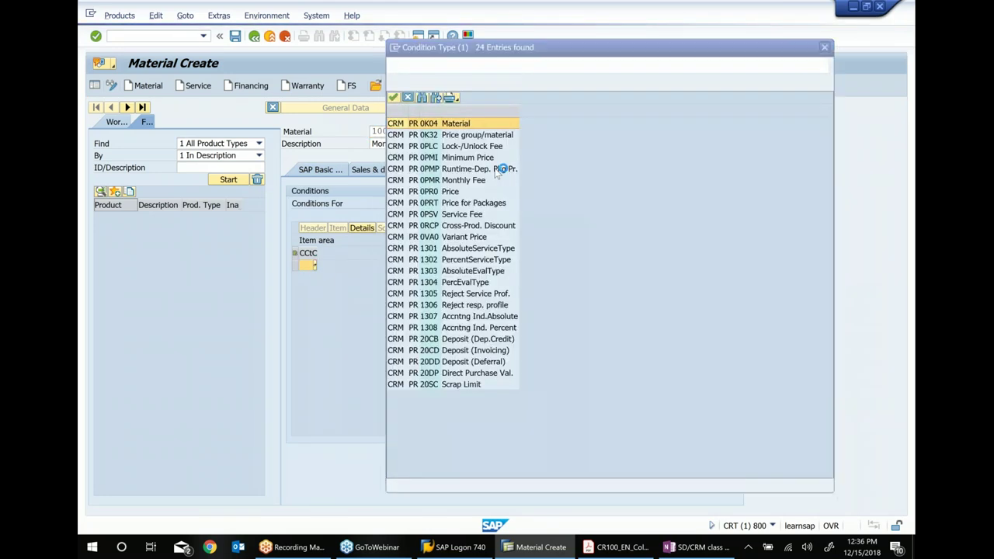
left_click(450, 192)
double_click(450, 192)
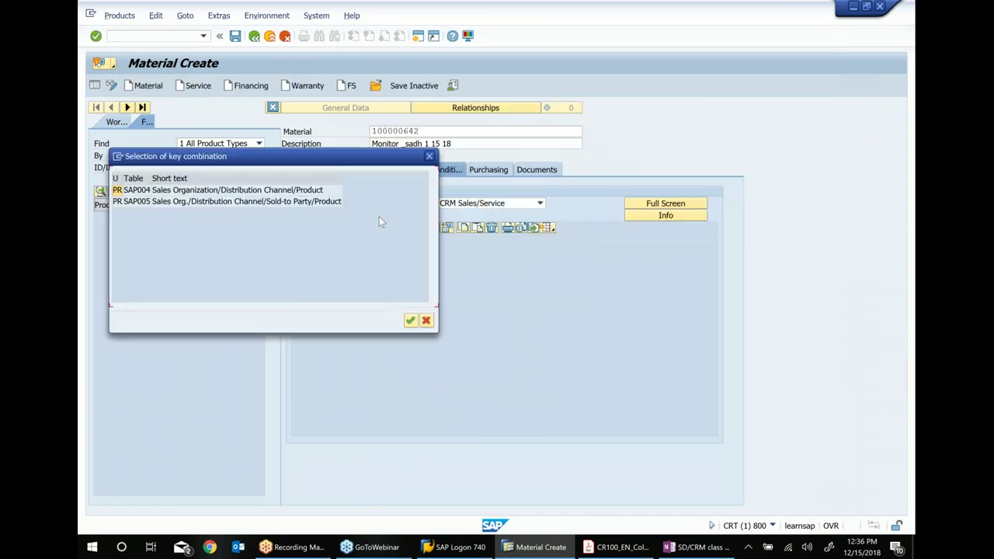
double_click(310, 189)
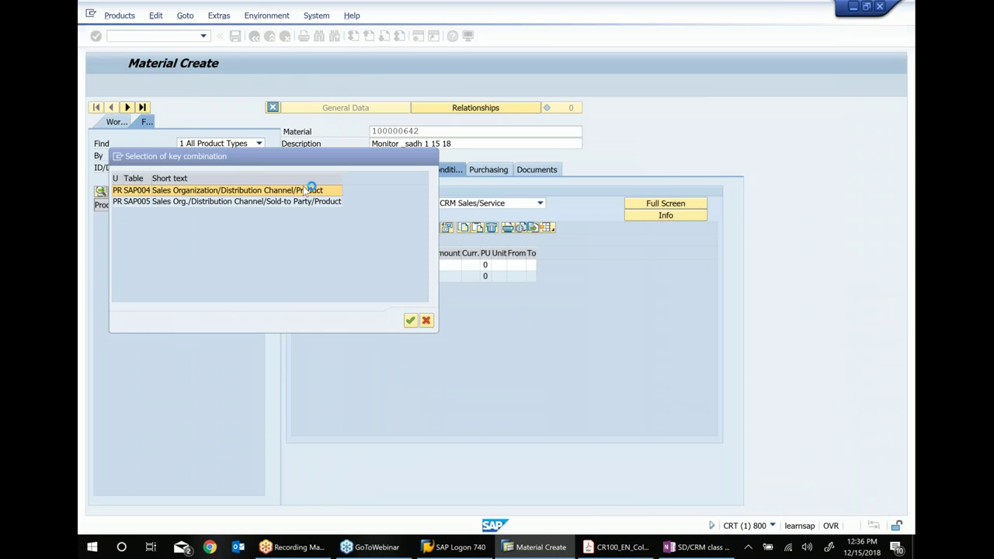
Step: Complete the 0PR0 price condition with Sales US, distribution channel 30 and an amount of 80 in US dollars
left_click(382, 266)
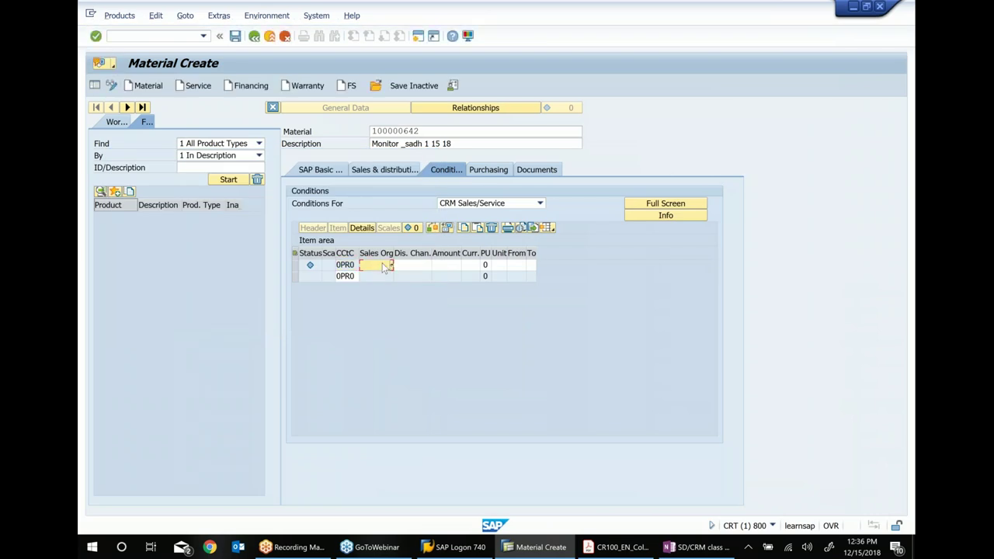
left_click(391, 266)
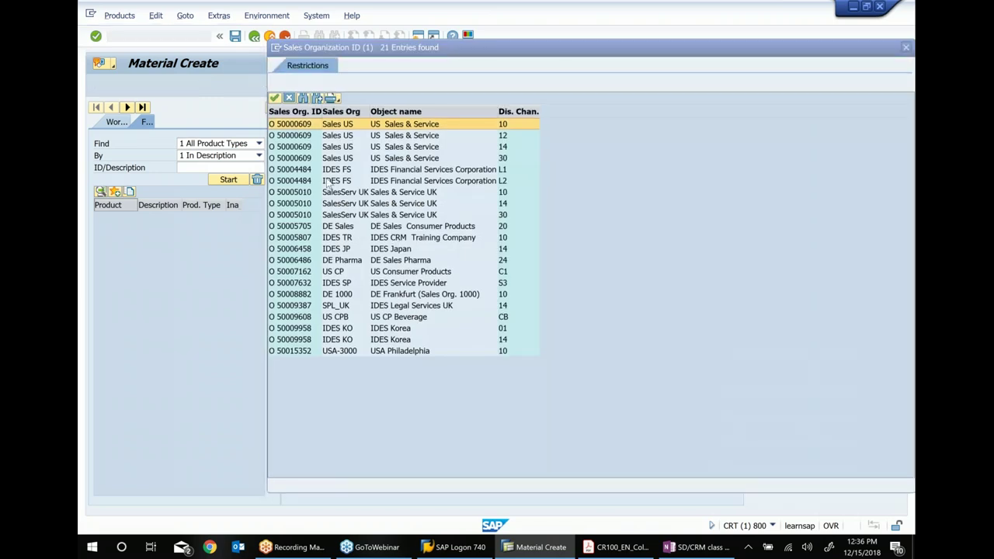
double_click(314, 157)
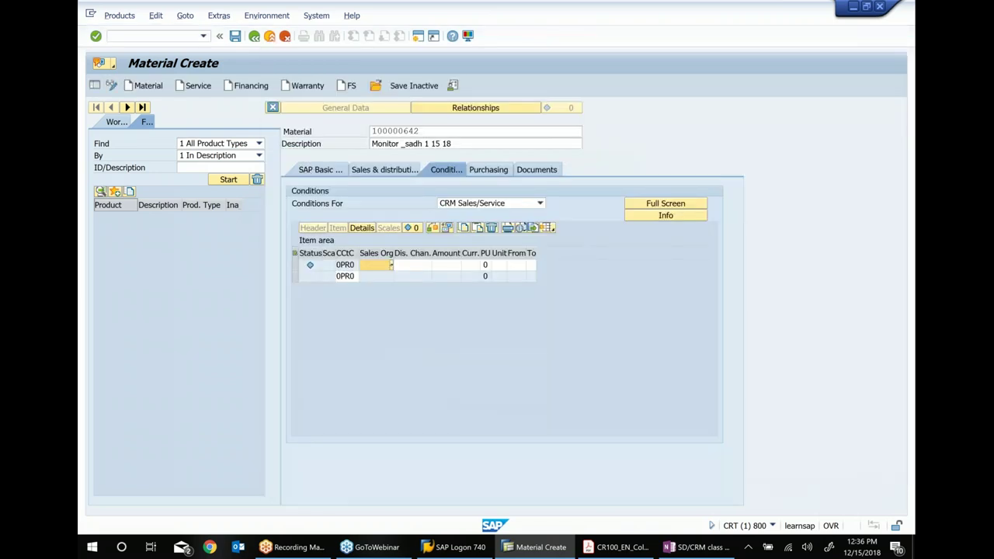
left_click(435, 267)
key("BackSpace")
type("80")
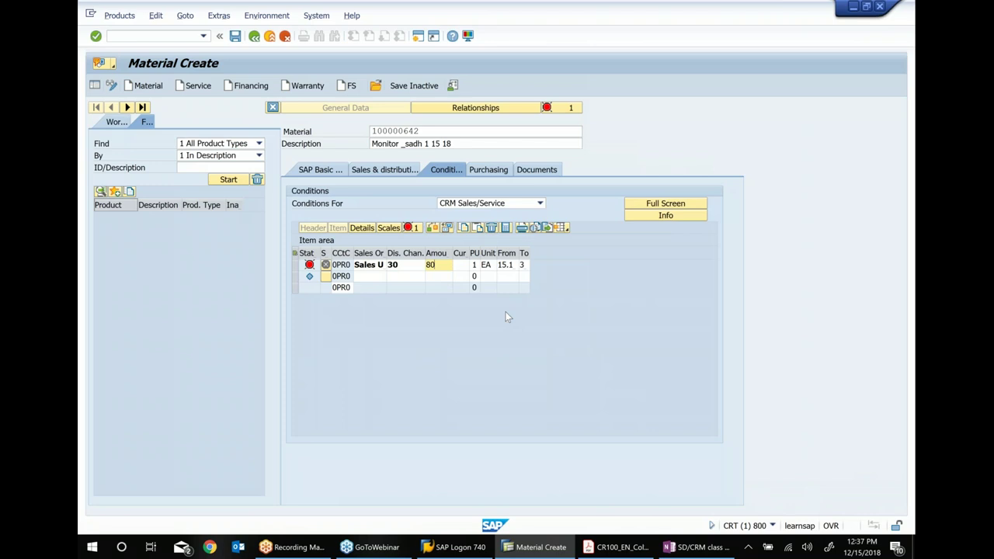
left_click(460, 268)
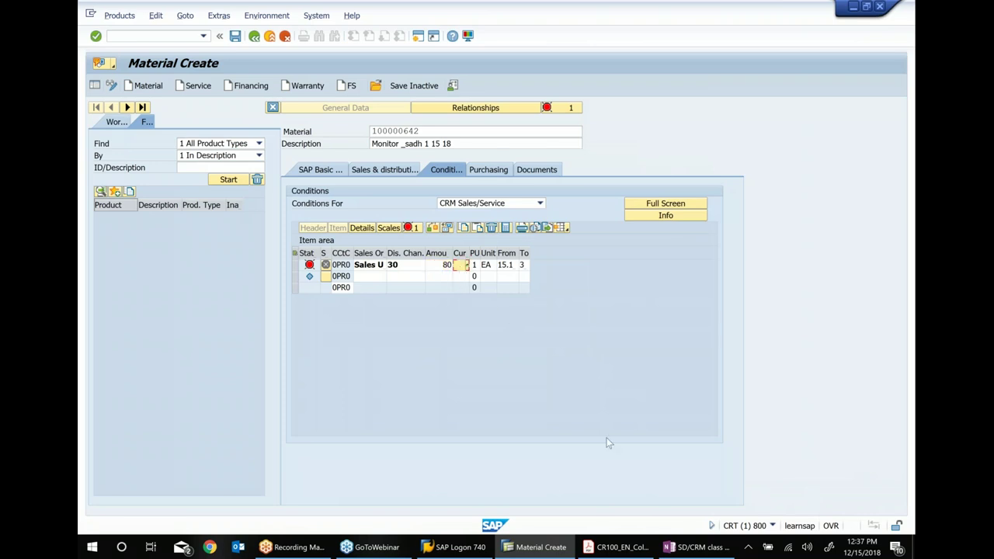
type("us")
key("Return")
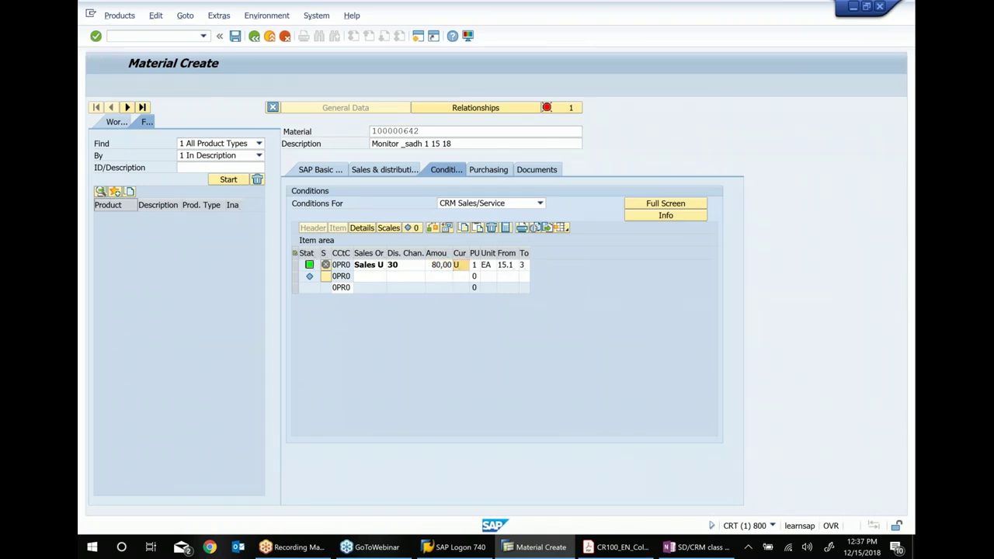
Step: Save the new material and review its basic data with the monitor attributes
left_click(235, 37)
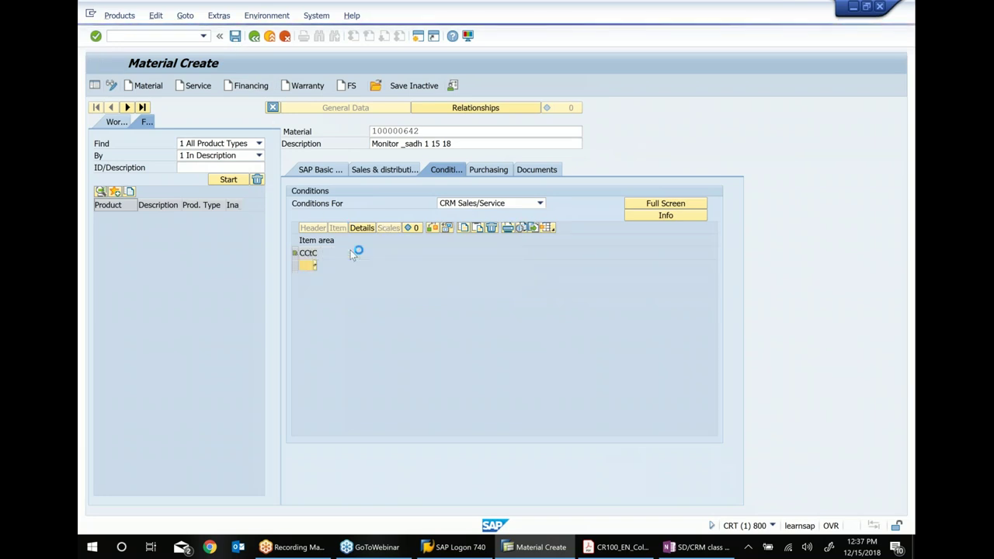
left_click(309, 170)
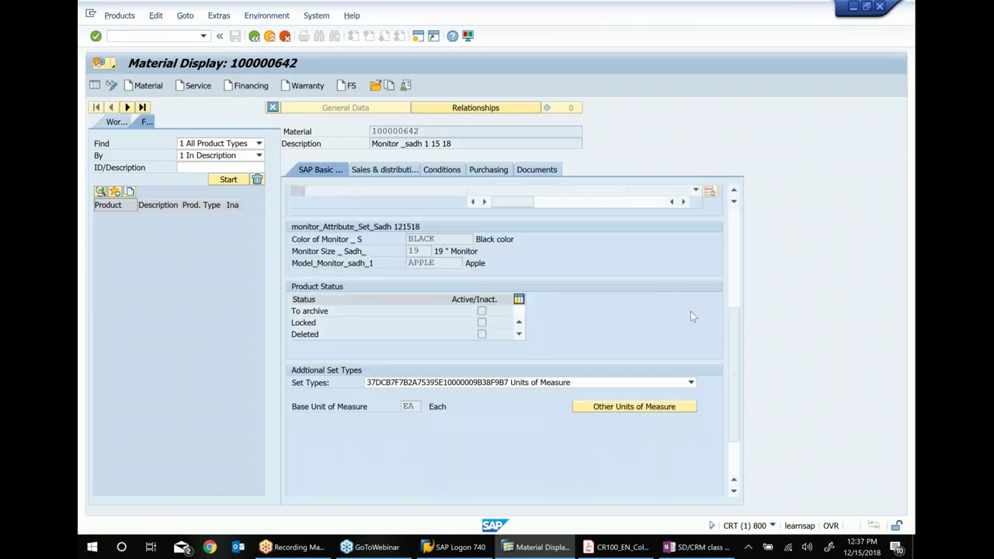
scroll(729, 336, "up", 3)
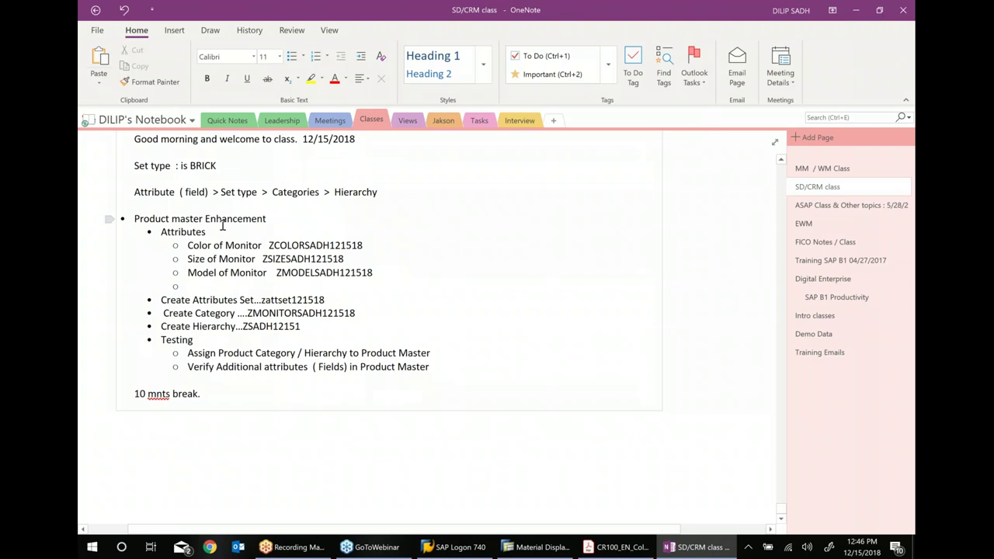
Step: Make the "Product master Enhancement" heading bold in the class notes
left_click_drag(268, 218, 136, 218)
left_click(142, 208)
Step: Switch to the CR100 PDF in Adobe Acrobat Reader and page forward to the Unit 5 Transaction Processing title page
left_click(619, 546)
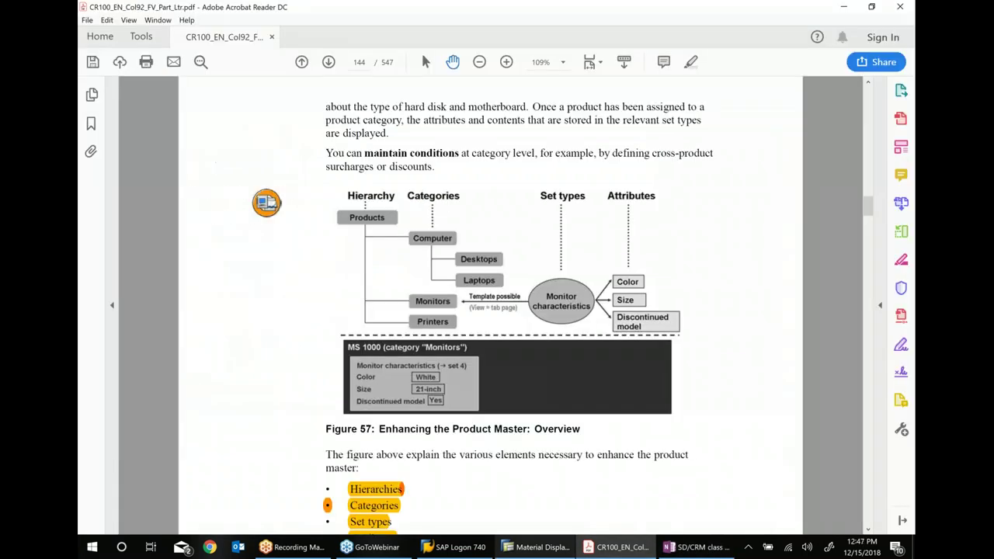
left_click(330, 65)
left_click(331, 66)
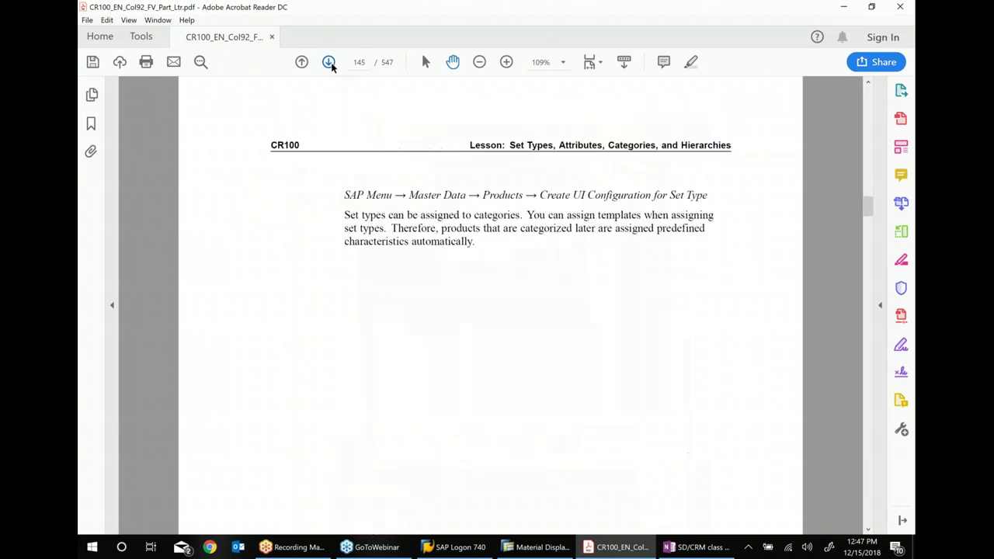
left_click(331, 65)
left_click(331, 65)
left_click(331, 65)
left_click(331, 65)
left_click(331, 66)
left_click(330, 65)
left_click(331, 65)
left_click(330, 65)
left_click(331, 65)
left_click(330, 66)
left_click(331, 65)
left_click(331, 65)
left_click(331, 66)
left_click(330, 65)
left_click(331, 65)
left_click(330, 66)
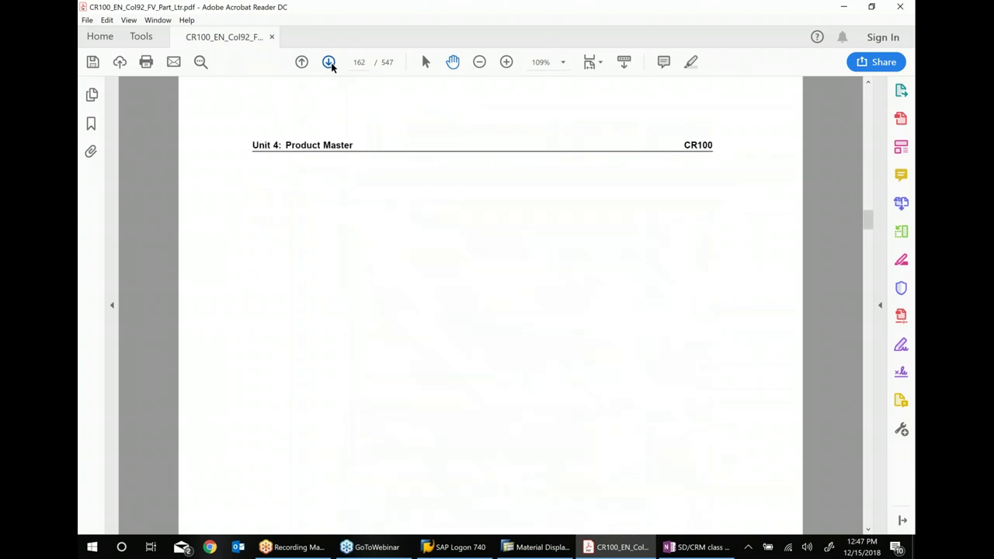
left_click(331, 65)
left_click(330, 65)
left_click(331, 65)
left_click(330, 65)
left_click(331, 65)
left_click(330, 65)
left_click(330, 65)
left_click(331, 65)
left_click(331, 65)
left_click(331, 66)
left_click(330, 65)
left_click(330, 65)
left_click(330, 65)
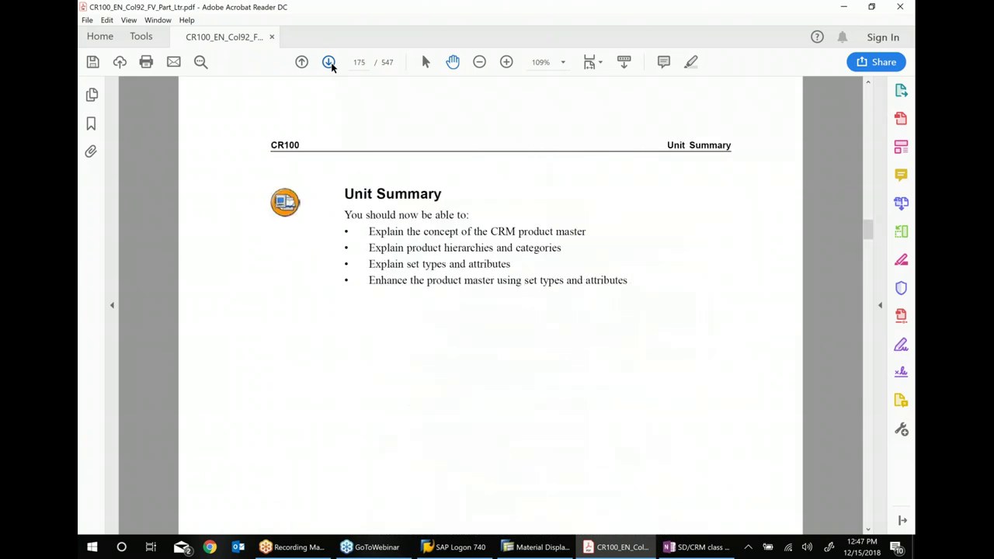
left_click(331, 65)
left_click(331, 65)
left_click(331, 65)
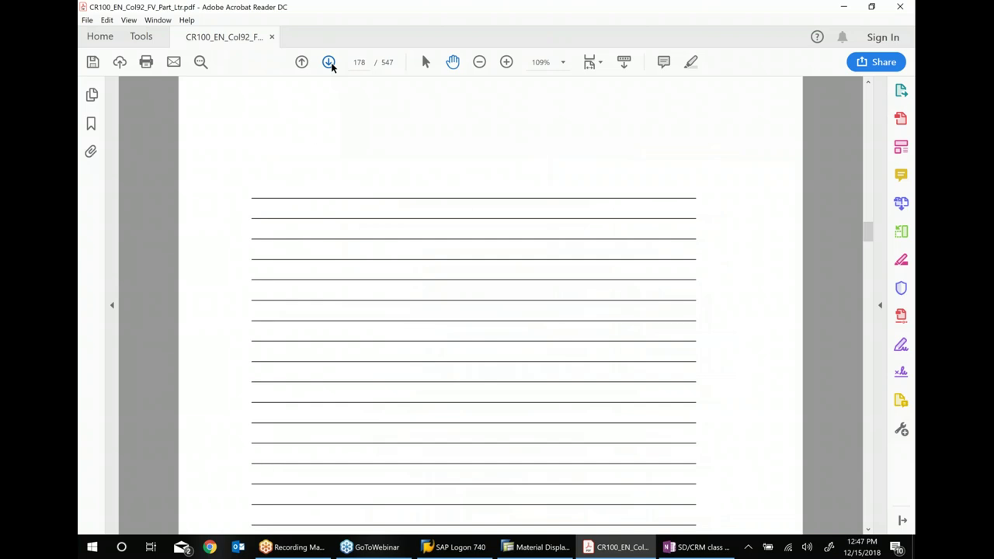
left_click(330, 65)
left_click(331, 65)
left_click(331, 65)
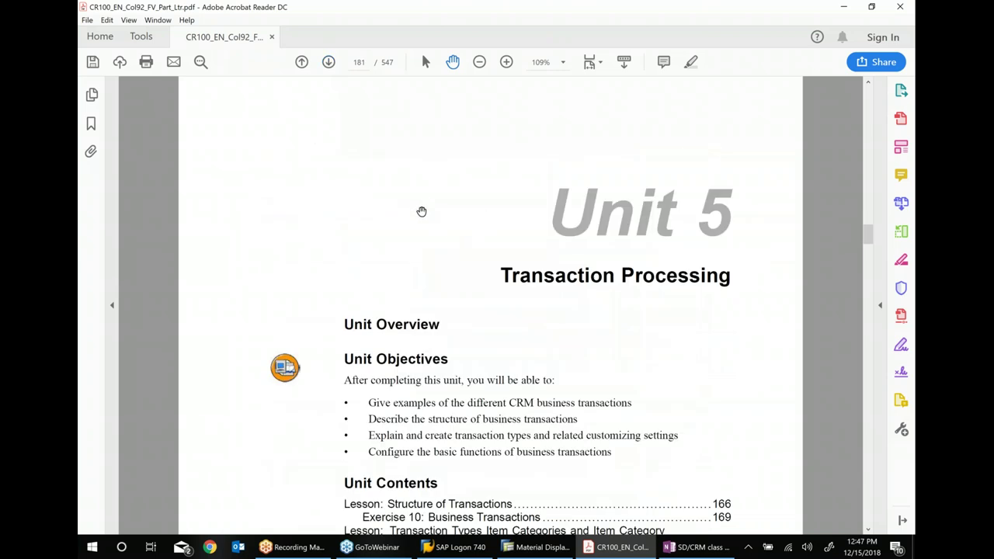
Step: Read the Unit 5 objectives and contents, and continue to the Structure of Transactions lesson
scroll(513, 243, "down", 3)
scroll(513, 243, "down", 4)
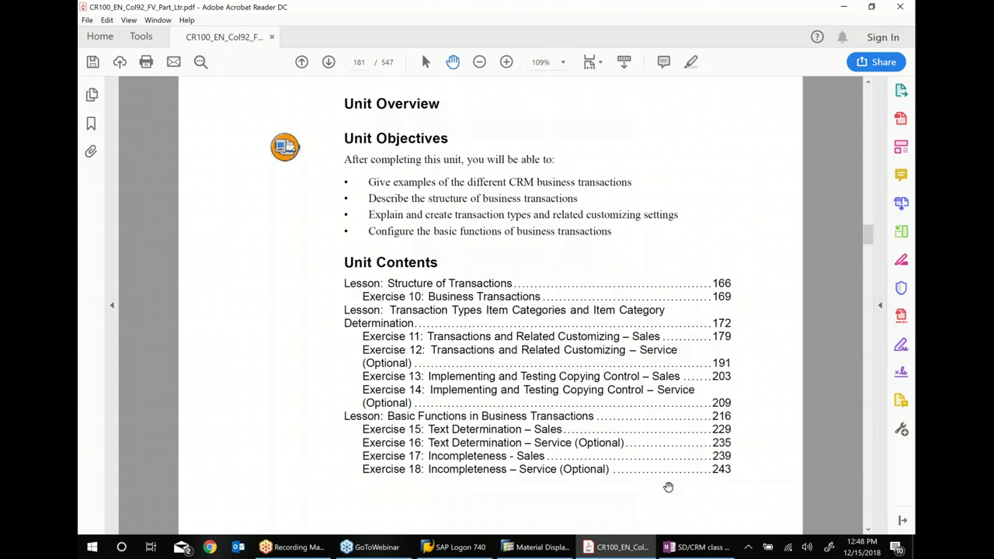
scroll(552, 388, "down", 3)
scroll(555, 353, "down", 6)
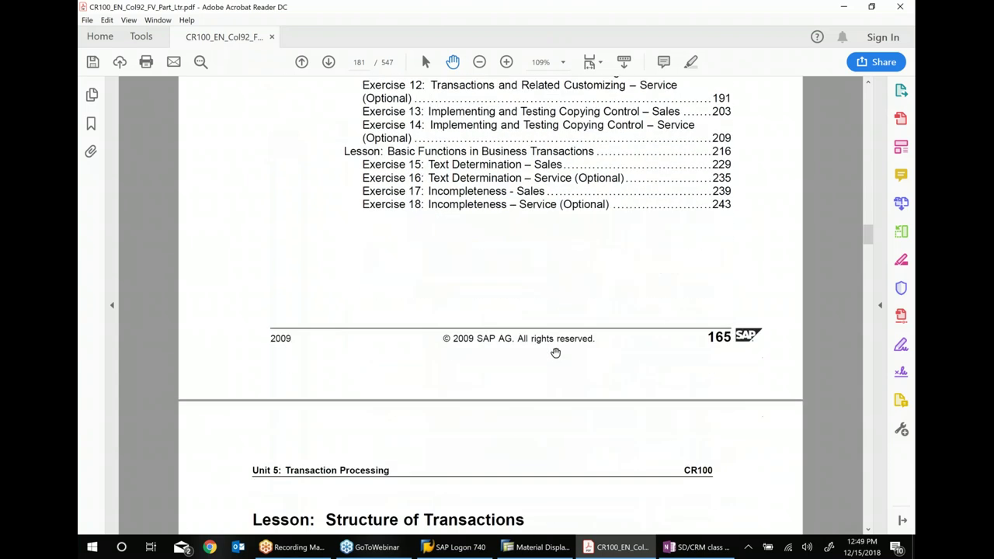
scroll(555, 353, "down", 2)
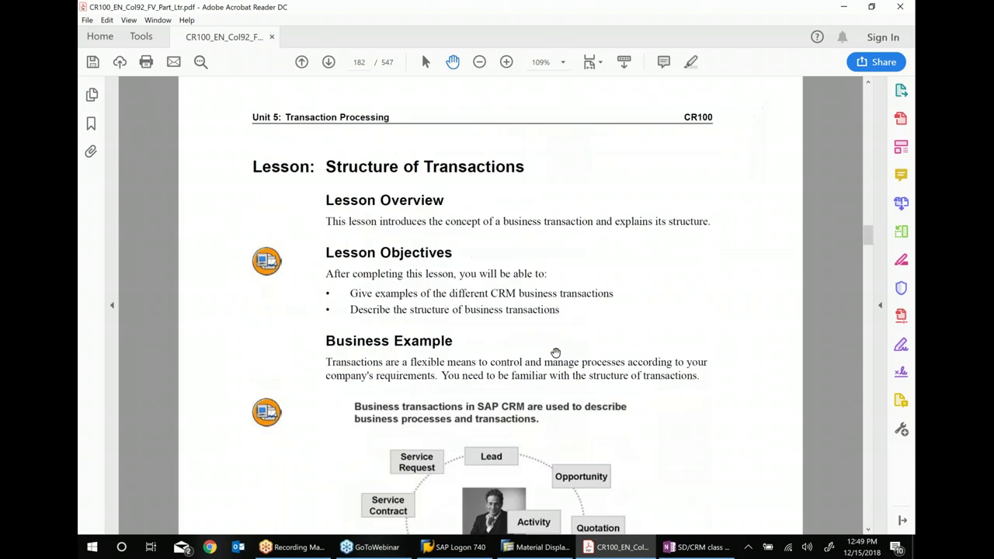
scroll(555, 353, "down", 1)
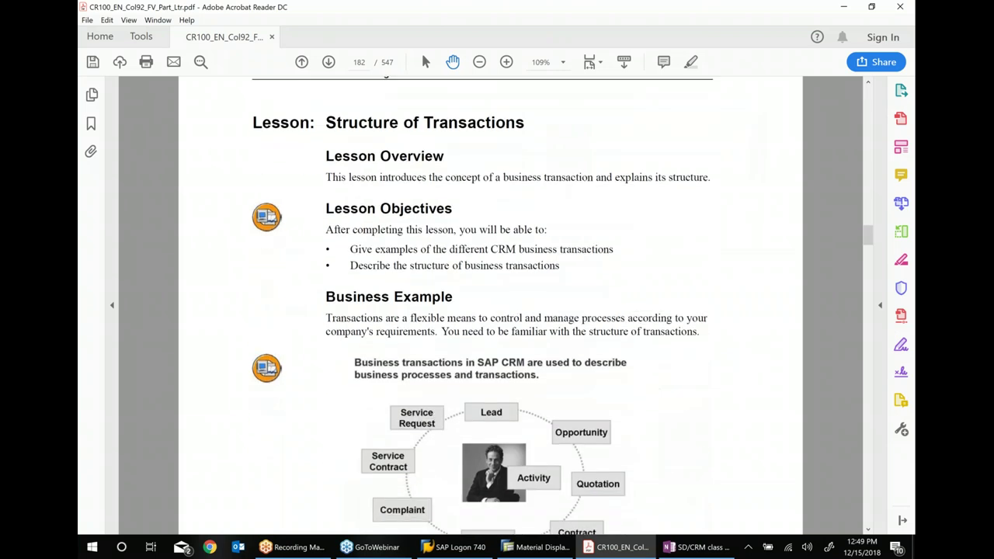
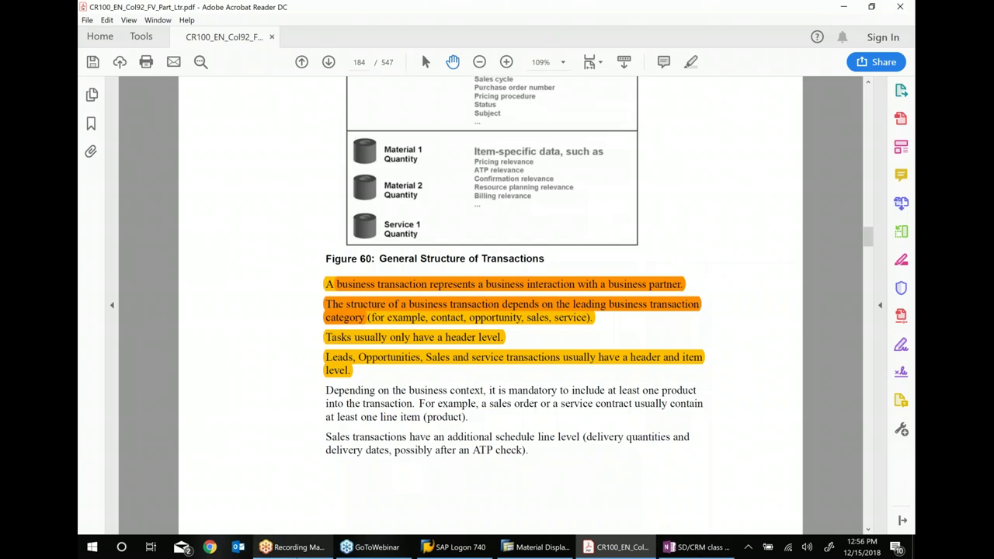
left_click(291, 547)
left_click(583, 94)
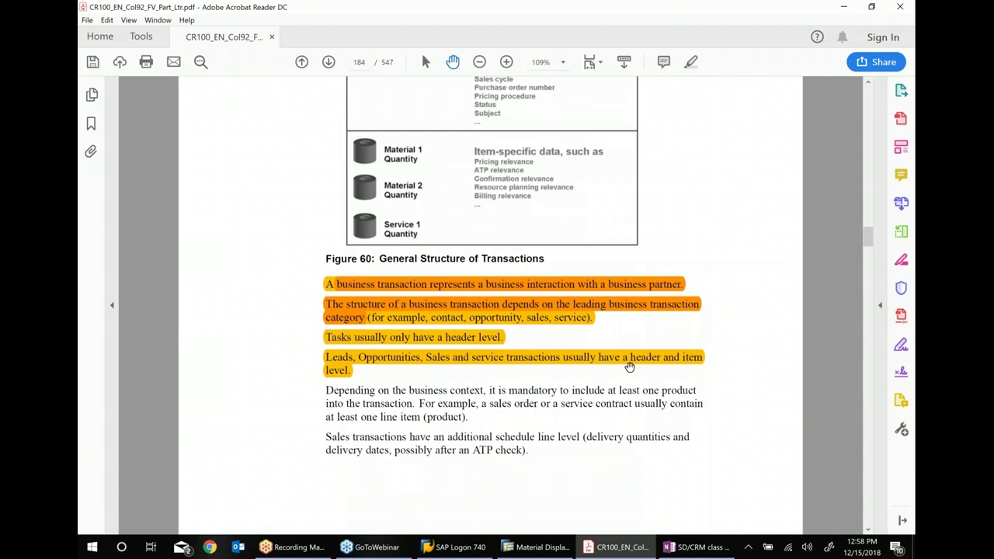
Step: Go through Exercise 10 and its solution, and continue to the lesson on transaction types, item categories and item category determination
mouse_move(617, 546)
scroll(656, 389, "down", 2)
scroll(512, 303, "down", 6)
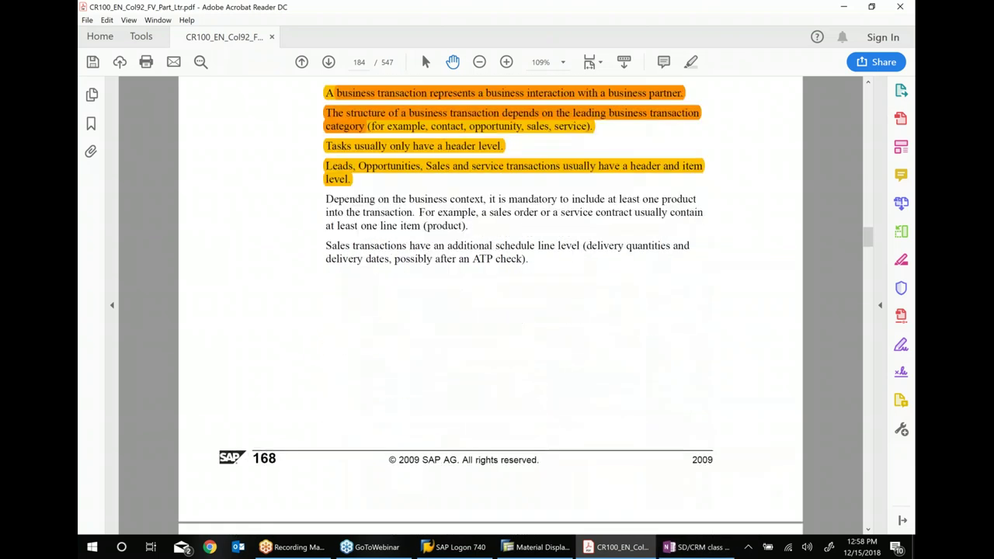
scroll(490, 295, "down", 8)
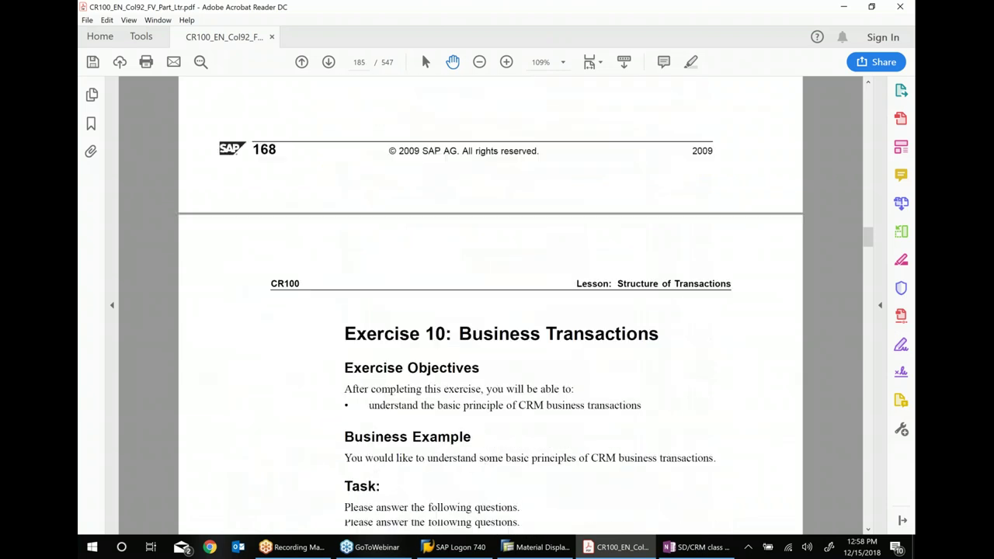
scroll(295, 116, "down", 6)
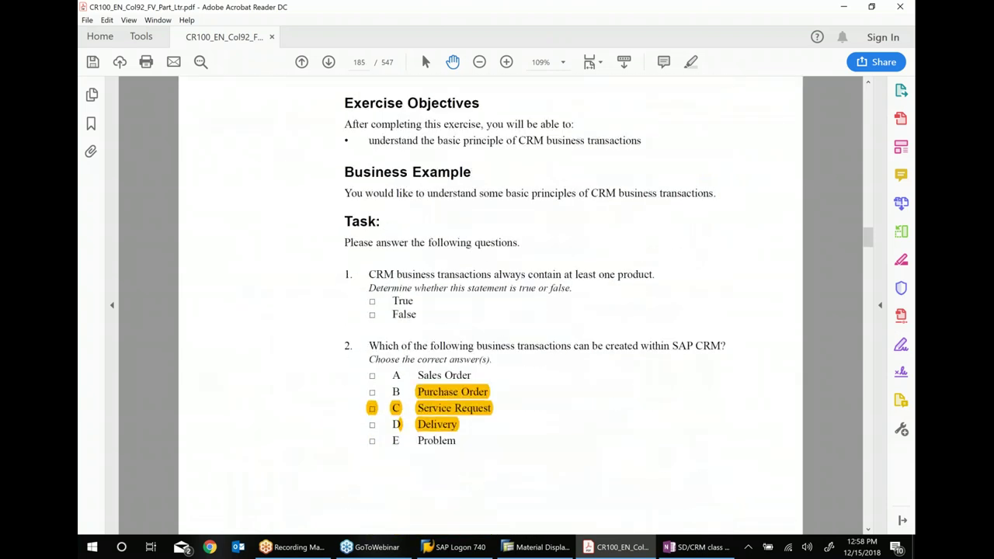
left_click(327, 63)
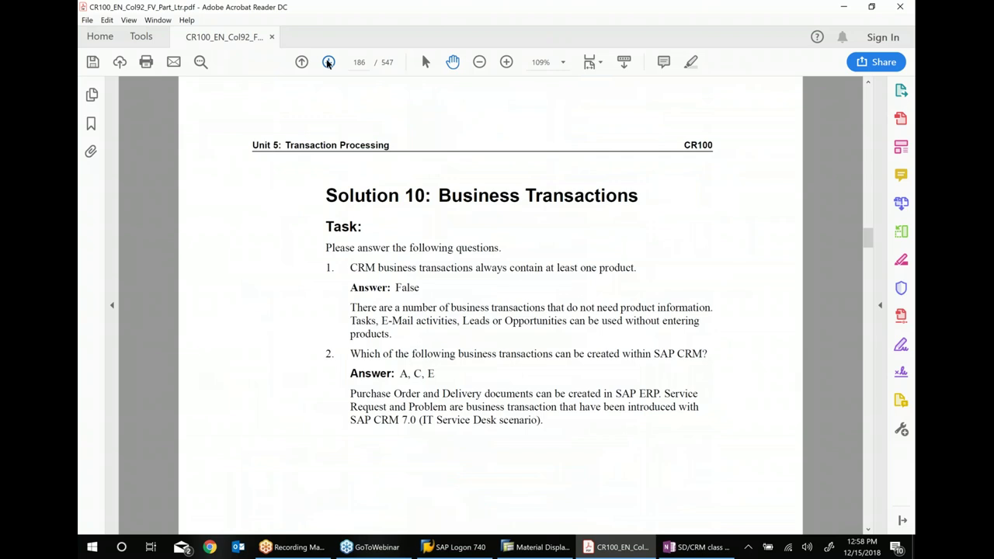
left_click(327, 63)
left_click(328, 62)
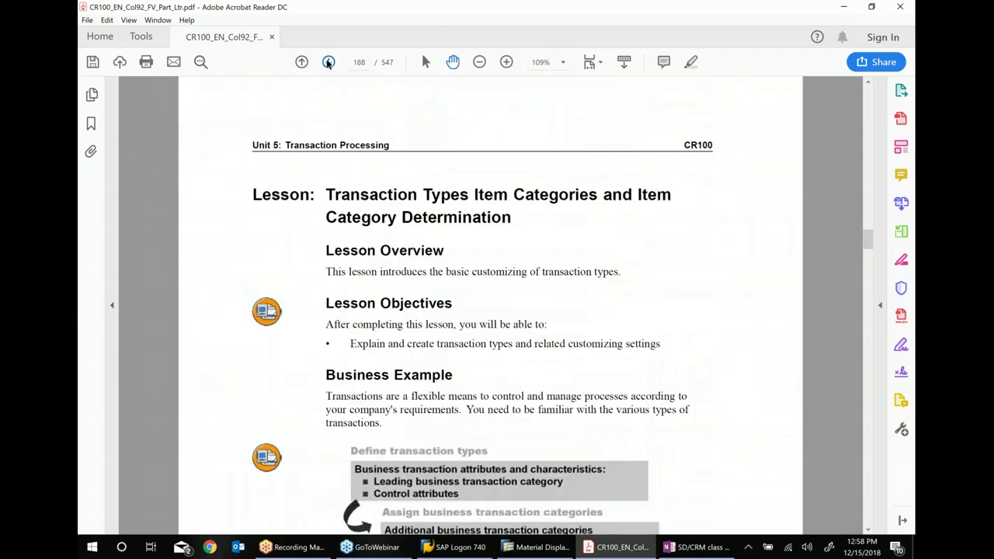
scroll(514, 274, "down", 1)
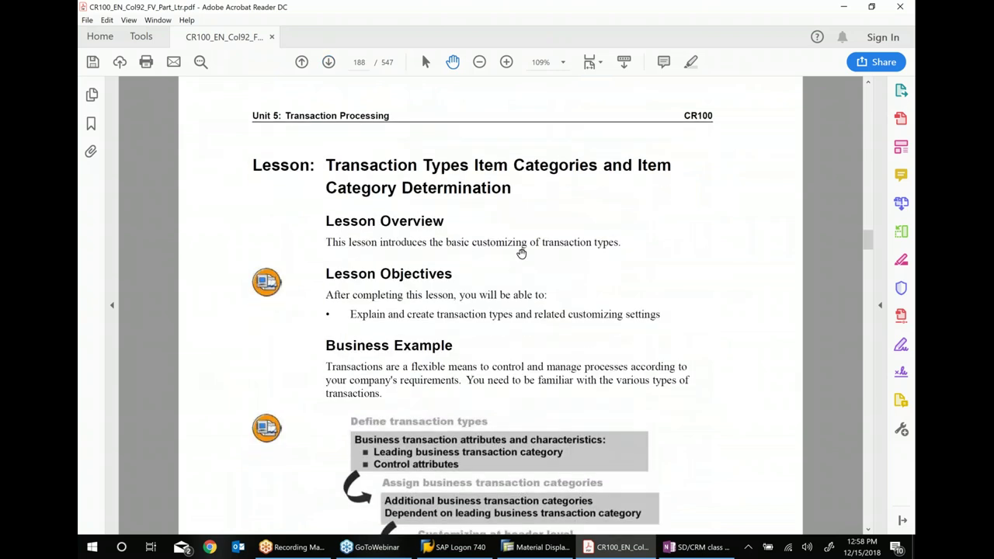
Step: Minimize the PDF and the notes, switch to SAP GUI and leave the material display for the user menu
left_click(839, 13)
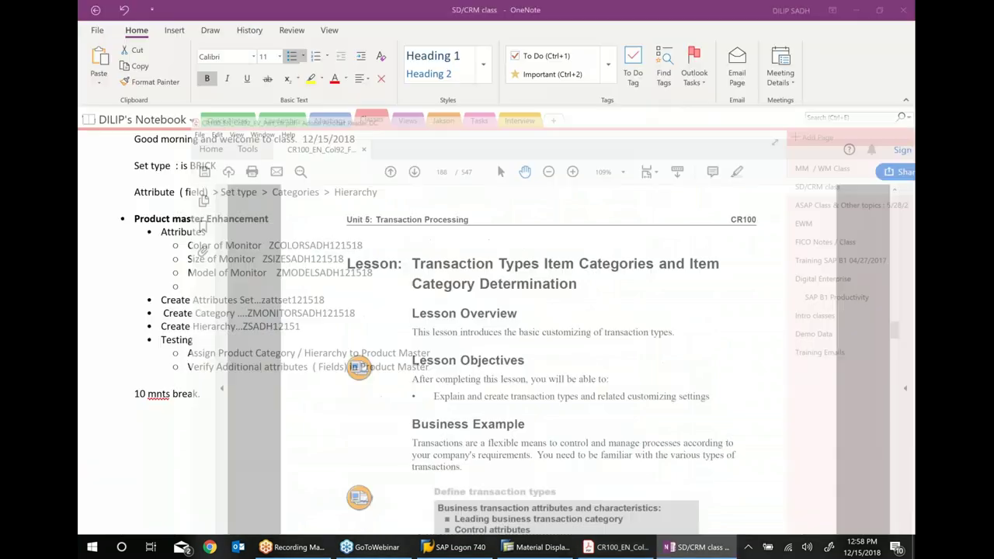
left_click(857, 15)
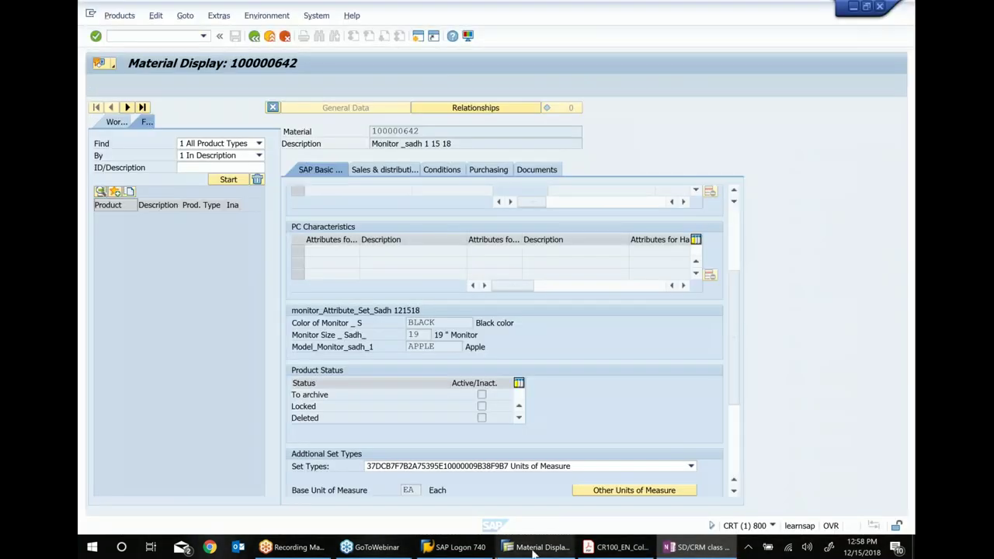
left_click(254, 36)
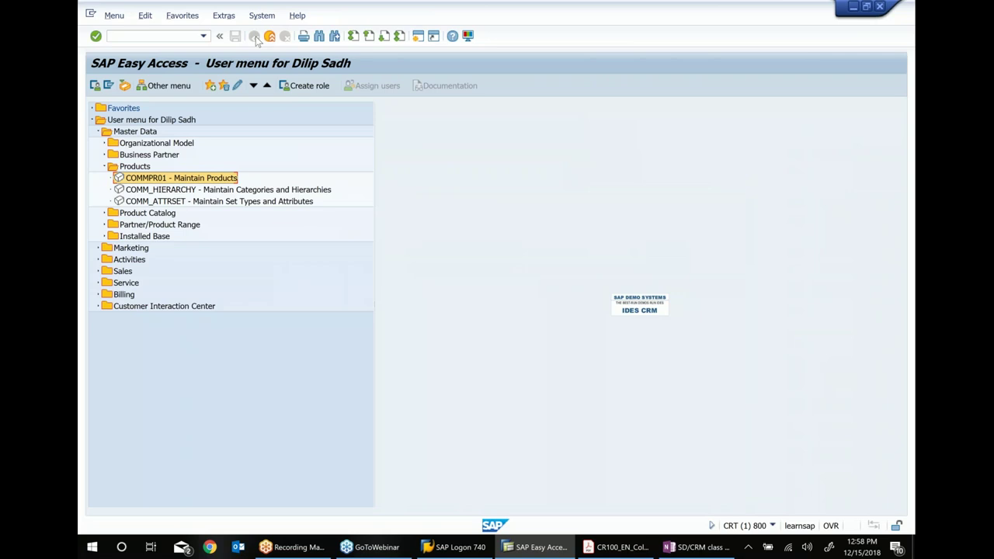
Step: Collapse the Master Data folder and expand the Sales folder in the user menu
left_click(99, 132)
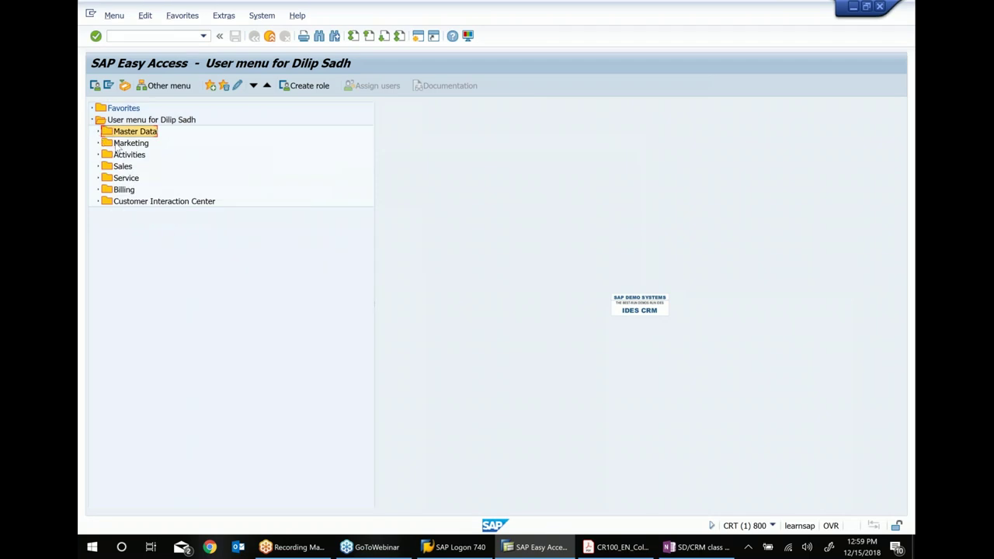
left_click(126, 166)
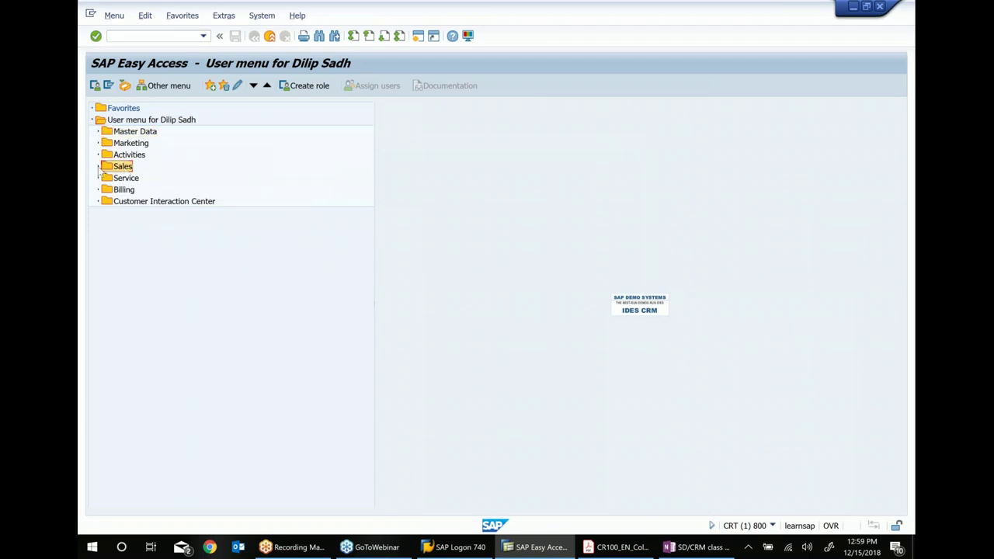
left_click(99, 167)
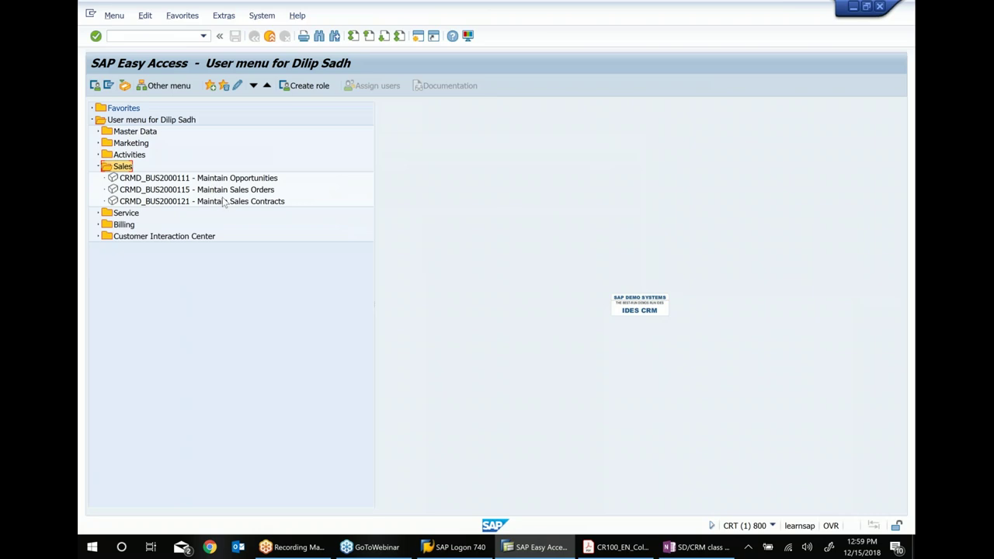
left_click(291, 546)
left_click(273, 212)
left_click(261, 180)
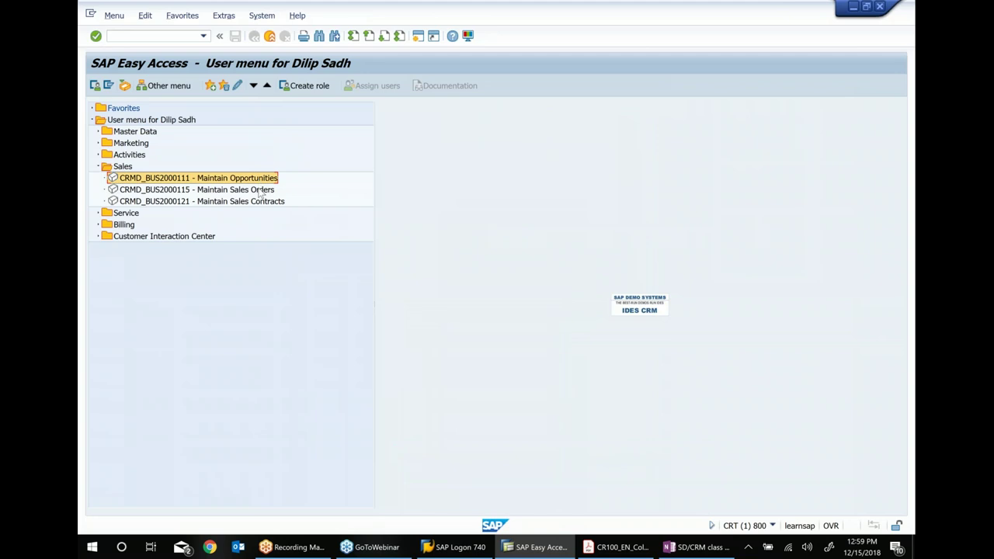
left_click(261, 191)
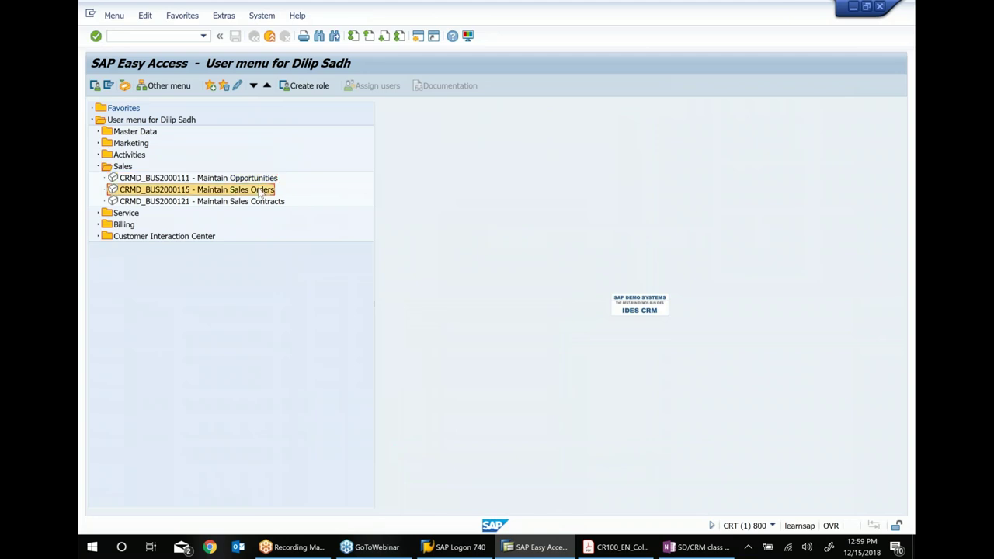
left_click(253, 205)
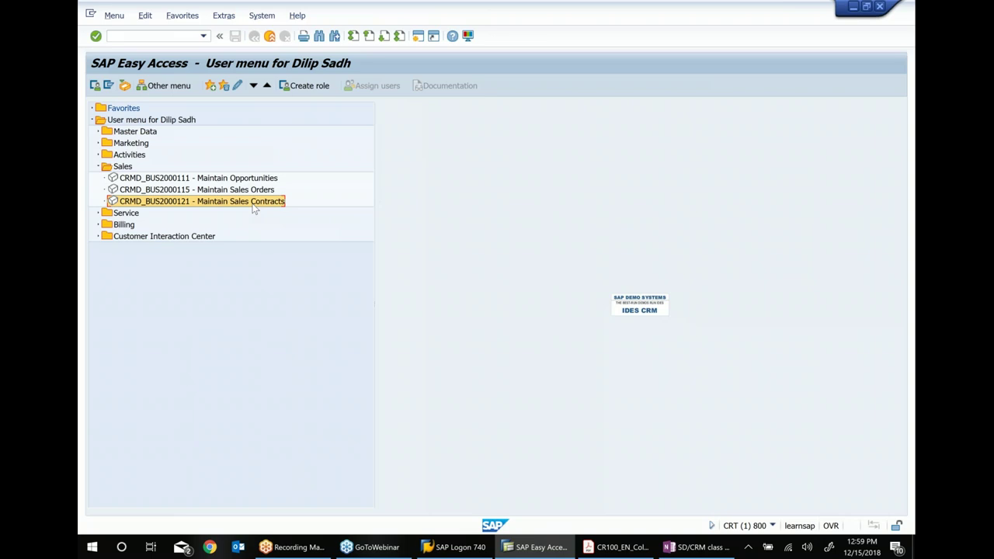
Step: Start Maintain Sales Orders from the Sales folder and request opening an existing business transaction
left_click(140, 190)
double_click(139, 191)
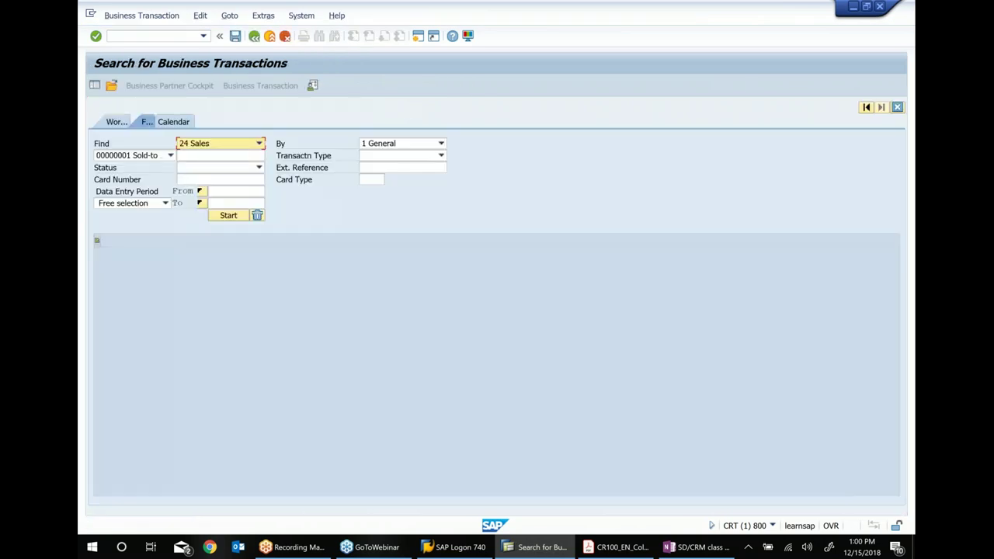
left_click(137, 24)
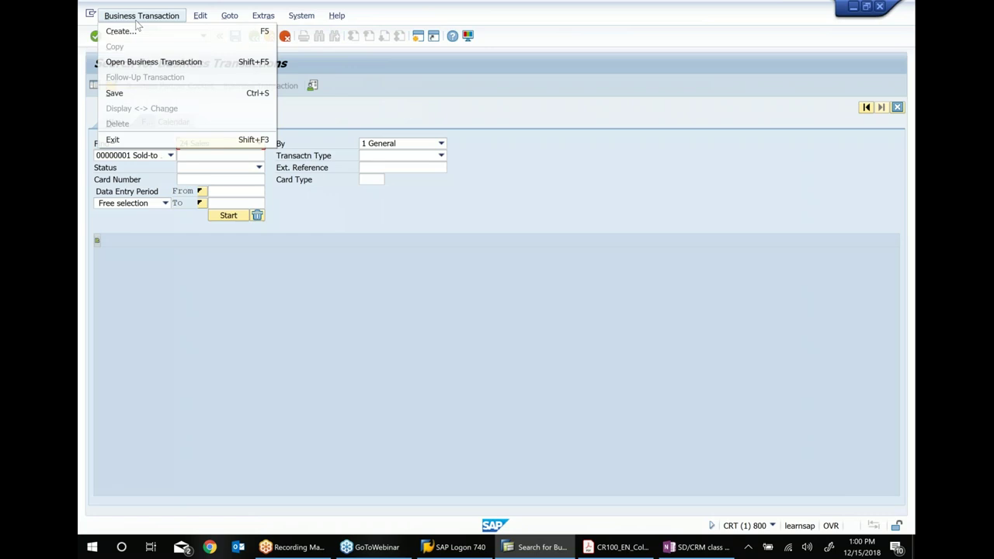
left_click(141, 65)
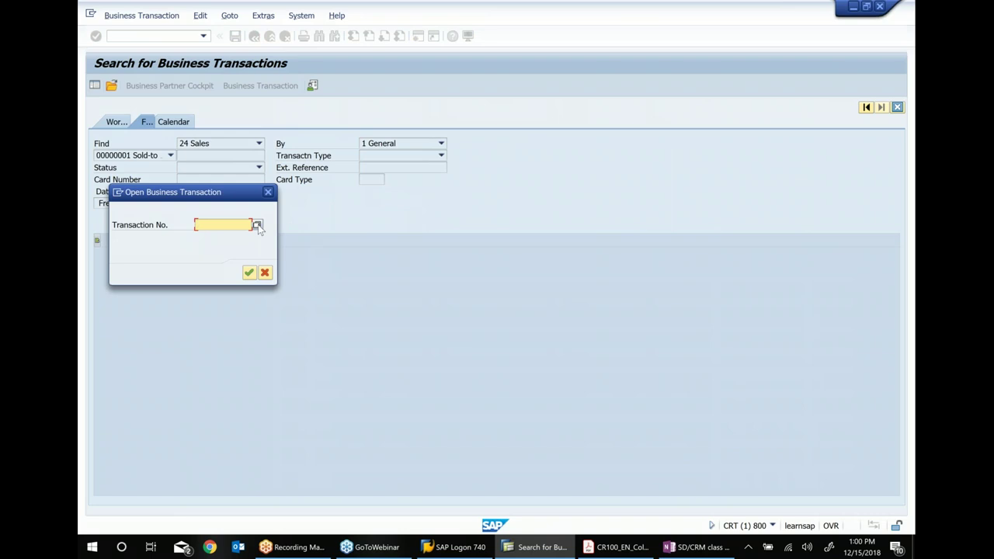
Step: Look up transaction numbers by the creator's user name and open the first listed AG quotation
key("F4")
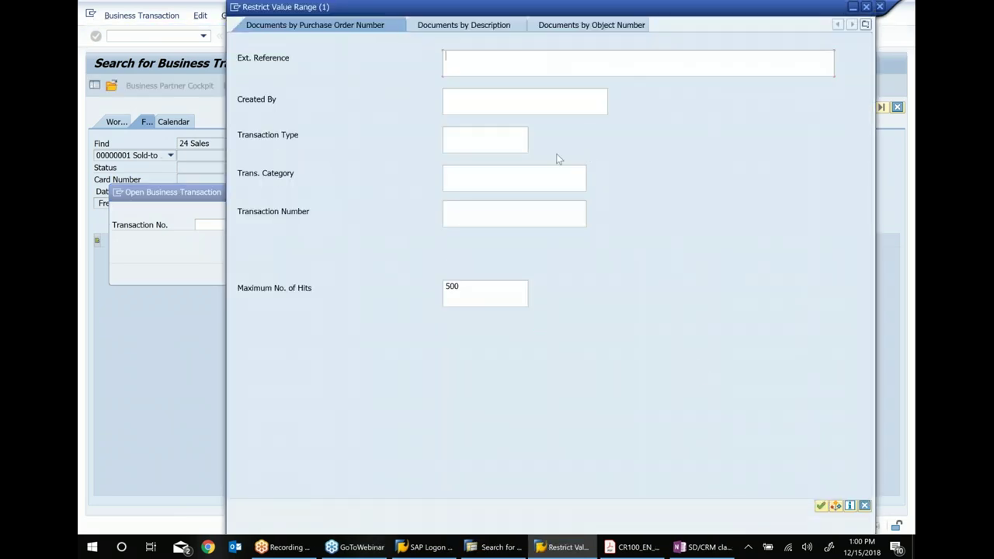
left_click(480, 101)
type("dili")
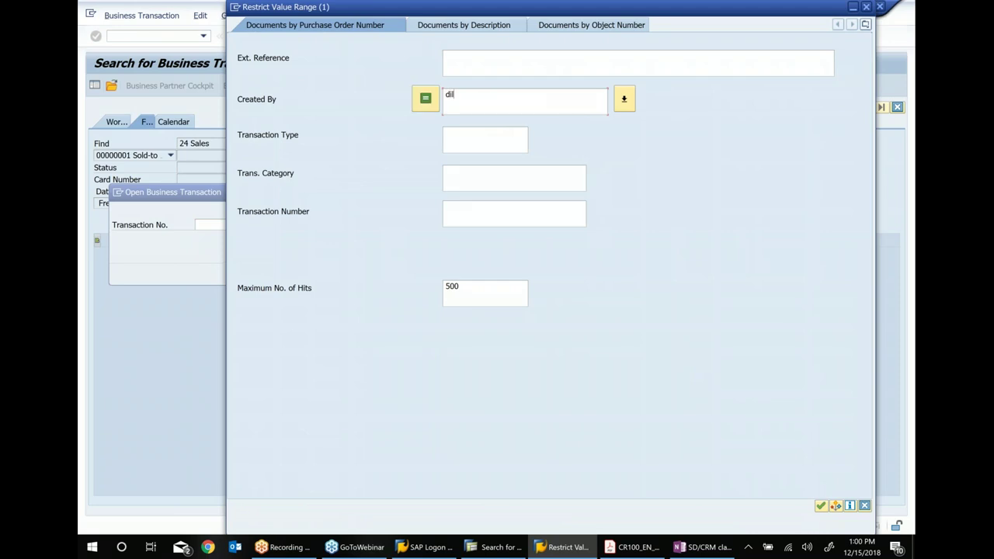
type("p")
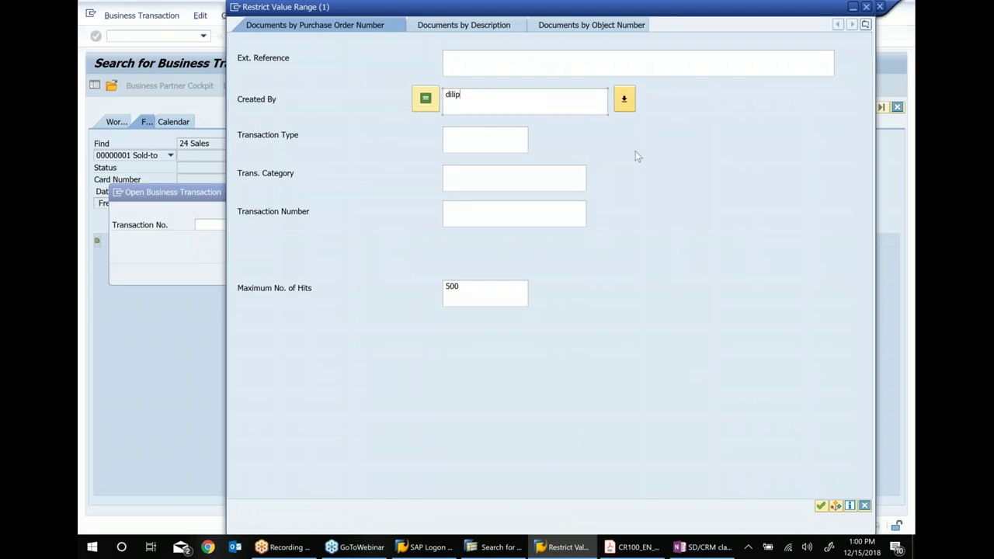
left_click(821, 505)
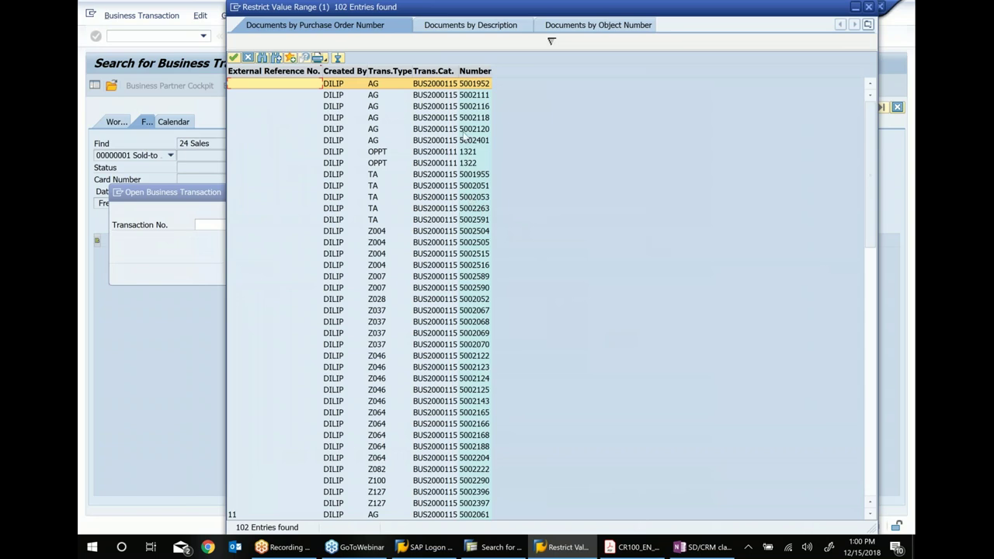
double_click(475, 84)
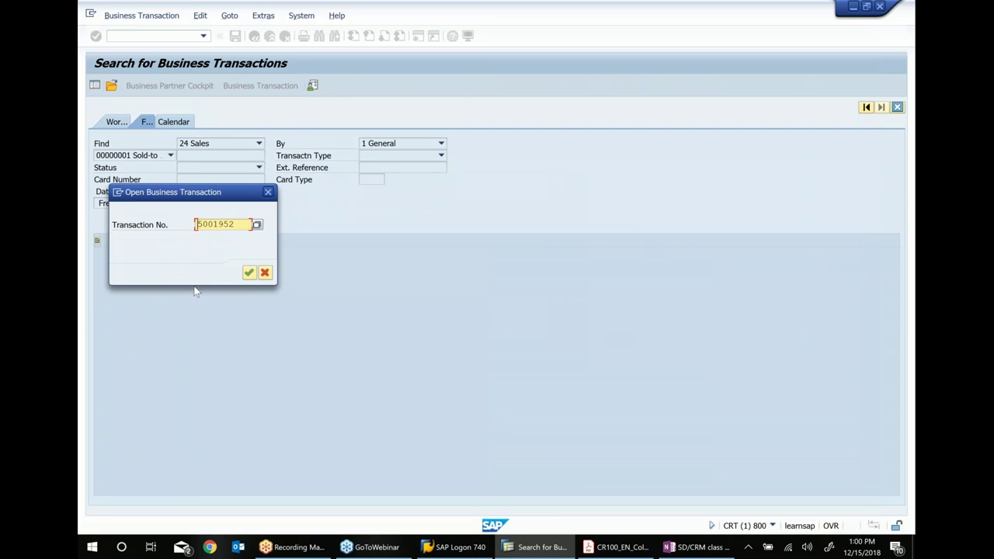
left_click(249, 273)
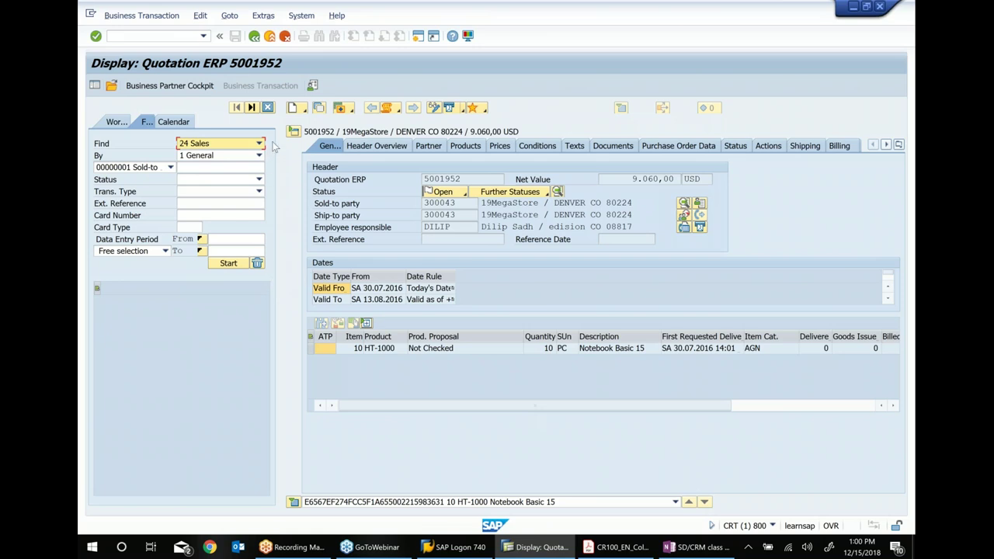
Step: Examine the quotation's header overview and partner list, and return to its general data
left_click(369, 153)
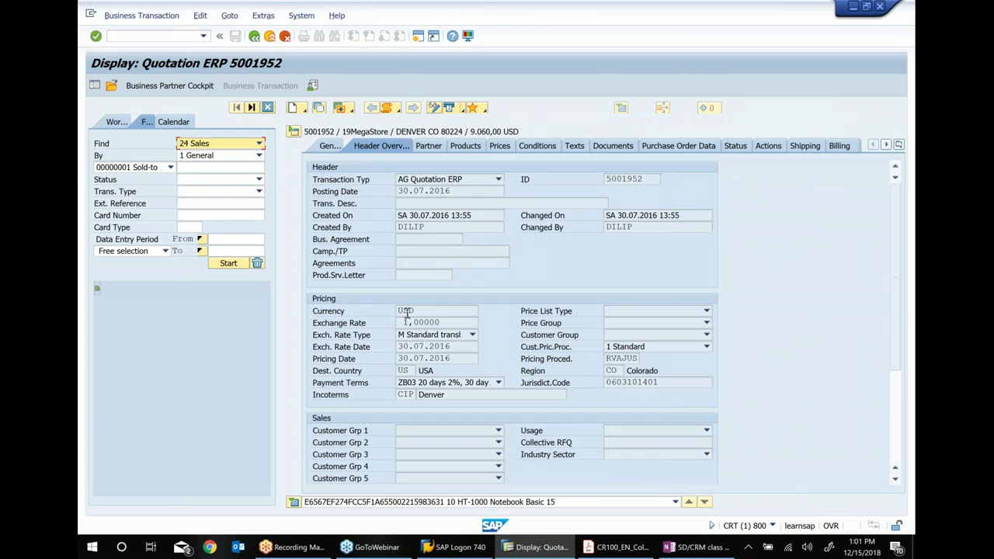
left_click(430, 149)
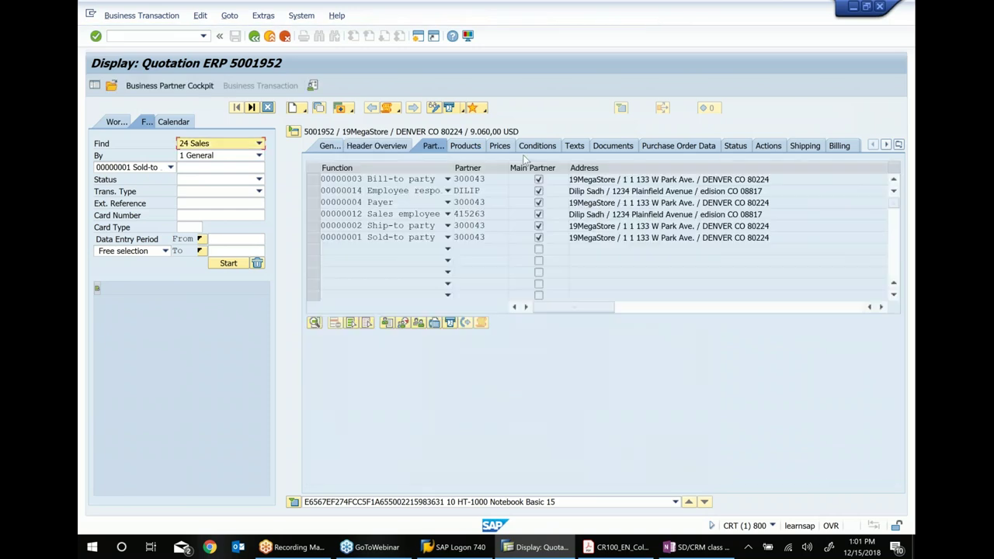
left_click(329, 146)
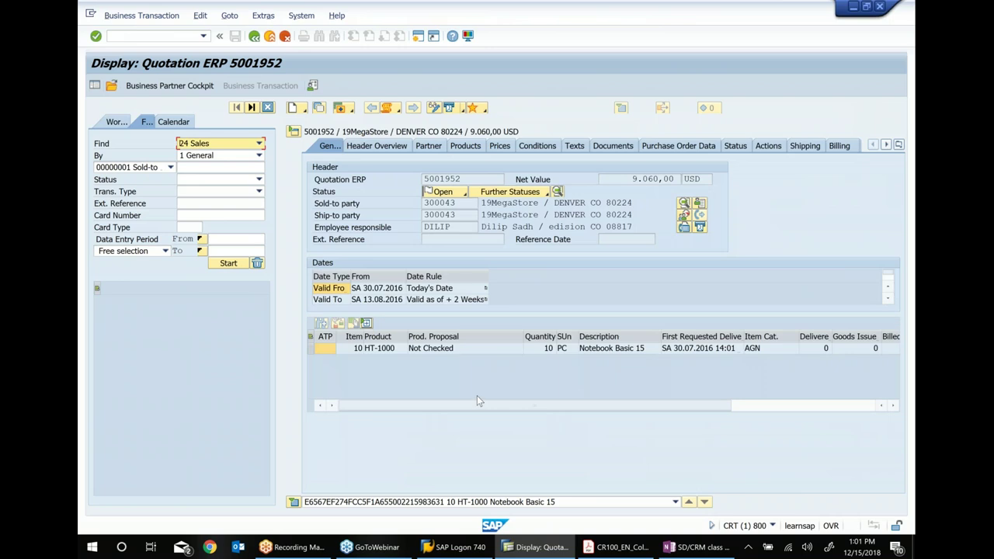
Step: Examine the item overview of quotation item 10, HT-1000, and switch to the CR100 course PDF in Acrobat Reader
left_click(444, 352)
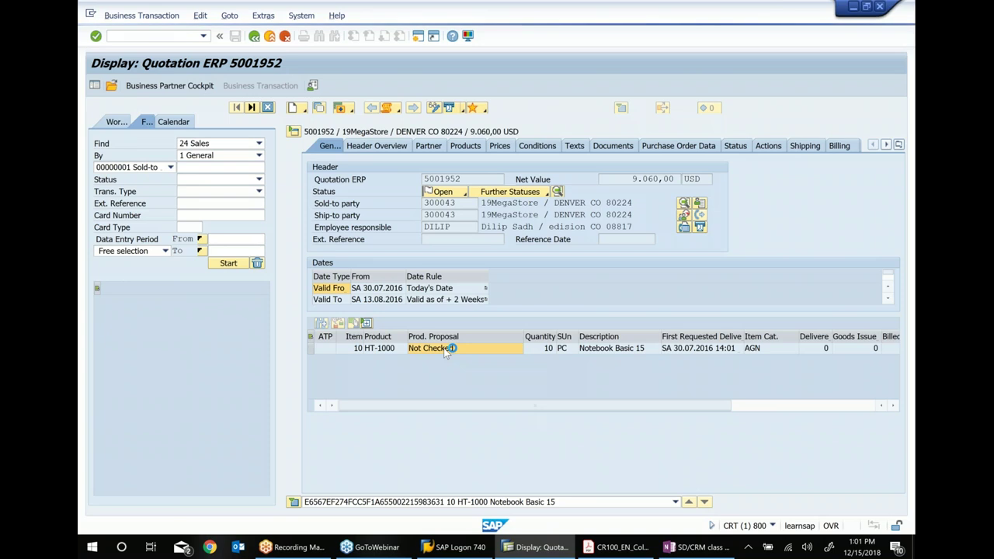
double_click(446, 349)
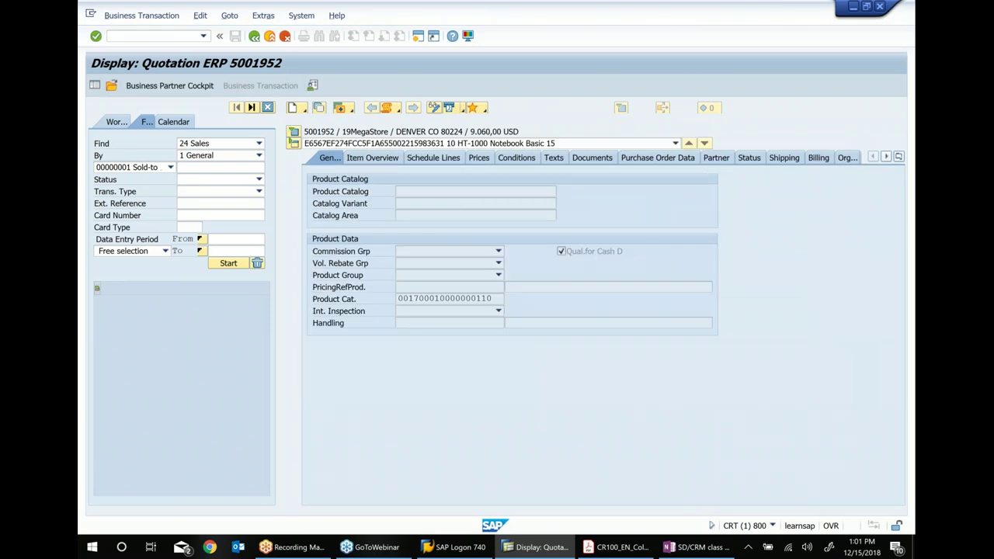
left_click(359, 161)
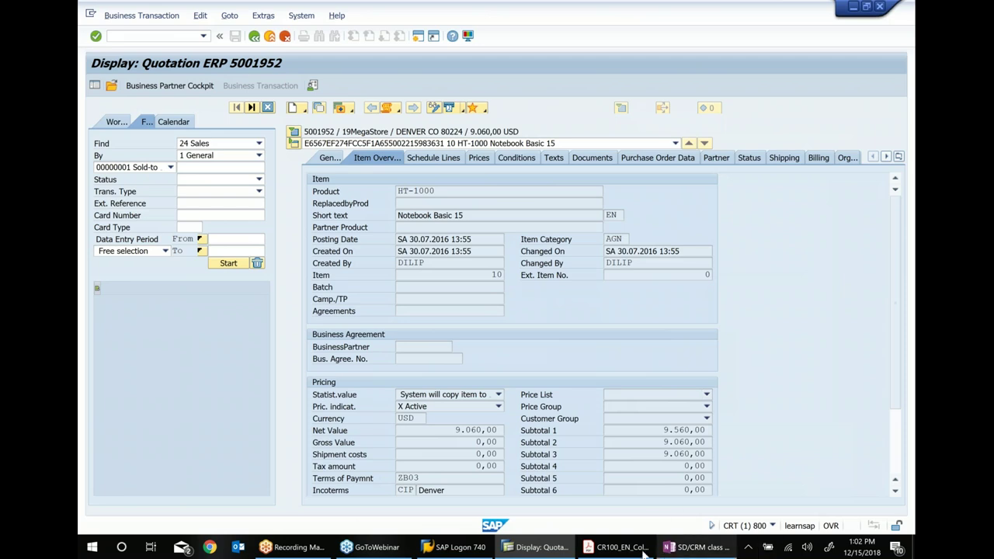
left_click(617, 548)
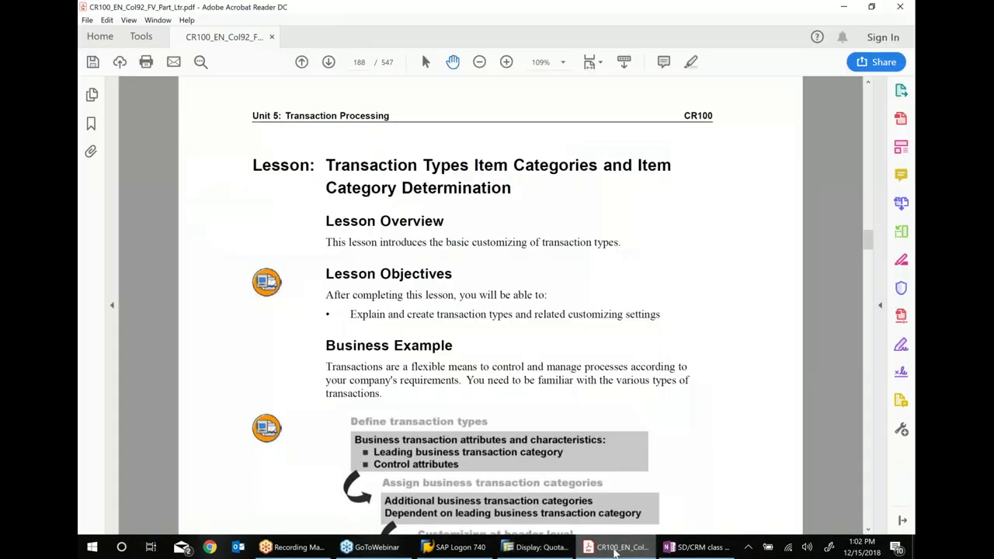
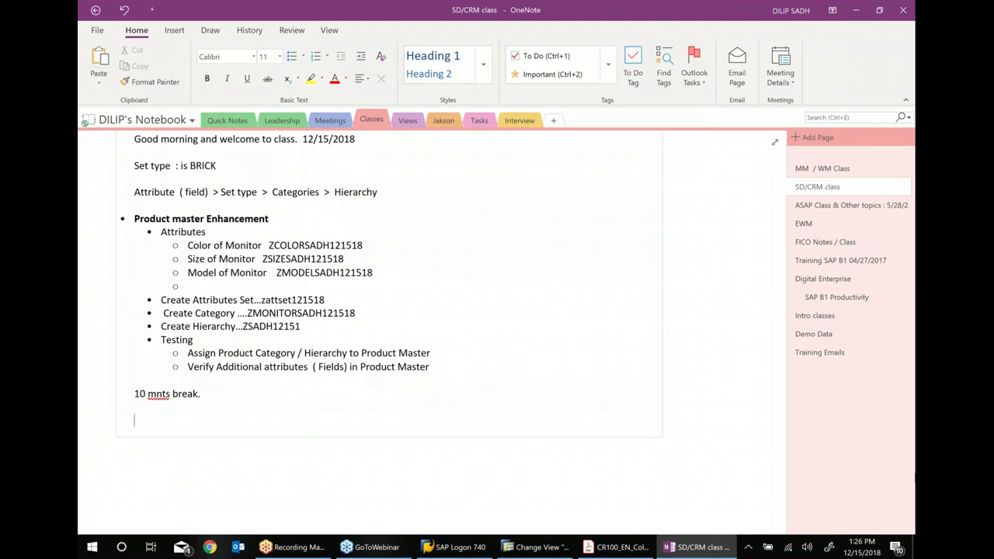
Step: Add the bullet "Transactional exercises" at the end of the SD/CRM class page in OneNote
type("* Tran")
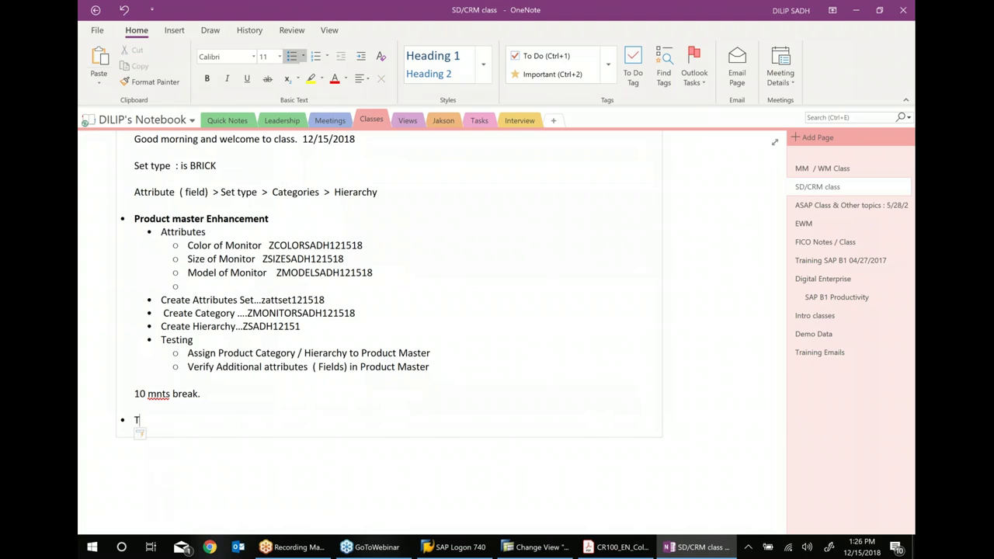
type("sactional exercises")
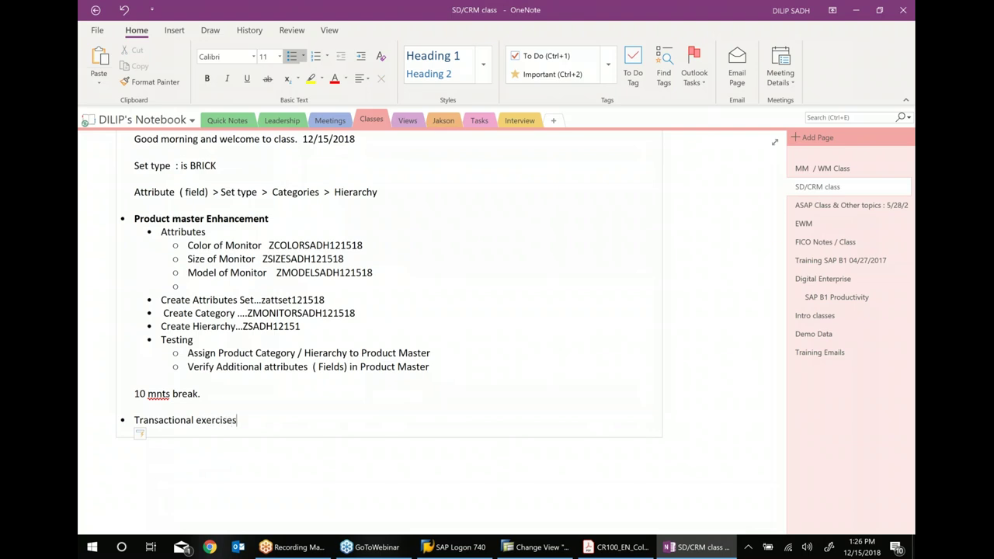
key("Return")
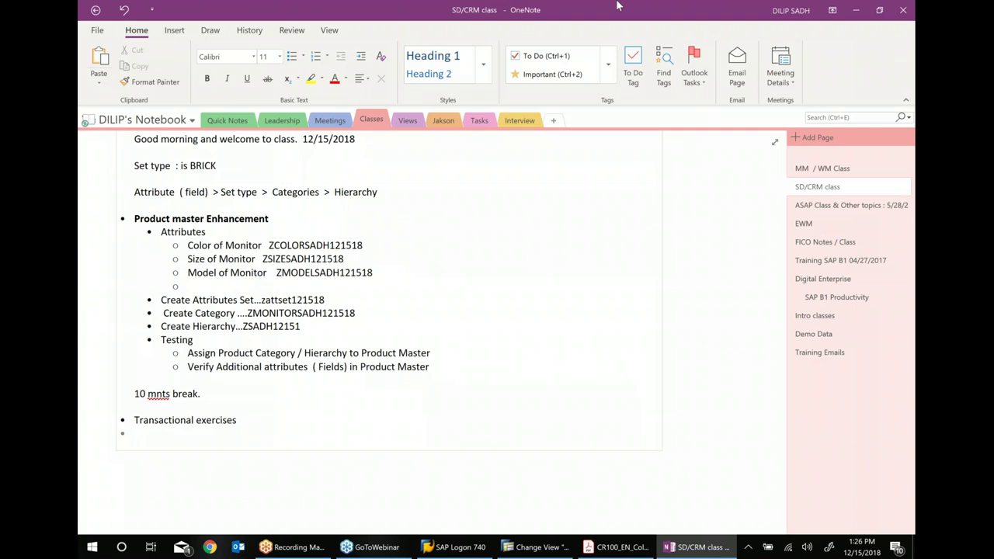
Step: Add the sub-bullet "Create a Quotation Transaction using standard Quotation doc type AG" under Transactional exercises
key("Tab")
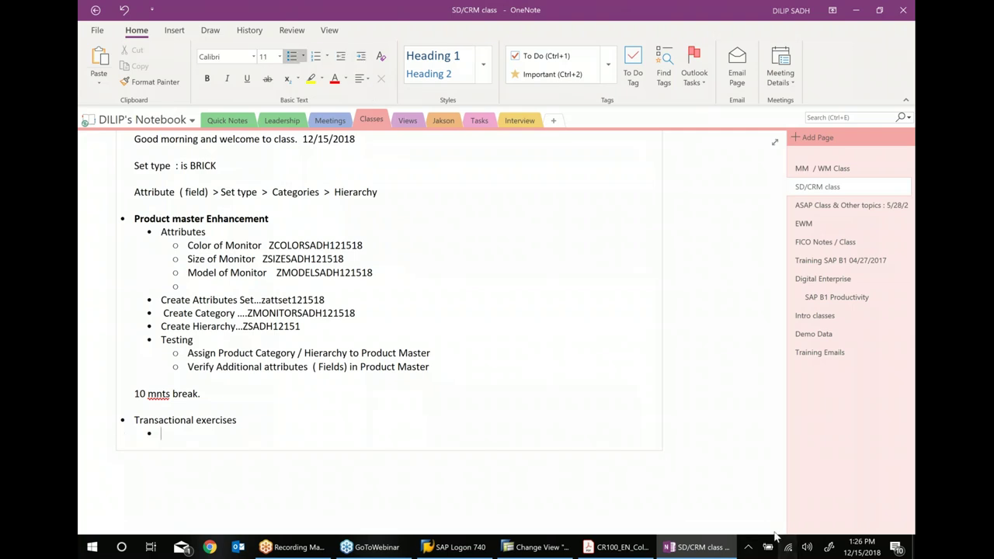
scroll(781, 522, "down", 3)
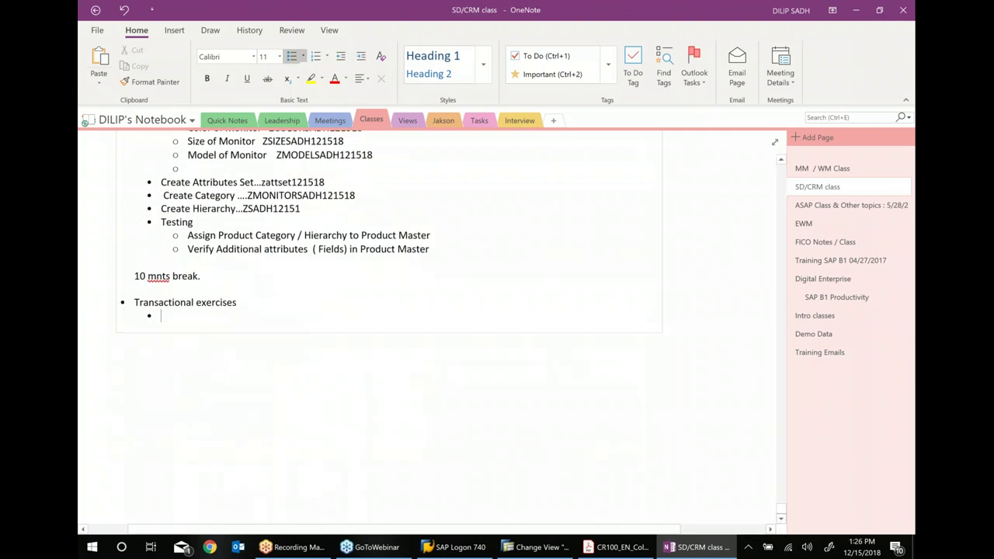
type("Create a")
key("BackSpace")
type("T")
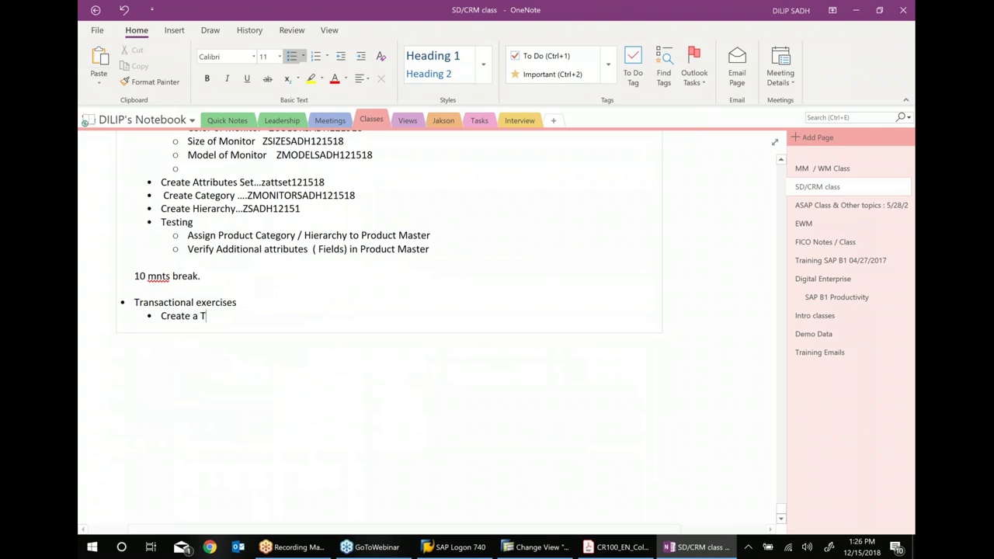
type("ransacti")
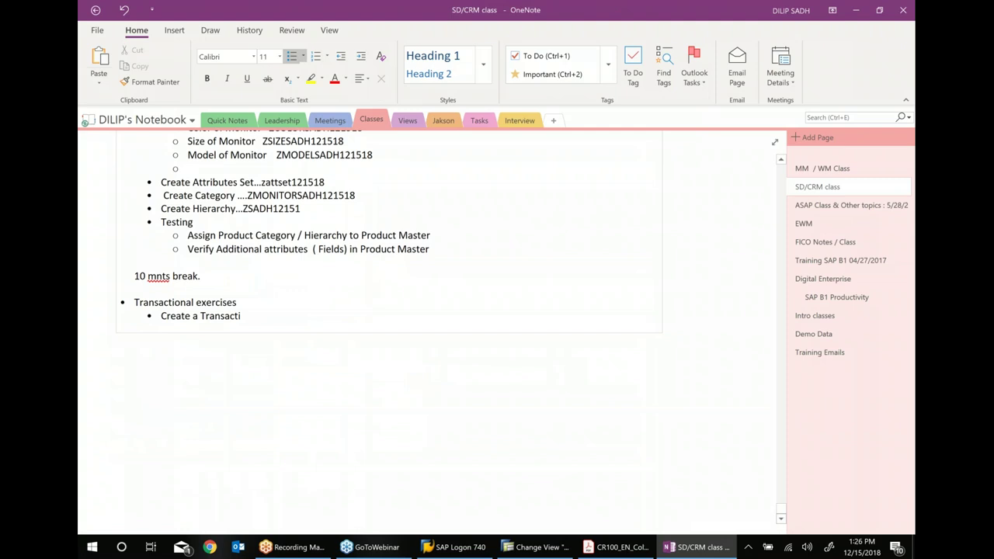
type("on  using")
left_click(200, 315)
type("Quotation")
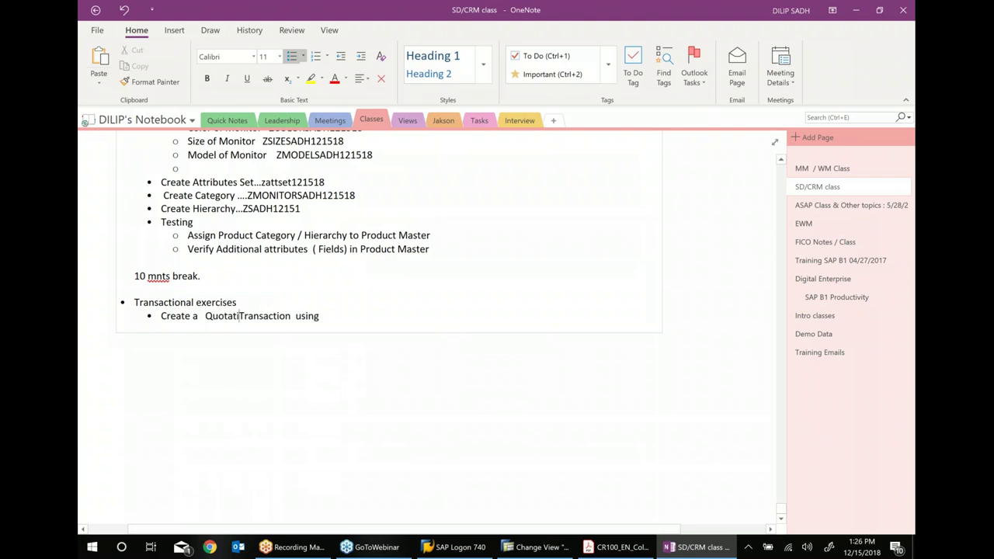
left_click(370, 324)
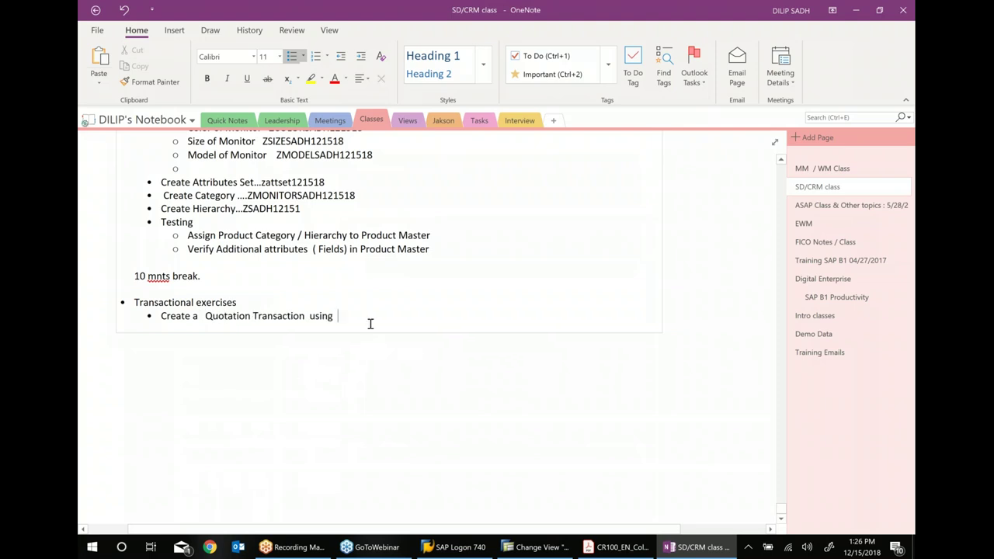
type("standard Quotation do")
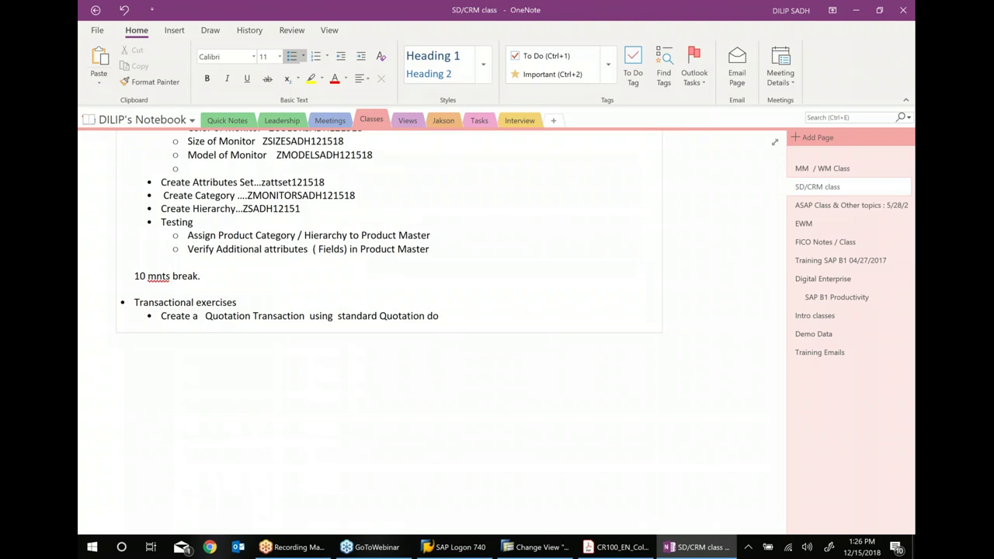
type("c type AG")
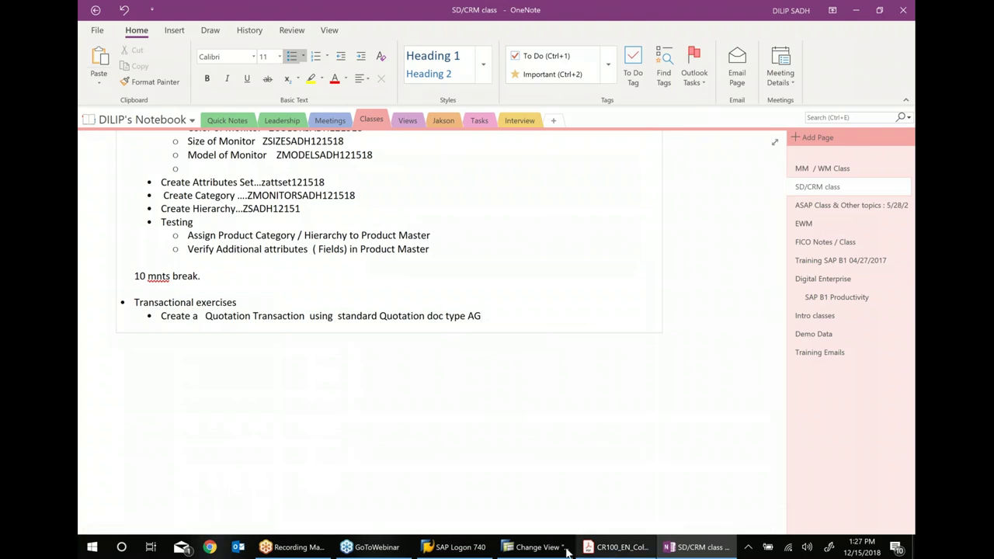
Step: Switch to SAP, leave the transaction type customizing and the IMG, and start Maintain Sales Orders from the Sales folder
left_click(541, 547)
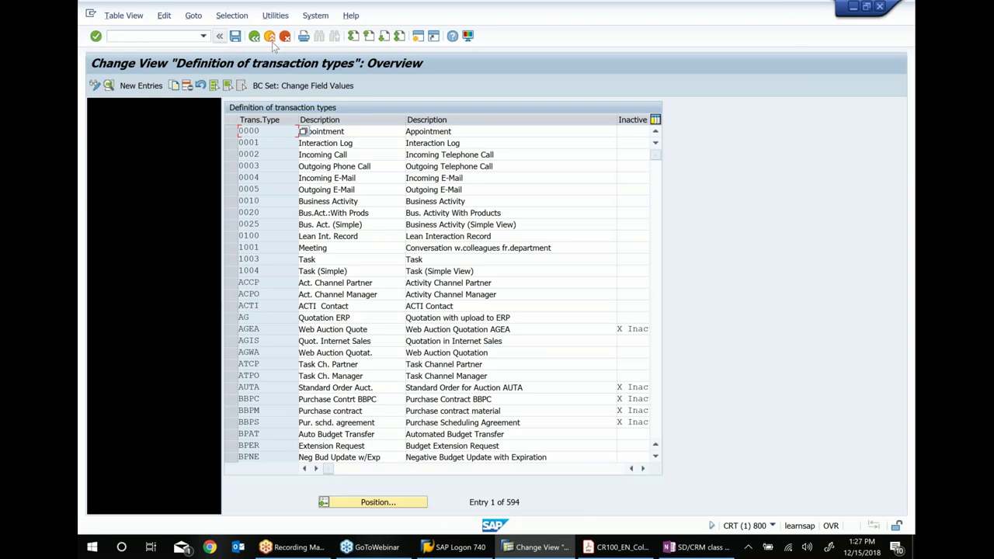
left_click(254, 37)
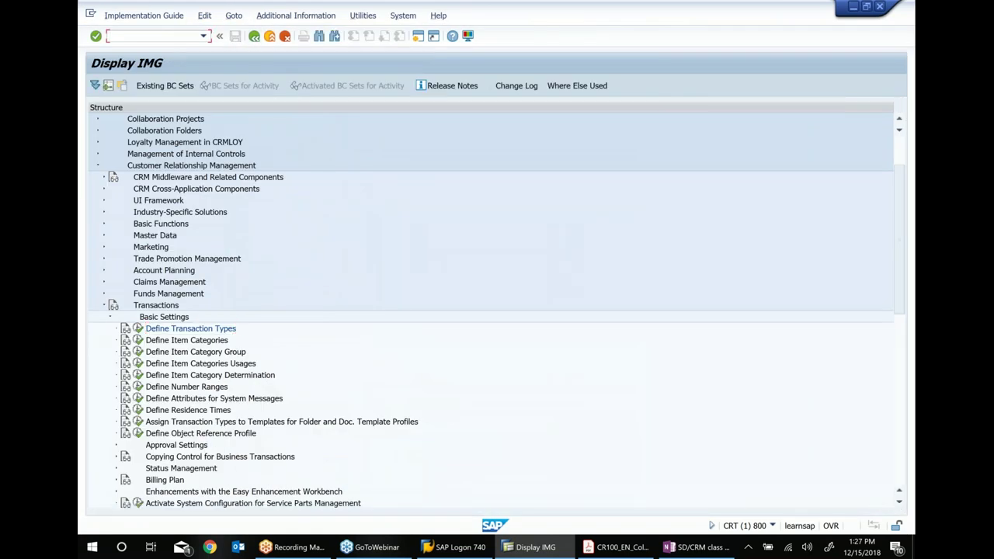
key("F3")
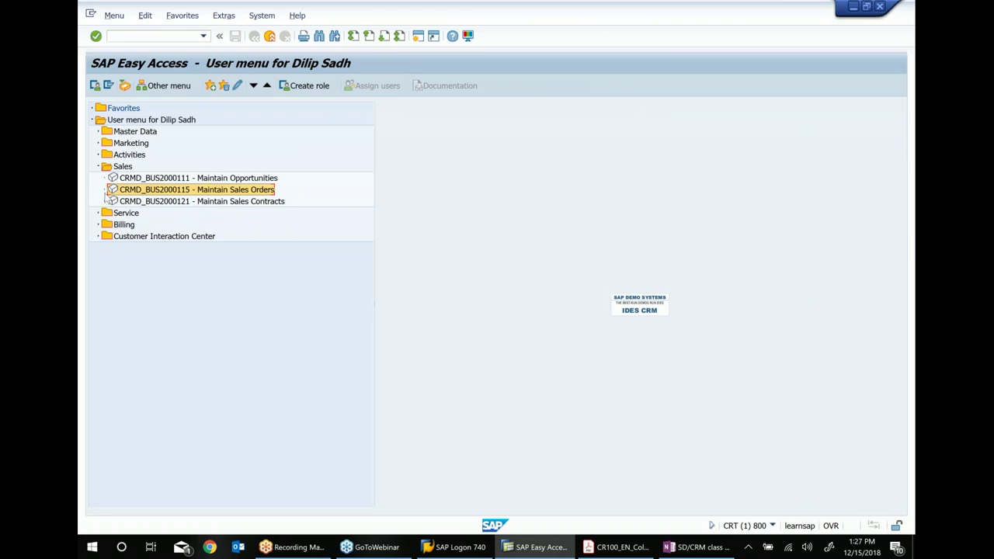
left_click(111, 169)
double_click(218, 194)
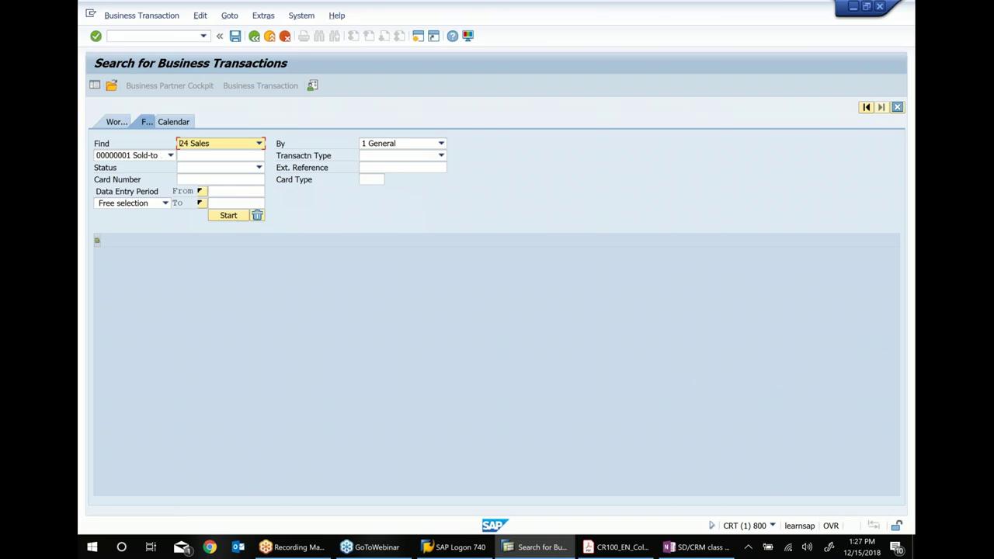
Step: Start a new ERP quotation and assign 19MEGASTORE as sold-to party, searching business partners by the name *MEGASTORE*
left_click(98, 87)
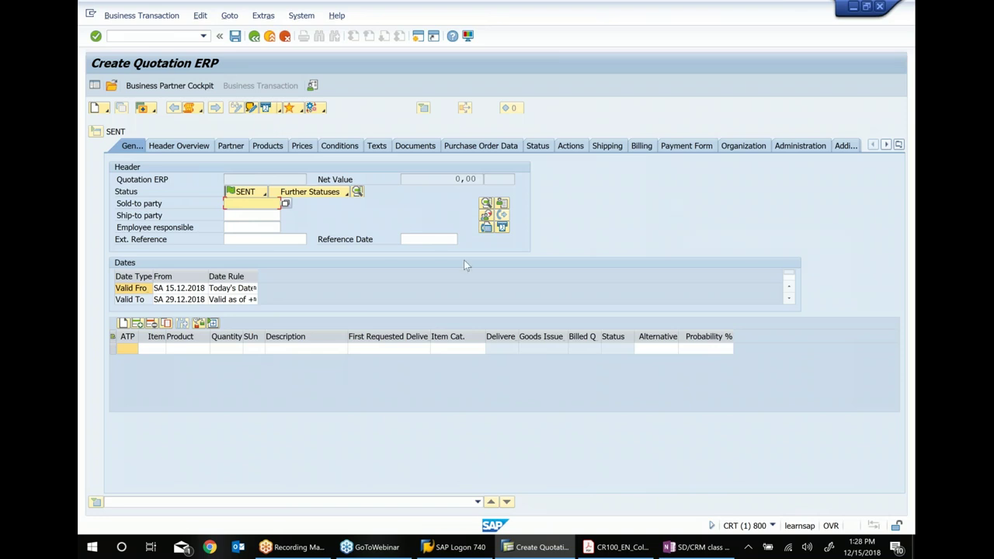
left_click(312, 224)
key("F4")
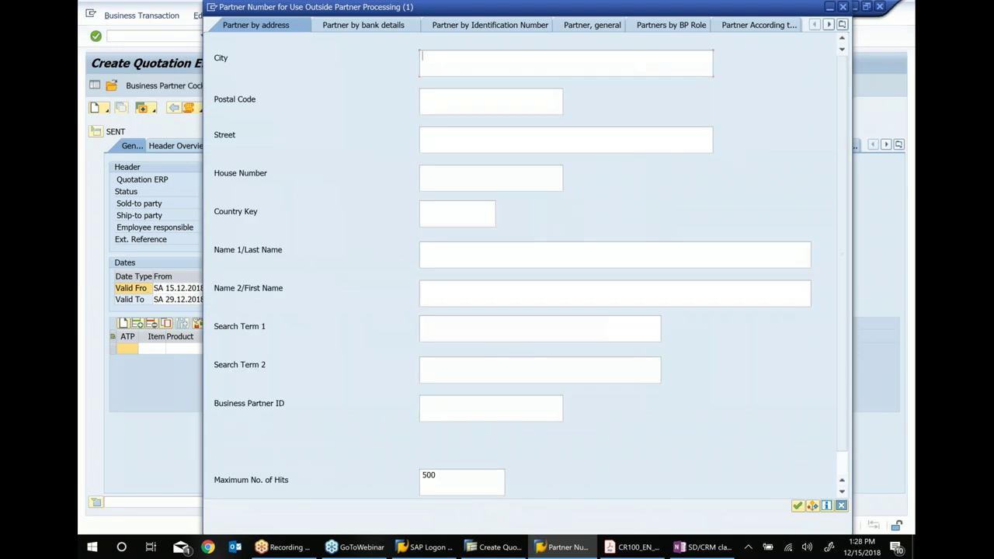
left_click(459, 259)
type("*ME")
type("GASTORE")
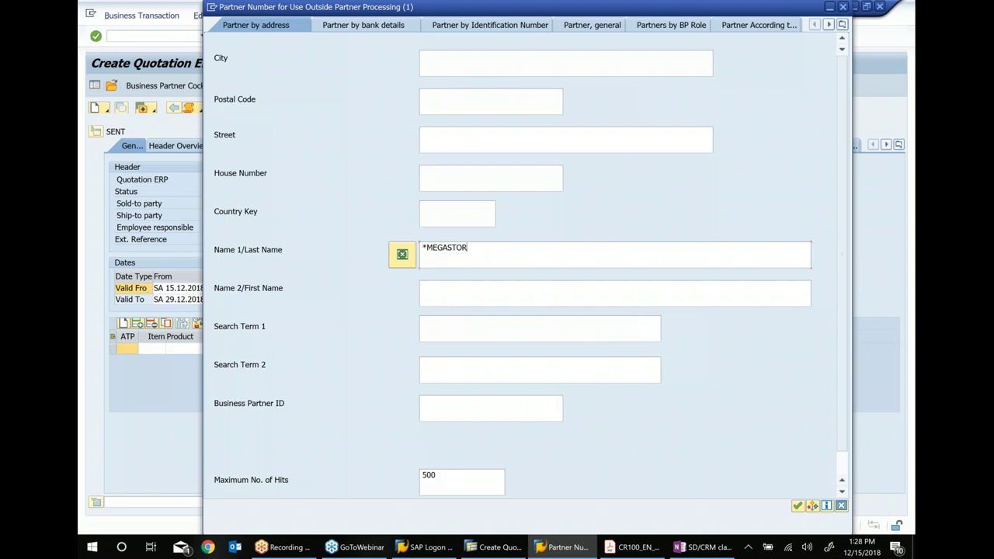
type("*")
key("Return")
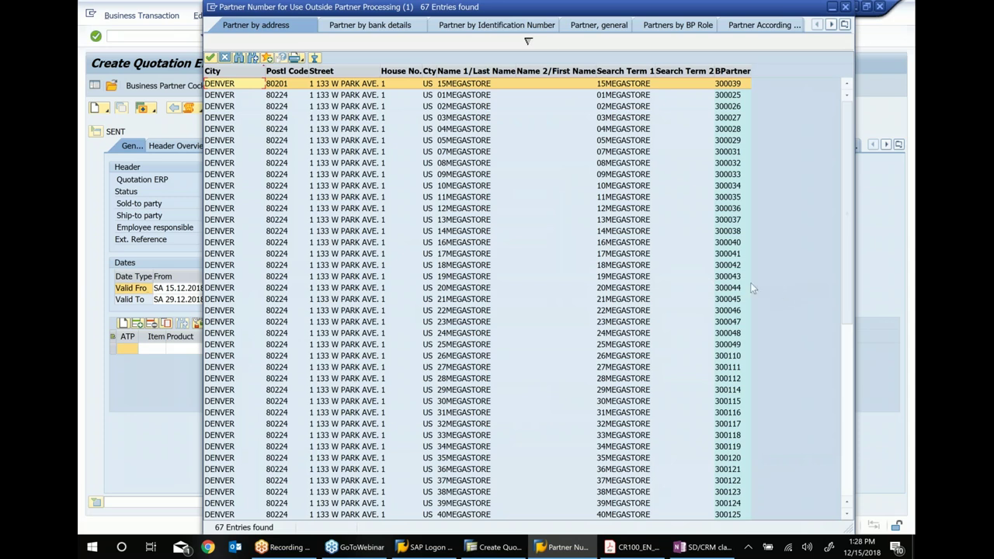
double_click(735, 277)
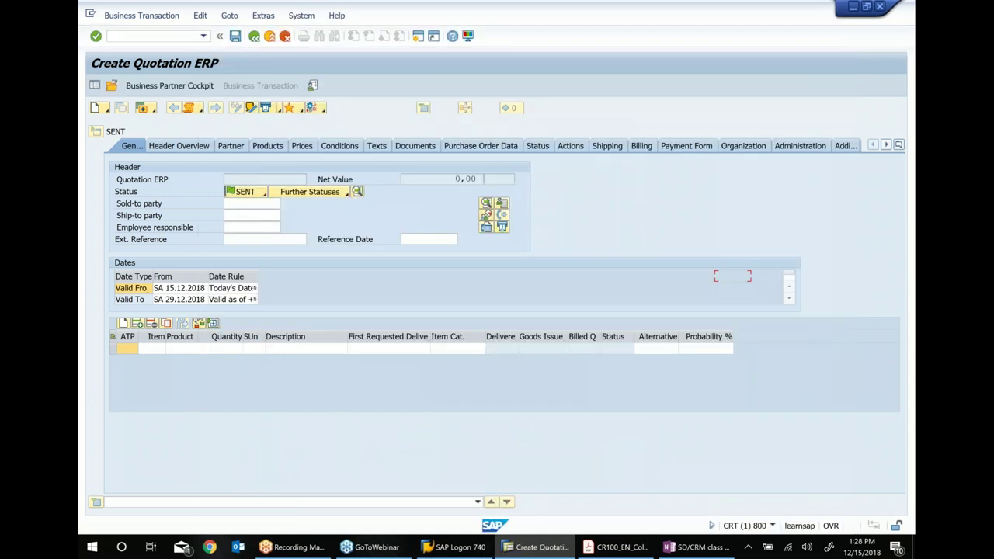
key("Return")
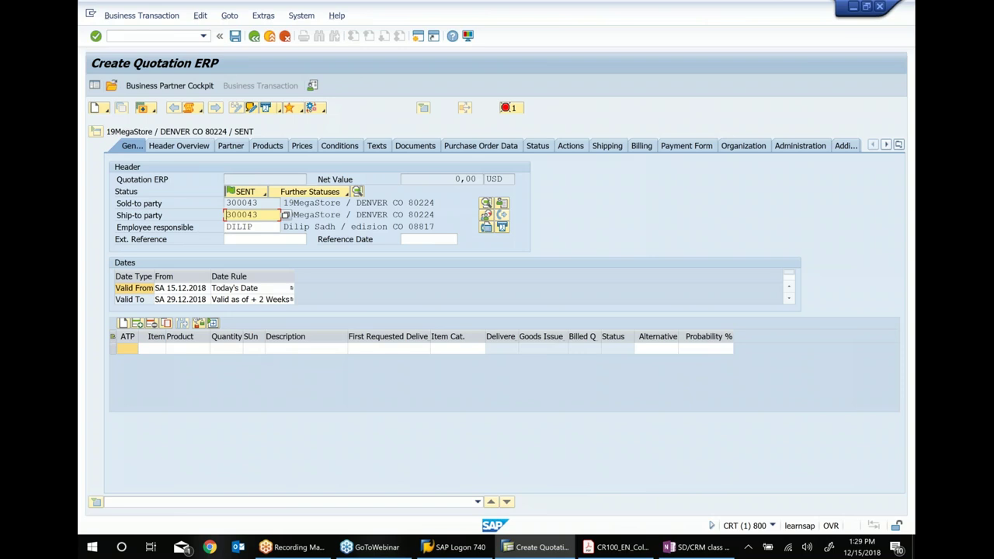
Step: Widen the item table's Product column and enter an item with product HT-1010 and quantity 10
left_click(203, 347)
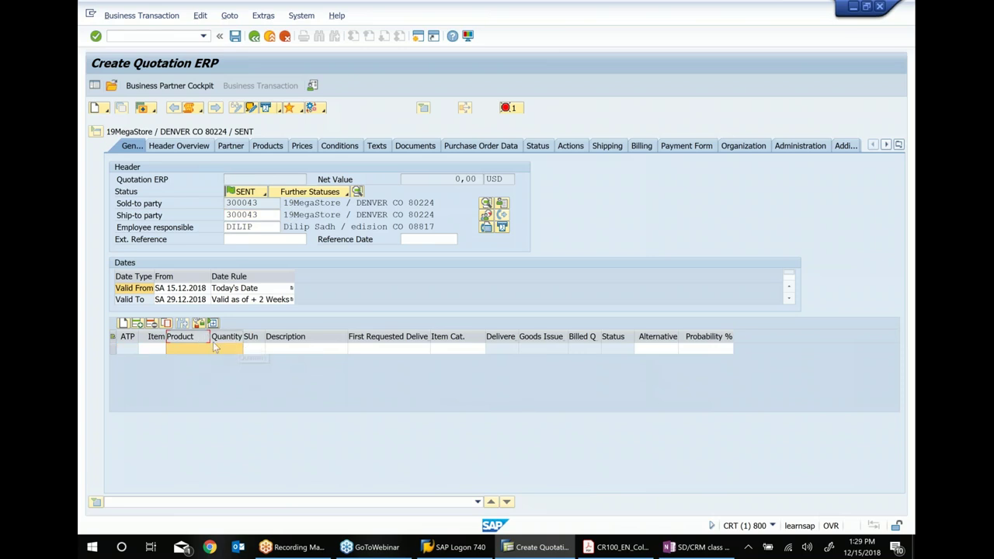
left_click_drag(210, 342, 251, 346)
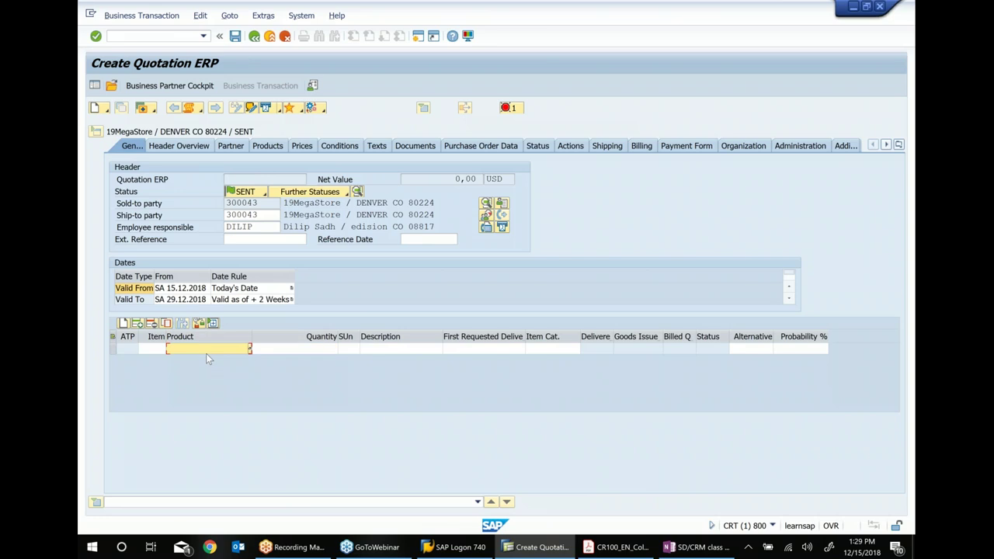
type("HT-1010")
key("Tab")
type("10")
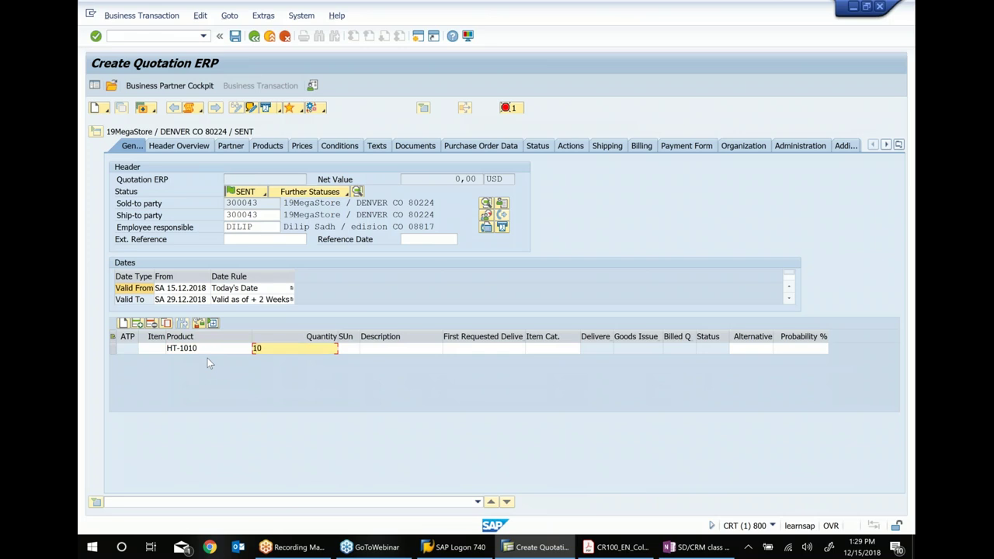
key("Return")
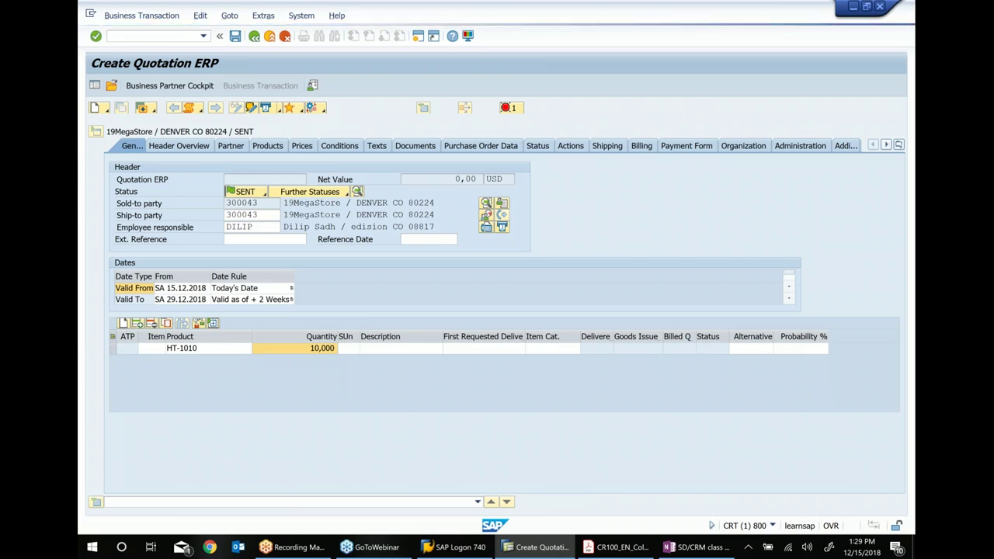
key("Return")
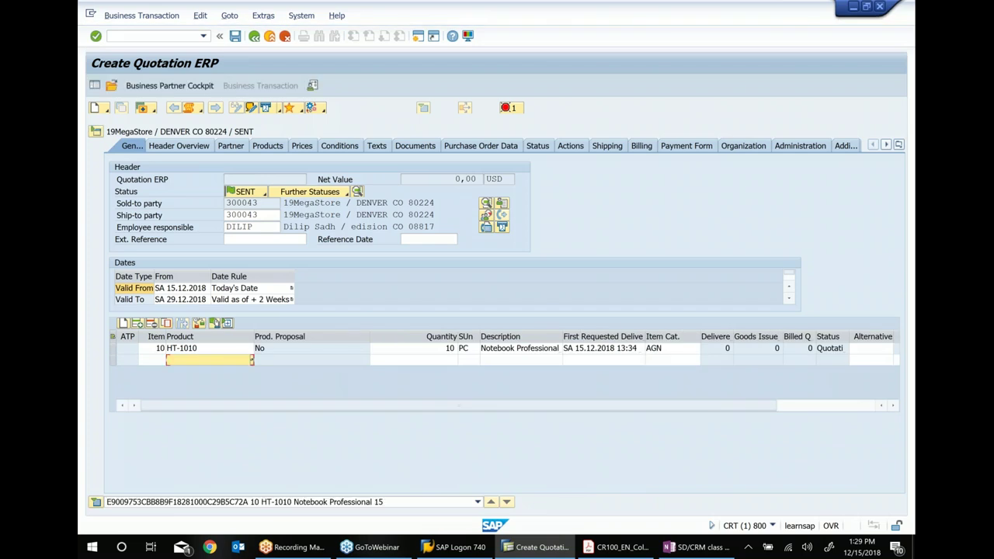
Step: Set the quotation's external reference to 11 and its reference date to 15.12.2018
left_click(259, 240)
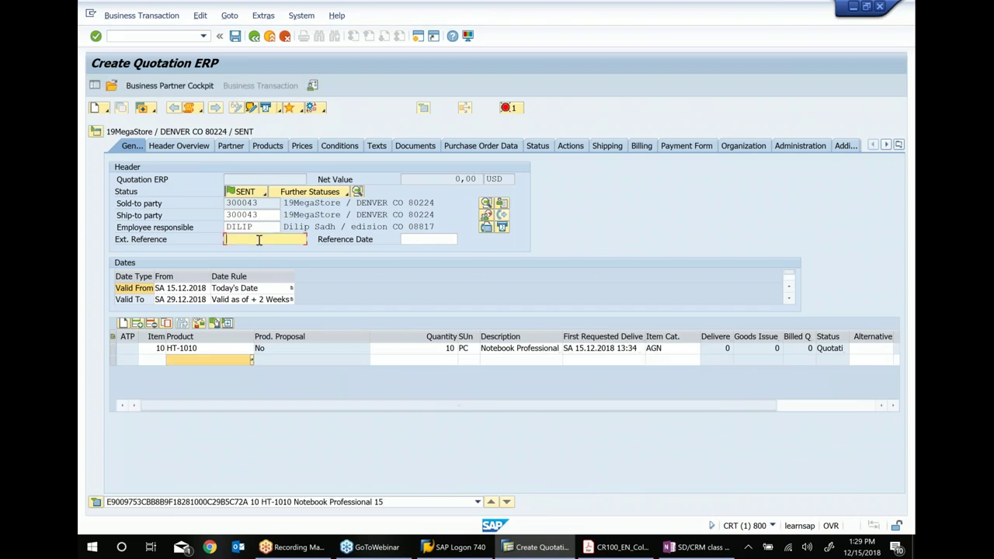
type("11")
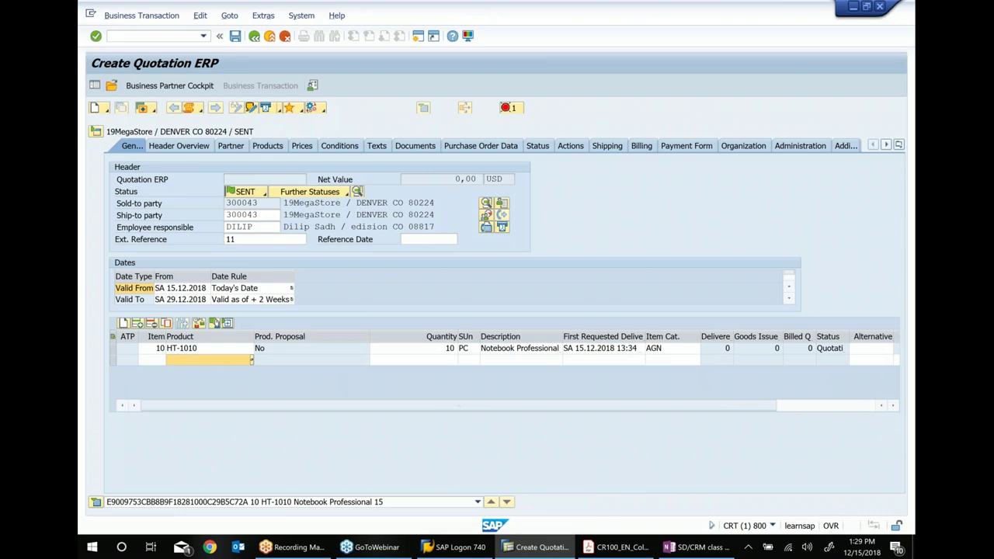
left_click(252, 214)
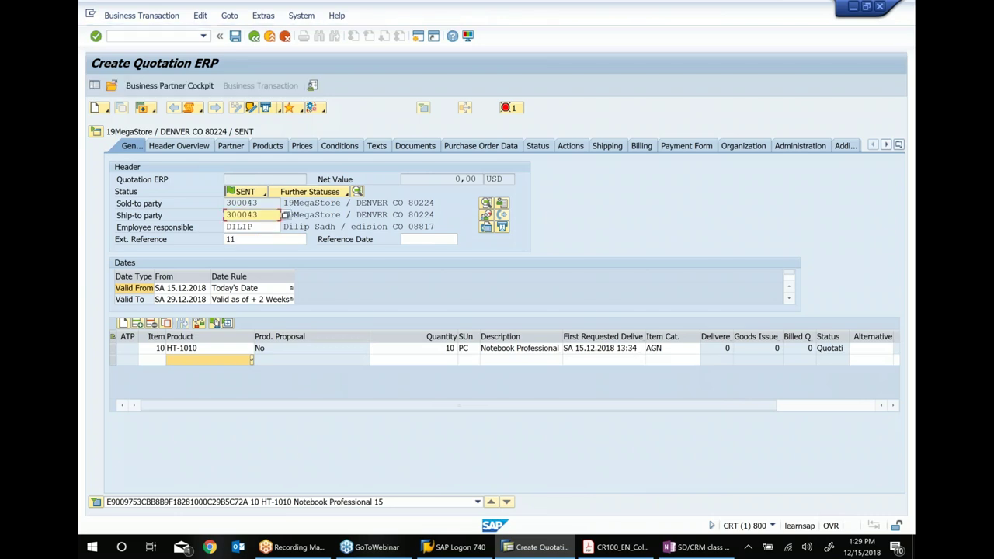
left_click(400, 240)
left_click(454, 239)
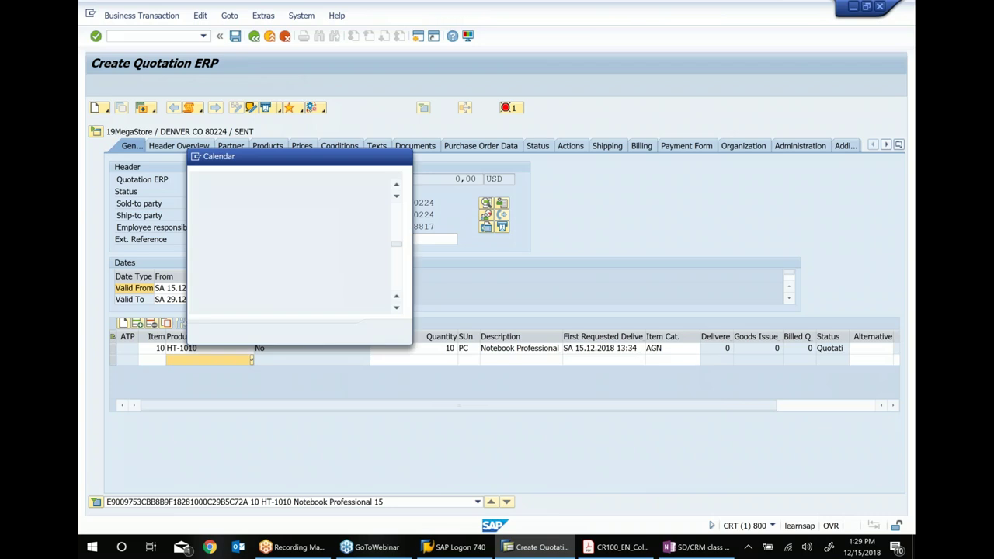
double_click(358, 255)
key("Return")
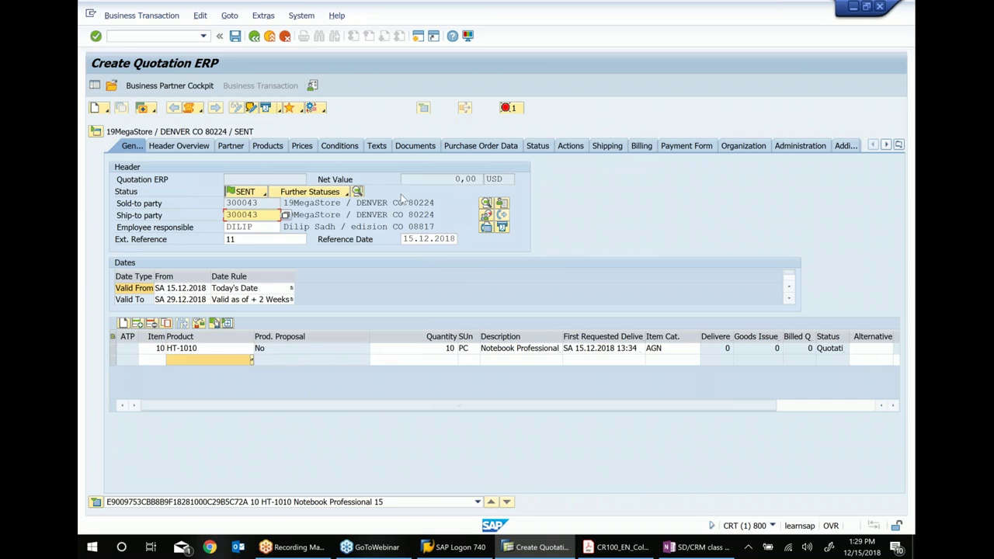
Step: Review the error log of the quotation and close it again
left_click(509, 108)
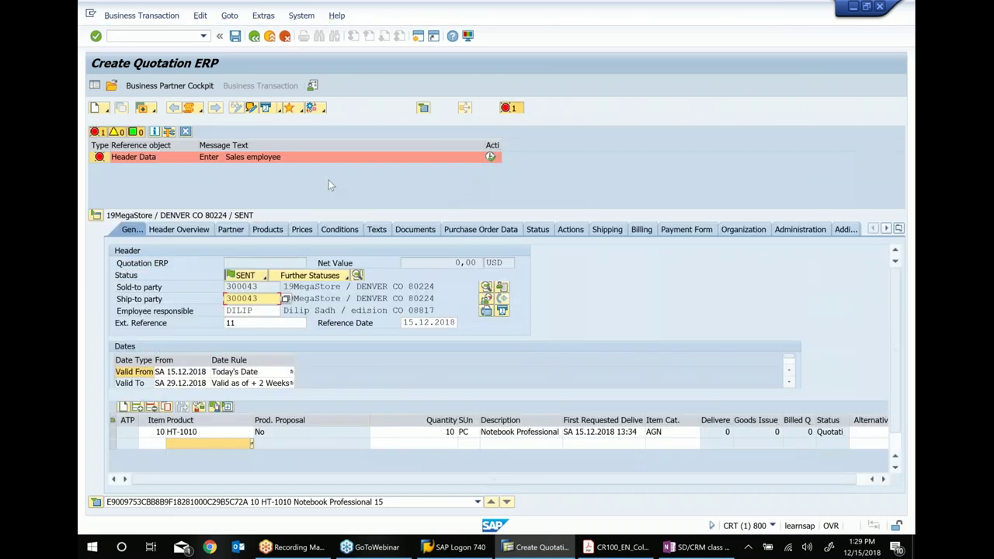
left_click(511, 110)
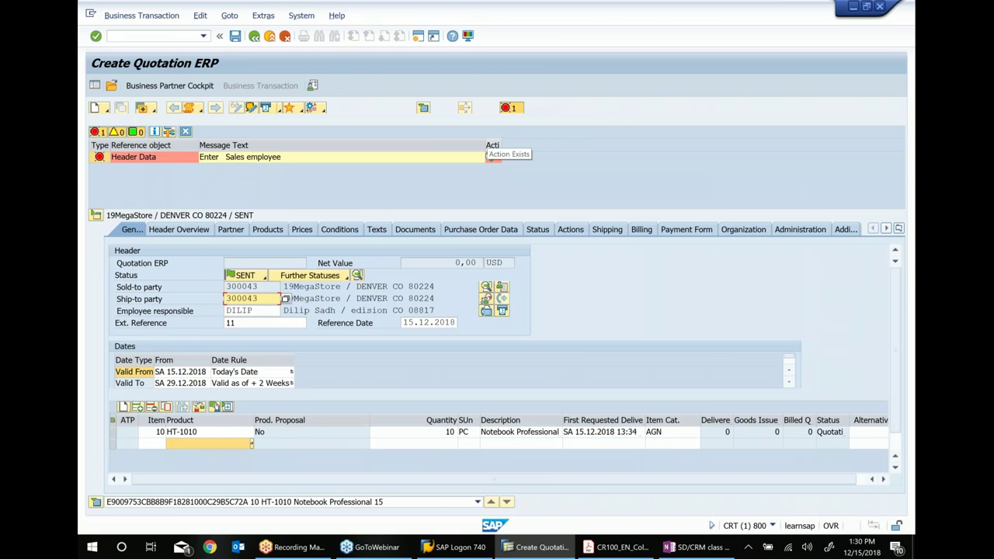
left_click(514, 109)
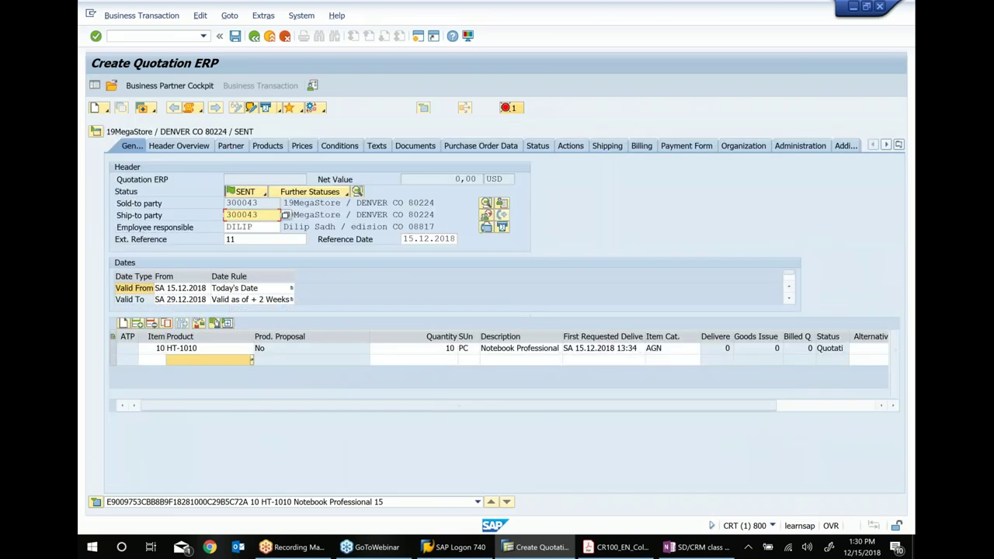
Step: Add the partner function 00000012 Sales employee with the employee's partner ID, return to the general header data, and save the quotation
left_click(235, 148)
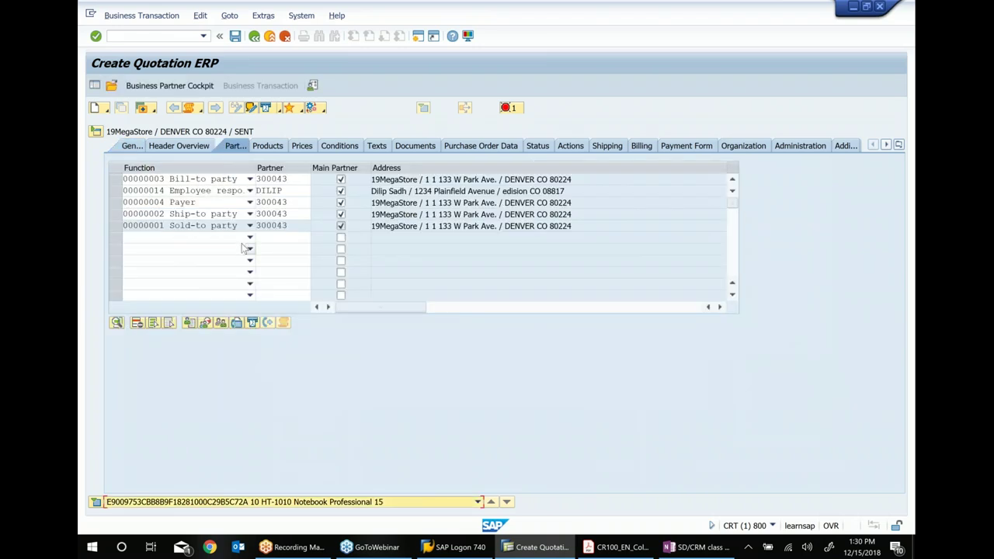
left_click(250, 237)
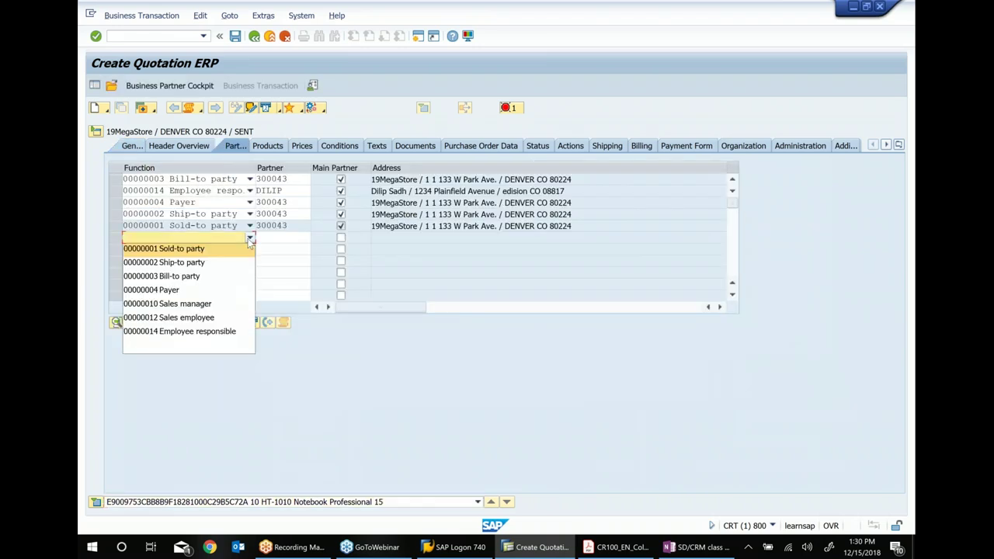
left_click(223, 317)
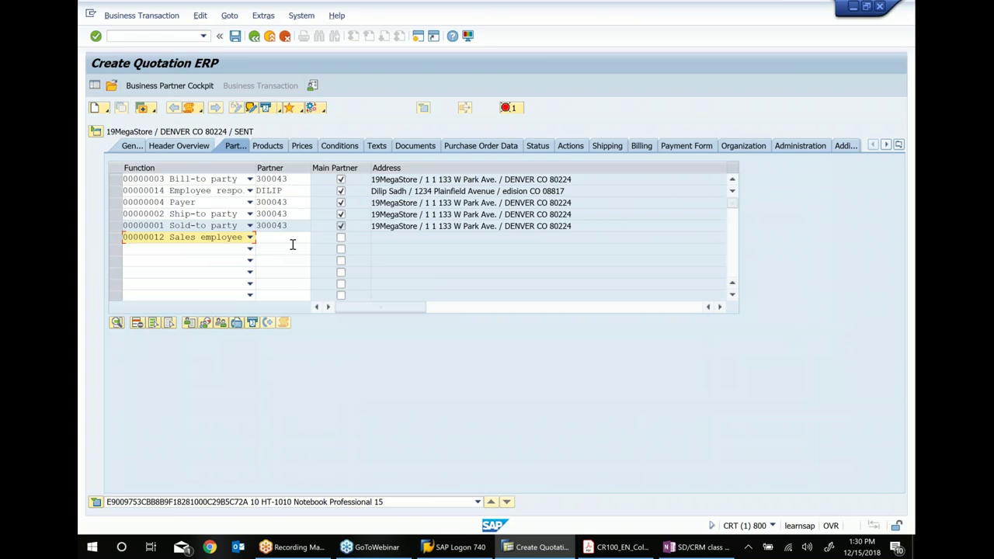
left_click(289, 238)
type("DILIP")
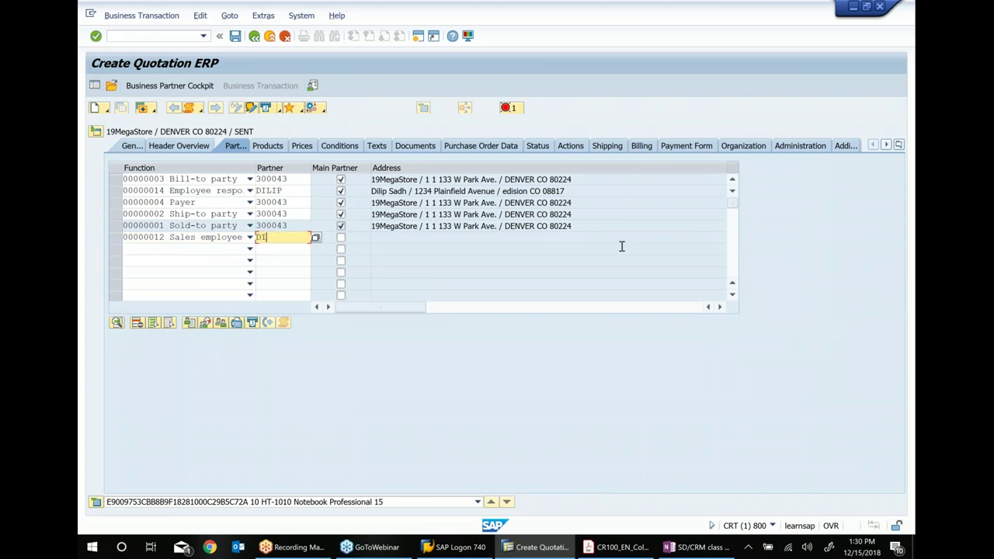
key("Return")
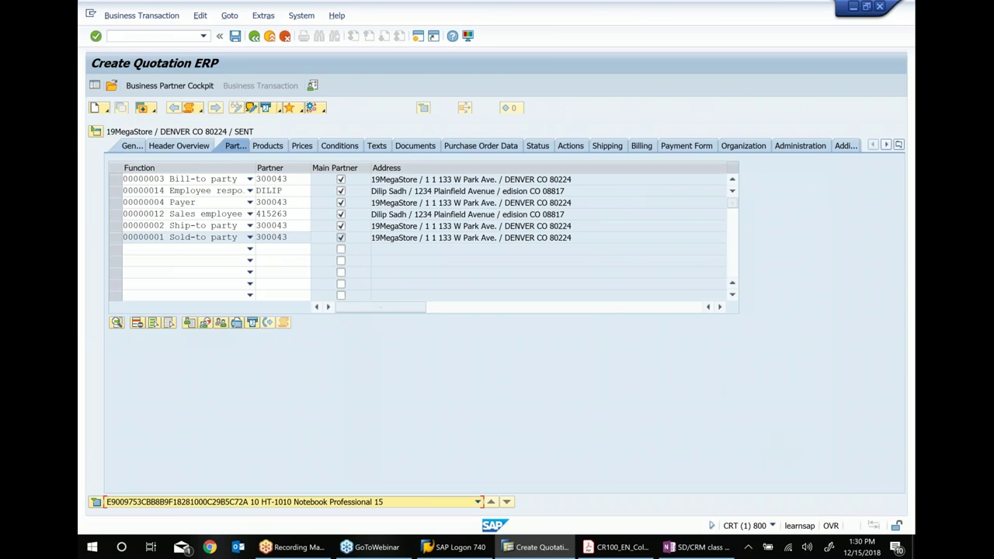
left_click(126, 147)
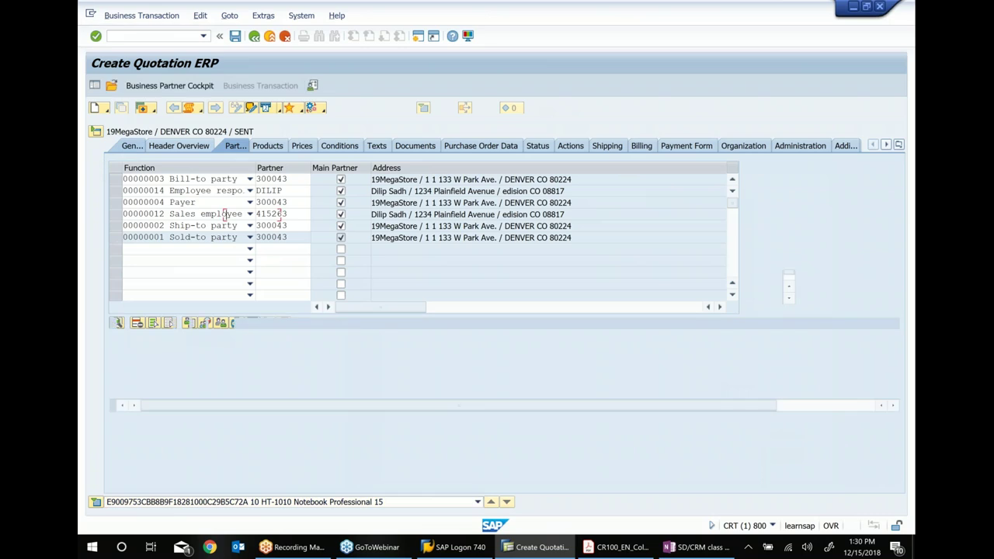
left_click(234, 39)
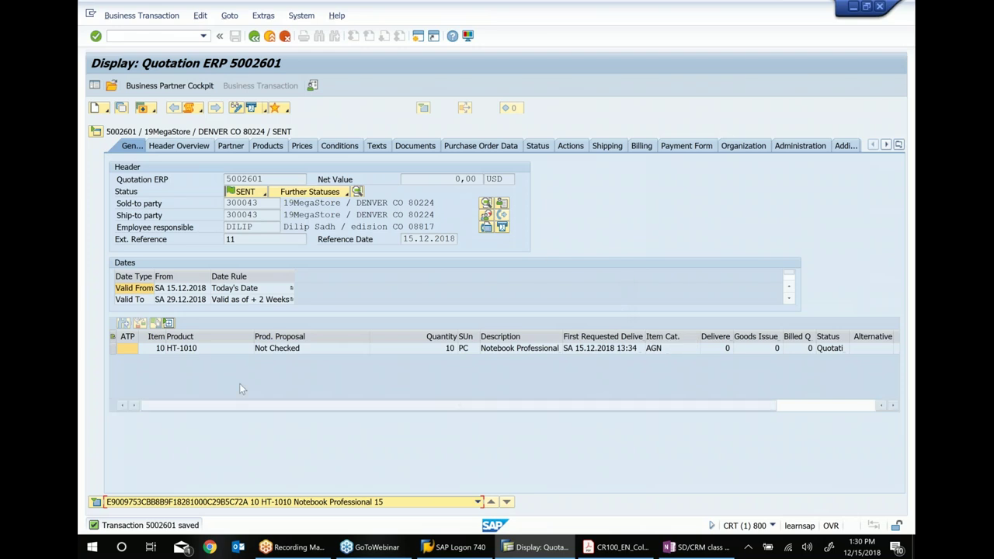
Step: Copy the saved quotation's number to the end of the doc type AG bullet in OneNote, separated from AG by spaces
double_click(243, 179)
key("ctrl+c")
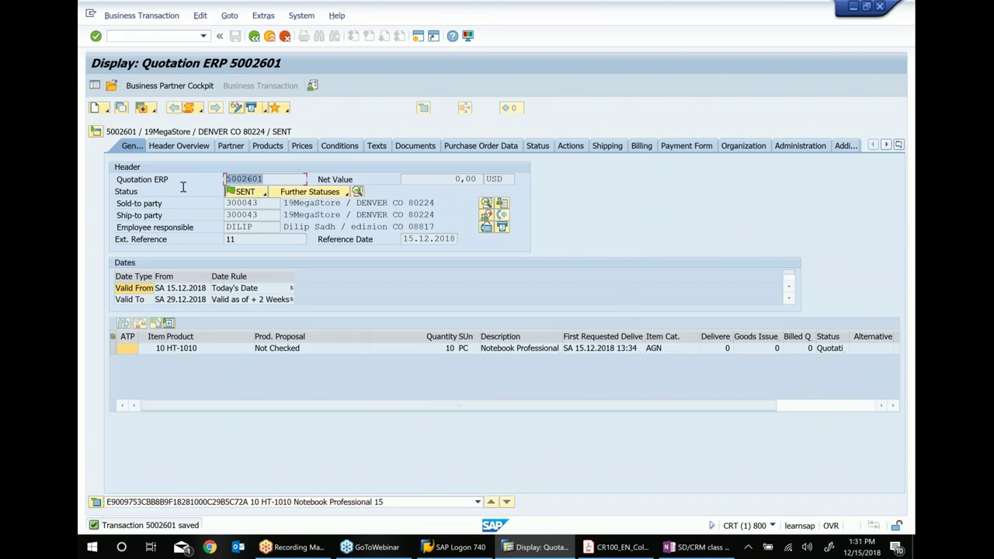
left_click(699, 547)
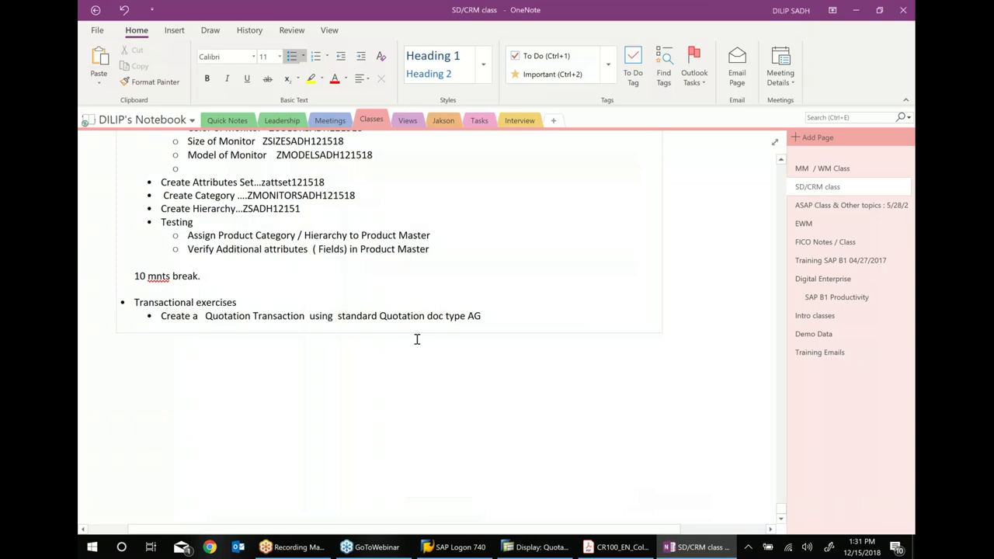
key("ctrl+v")
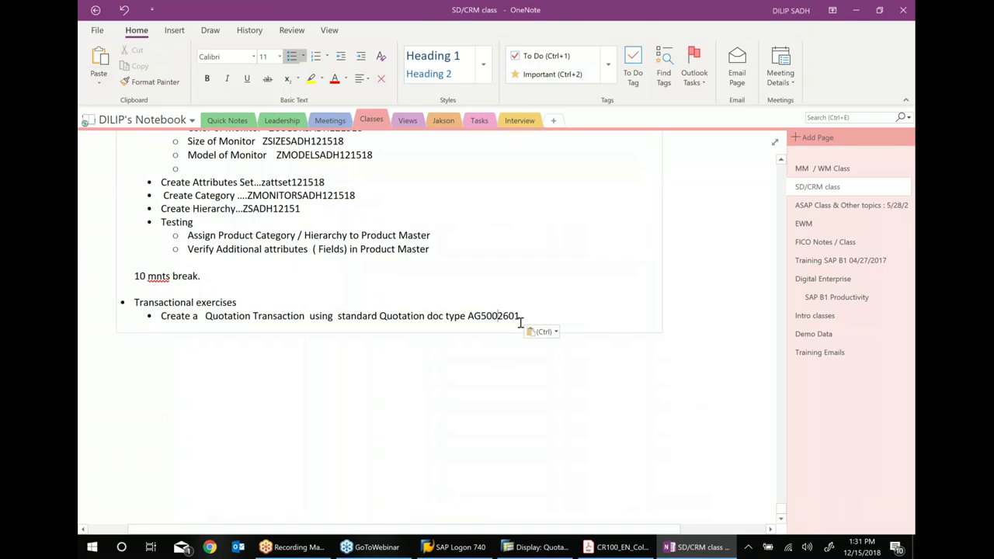
key("Left")
key("Left")
key("Left")
key("Left")
key("Left")
key("Left")
key("Left")
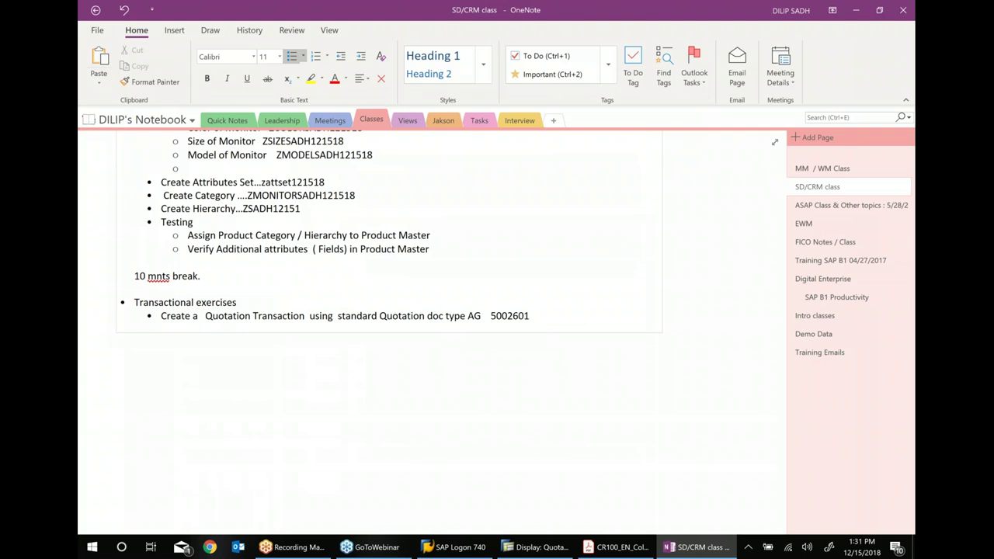
Step: Add the bullet "Create a Sales order with reference to Quotation" below the AG quotation entry, correcting the misspelled "with"
left_click(576, 323)
key("Return")
type("cR")
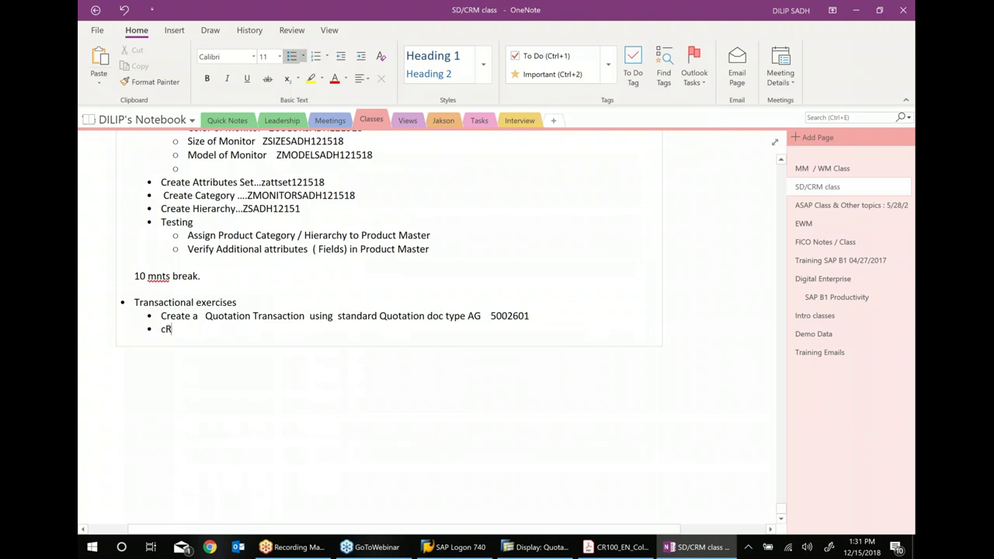
type("EATE a Sales order")
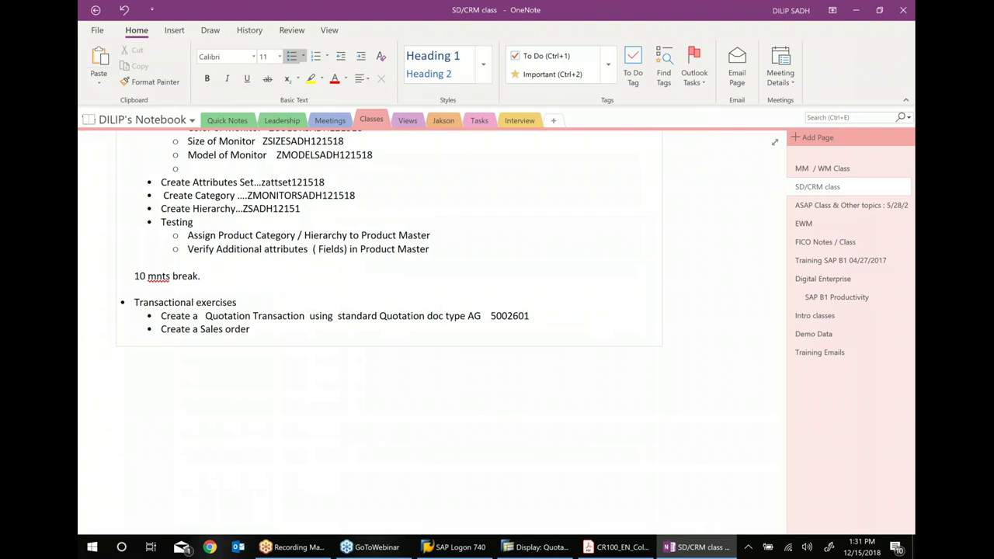
type(" writh referen ce t")
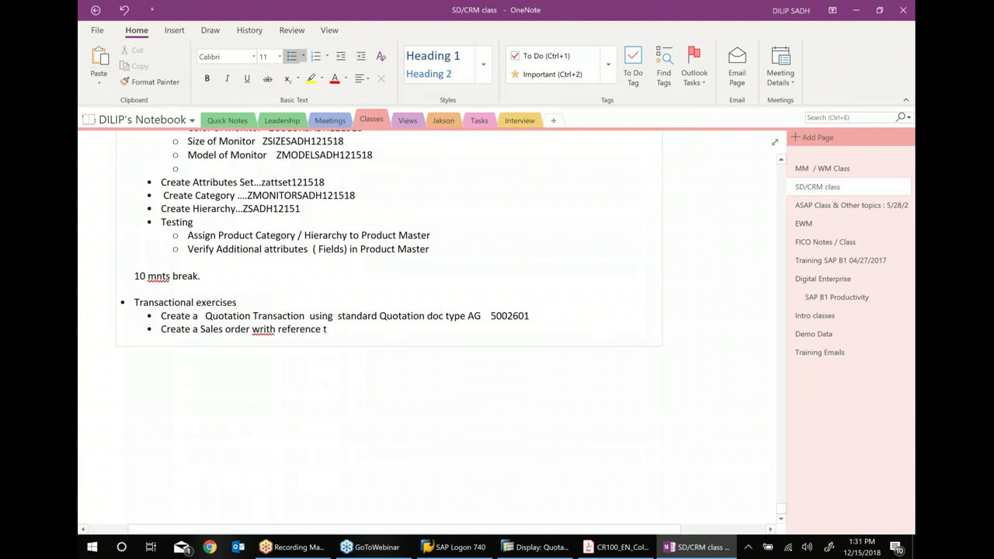
type("o Quotation")
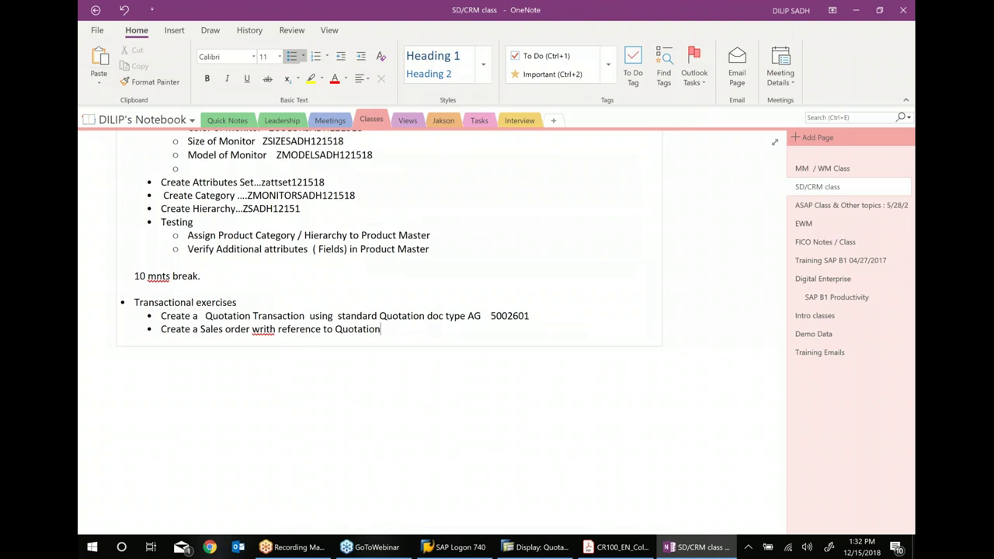
right_click(278, 330)
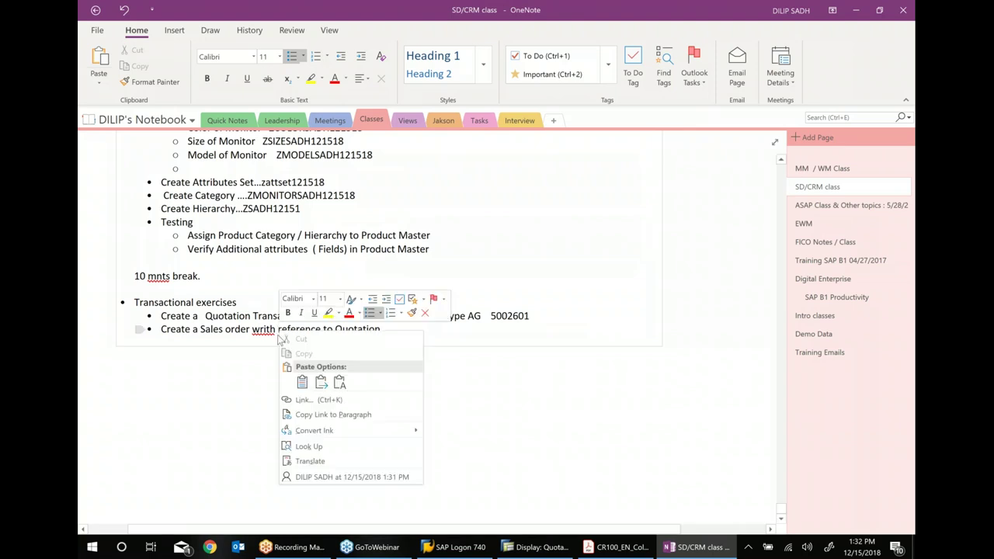
left_click(236, 351)
right_click(264, 329)
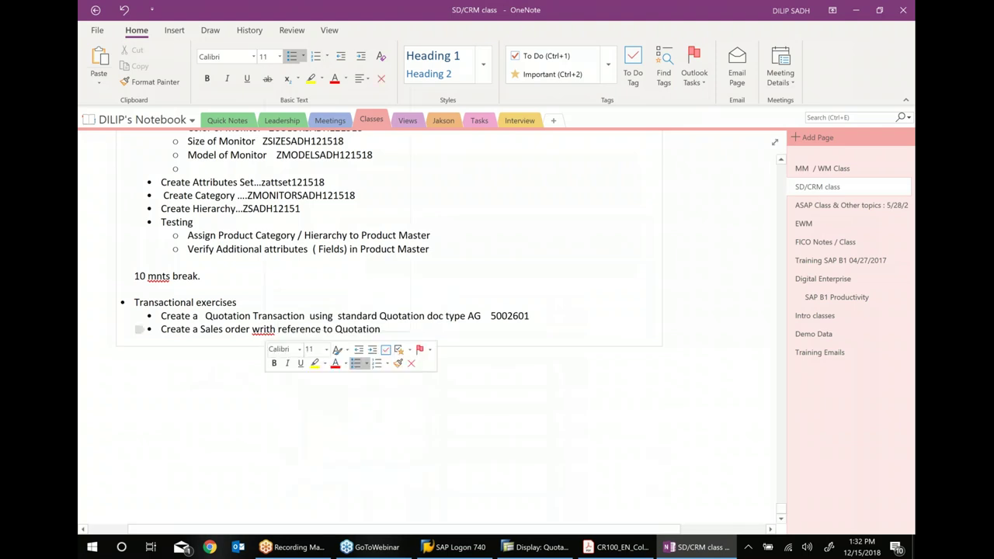
left_click(306, 93)
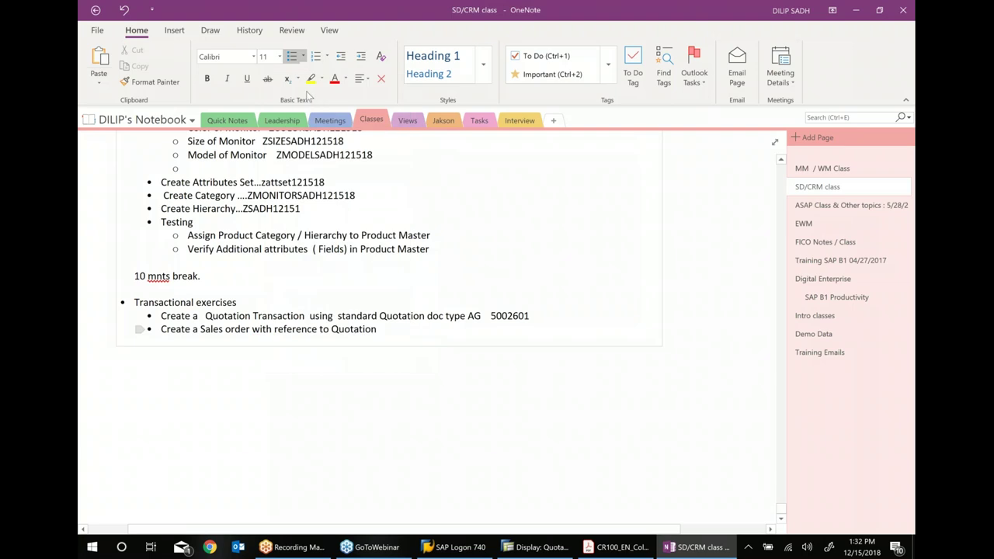
Step: Switch to SAP, put the saved quotation in edit mode, and create a follow-up business activity of type Appointment
left_click(570, 548)
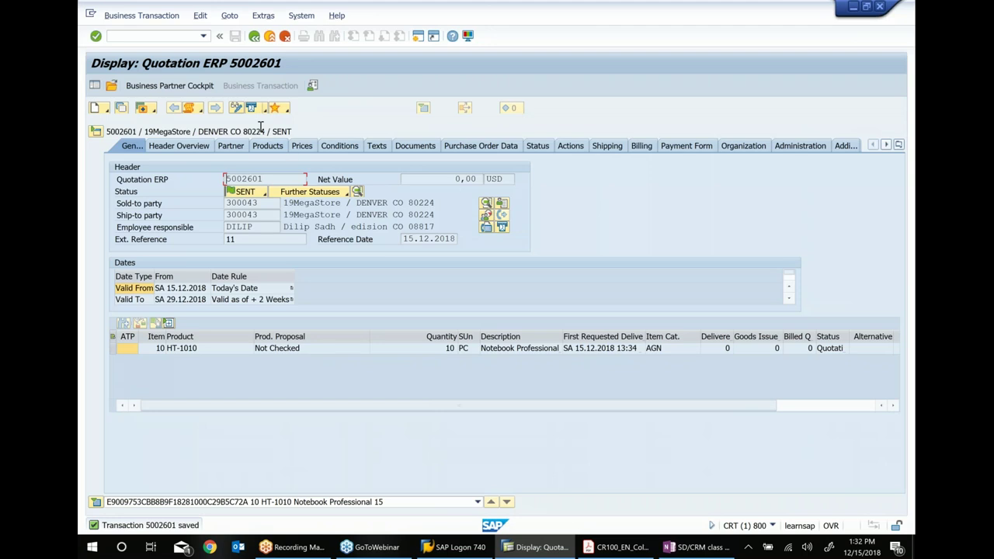
left_click(238, 108)
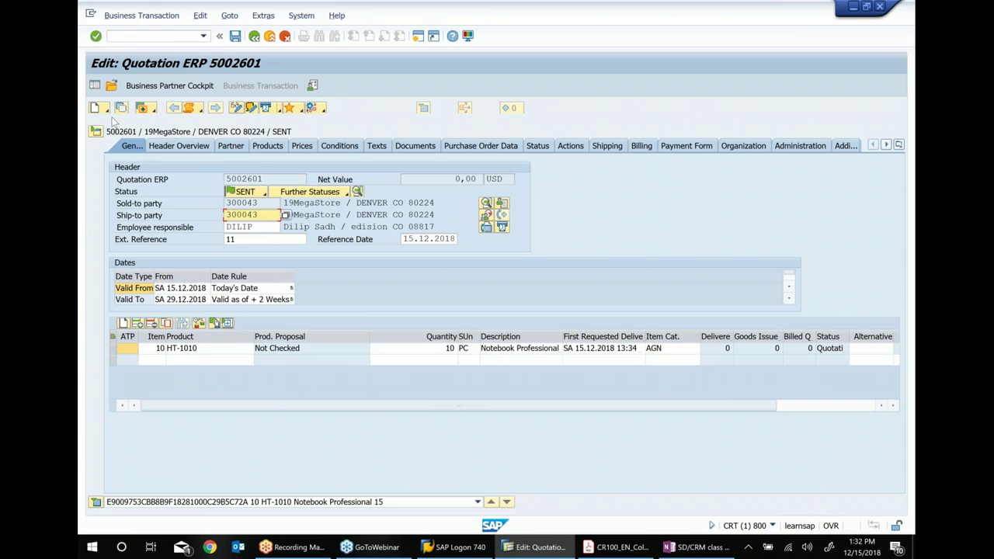
left_click(143, 108)
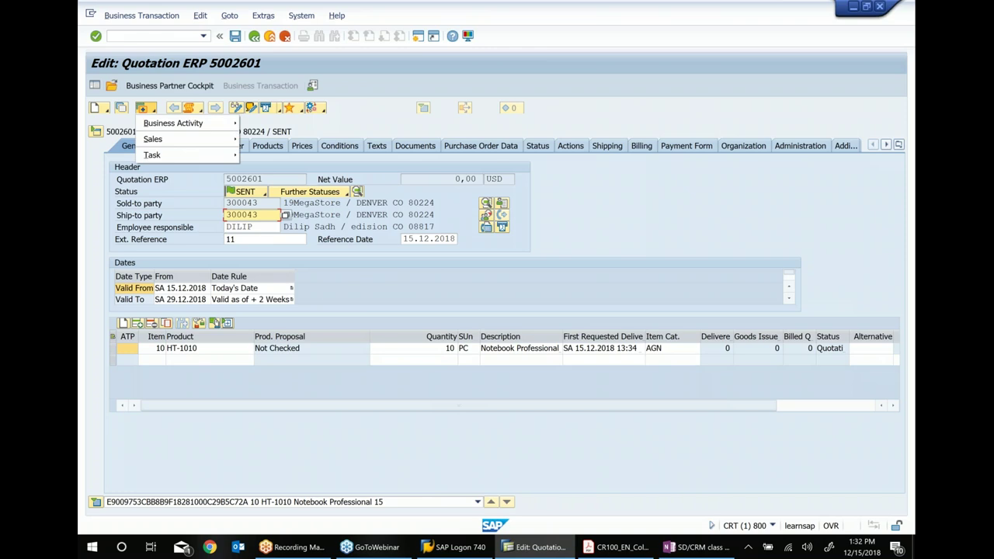
mouse_move(153, 140)
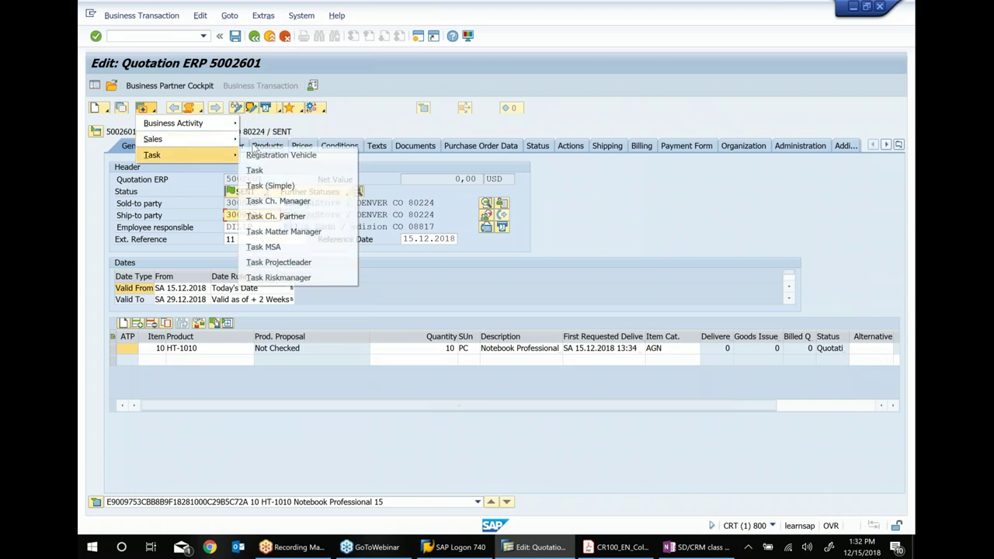
mouse_move(202, 137)
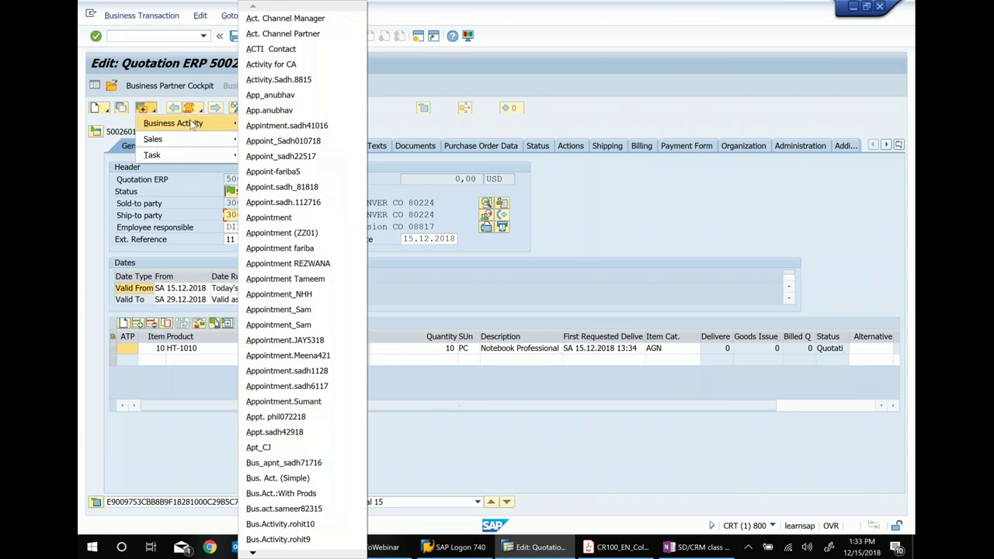
left_click(300, 224)
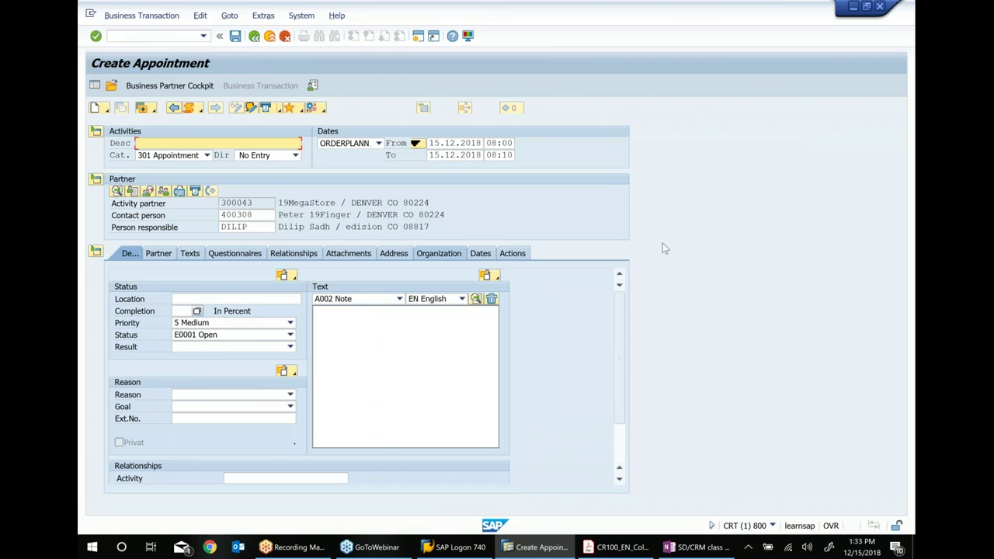
Step: Describe the appointment as "Appoitnment with customer" and set its location to "location of customer"
type("Appointment with customer")
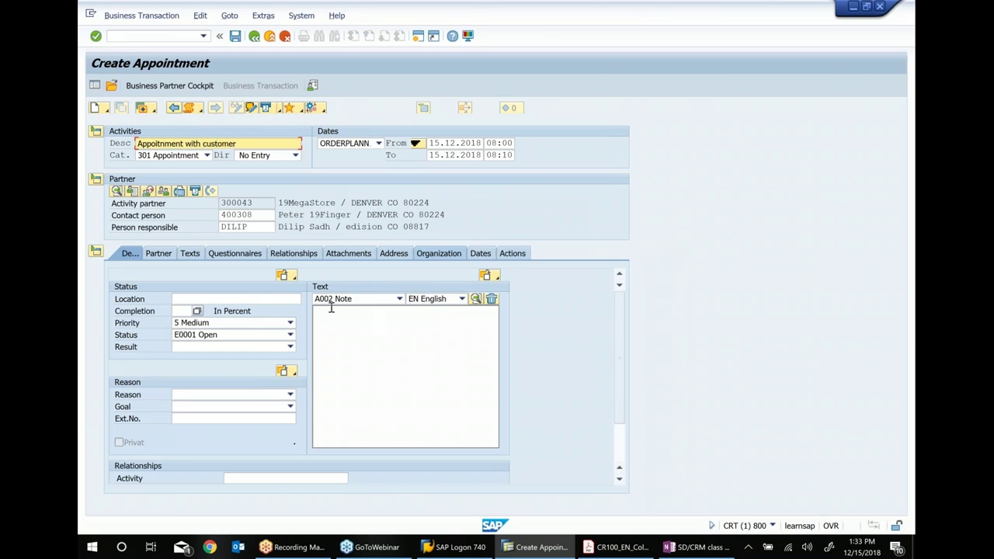
left_click(294, 299)
type("location of customer")
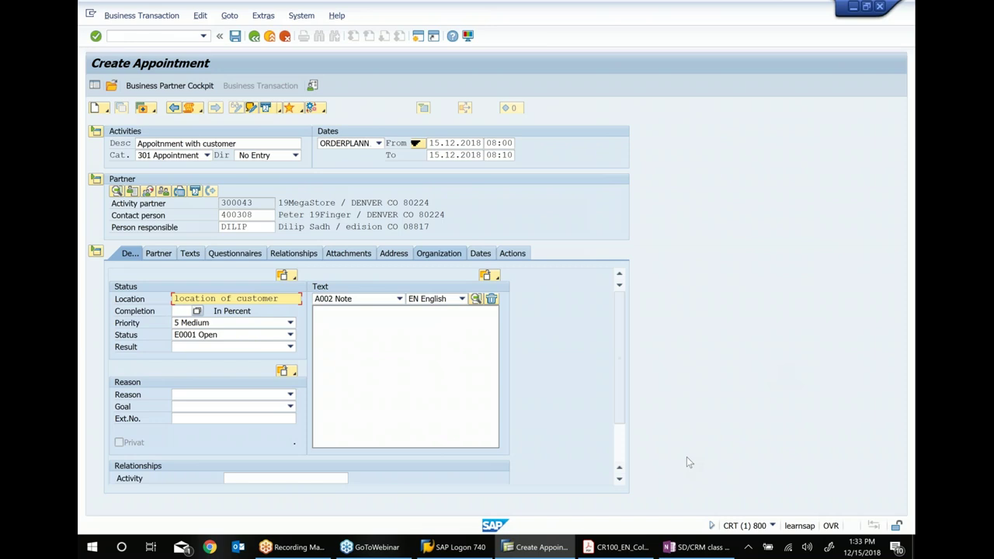
left_click(290, 335)
left_click(233, 355)
left_click(289, 347)
key("Escape")
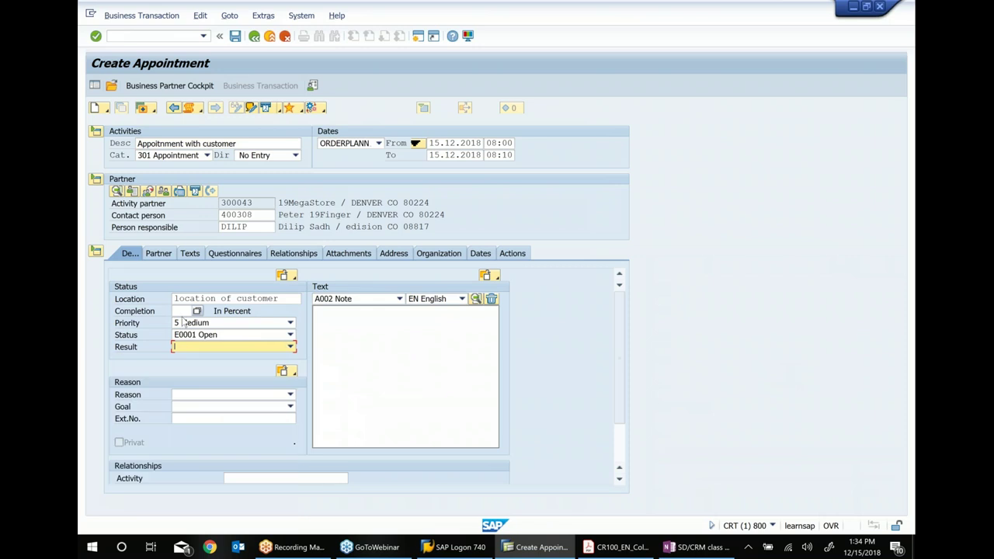
Step: Set the appointment's reason to A1A0000001A004 Negotiations and its goal to 001 Order placed
left_click(290, 394)
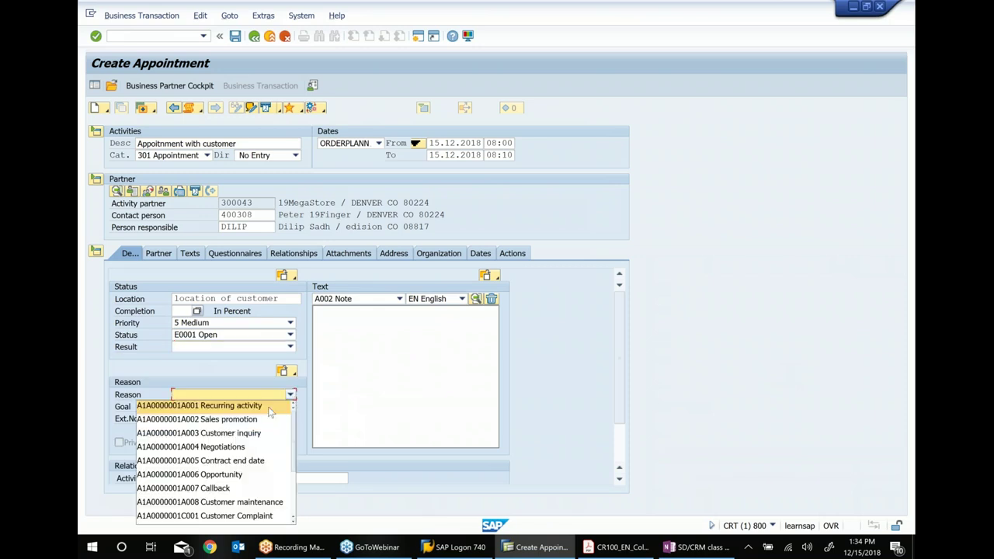
left_click(237, 448)
left_click(289, 406)
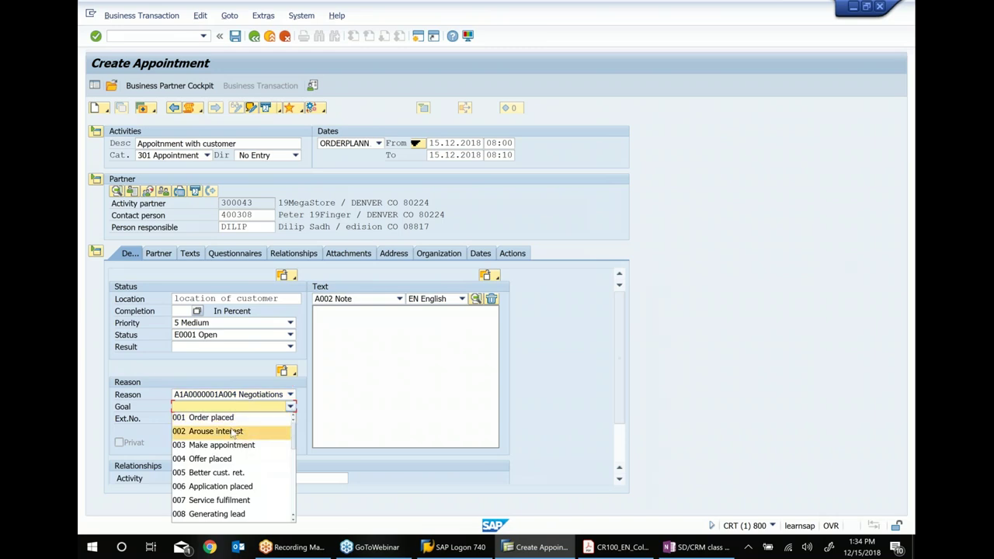
left_click(229, 418)
Step: Enter the note "Meeting customer with reference to our Quotation so we cna get order possibly placed." and save the appointment
left_click(350, 339)
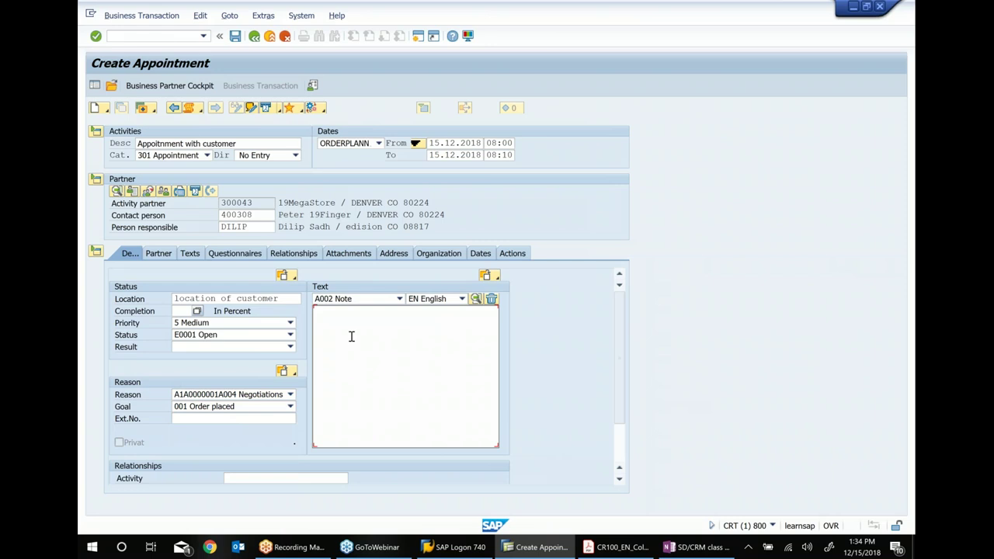
type("m")
key("BackSpace")
type("Meeting customer with reference ")
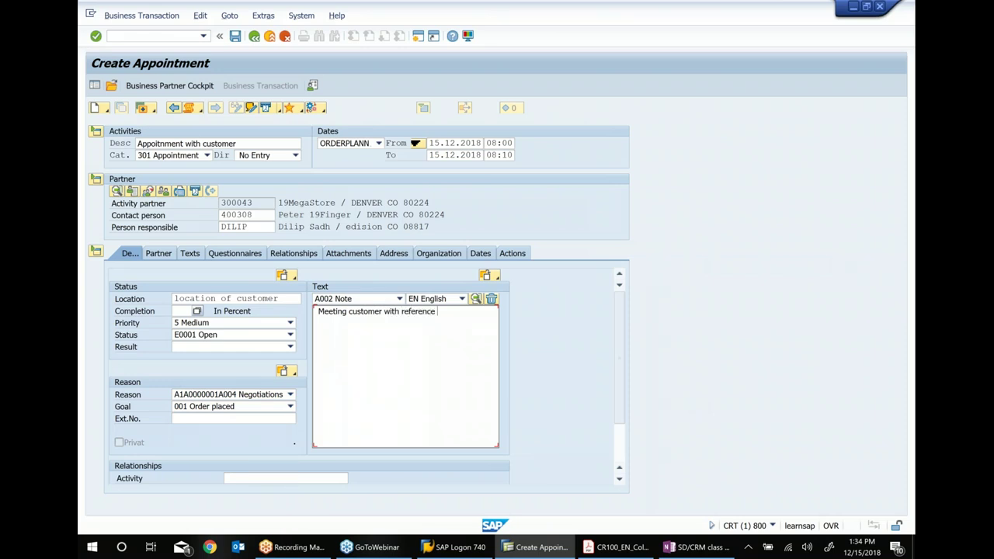
type("tio our Quotation so we cna ")
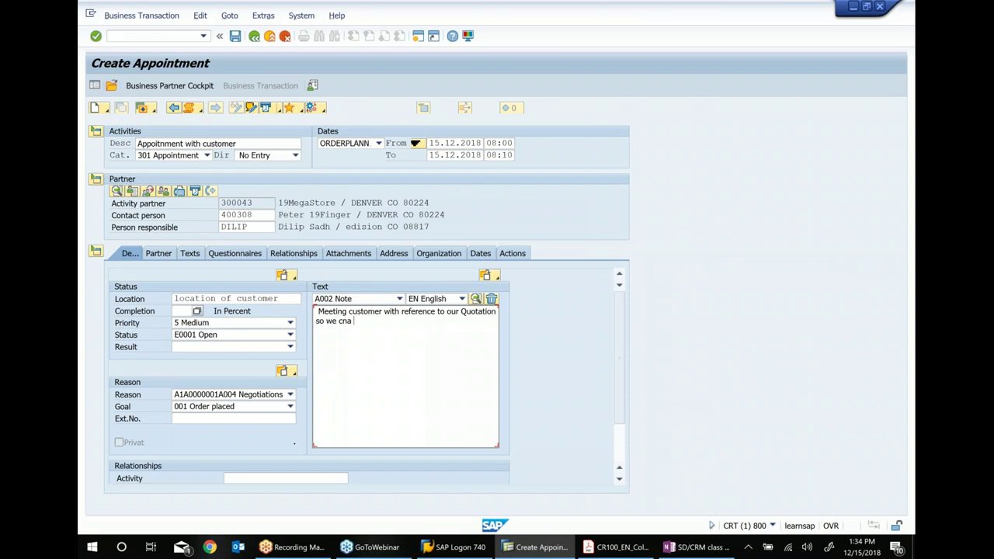
type("get order possibly placed.")
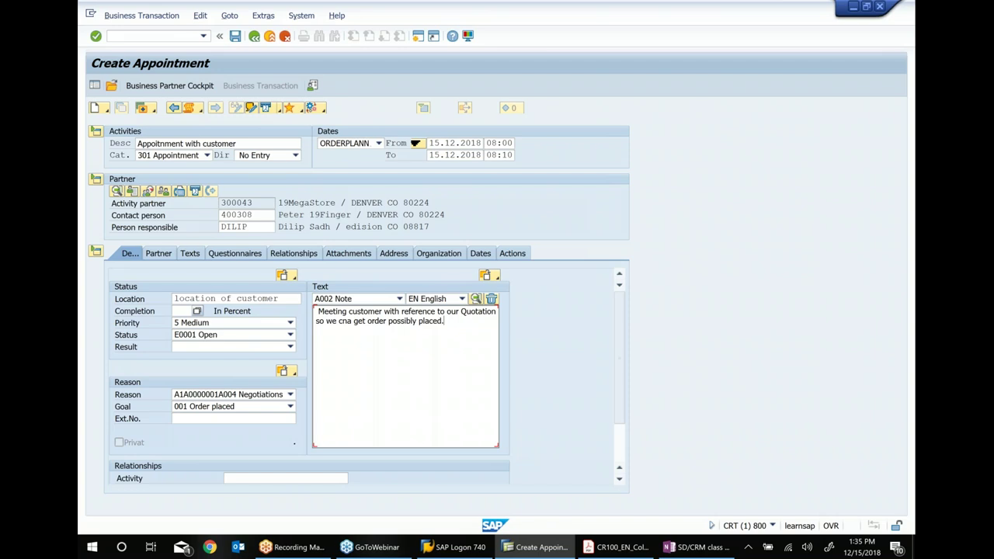
left_click(235, 36)
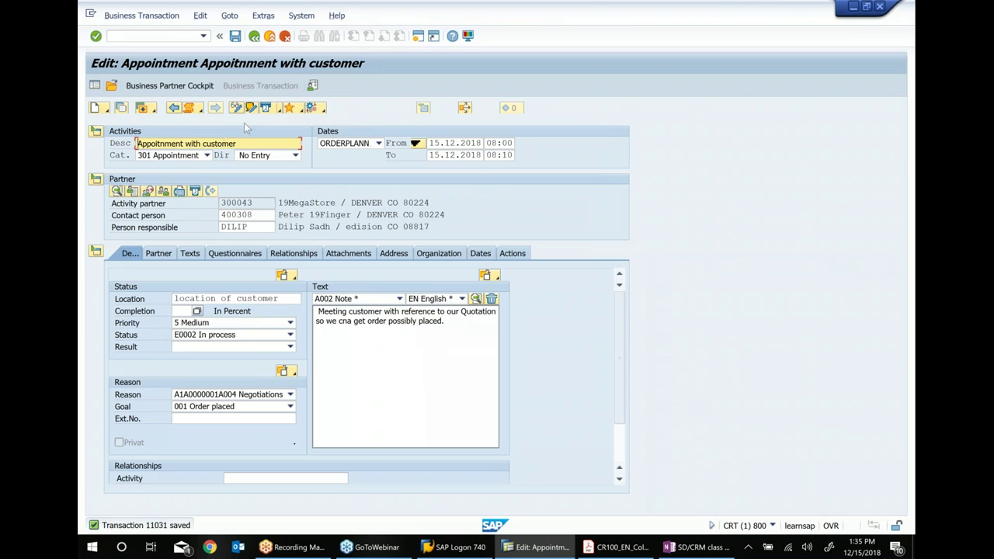
Step: Display the appointment's document flow and examine the overview linking it to the preceding quotation
left_click(465, 108)
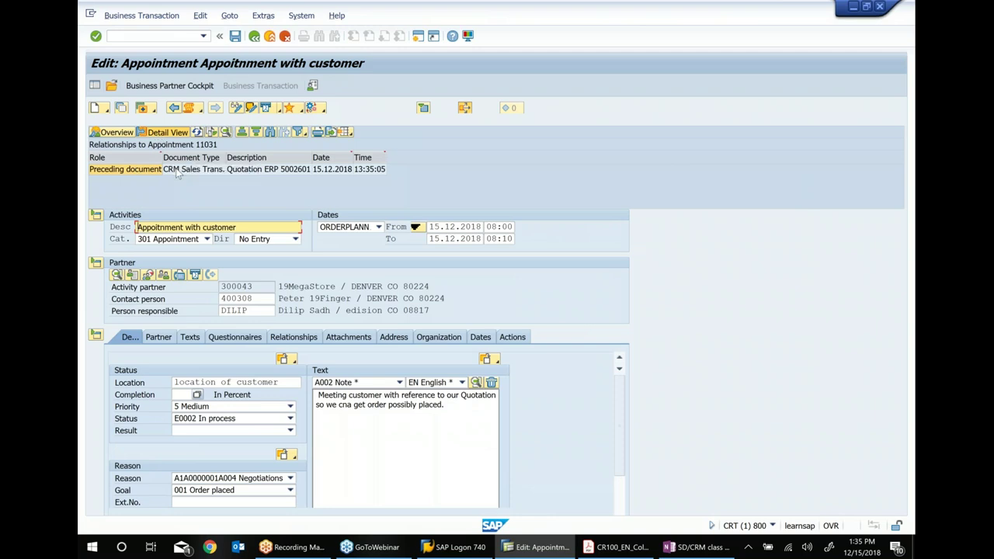
left_click(156, 169)
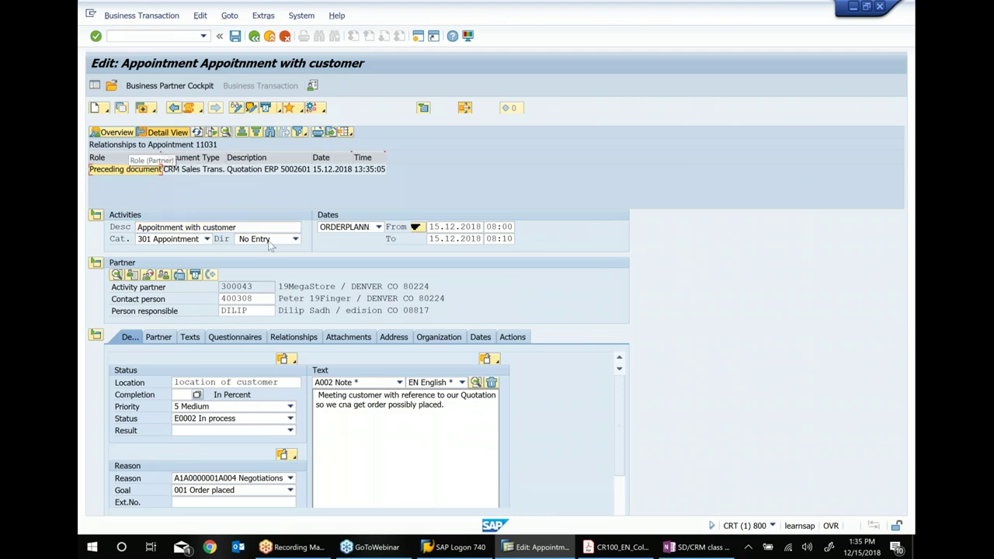
left_click(124, 134)
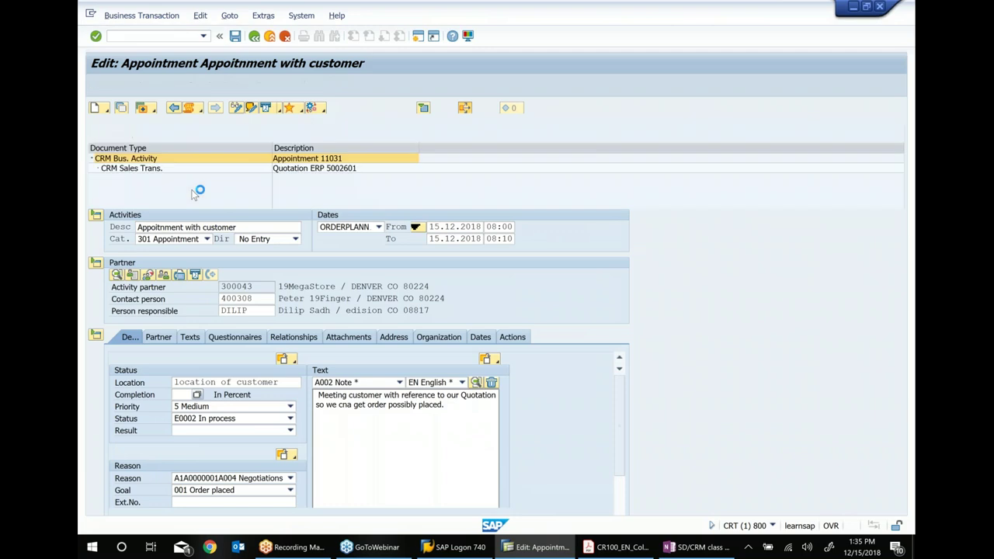
left_click(310, 169)
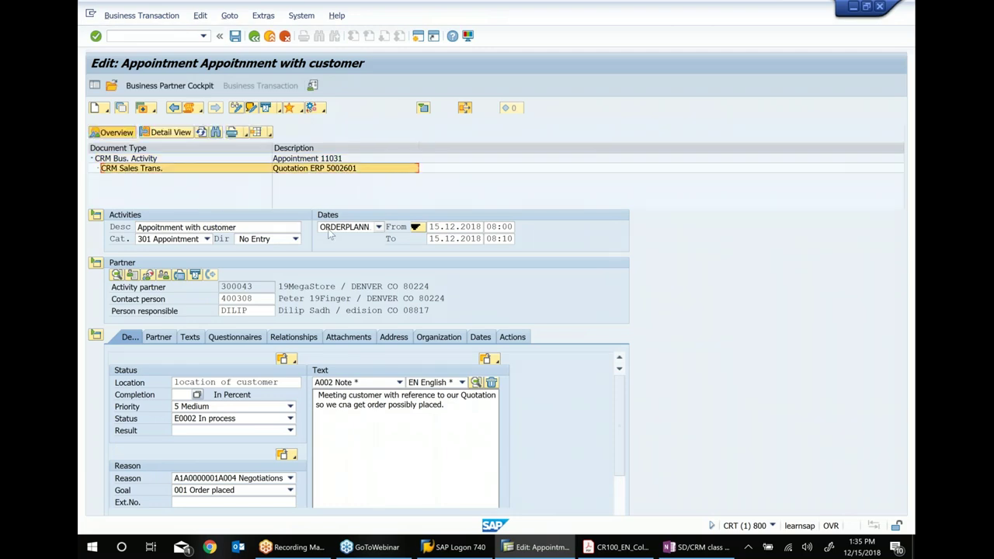
left_click(305, 159)
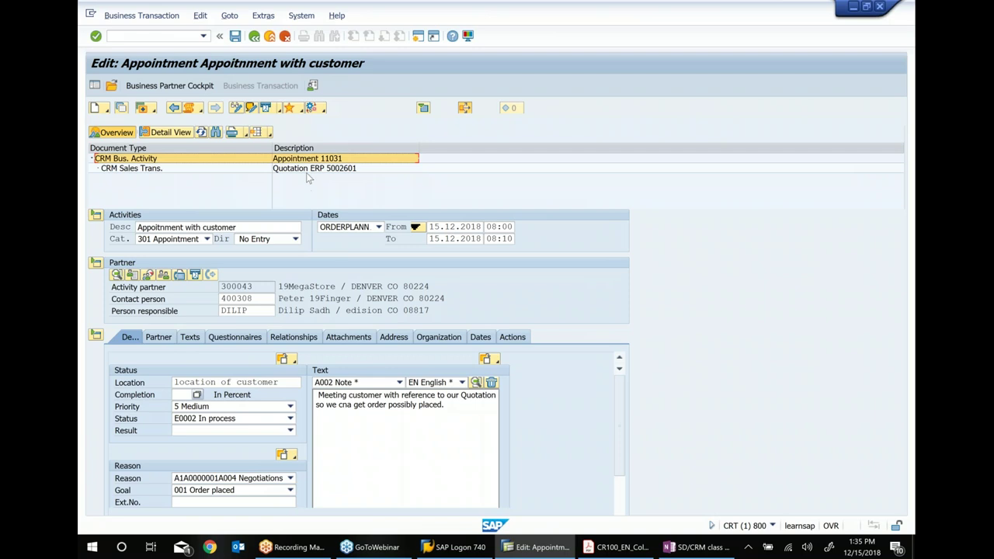
left_click(306, 169)
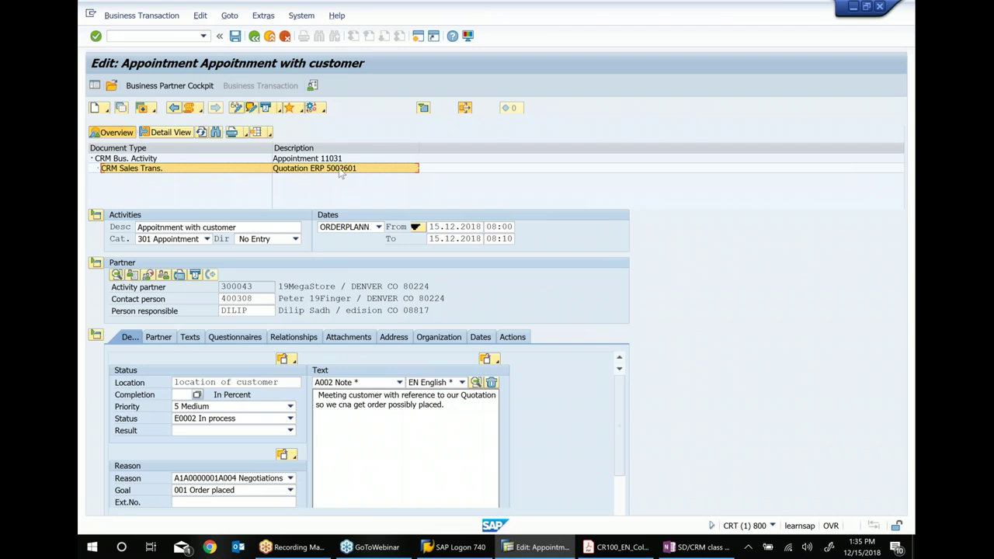
Step: Open the quotation from the document flow, switch it to edit mode, and create a follow-up Telesales transaction
double_click(305, 169)
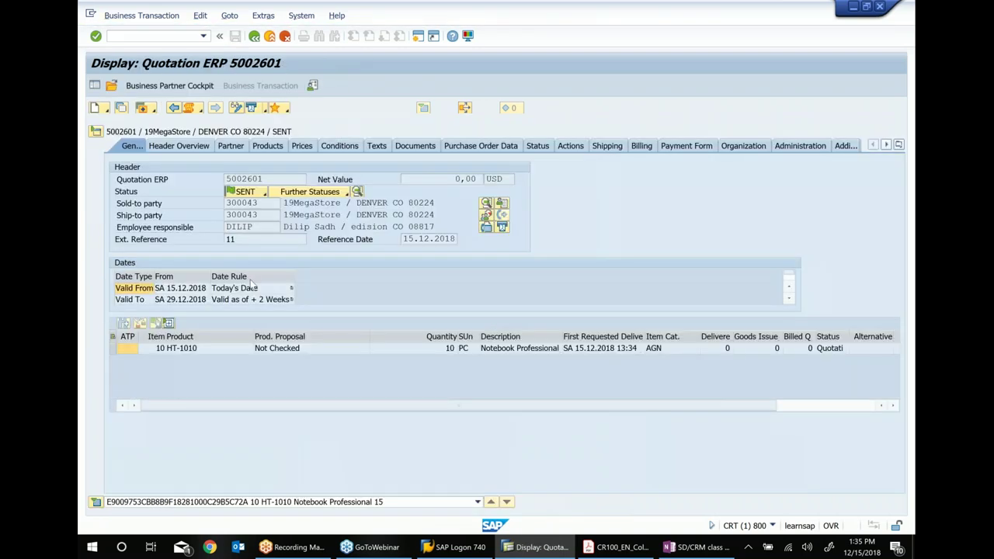
left_click(237, 108)
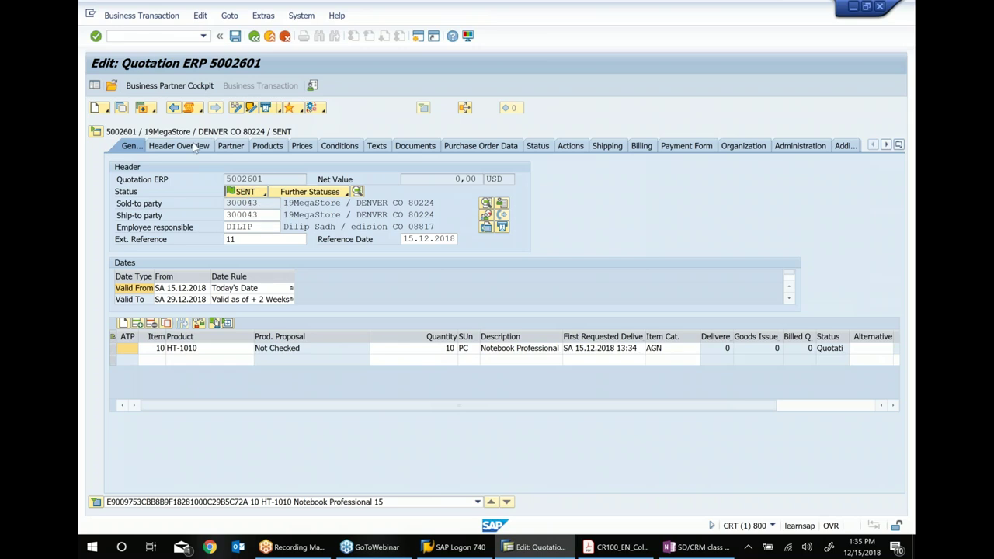
left_click(154, 113)
mouse_move(160, 145)
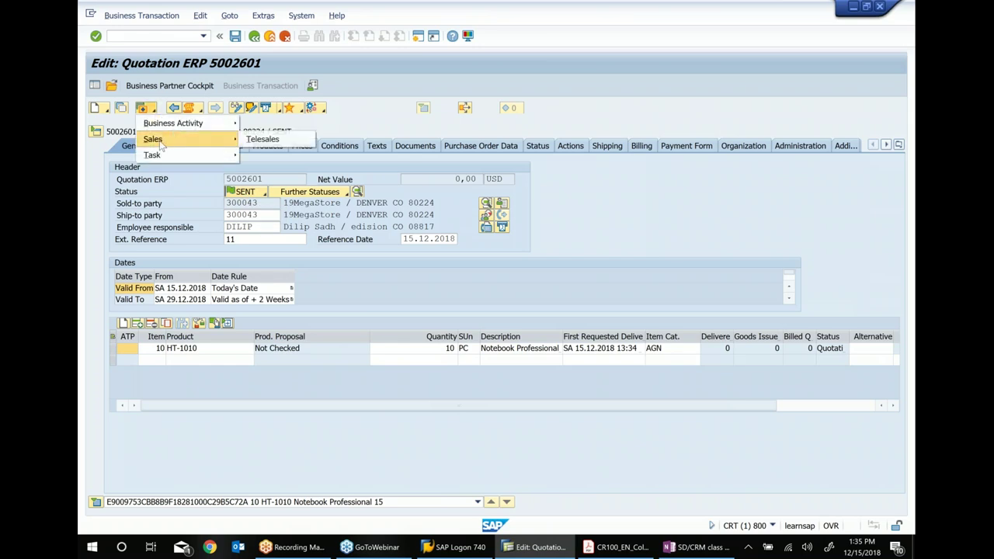
left_click(285, 142)
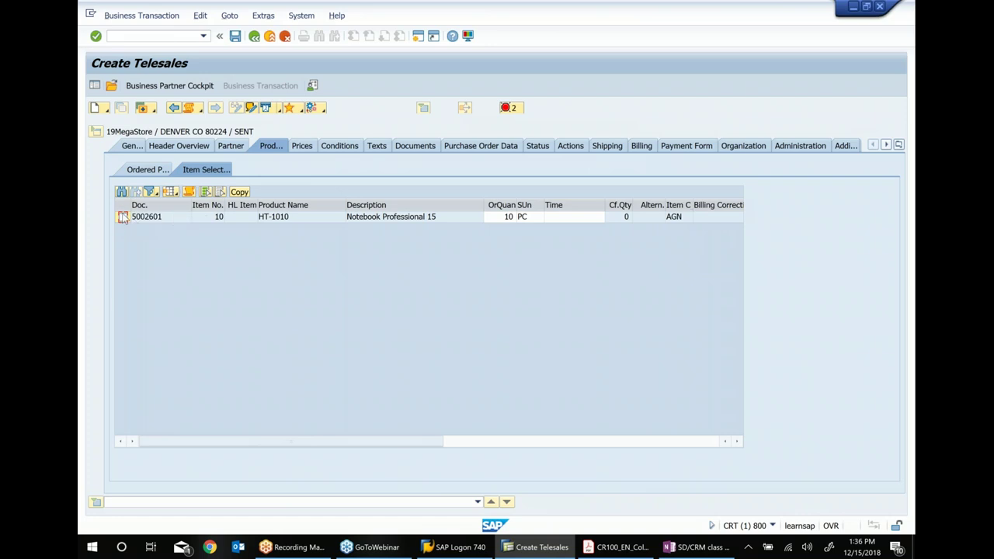
Step: Show the Telesales order's error messages and add partner function 00000012 Sales employee with the employee's user name as partner
left_click(509, 108)
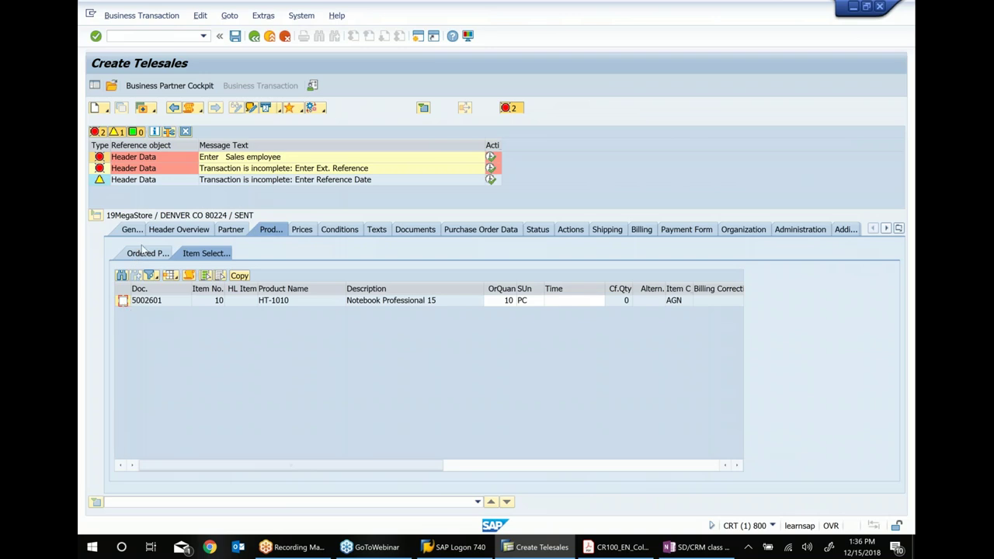
left_click(223, 232)
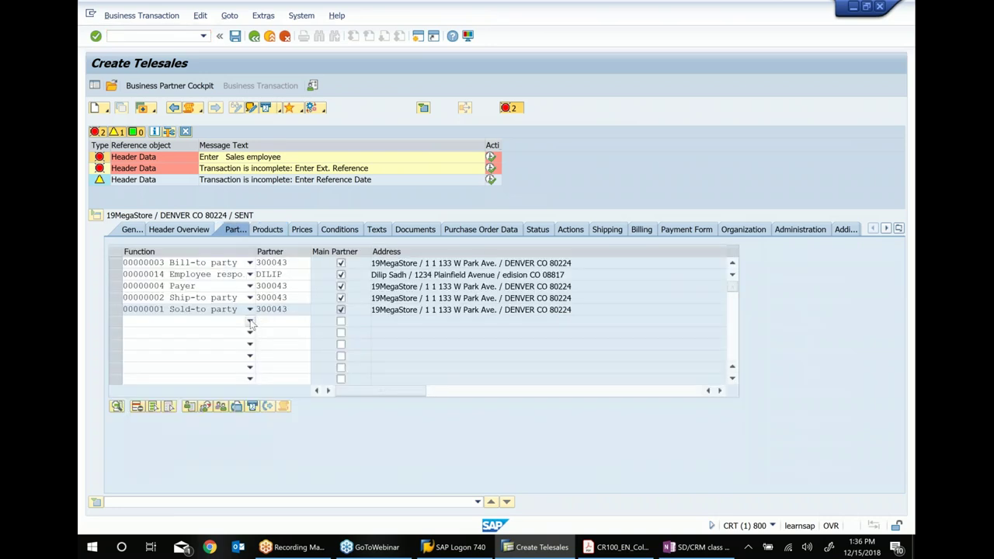
left_click(249, 321)
left_click(189, 401)
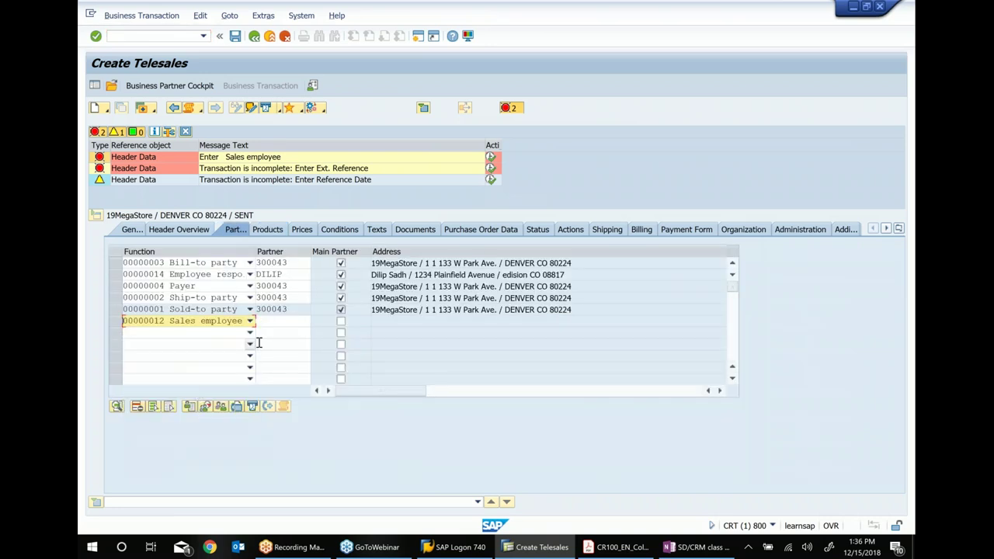
left_click(275, 325)
type("dilip")
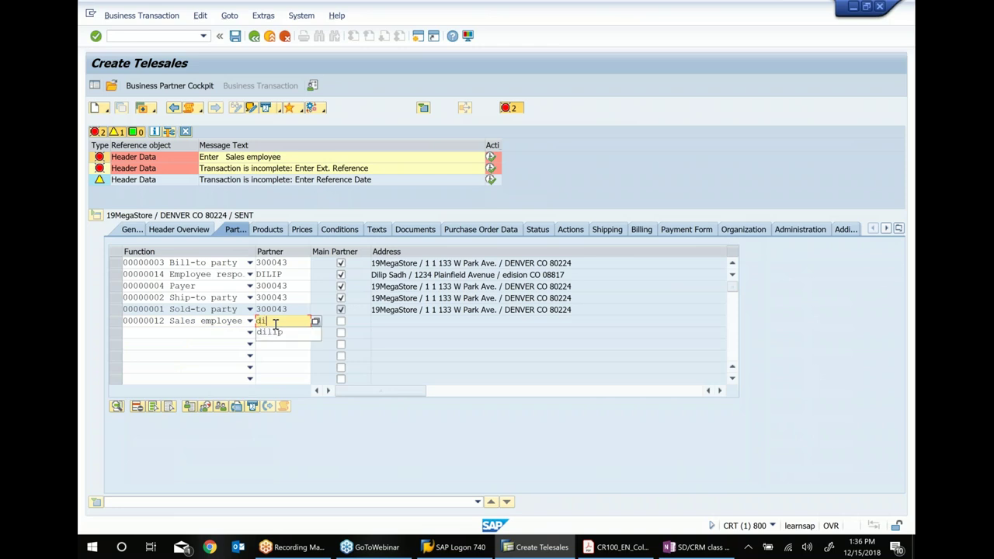
key("Return")
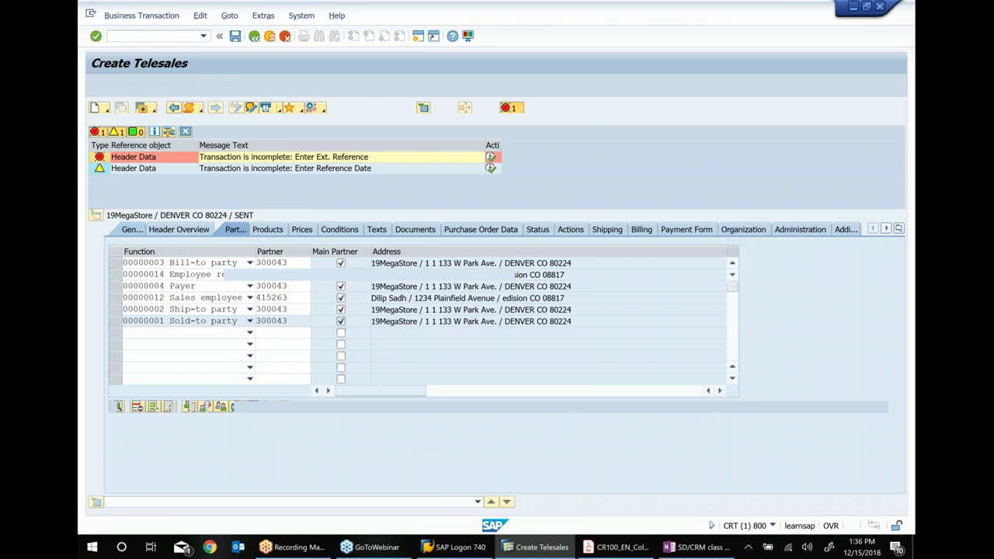
Step: Set the Telesales header's external reference to 11 and its reference date to 15.12.2018, and save the transaction
left_click(132, 229)
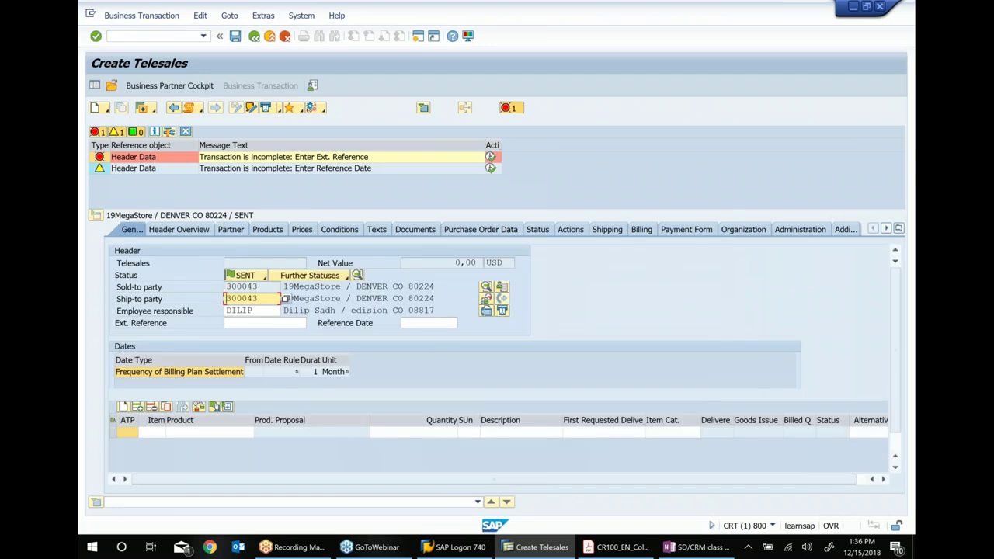
left_click(286, 322)
type("11")
left_click(441, 323)
type("15.12.2018")
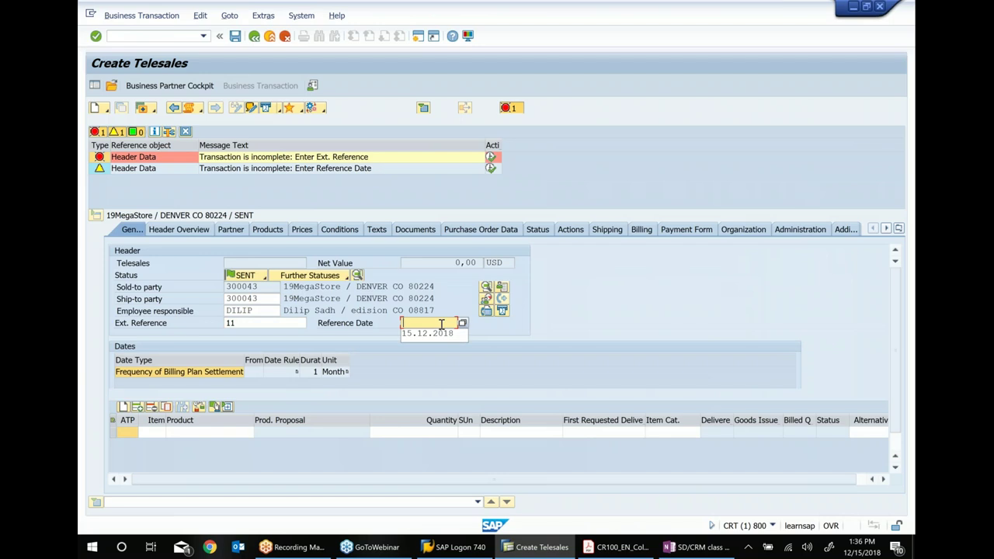
key("Return")
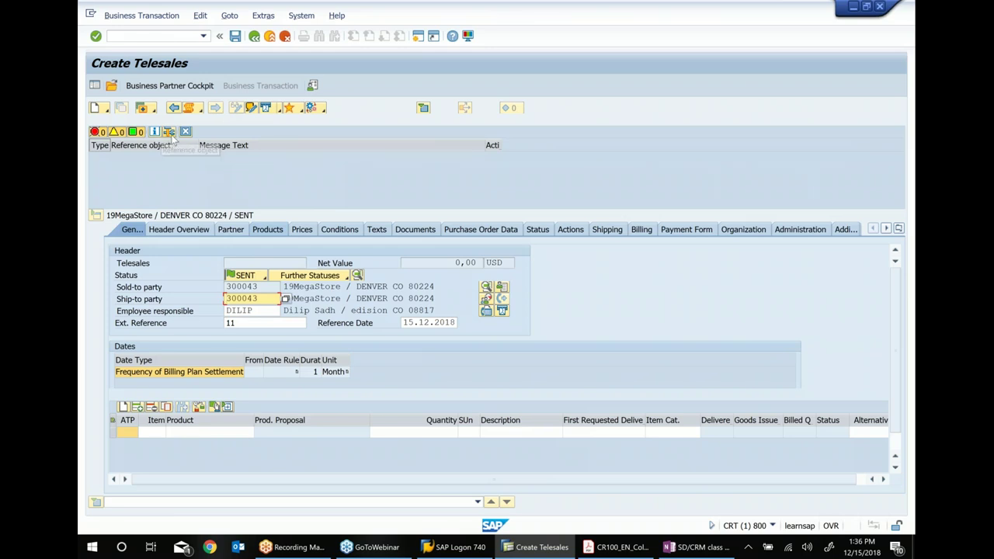
left_click(234, 38)
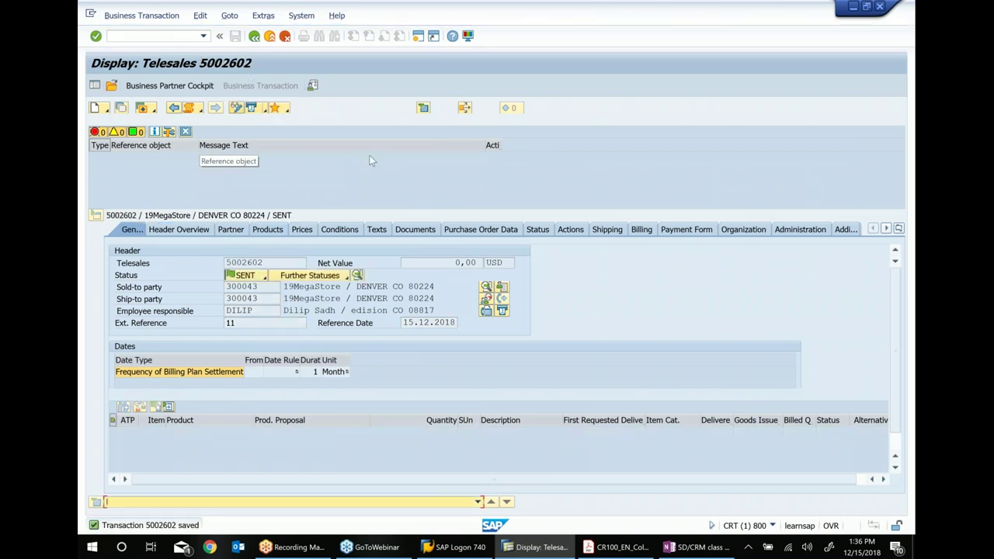
Step: Display the Telesales order's document flow, open the preceding quotation and examine its linked appointment and Telesales documents
left_click(465, 107)
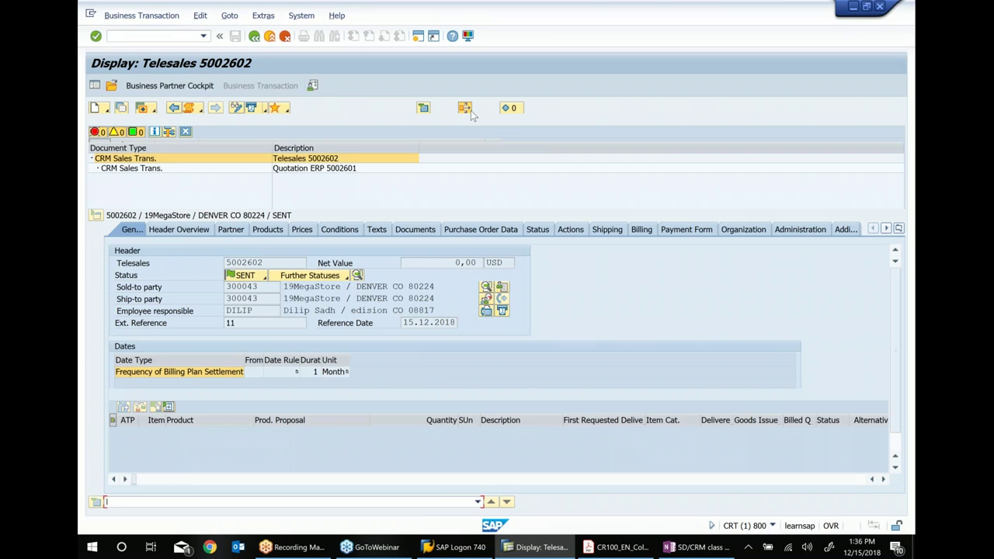
left_click(97, 168)
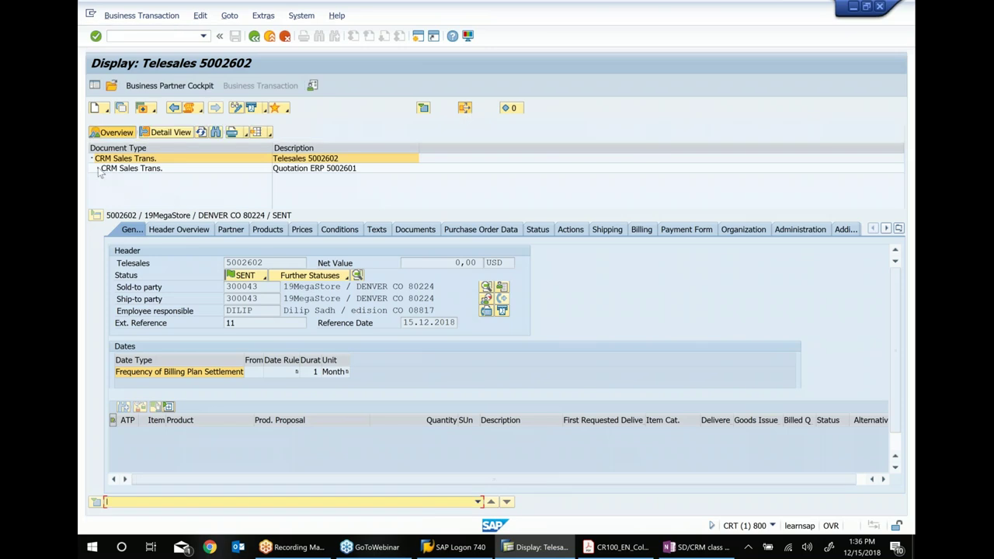
left_click(300, 169)
double_click(300, 176)
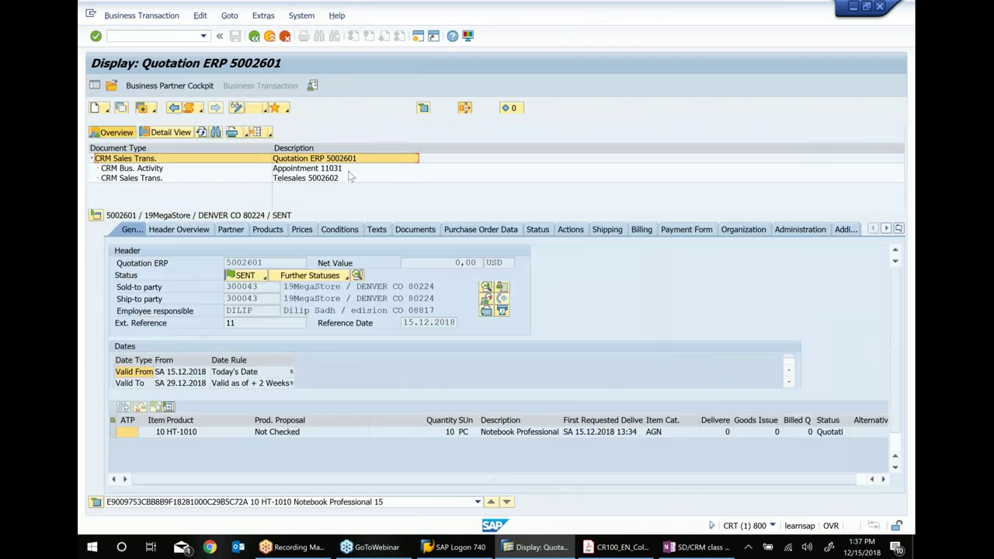
left_click(309, 169)
left_click(309, 180)
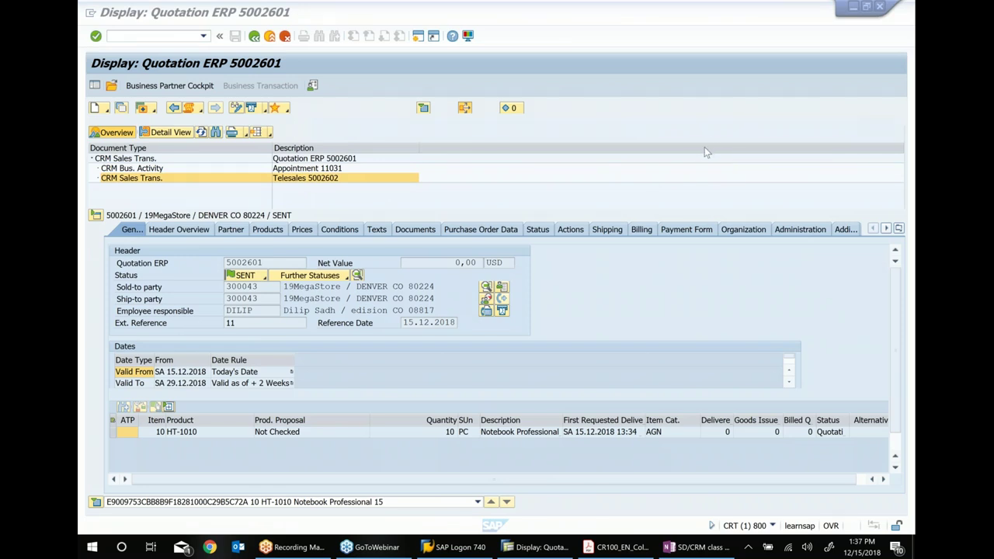
Step: Switch to the OneNote class notes and add the bullet "Create an Appointment with reference to Quotation" below the quotation bullet, correcting its spelling
left_click(697, 547)
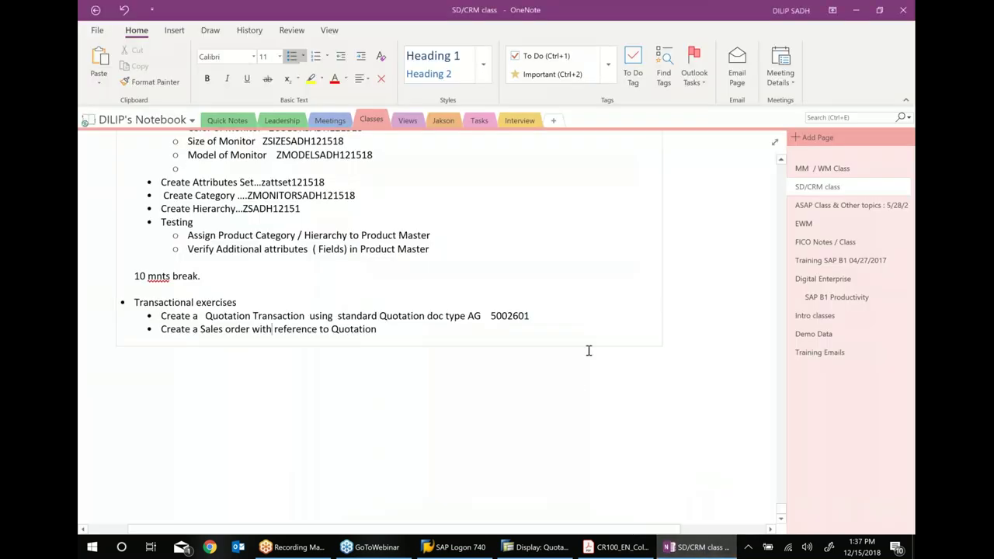
left_click(555, 316)
key("Return")
type("Create an Appointment  with refere")
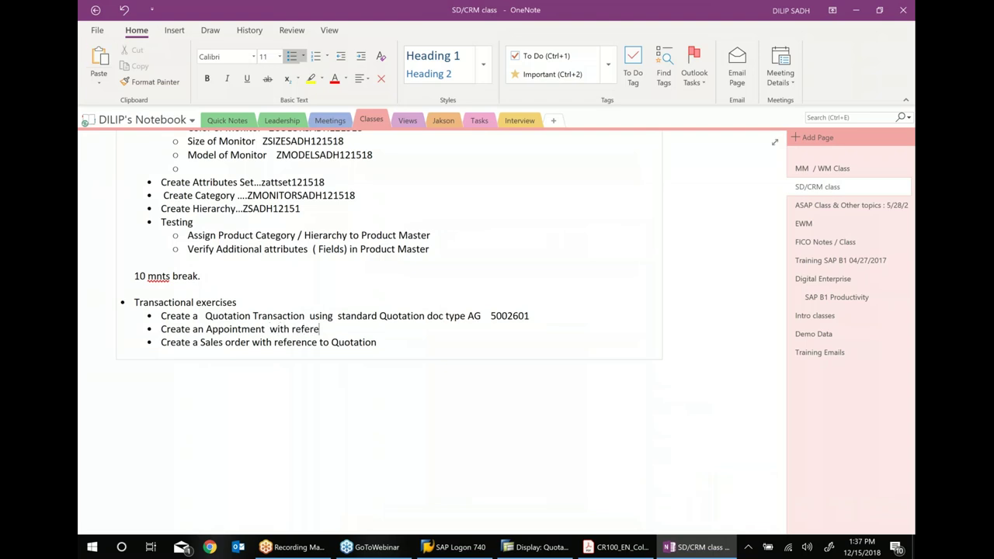
type("nce to Quottaion")
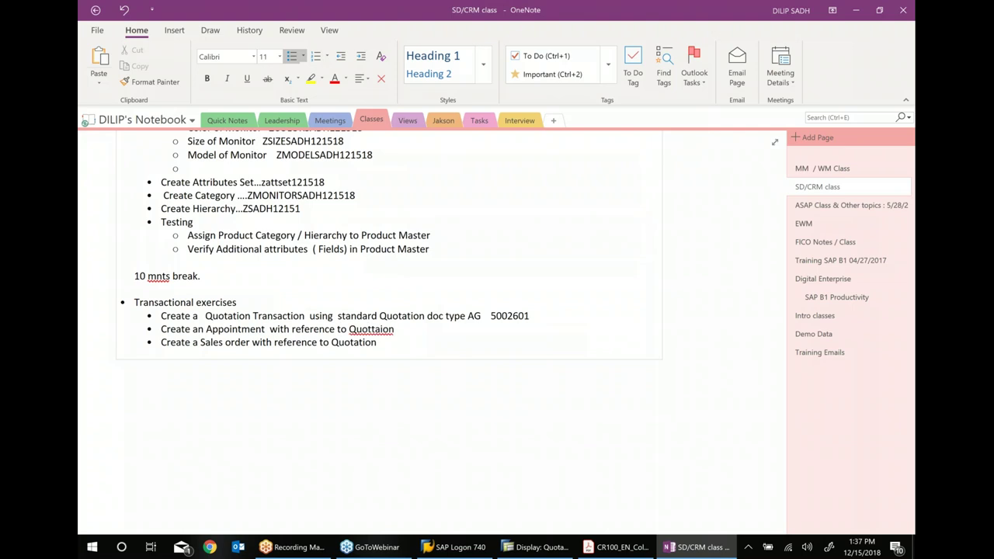
right_click(376, 330)
left_click(419, 118)
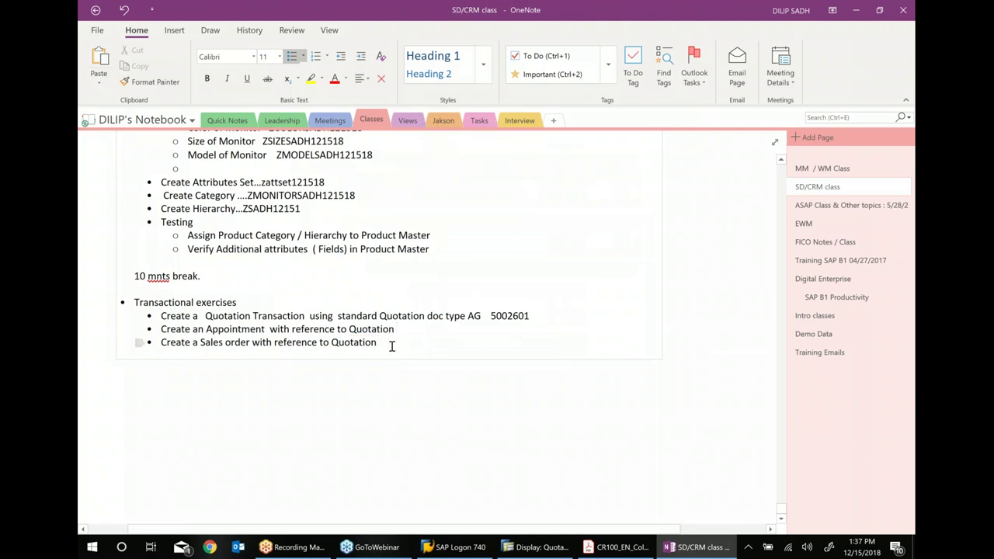
Step: Add the line "10 mnts break." below the transactional exercises list, separated from it by blank lines
left_click(392, 347)
key("Return")
key("Return")
key("Return")
type("10 mnts break.")
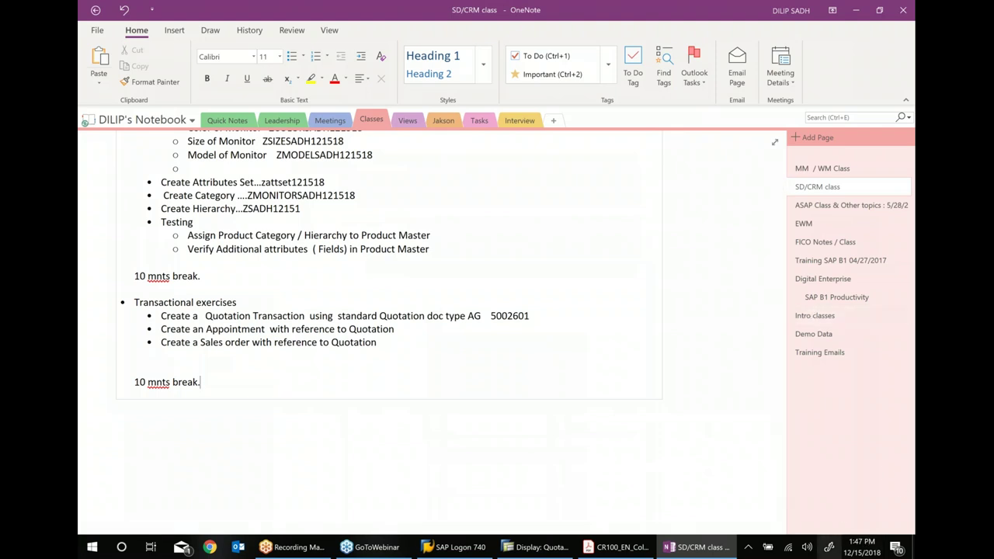
left_click(489, 391)
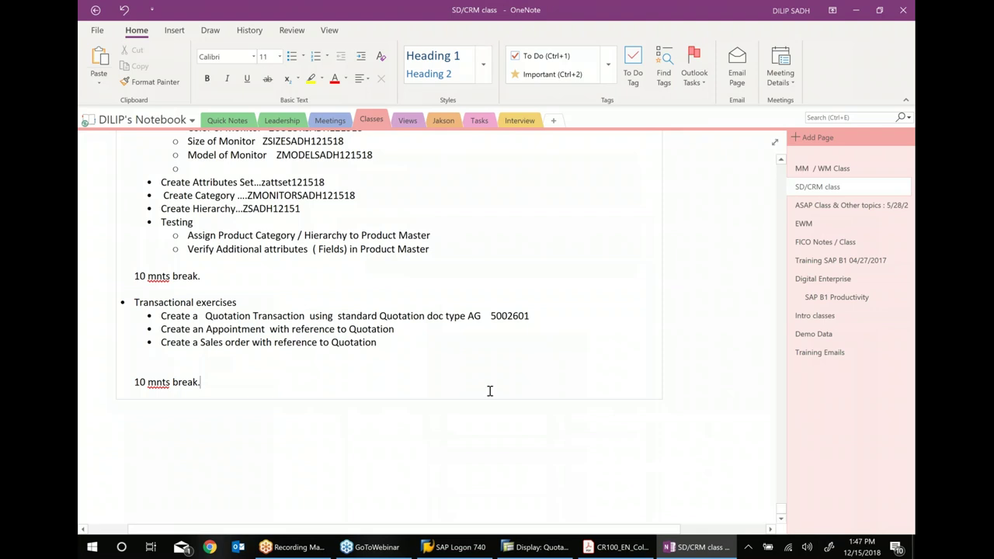
Step: Check Exercise 11 in the CR100 PDF and add the bullet "Configure a new Transavtion type copy of AG" after the sales order bullet in OneNote
left_click(615, 548)
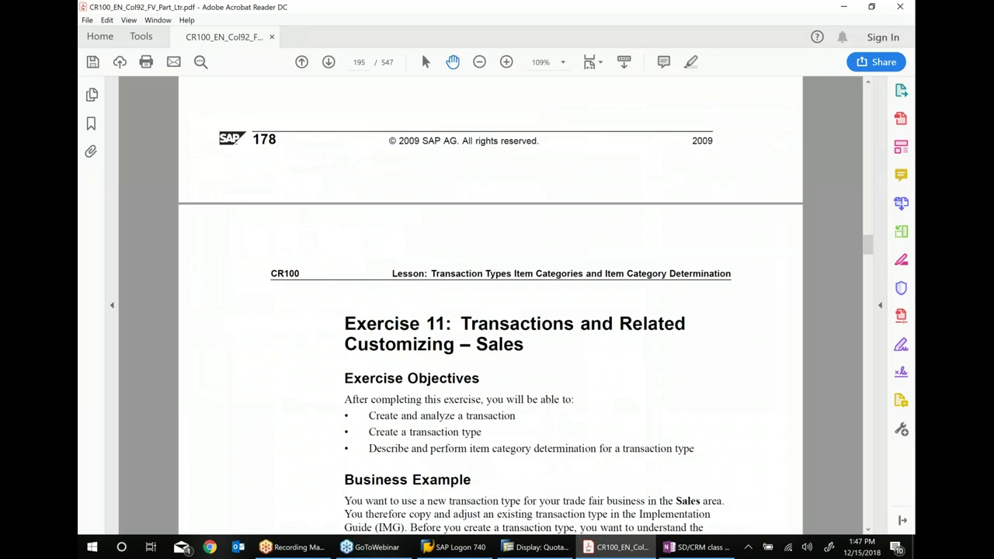
scroll(609, 400, "down", 3)
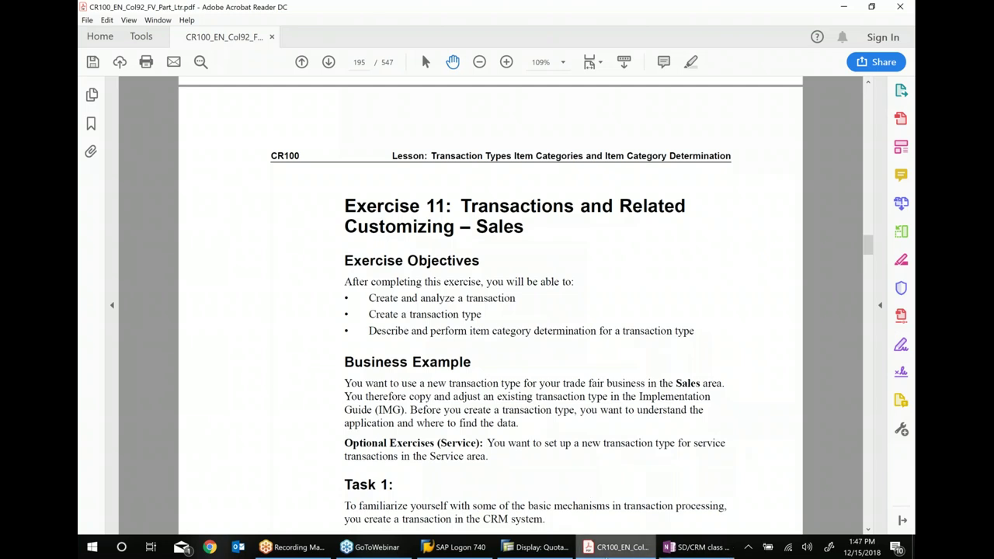
left_click(698, 547)
left_click(429, 339)
key("Return")
type("C")
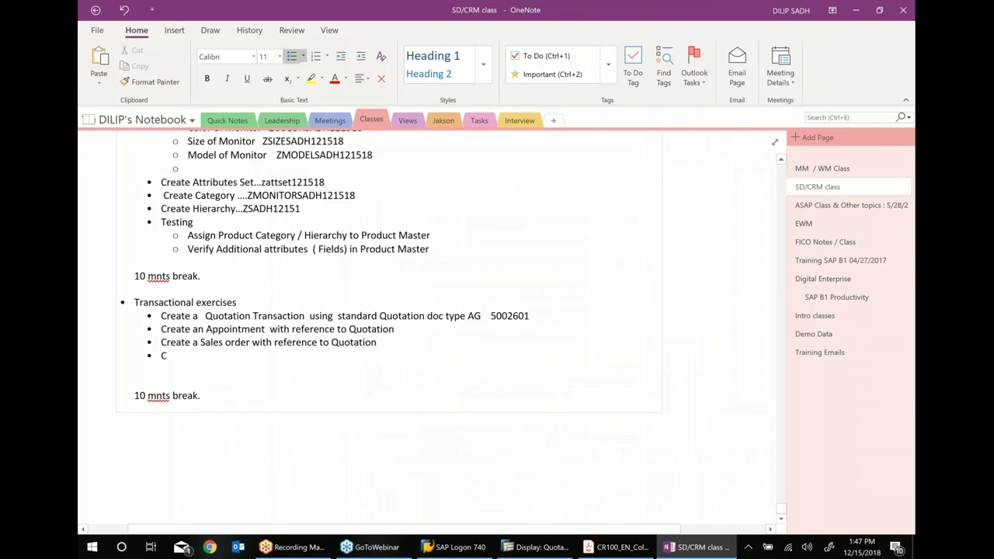
type("onfigure a new")
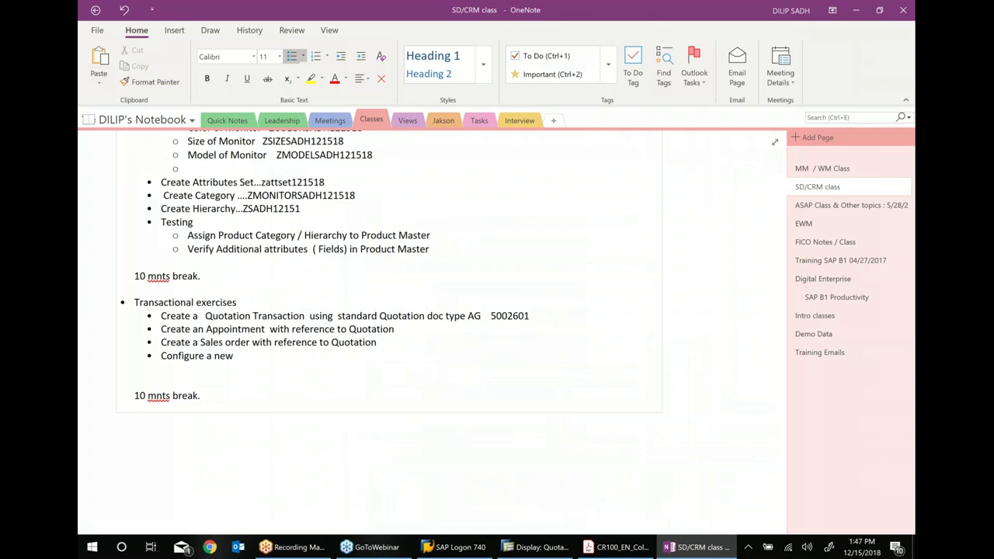
type(" Transavtion type copy of AG")
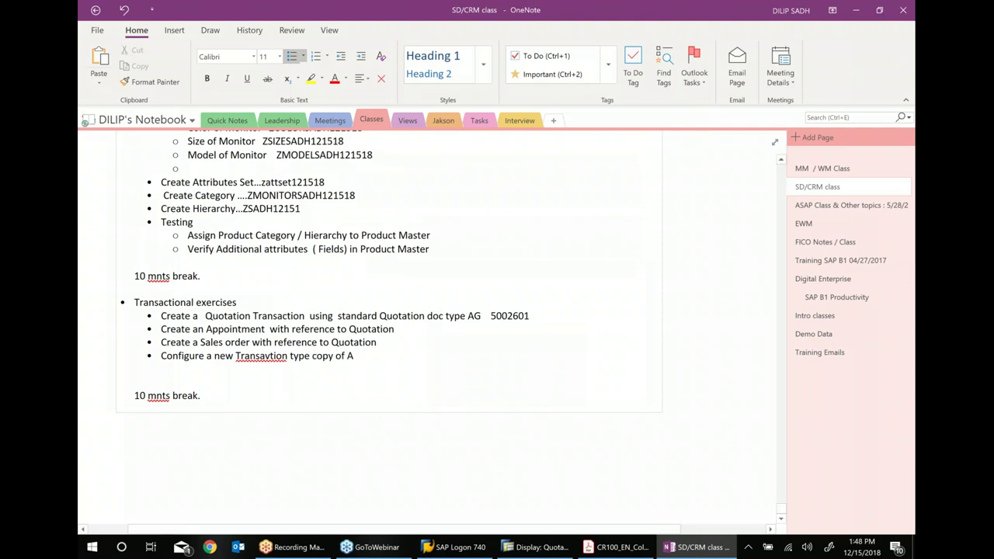
Step: Add the bullet "Configure an new Item cayegory copy of AGN" below the transaction type bullet
key("Return")
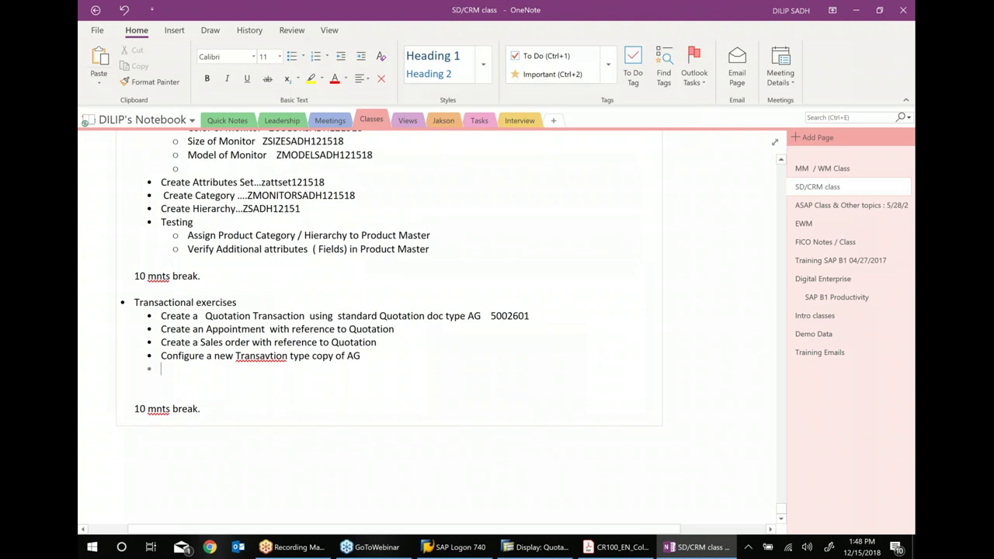
type("Conf")
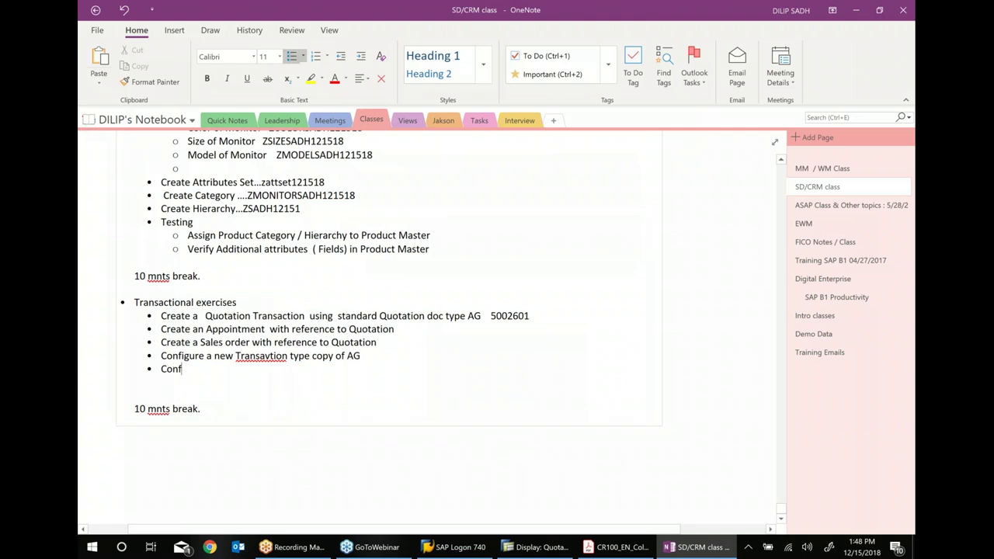
type("igure")
type(" an iTE")
key("BackSpace")
key("BackSpace")
type("n new It")
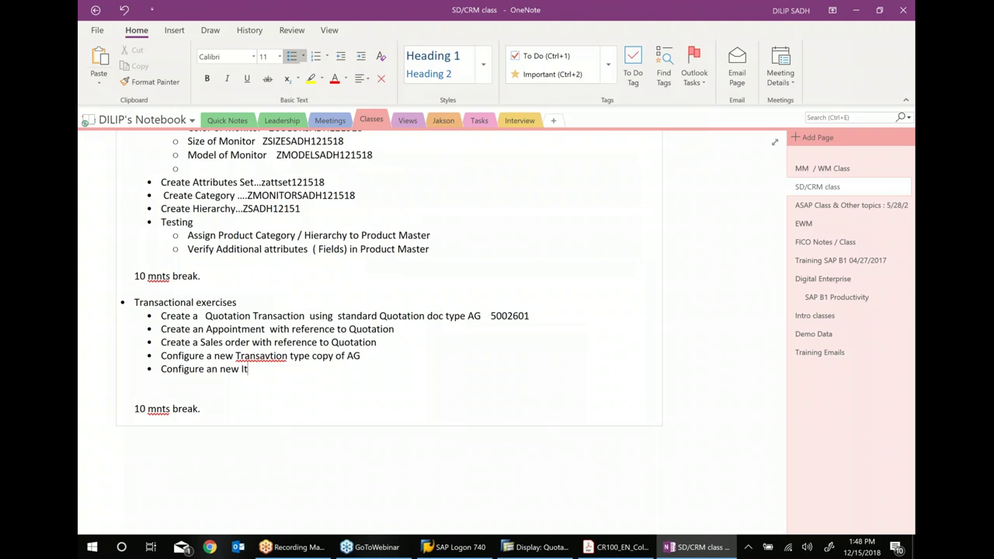
type("em cayegory  cop")
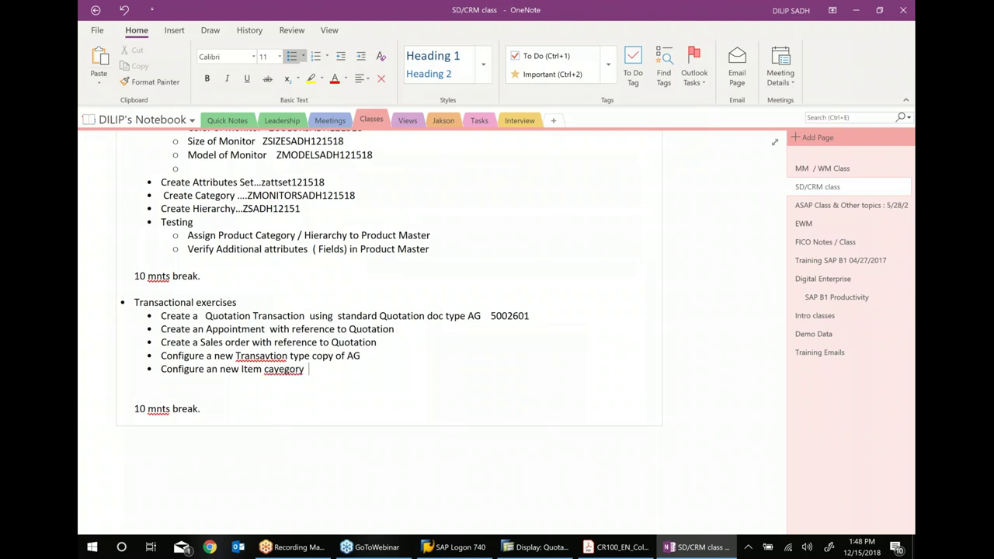
type("y of AGN")
Step: Add the bullet "Configure item category determination" and correct the misspelled words above it to "Transaction" and "category"
key("Return")
type("Configure item category determination")
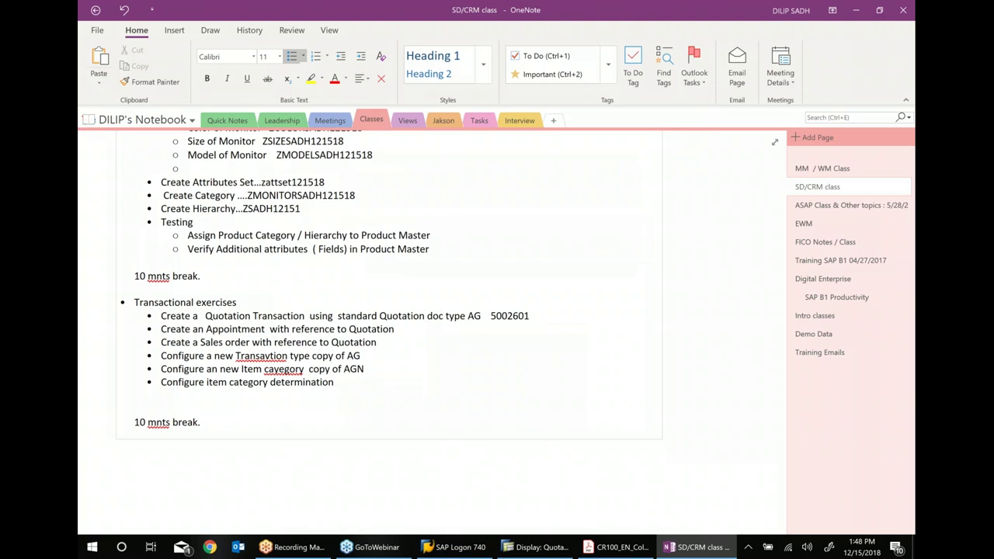
right_click(265, 353)
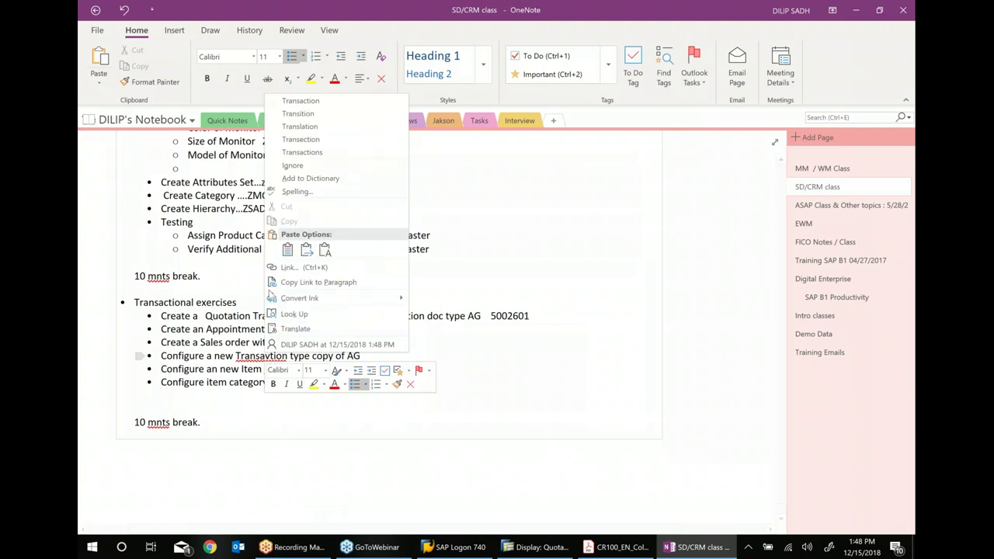
left_click(300, 106)
right_click(292, 364)
left_click(326, 168)
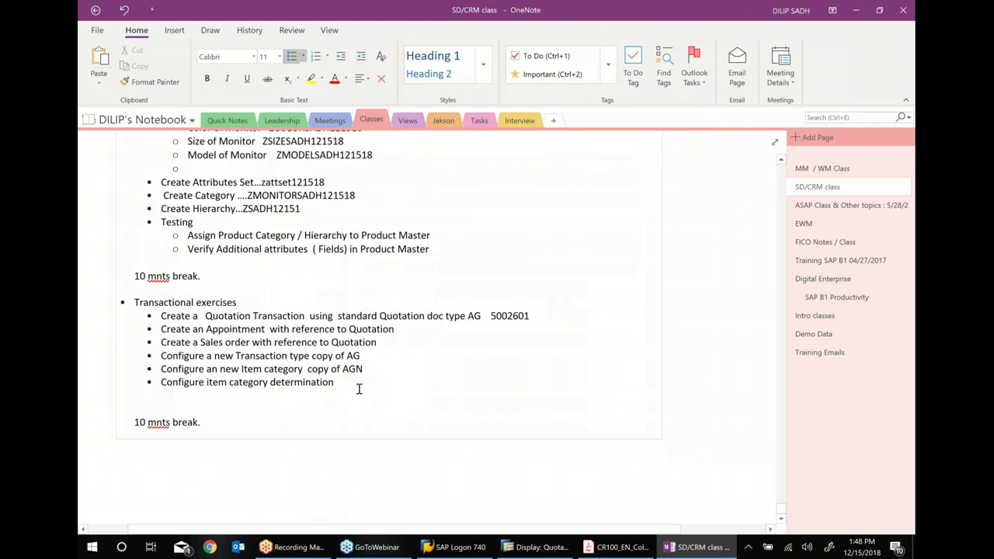
Step: Add the bullet "Test new Sales doc type and verify" and minimize the OneNote and PDF windows to return to SAP
key("Return")
scroll(459, 357, "down", 2)
left_click(393, 303)
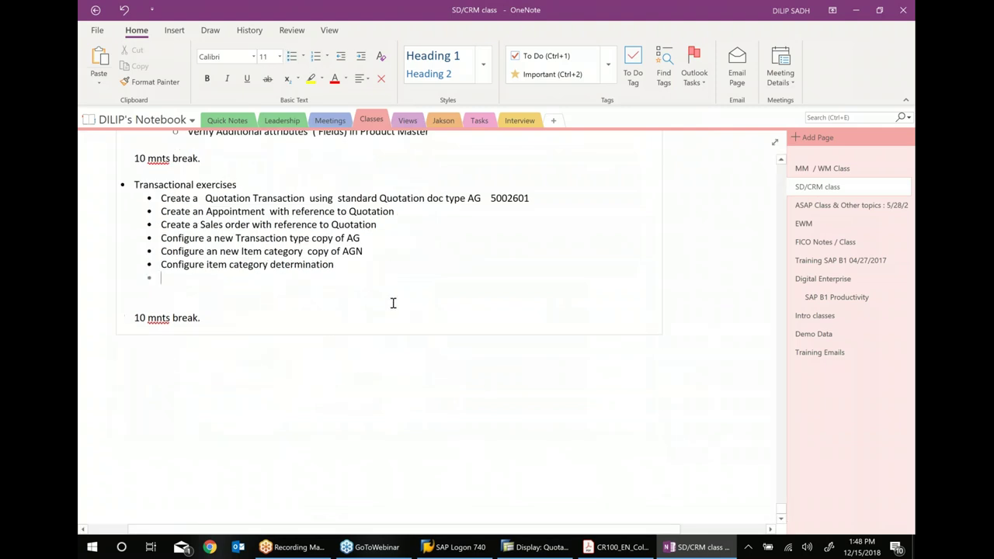
type("Test new")
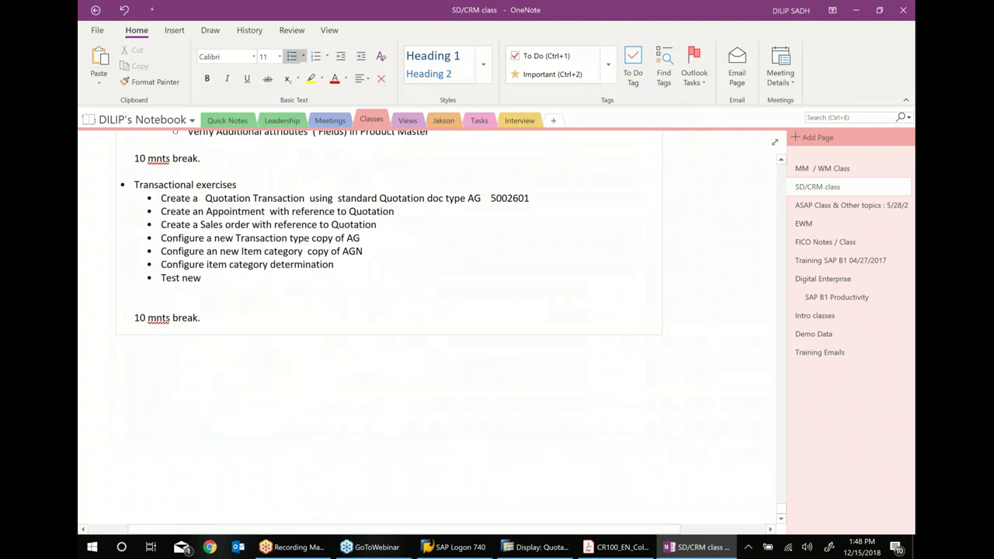
type(" Sales doc type")
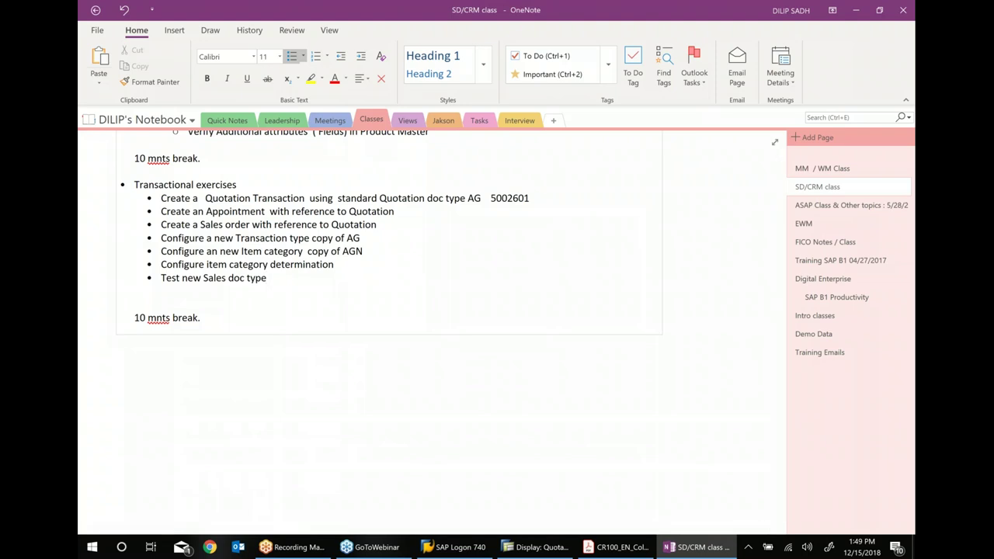
type("and verify")
left_click(855, 9)
left_click(844, 8)
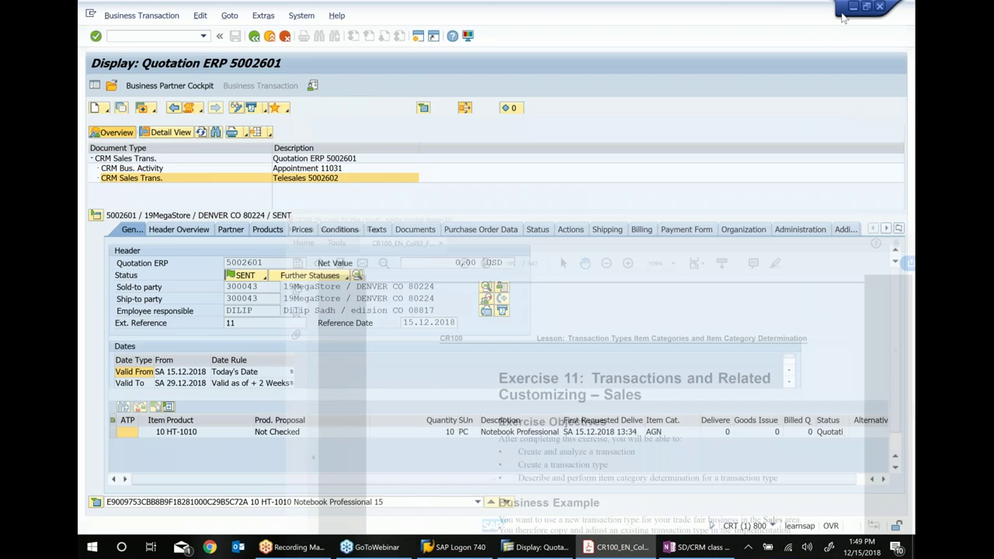
Step: Run transaction /nspro and open the SAP Reference IMG
left_click(176, 36)
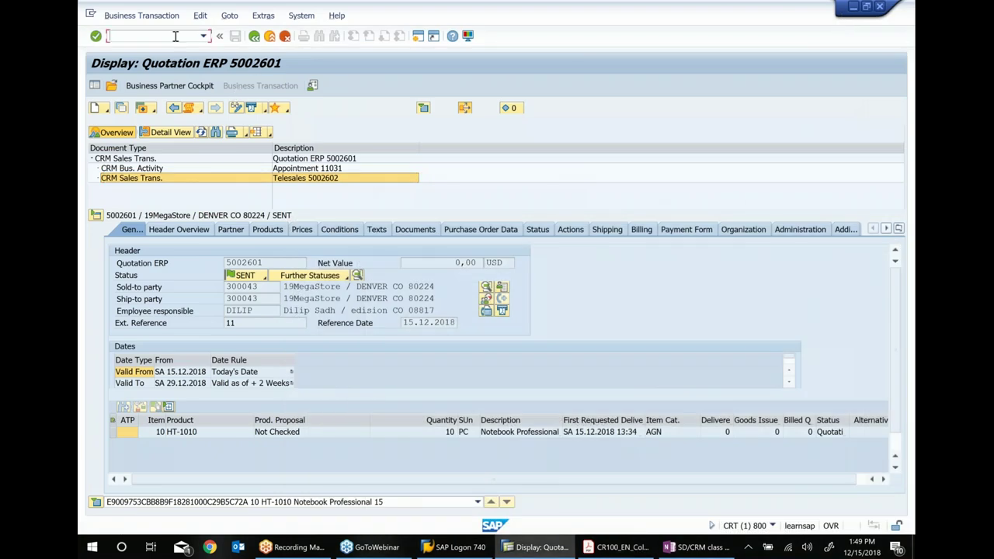
type("/nspro")
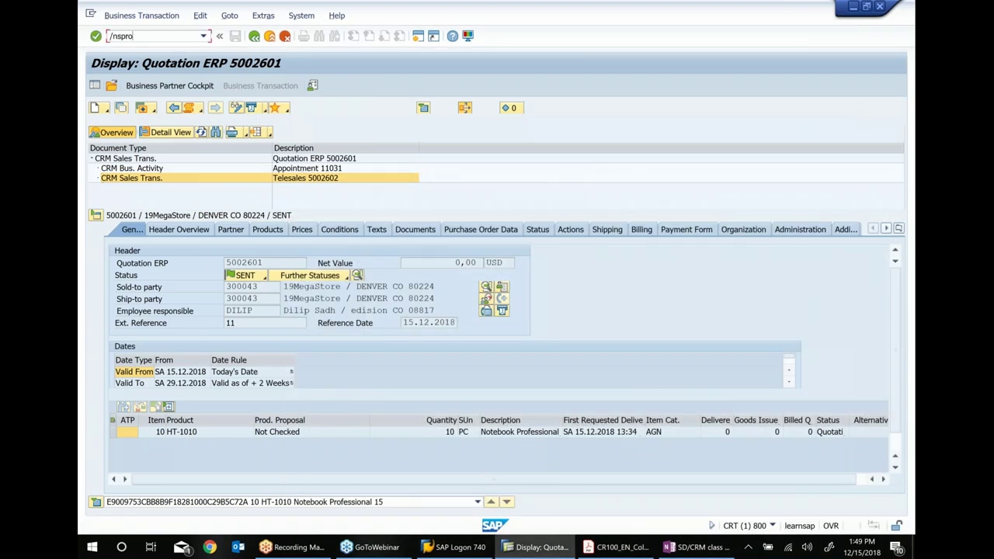
key("Return")
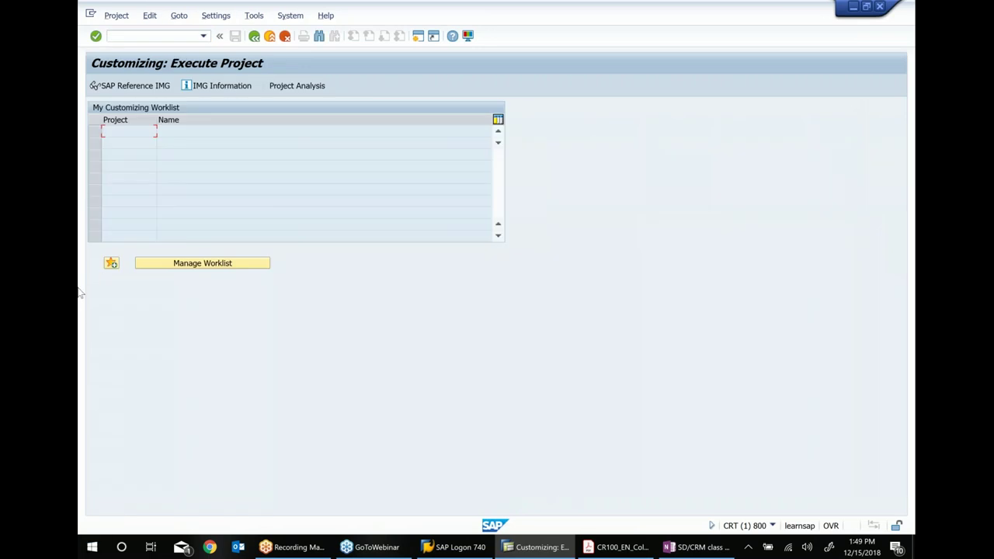
left_click(155, 85)
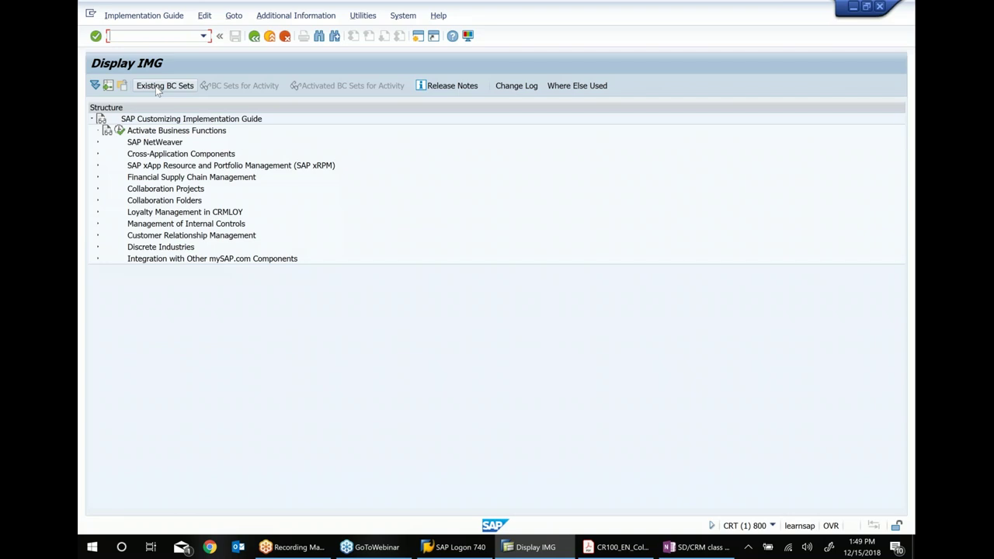
Step: Open the Define Transaction Types activity under Customer Relationship Management, Transactions, Basic Settings in the implementation guide
left_click(173, 237)
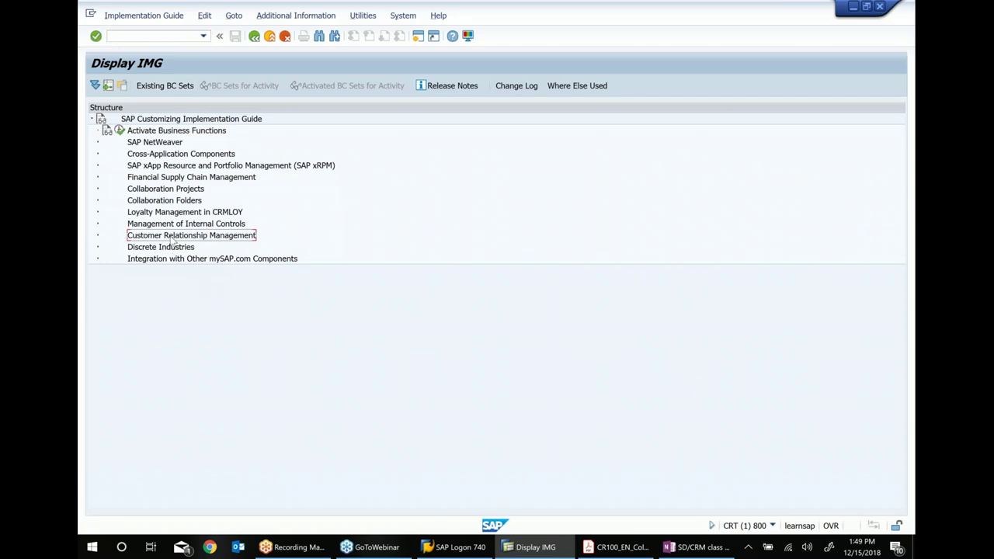
left_click(97, 235)
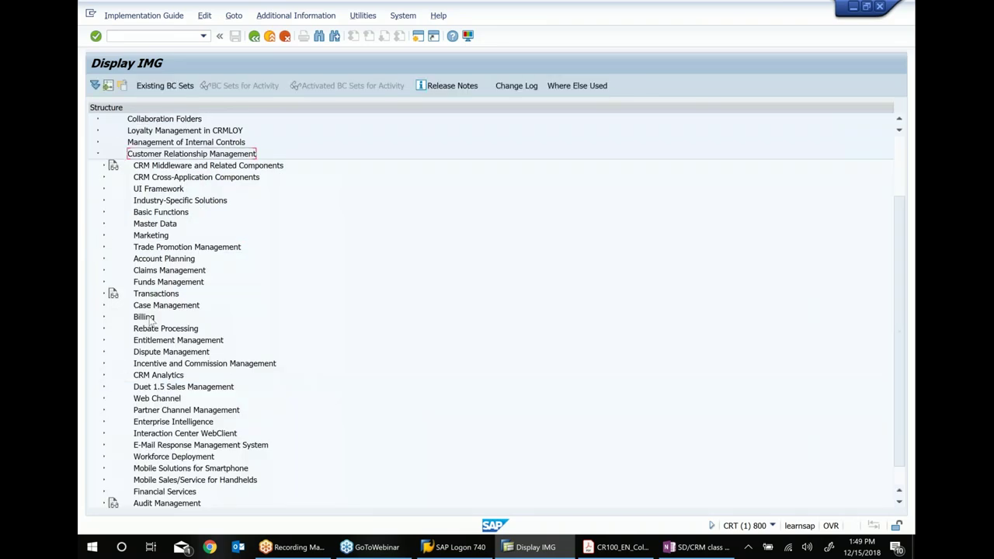
left_click(160, 295)
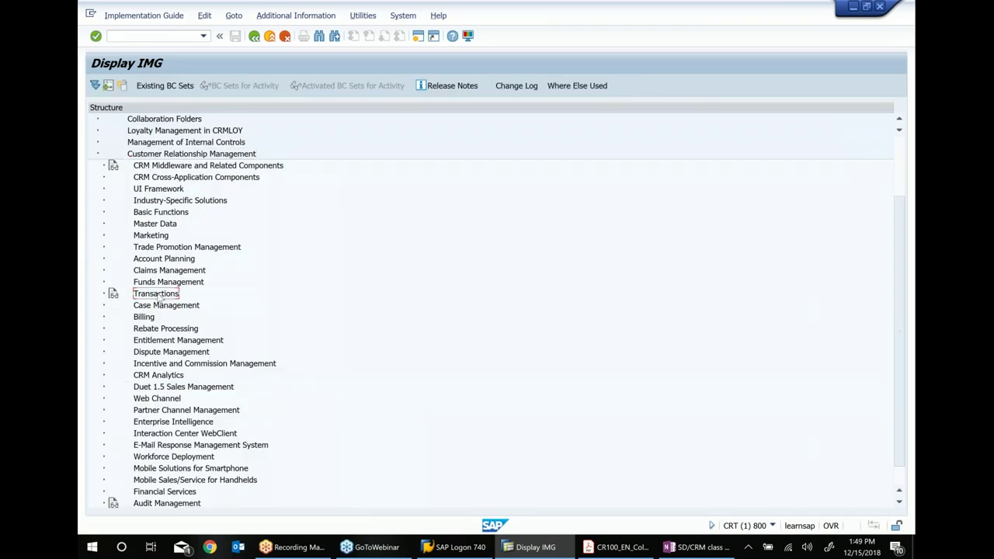
left_click(104, 294)
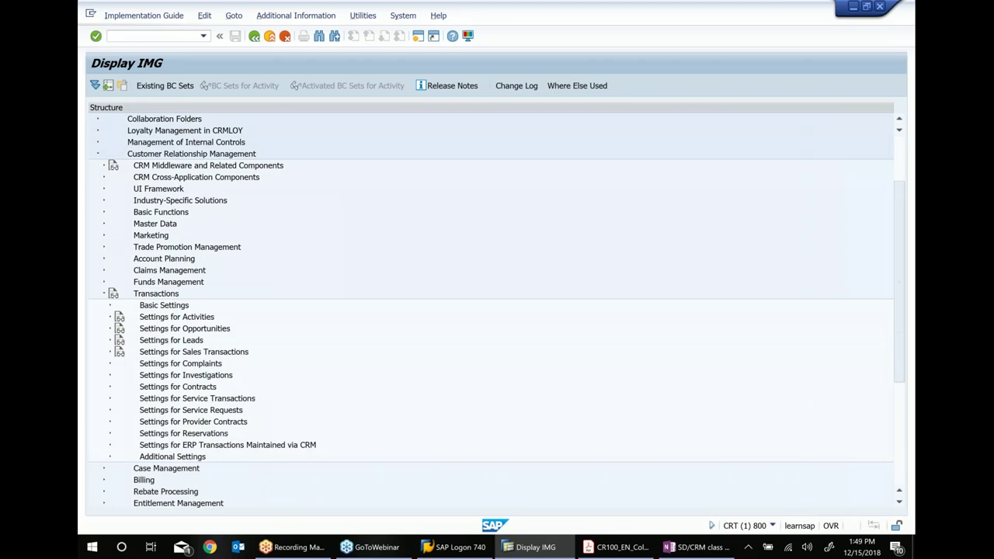
left_click(164, 307)
left_click(109, 305)
left_click(207, 283)
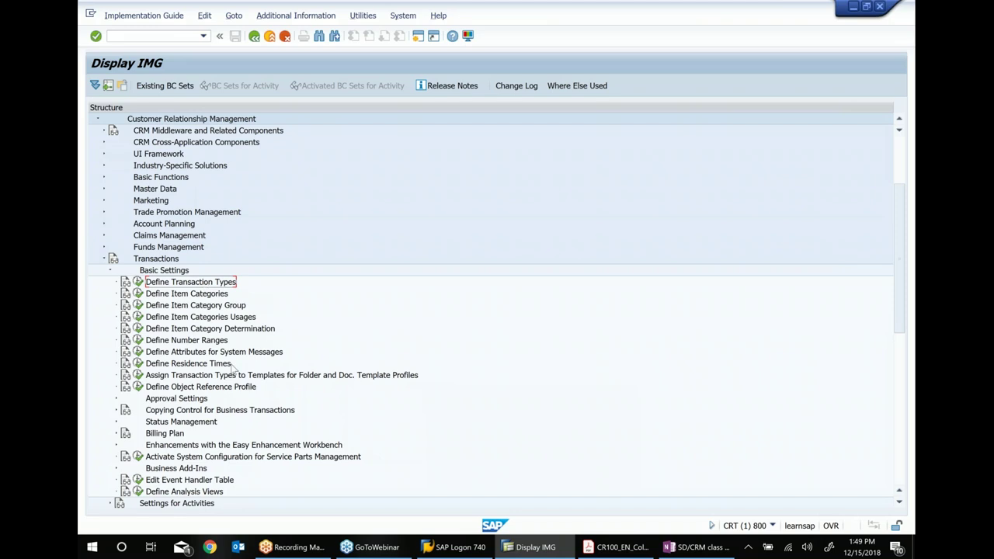
scroll(316, 284, "up", 1)
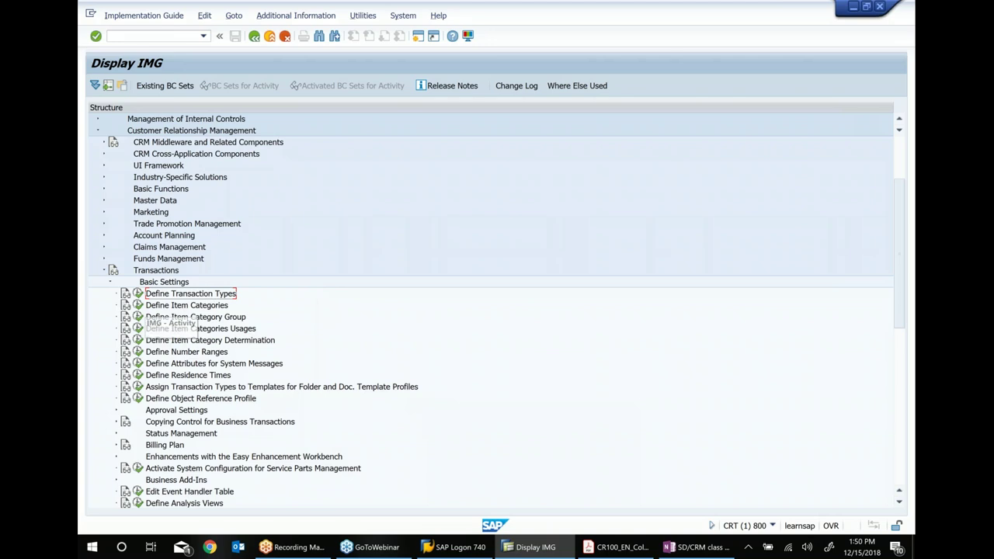
left_click(138, 294)
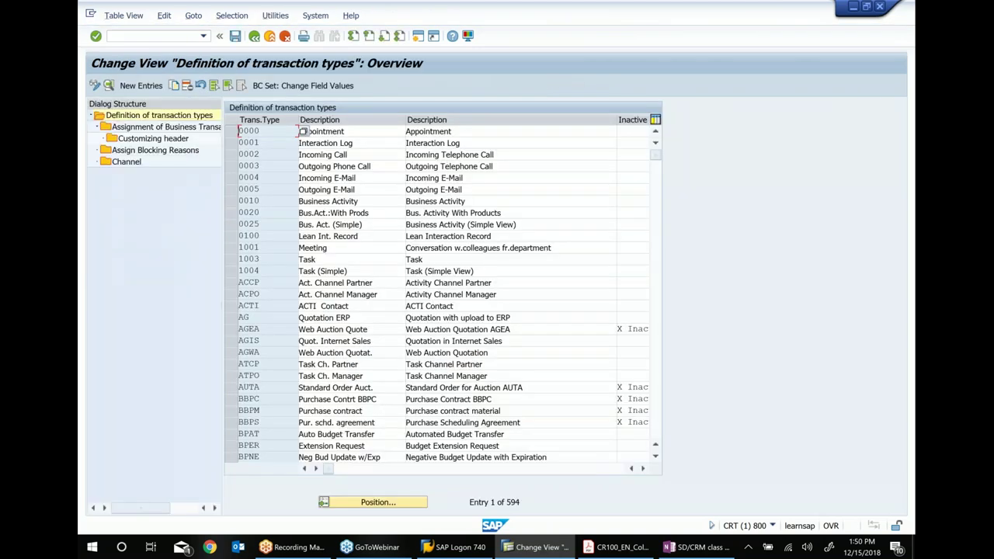
Step: Start a copy of transaction type AG (Quotation ERP), check the existing transaction types and enter Z012 as the target type
left_click(231, 317)
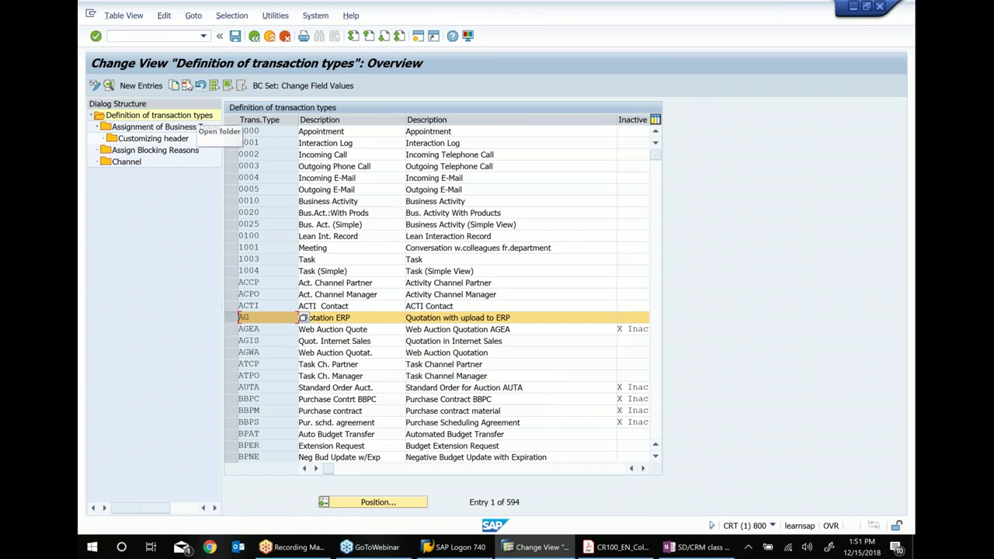
left_click(175, 85)
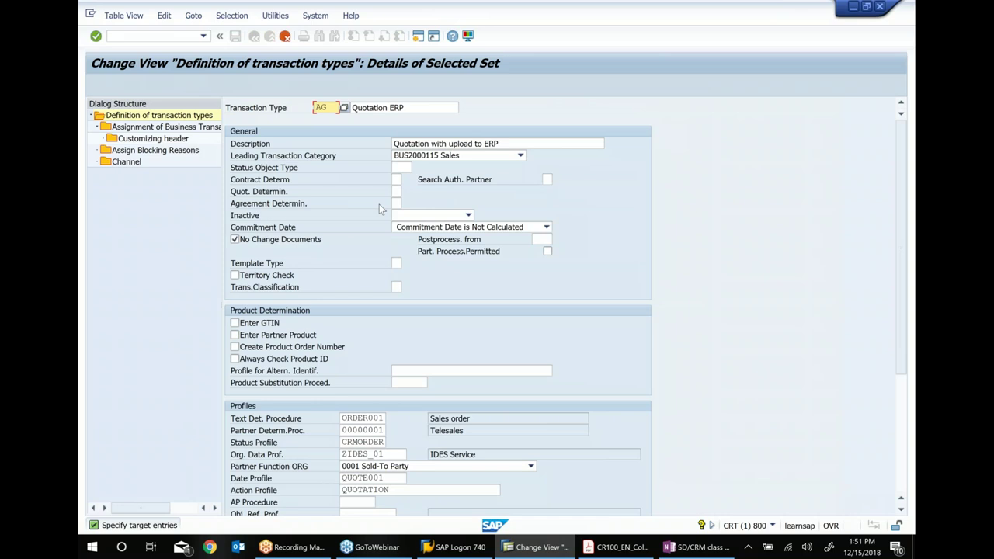
type("z")
key("Return")
key("F4")
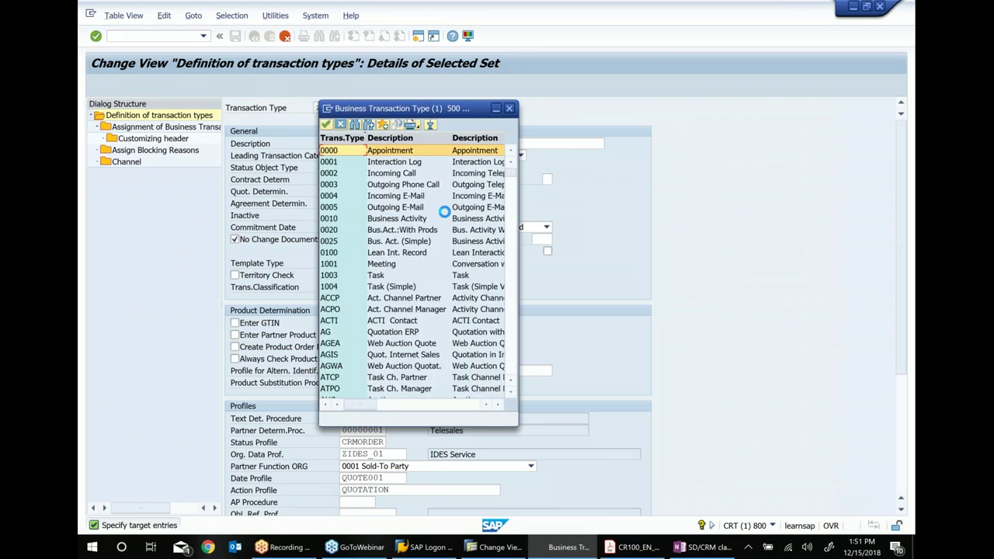
left_click(510, 188)
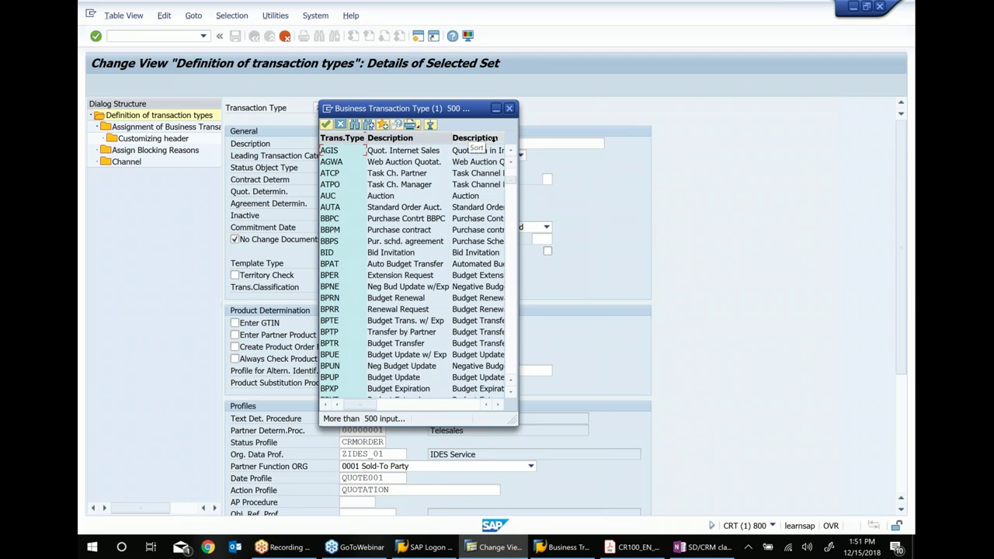
left_click_drag(511, 183, 510, 300)
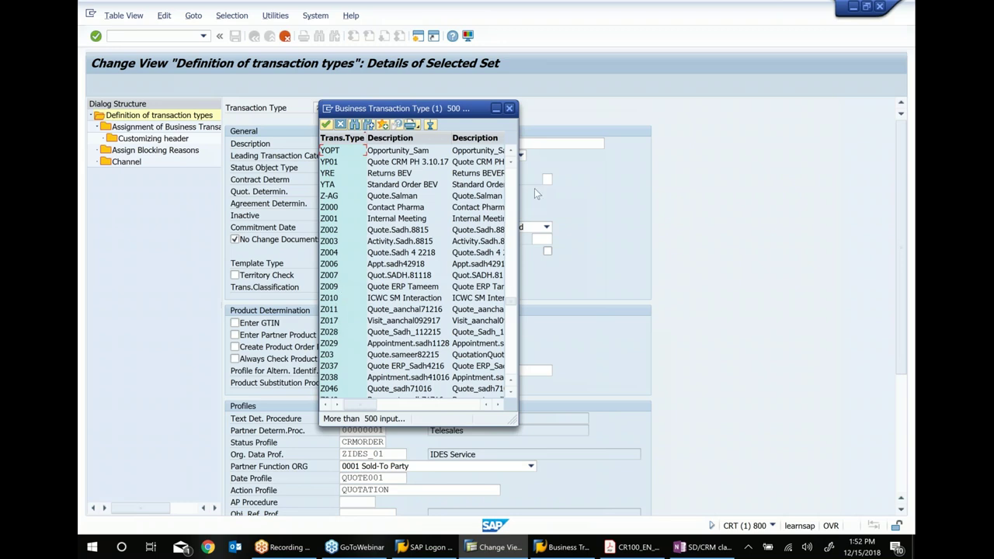
left_click(509, 108)
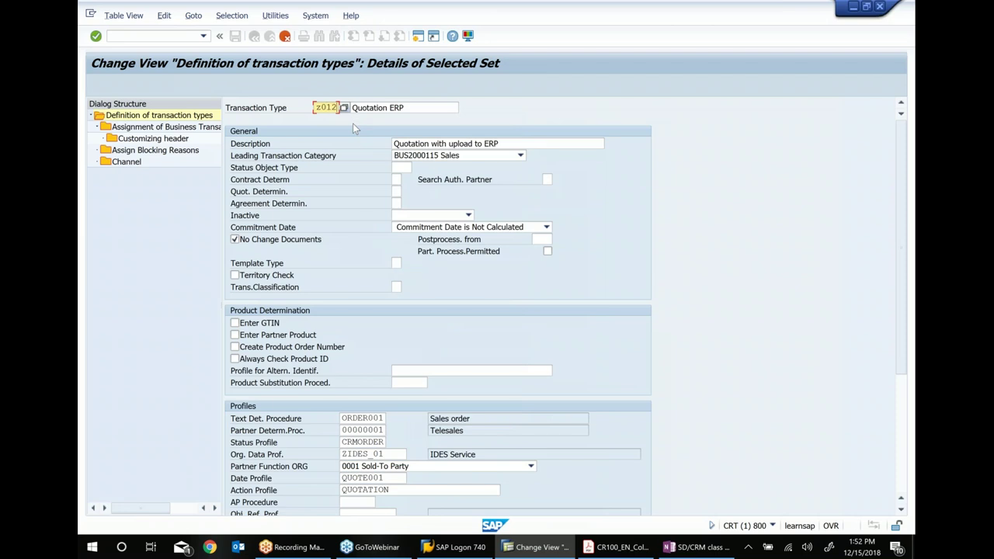
Step: Replace the copy's short description with "Quot", the trainer's surname and 121518, joined by underscores
left_click(404, 108)
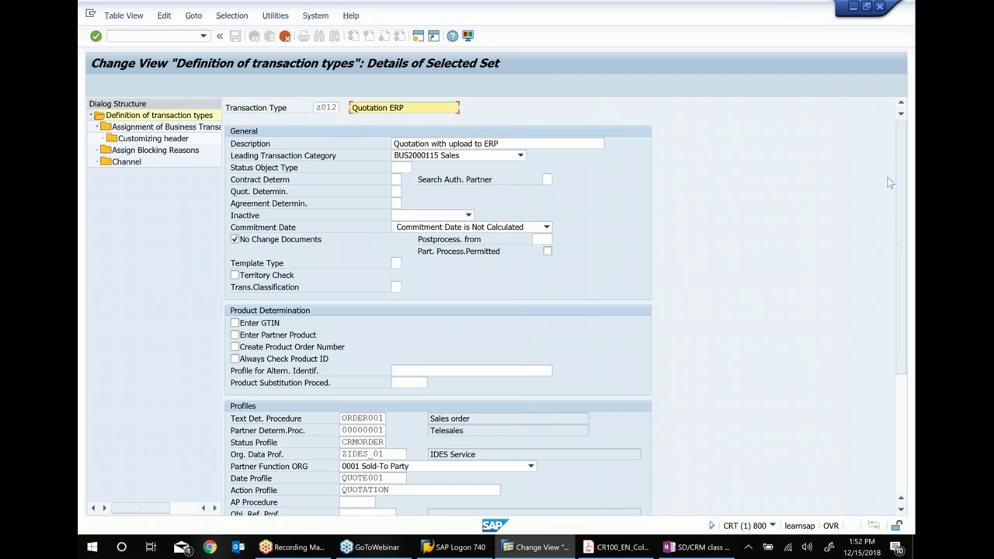
type(".sadh1")
type("2")
left_click(390, 107)
key("BackSpace")
key("BackSpace")
key("BackSpace")
key("BackSpace")
key("BackSpace")
key("BackSpace")
key("End")
key("BackSpace")
key("BackSpace")
key("BackSpace")
key("BackSpace")
key("BackSpace")
key("BackSpace")
key("BackSpace")
key("BackSpace")
key("BackSpace")
type("_Sadh_121518")
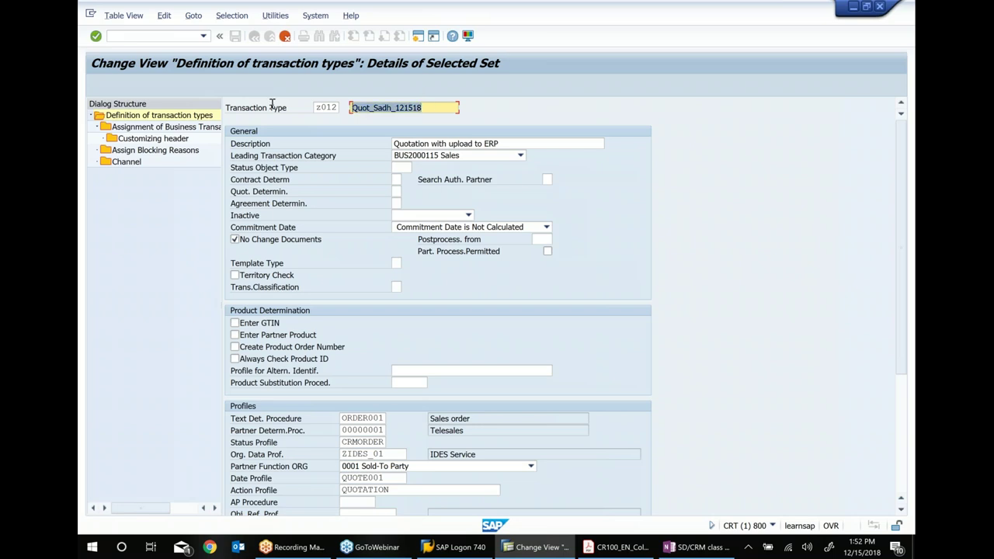
Step: Give the long description the same text as the short one, choose a category in the header customizing and complete the copy with its dependent entries
left_click(527, 145)
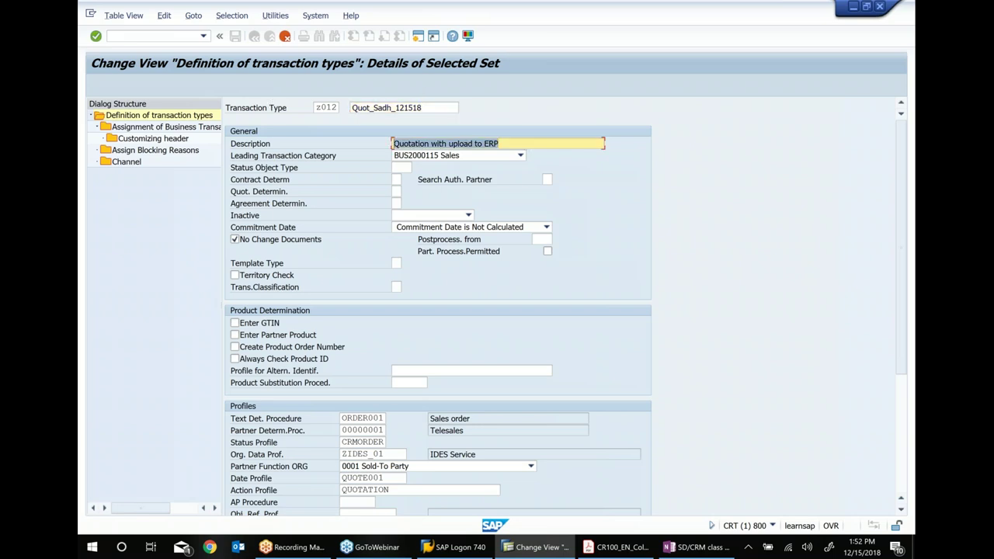
type("Quot_Sadh_121518")
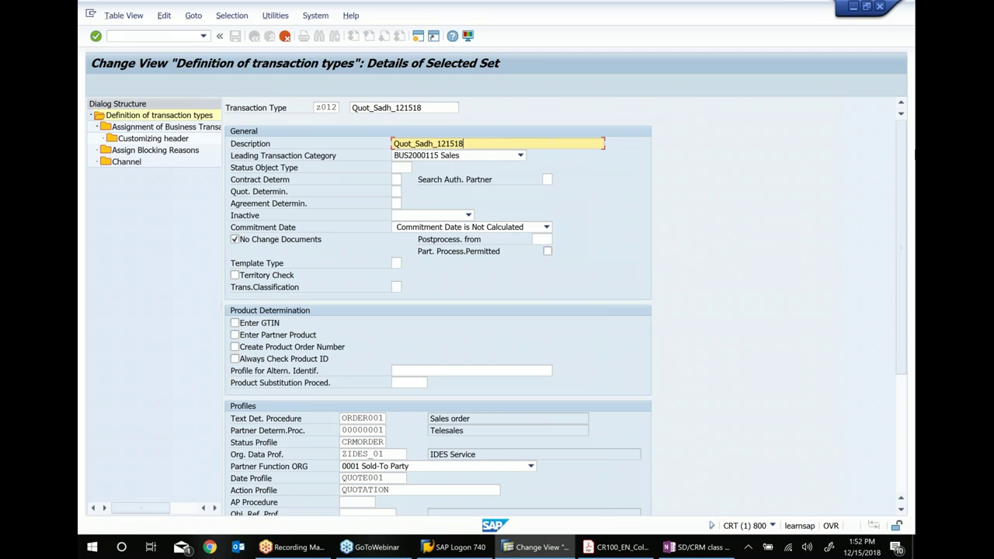
key("Return")
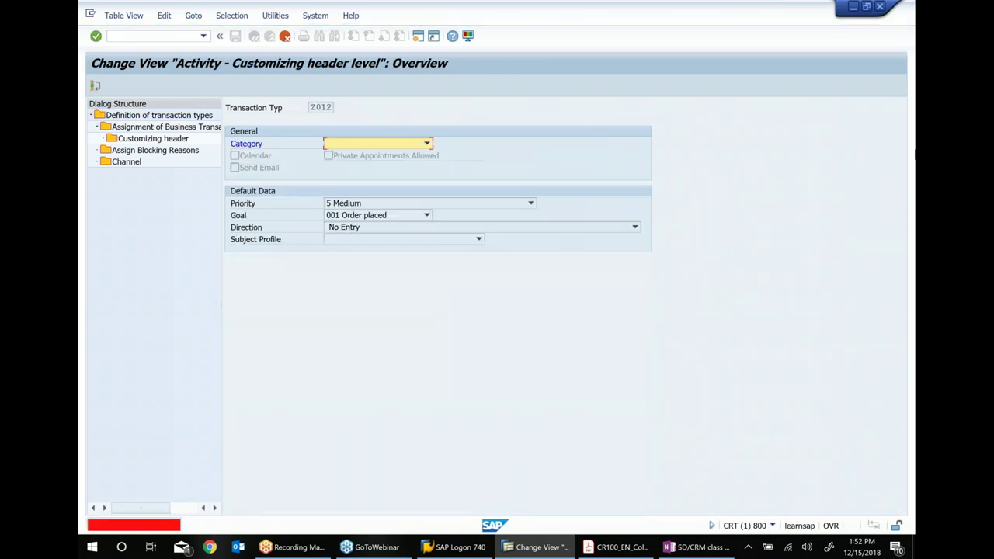
left_click(427, 143)
left_click(352, 157)
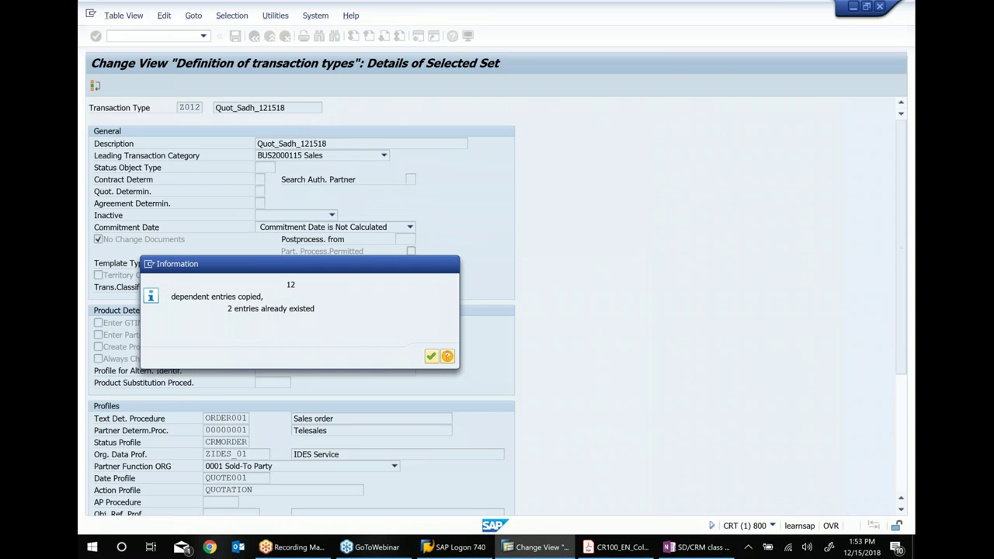
key("Return")
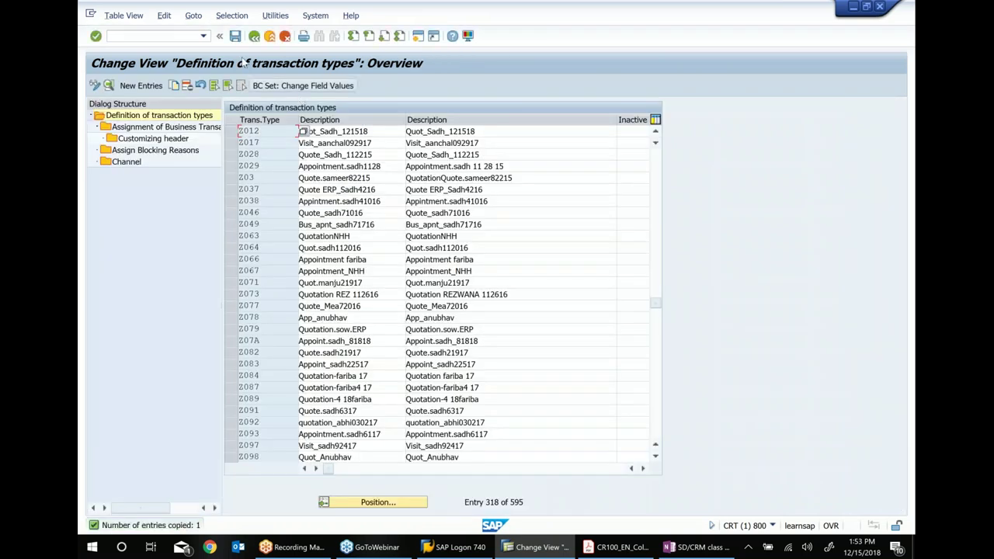
Step: Save the new transaction type Z012 under customizing request CRTK900010
left_click(233, 37)
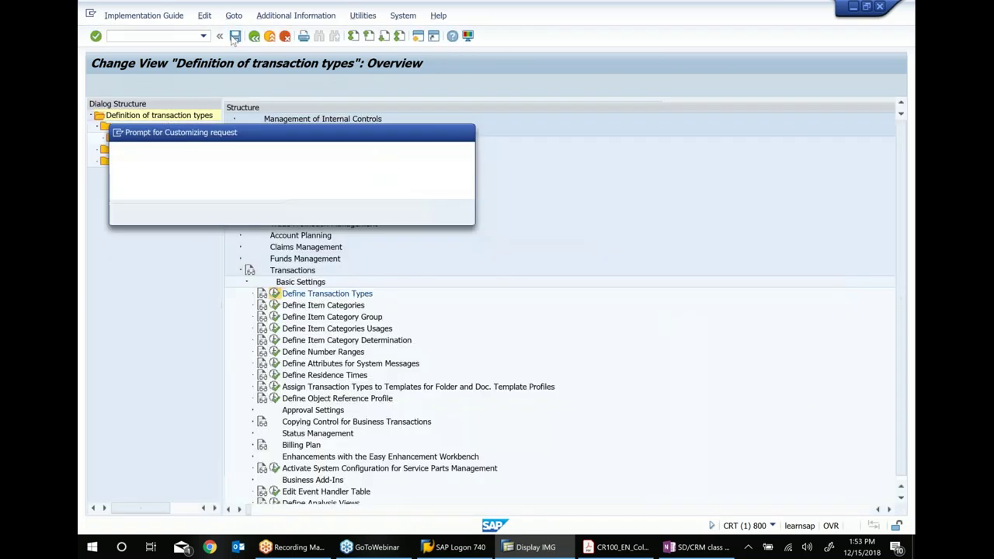
left_click(303, 214)
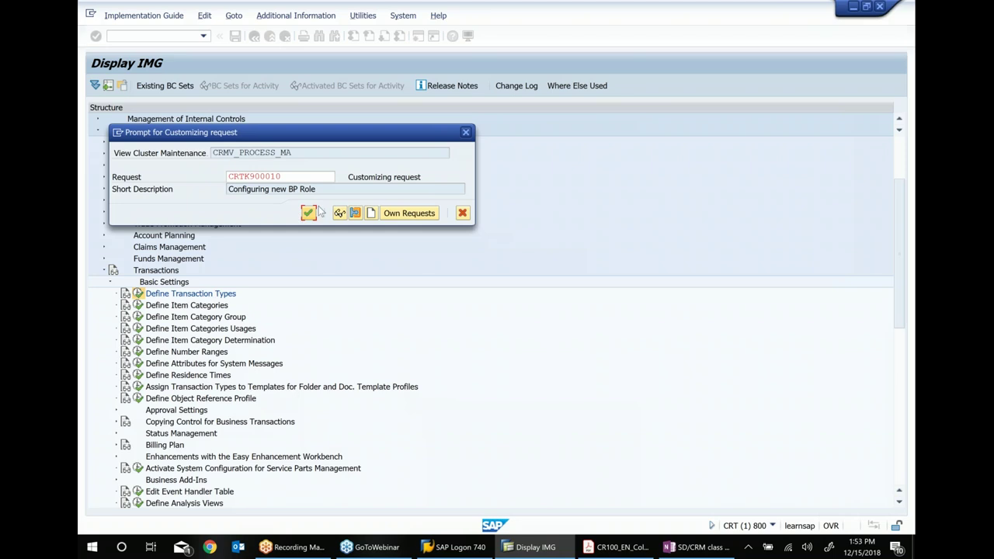
left_click(308, 215)
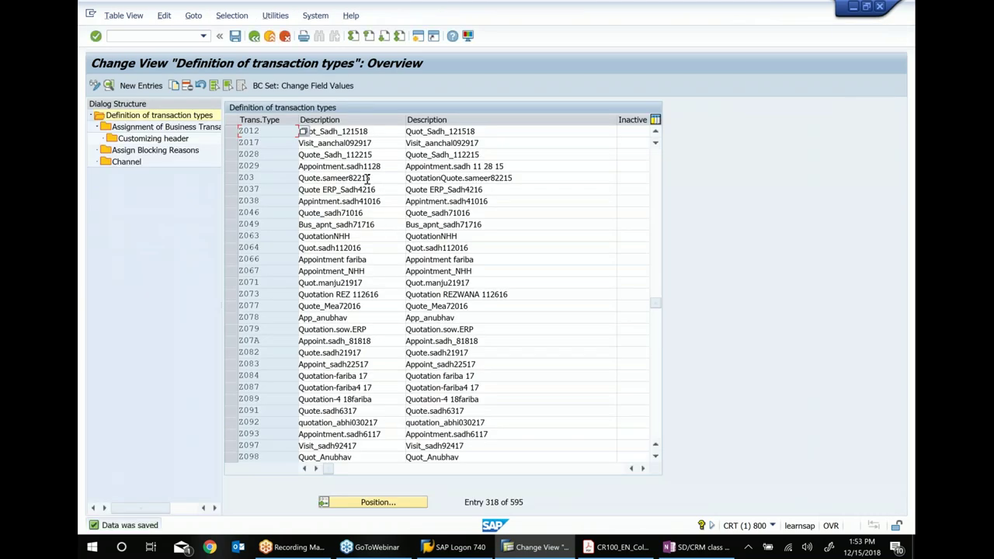
Step: Switch to OneNote and append "....Z012" to the "Configure a new Transaction type copy of AG" bullet
left_click(268, 128)
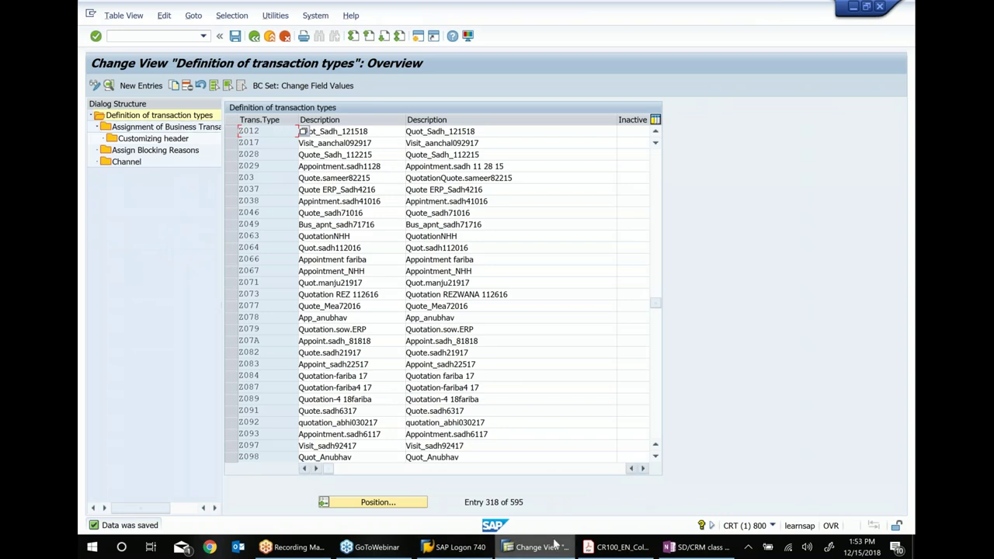
left_click(672, 550)
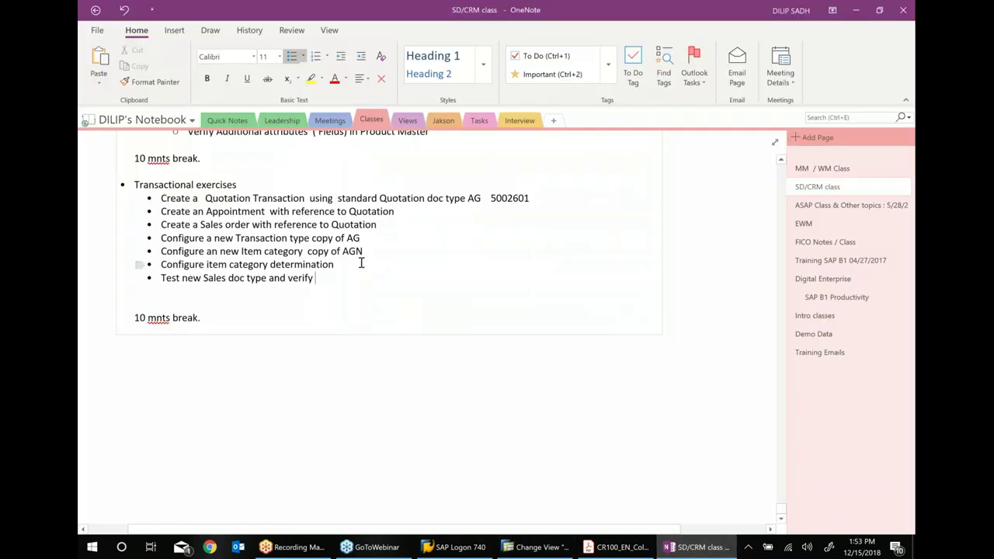
left_click(384, 238)
type("....")
type("Z012")
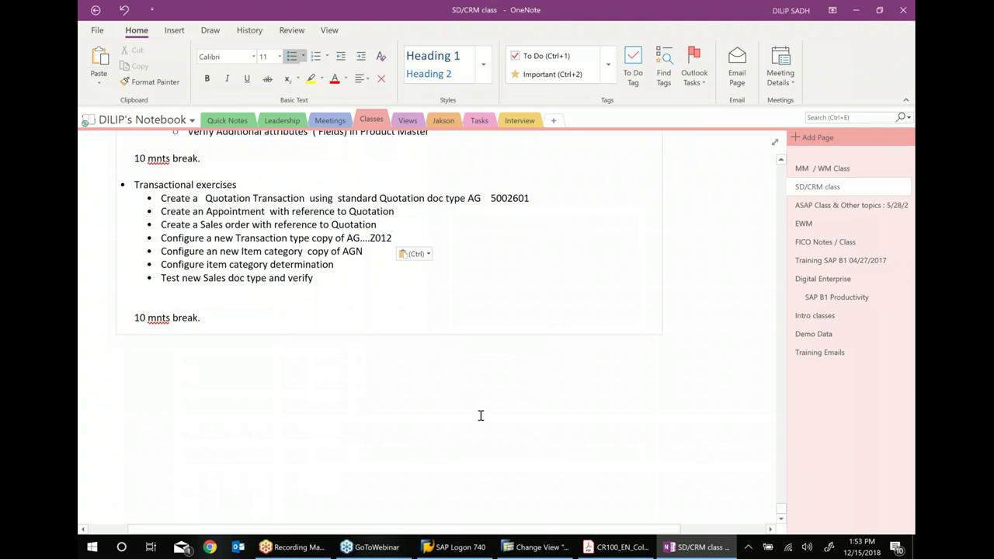
Step: Glance at the transaction types in SAP, return to OneNote and add the indented sub-bullet "Verify Tranaction type attributes" below the Z012 bullet
left_click(520, 547)
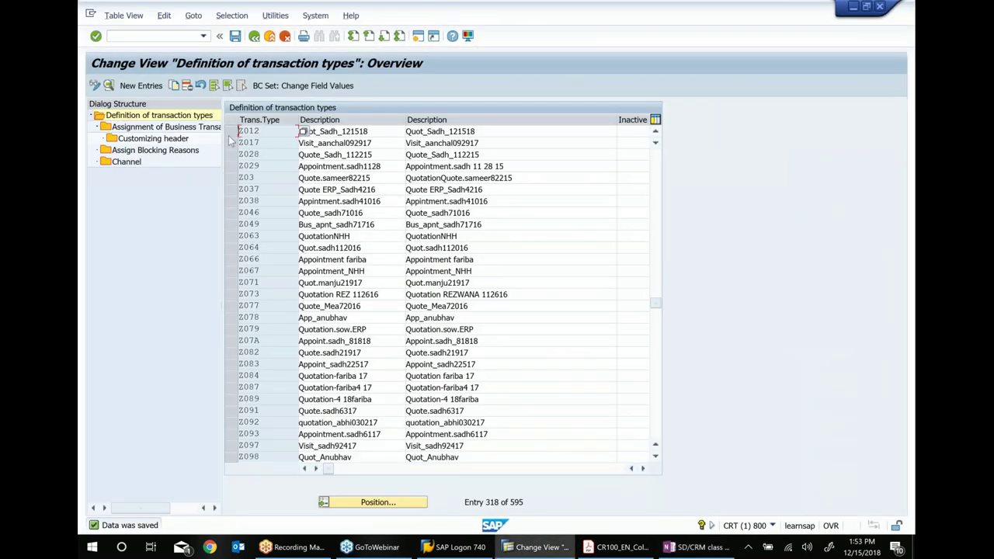
key("alt+Tab")
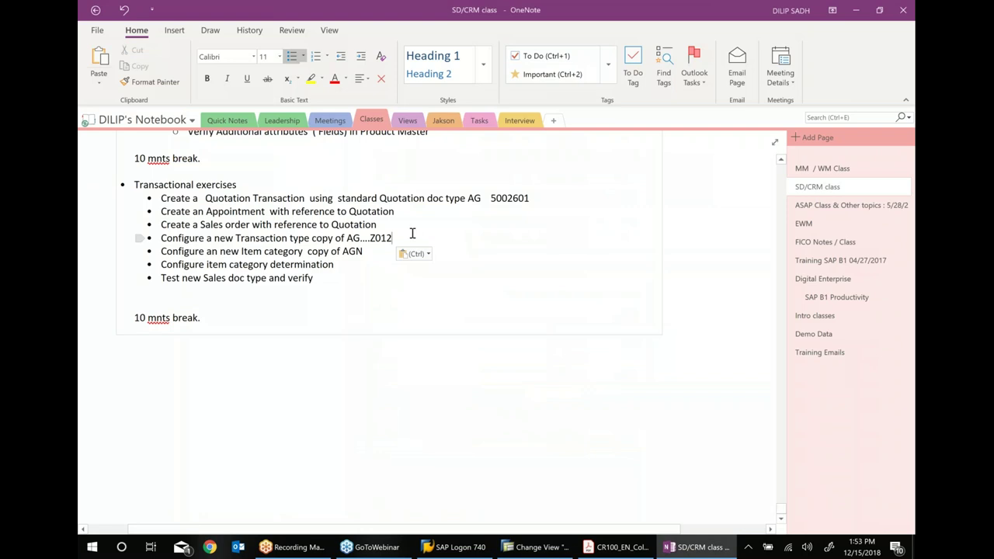
key("Return")
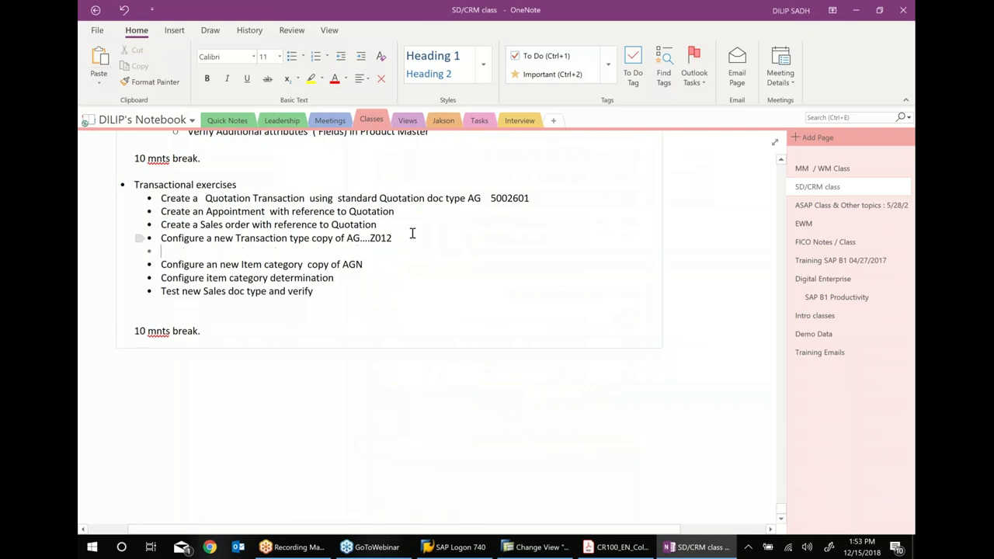
left_click(360, 58)
type("Veri")
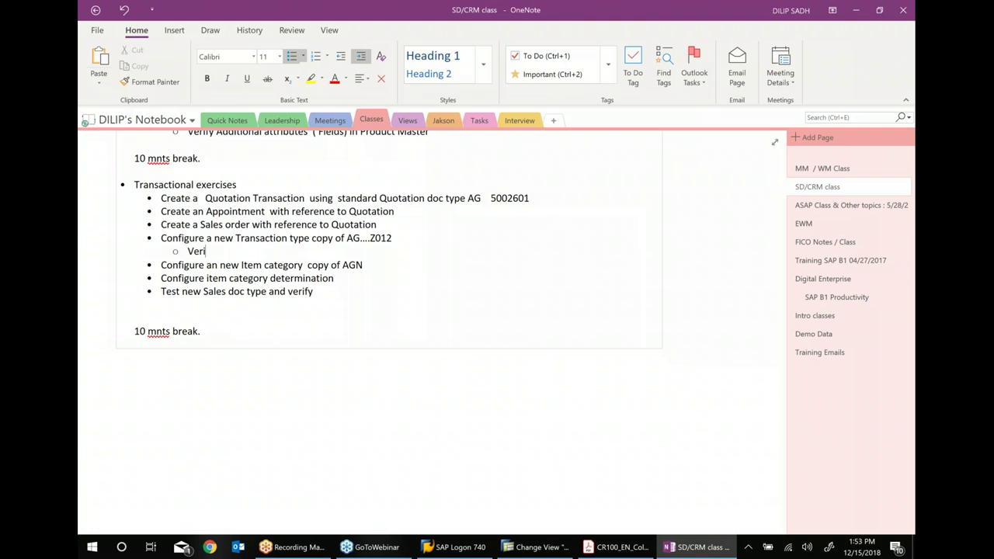
type("fy D")
key("BackSpace")
type("tRANACTION type attributes")
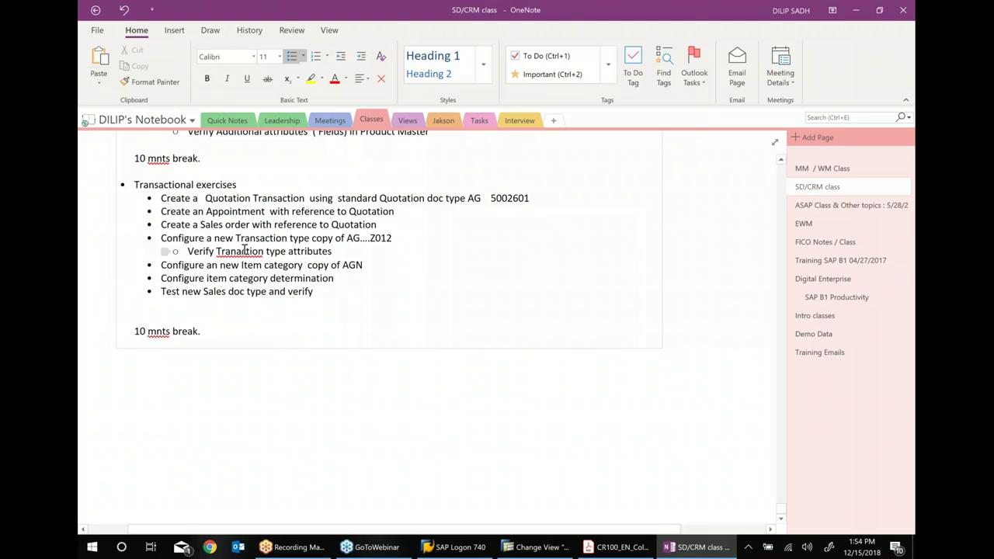
Step: Correct the misspelled word in the sub-bullet so it reads "Verify Transaction type attributes"
right_click(244, 250)
left_click(283, 256)
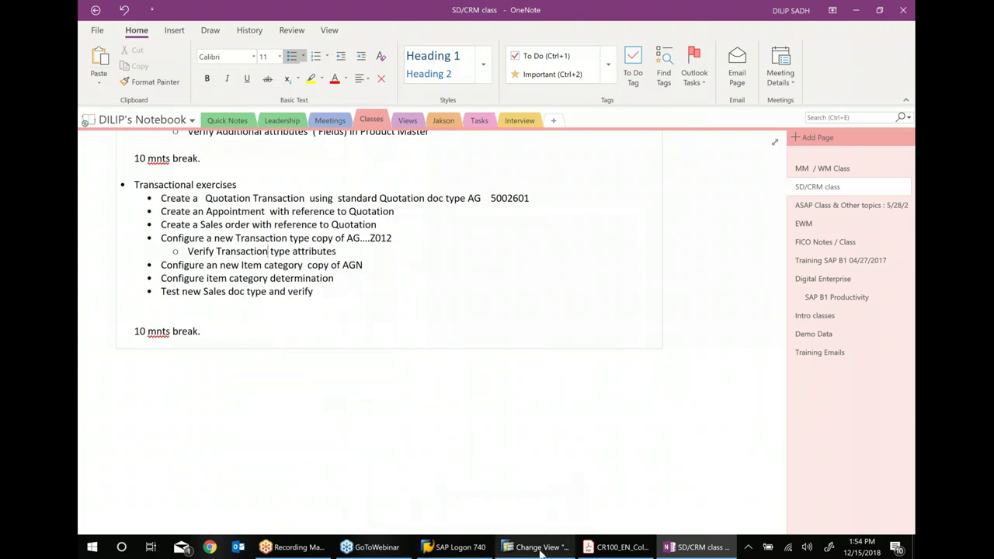
Step: Switch to SAP and review the general data, profiles and numbering settings of transaction type Z012, returning to the overview
left_click(541, 548)
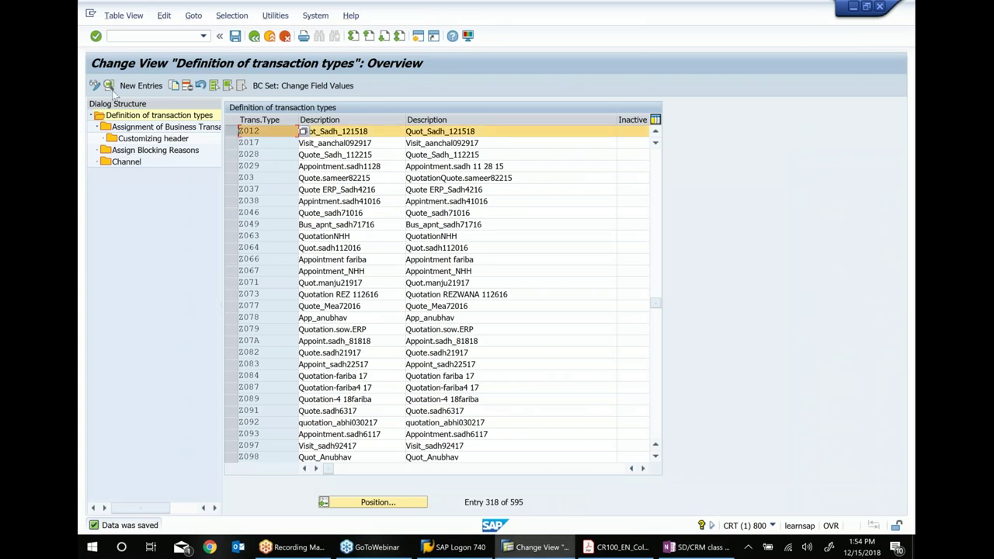
left_click(110, 84)
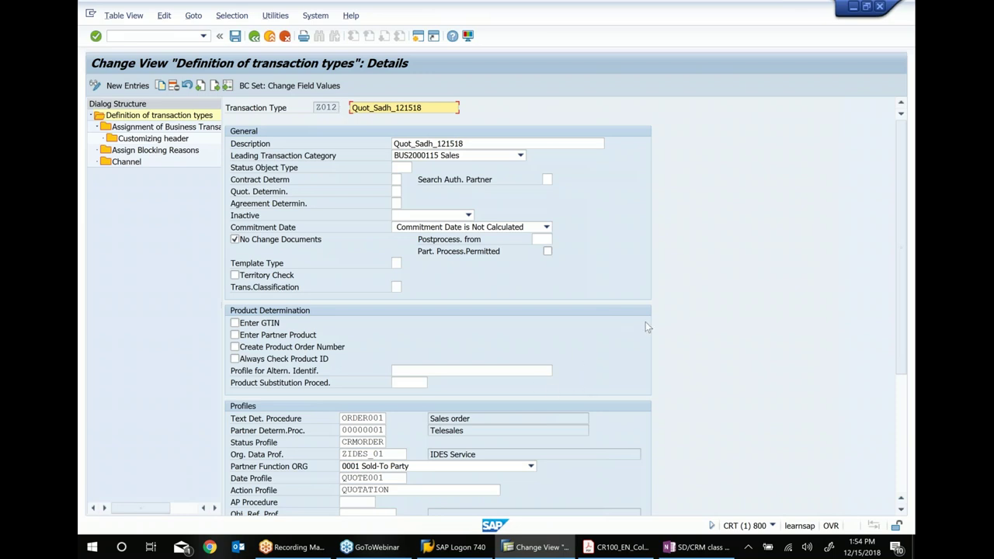
scroll(714, 289, "down", 5)
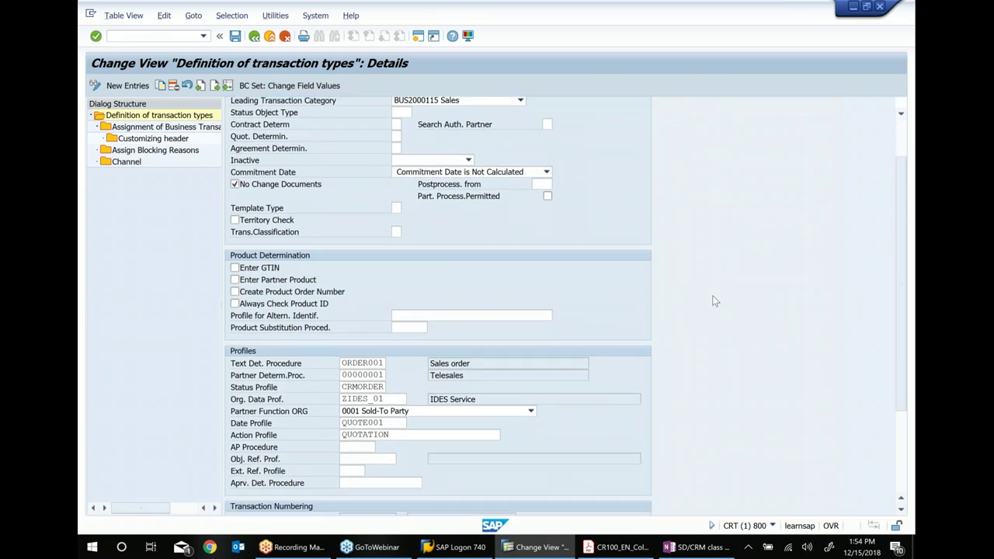
scroll(714, 300, "down", 5)
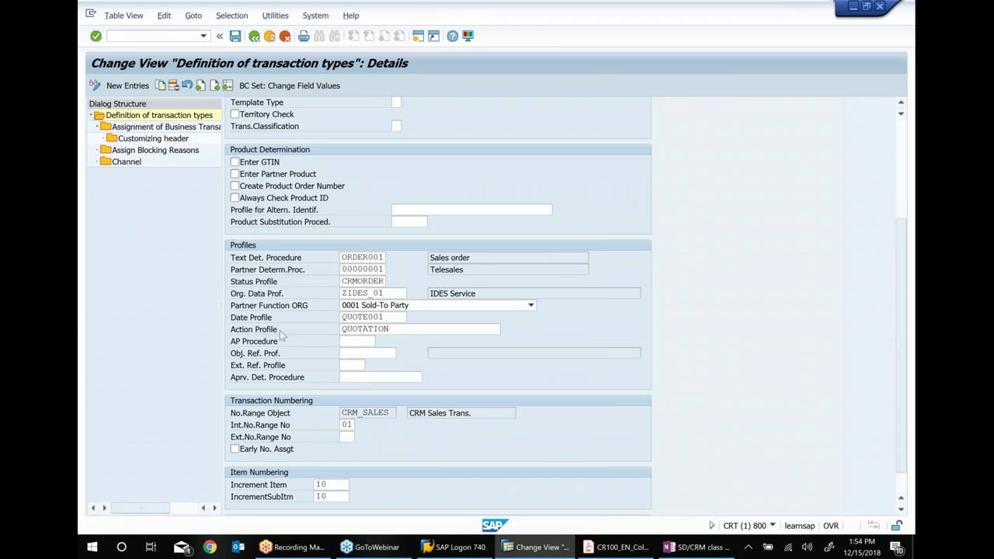
scroll(431, 373, "down", 2)
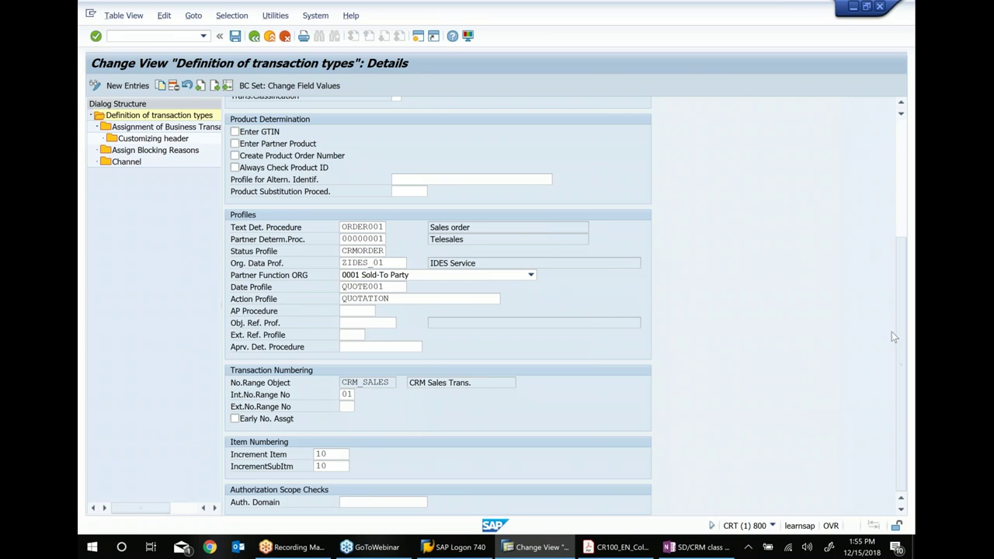
left_click_drag(903, 361, 303, 47)
left_click(259, 43)
key("F3")
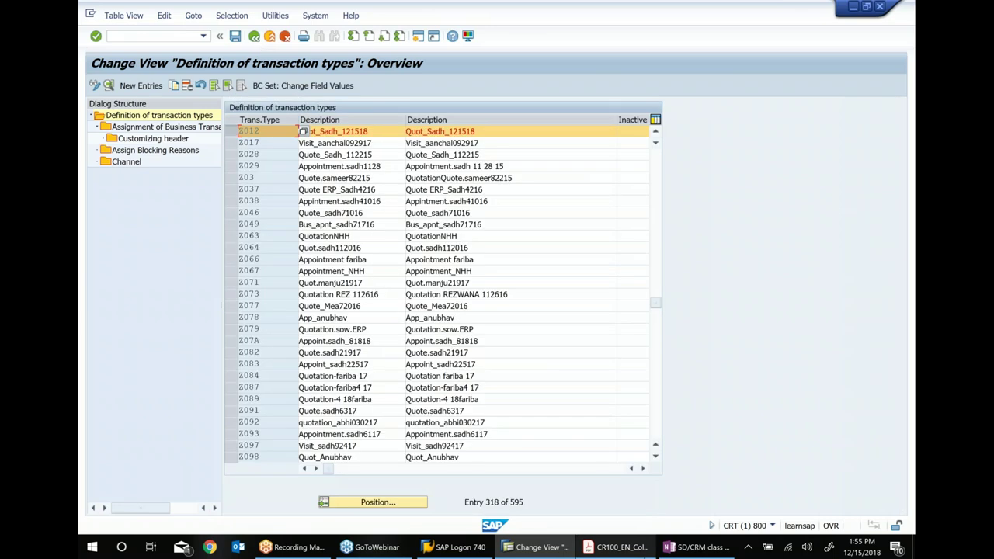
Step: Check the item category exercise in OneNote, return to SAP and leave the transaction type definitions, saving the changes
left_click(699, 547)
left_click_drag(365, 265, 152, 265)
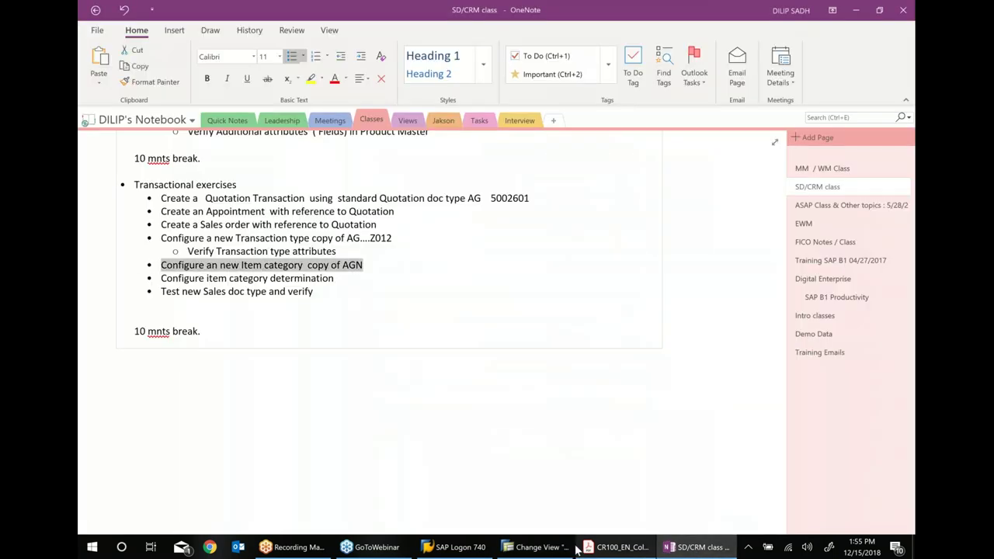
left_click(535, 547)
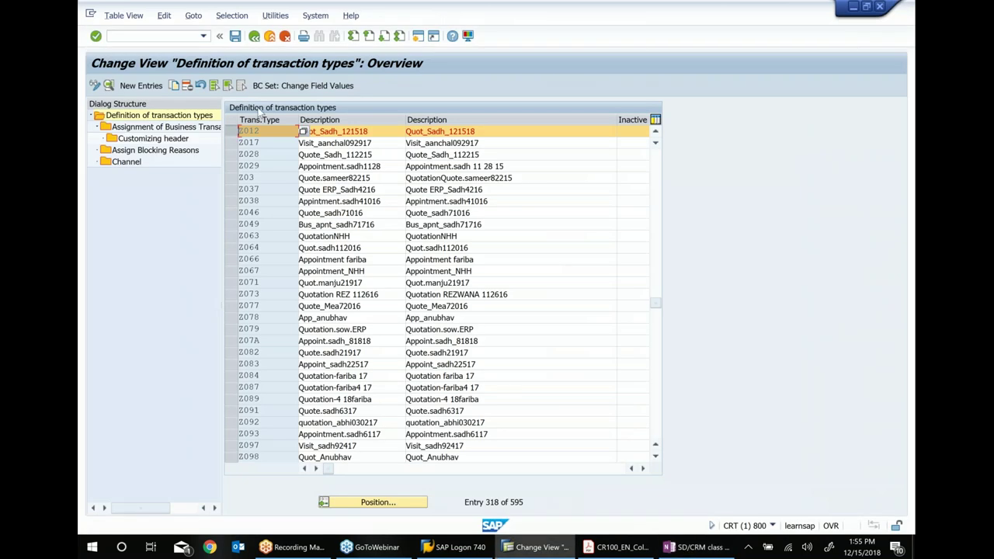
left_click(253, 36)
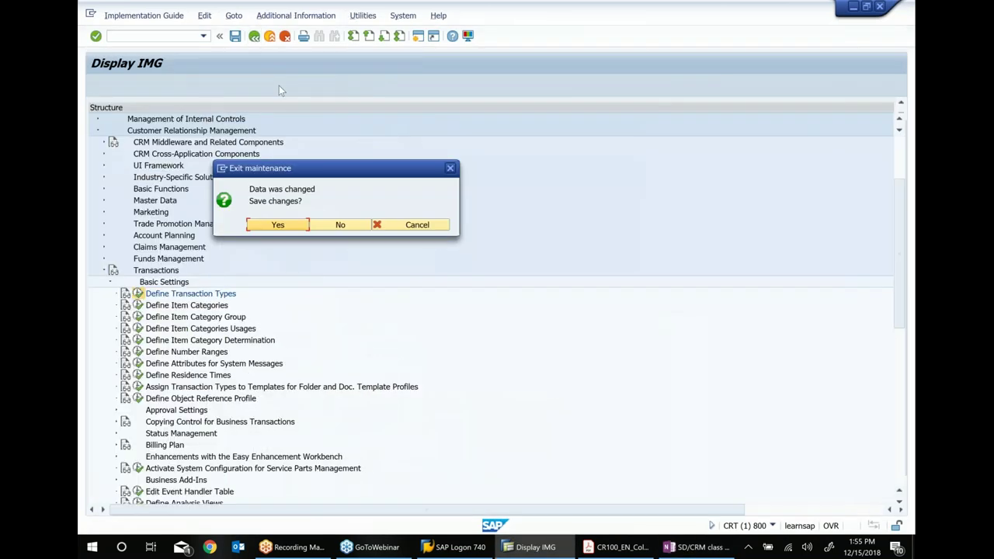
key("Return")
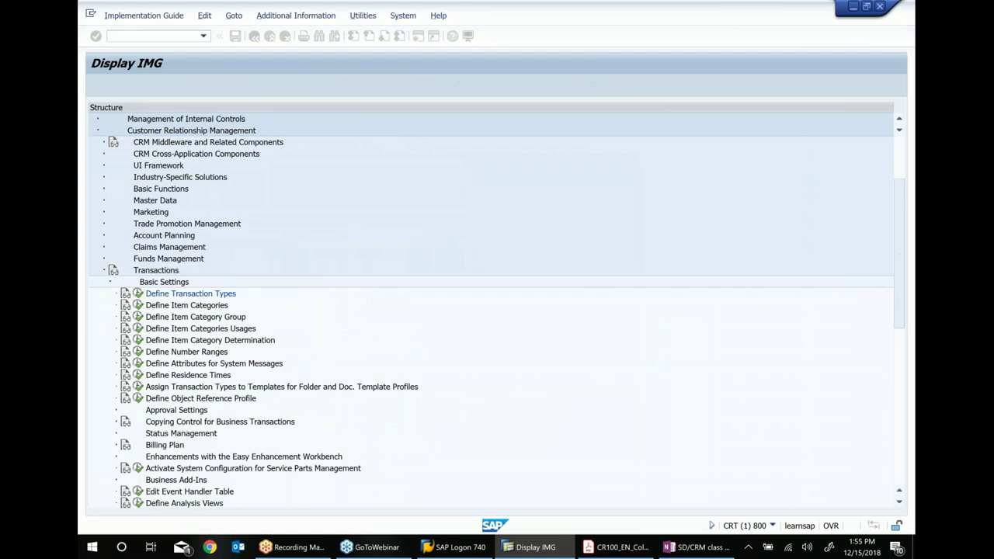
Step: Open the Define Item Categories activity and start copying the quotation item category AGN
left_click(187, 309)
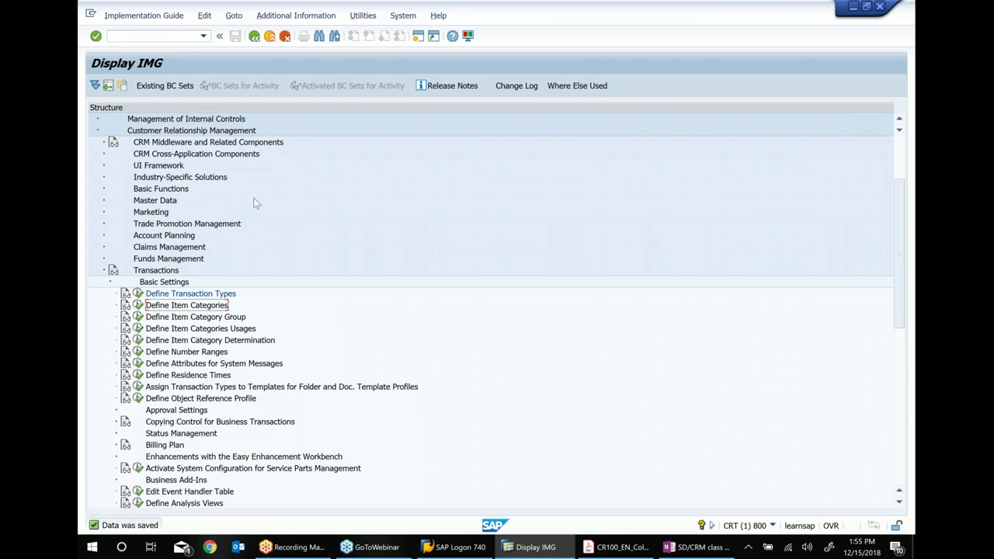
left_click(138, 305)
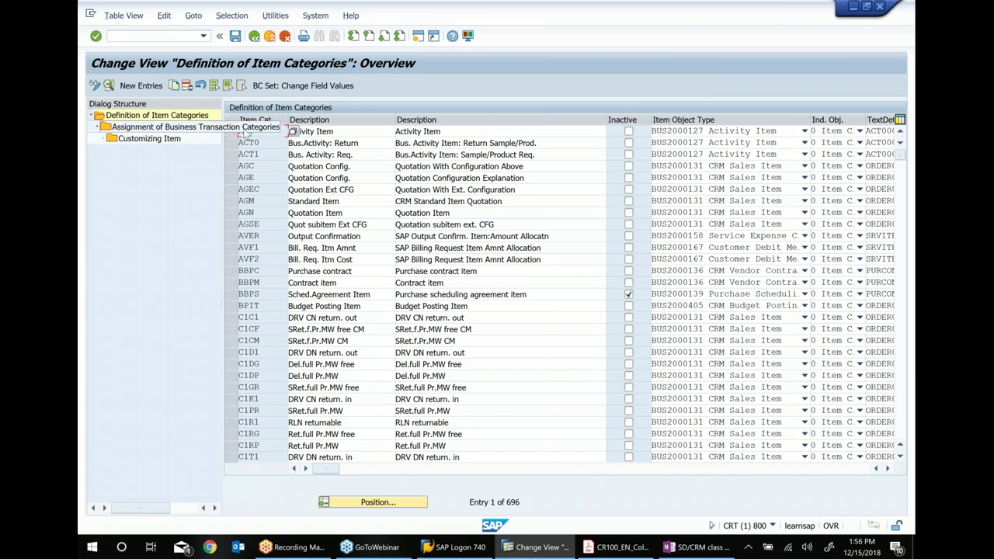
left_click(228, 211)
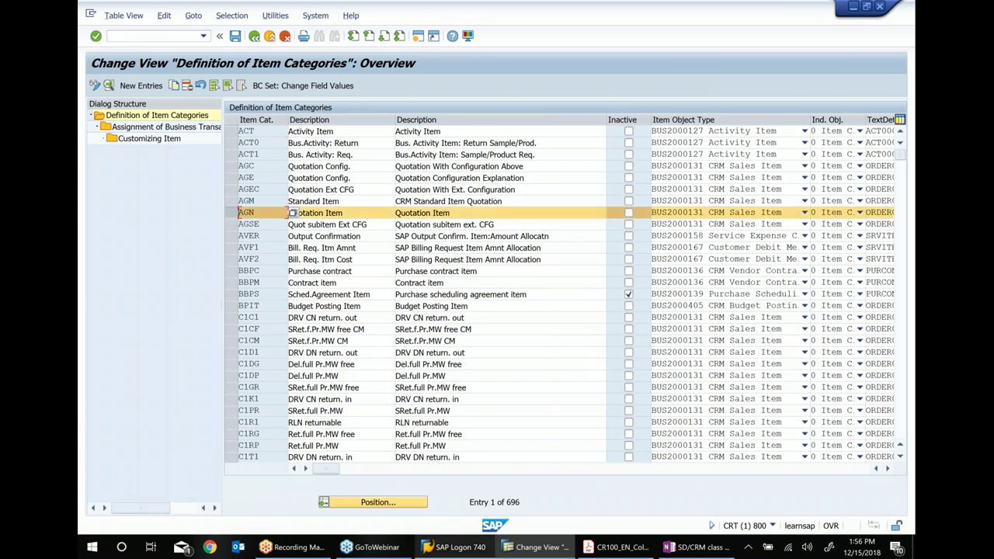
mouse_move(539, 553)
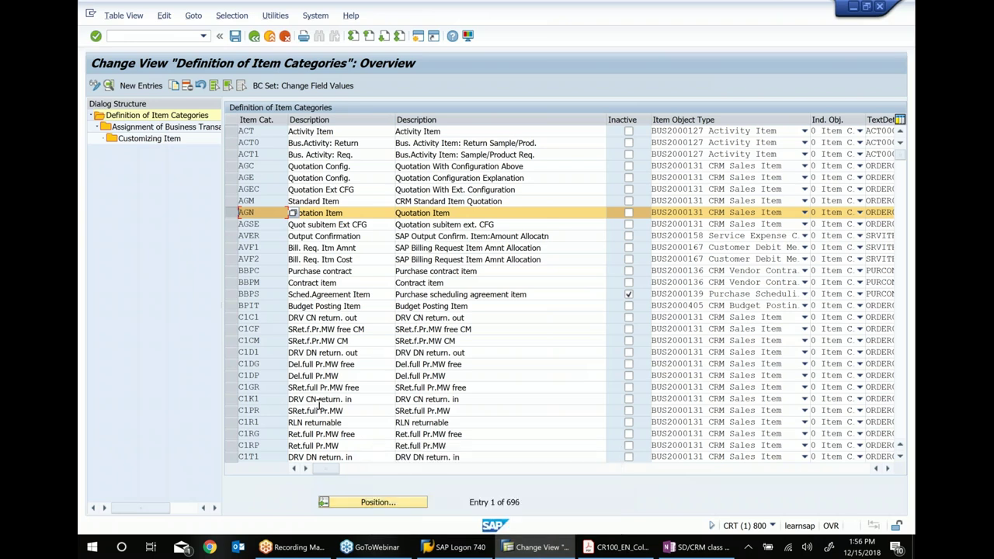
left_click(176, 88)
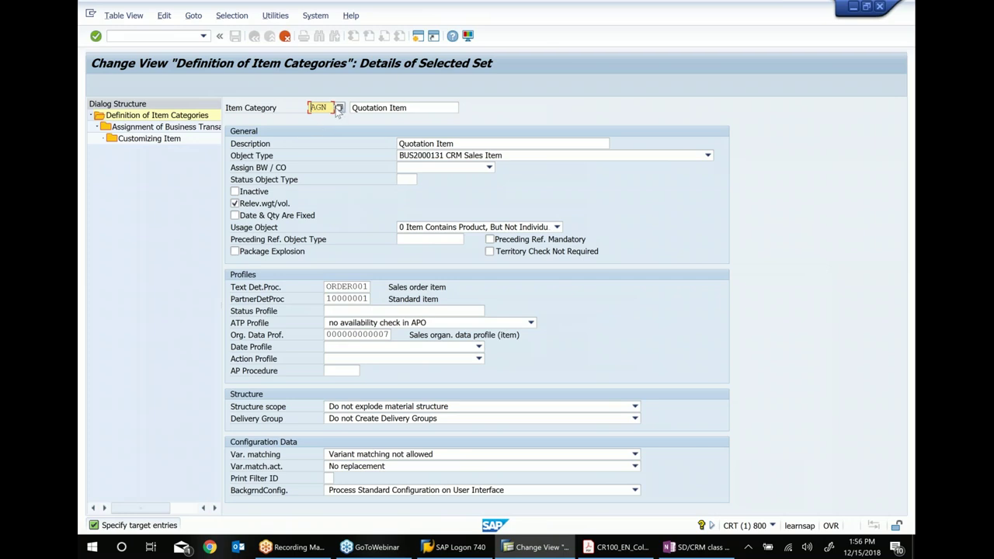
Step: Browse the list of existing item categories to check which keys are already used
key("F4")
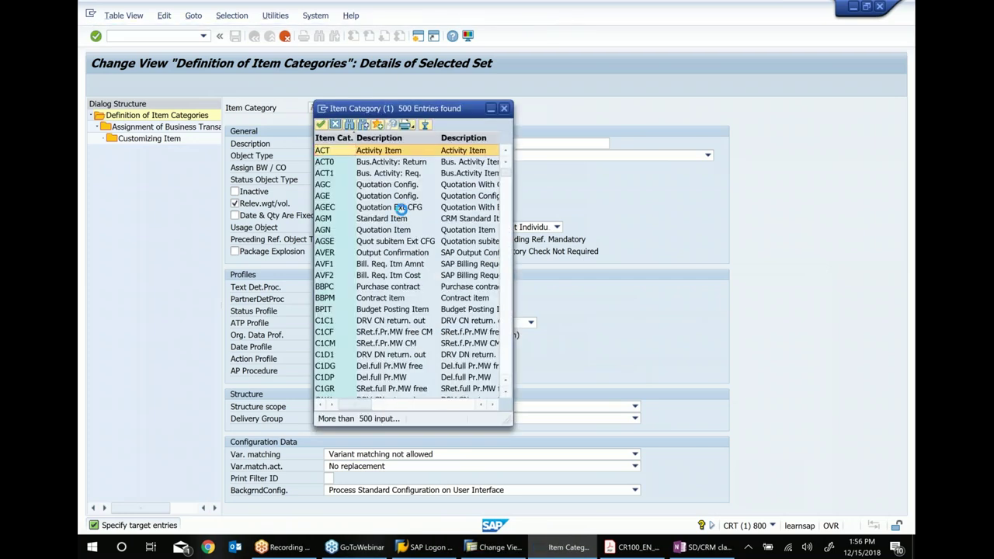
scroll(406, 258, "down", 10)
scroll(406, 258, "down", 20)
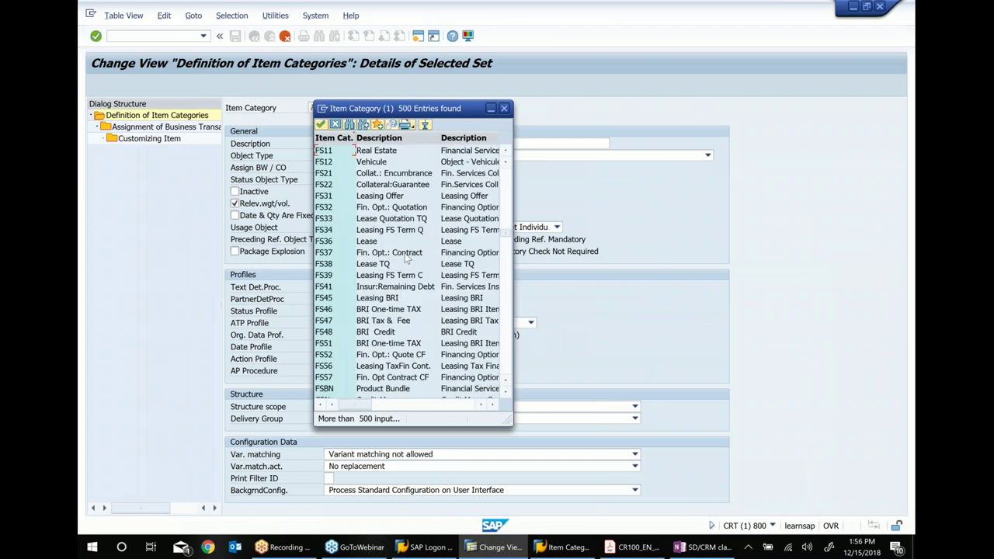
scroll(406, 258, "down", 20)
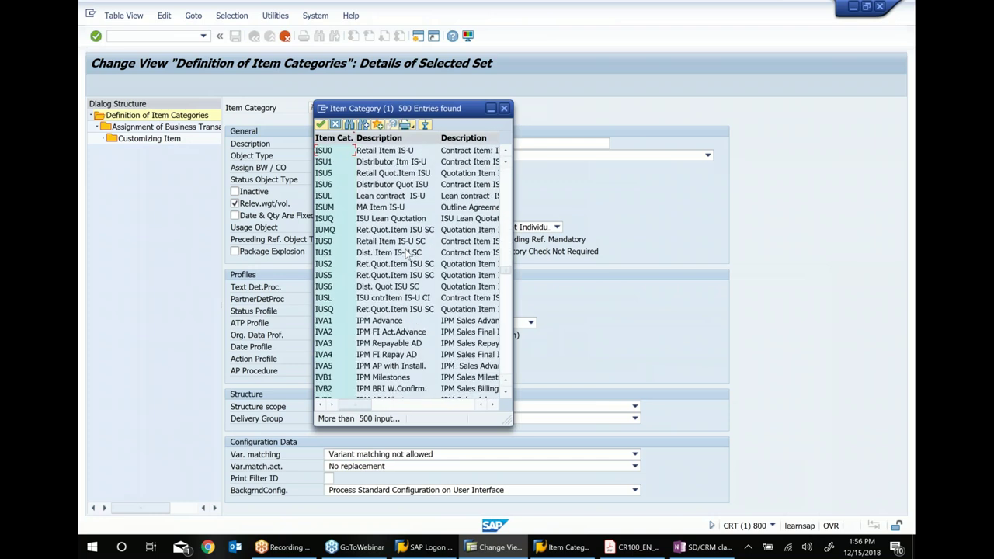
scroll(406, 256, "down", 20)
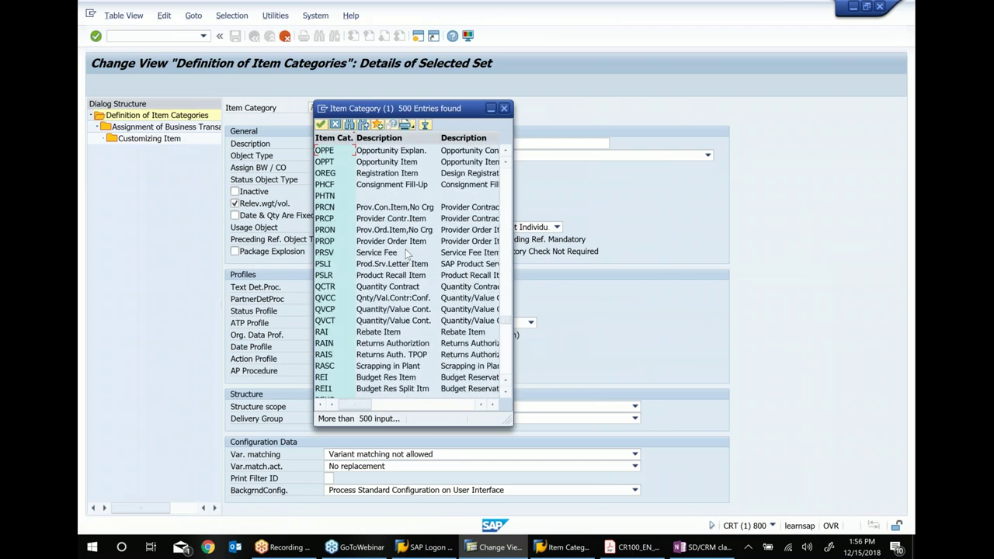
scroll(406, 256, "down", 20)
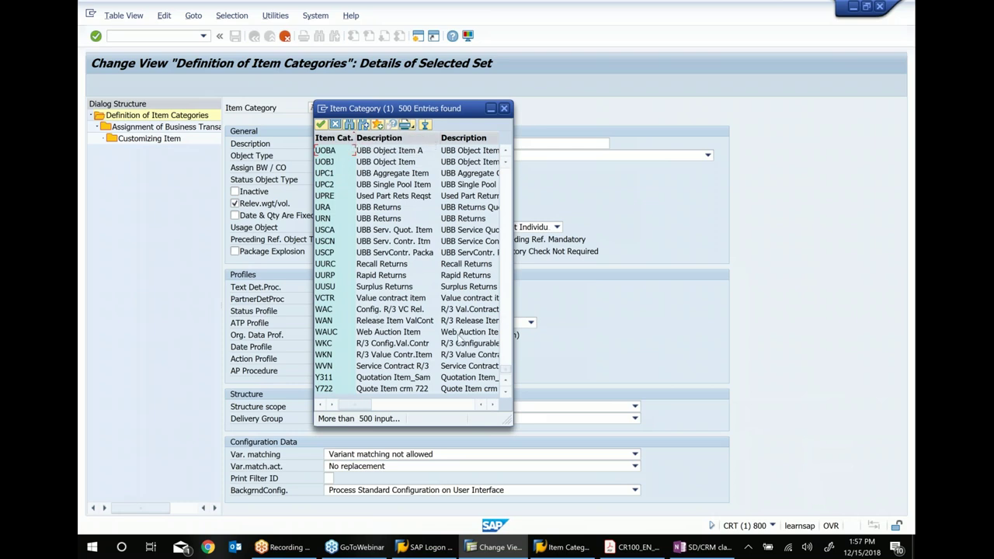
left_click(503, 108)
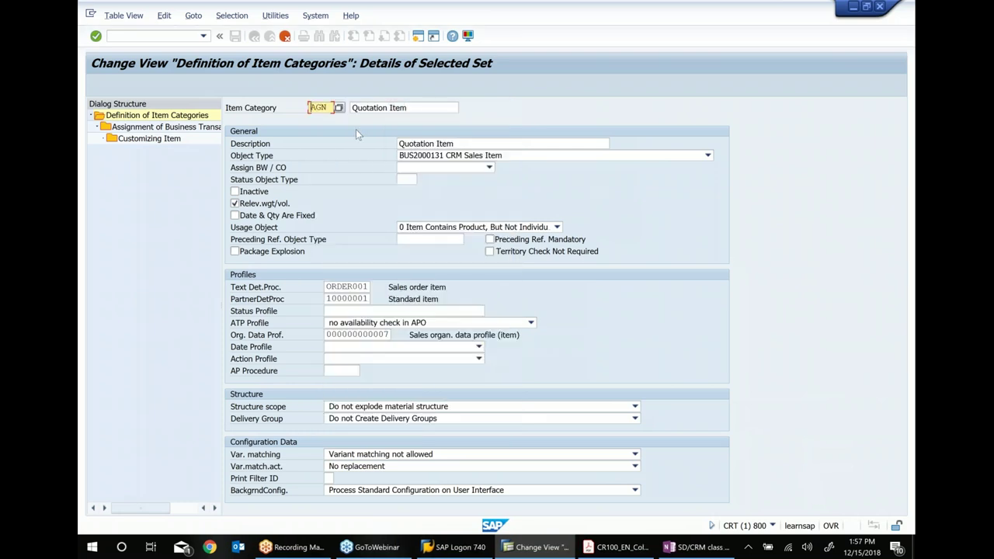
Step: Give the copied item category the key Z012 and complete the copy with its dependent entries
key("BackSpace")
type("Z012")
key("Return")
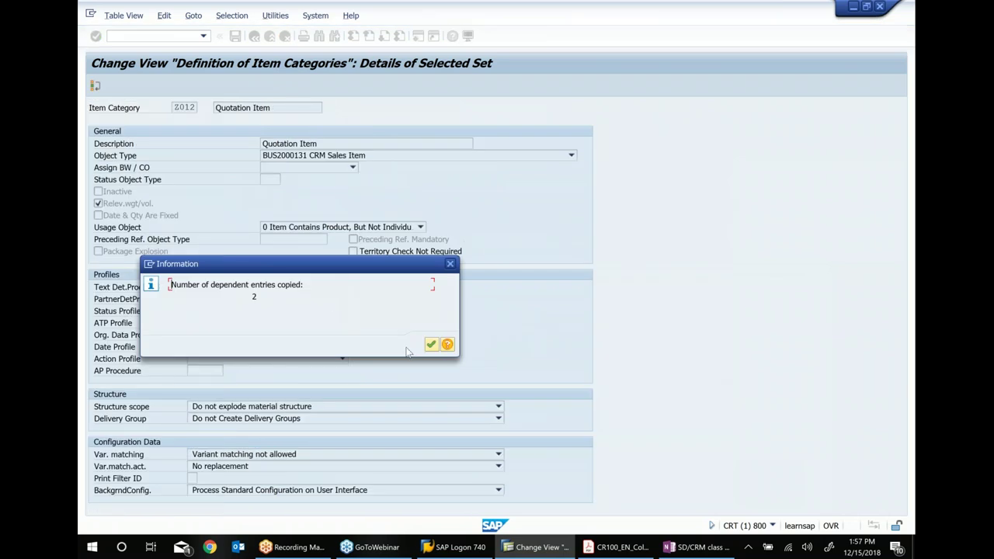
left_click(430, 345)
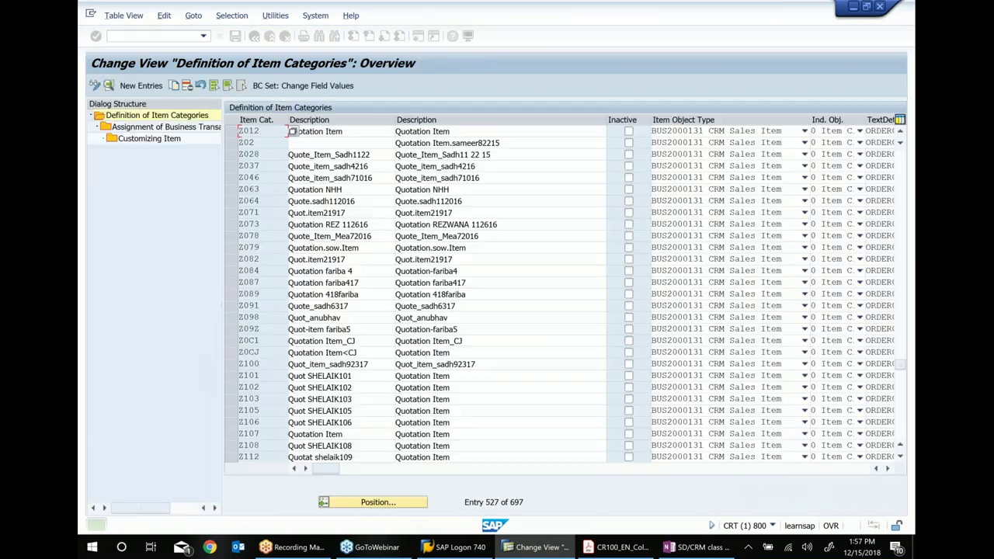
Step: Change item category Z012's short description to "Quot_Item" followed by the trainer's surname and 121518
left_click(365, 129)
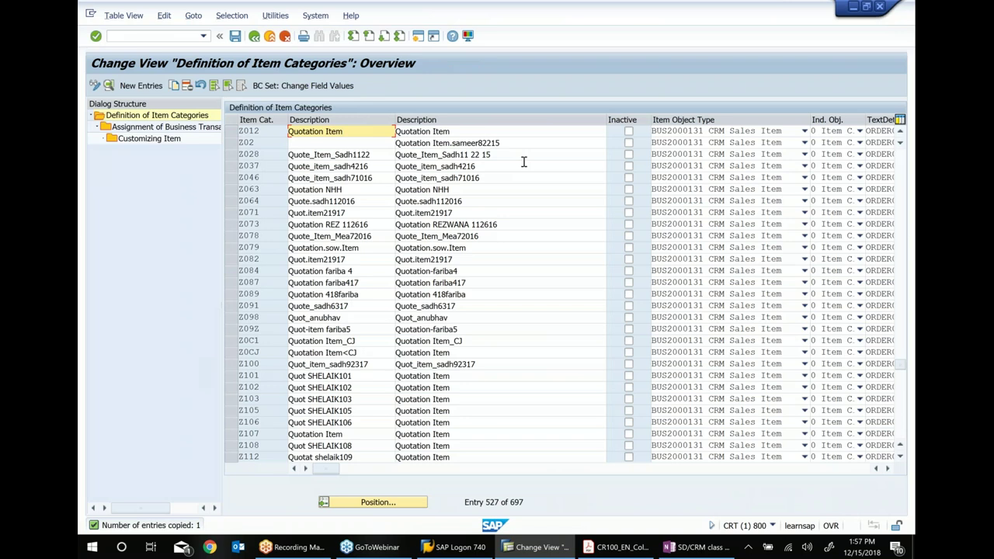
left_click(326, 131)
key("BackSpace")
key("BackSpace")
key("BackSpace")
key("BackSpace")
key("BackSpace")
key("BackSpace")
type("_")
key("Delete")
key("Delete")
key("Delete")
key("Delete")
type("Item")
type("_s")
type("ad")
key("BackSpace")
key("BackSpace")
key("BackSpace")
key("BackSpace")
type("Sadh121518")
Step: Copy the short description into Z012's long description and save the item category under customizing request CRTK900010
left_click_drag(383, 130, 248, 132)
key("ctrl+c")
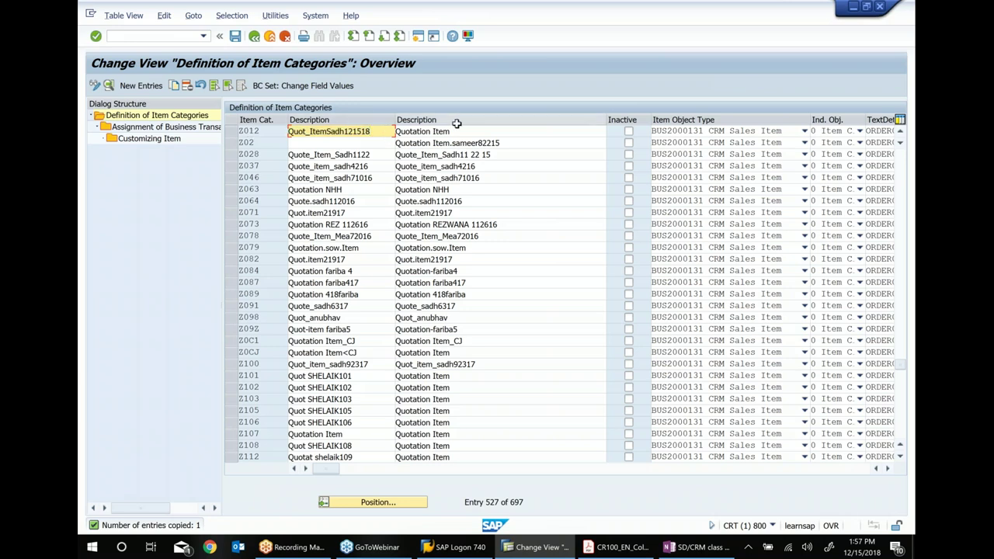
left_click_drag(455, 132, 372, 136)
key("ctrl+v")
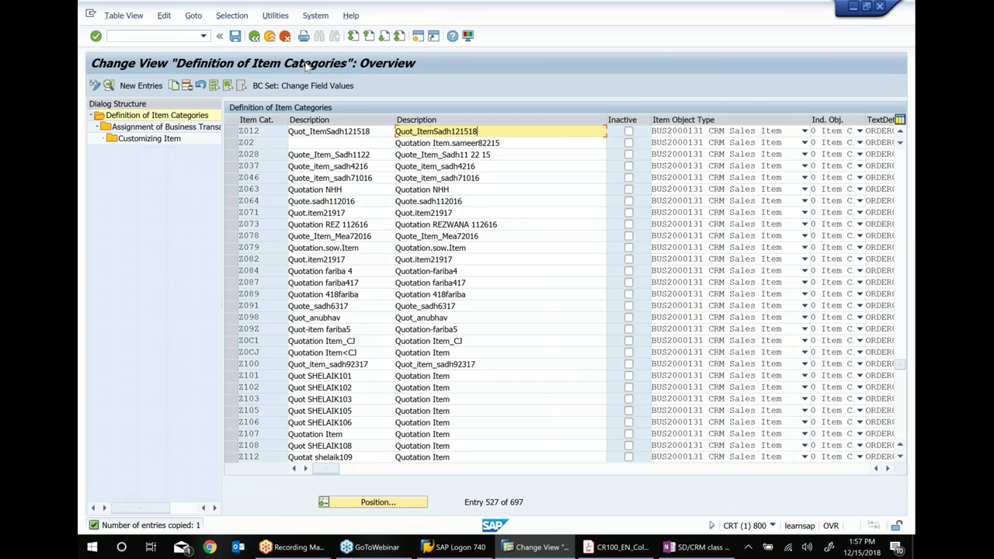
left_click(235, 37)
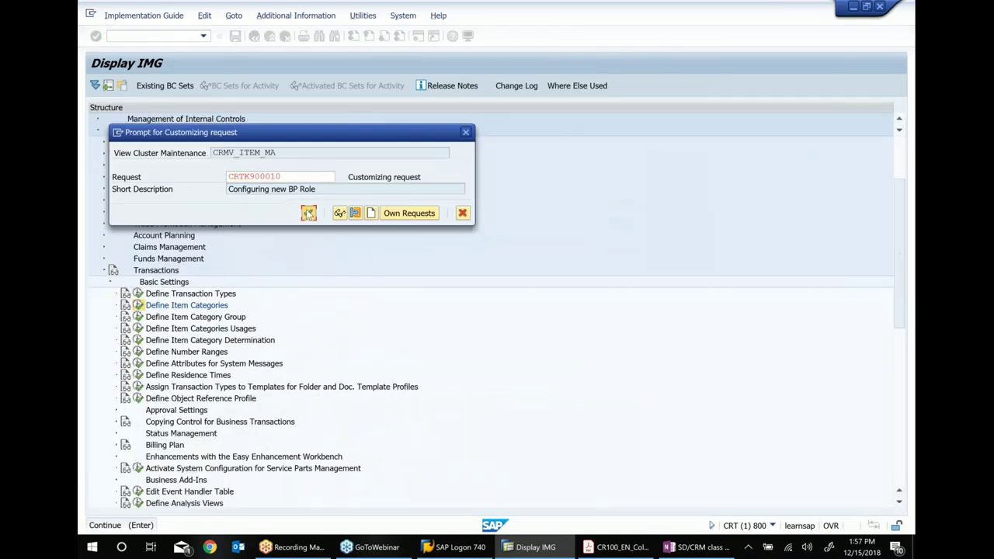
key("Return")
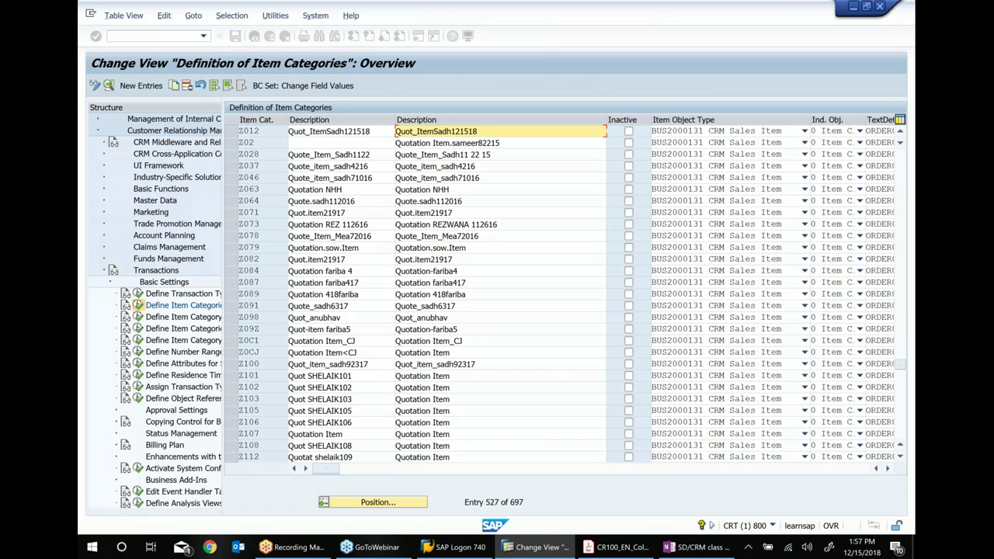
Step: Switch to OneNote and append "....Z012" to the "Configure an new Item category copy of AGN" bullet
left_click(713, 548)
left_click(387, 266)
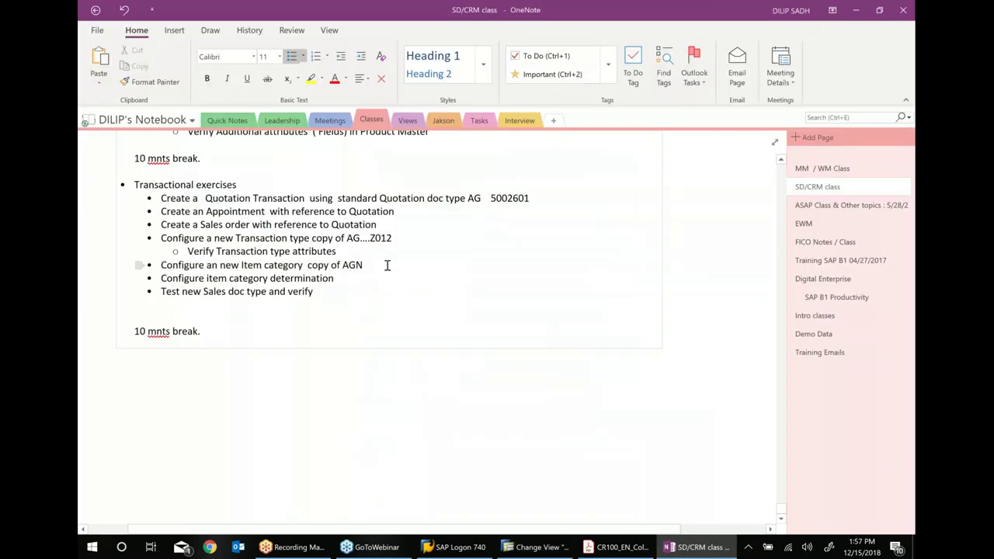
type("....z01")
type("3")
key("BackSpace")
key("BackSpace")
key("BackSpace")
key("BackSpace")
type("Z015")
key("BackSpace")
type("2")
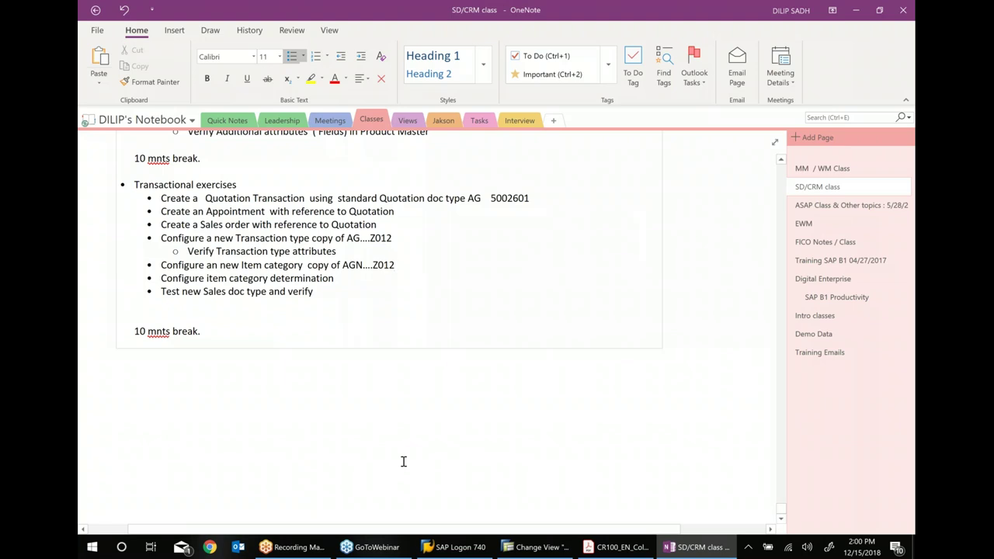
Step: Add the sub-bullet "Verify Item category Attributes ... Z012" under the "Configure an new Item category copy of AGN" bullet
key("Return")
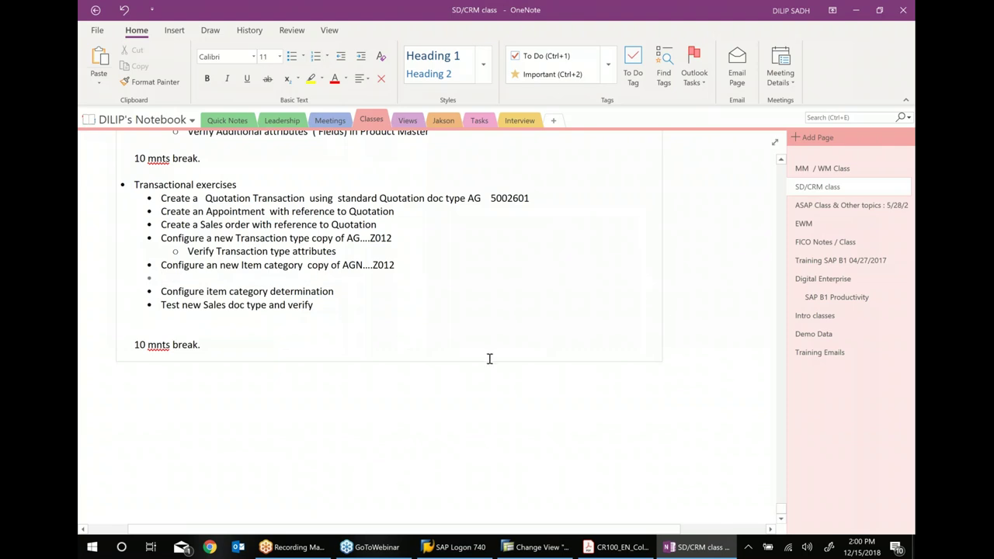
left_click(361, 57)
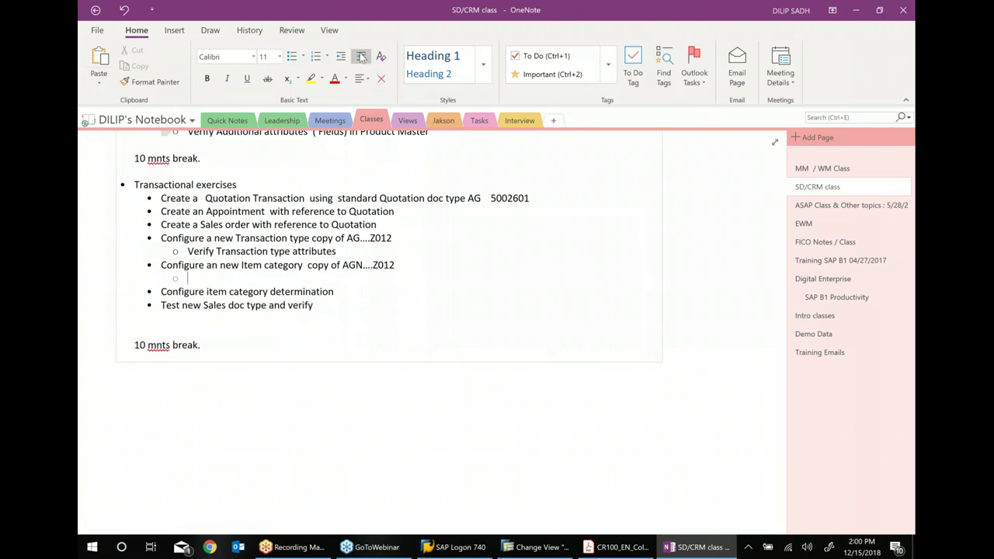
type("VERIFY")
key("BackSpace")
key("BackSpace")
key("BackSpace")
key("BackSpace")
key("BackSpace")
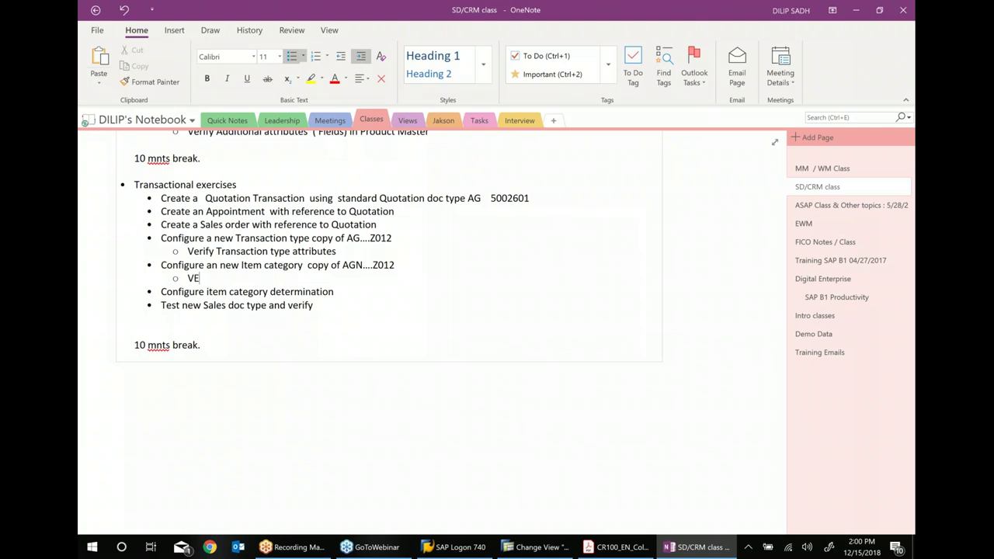
type("erify Item category Attr")
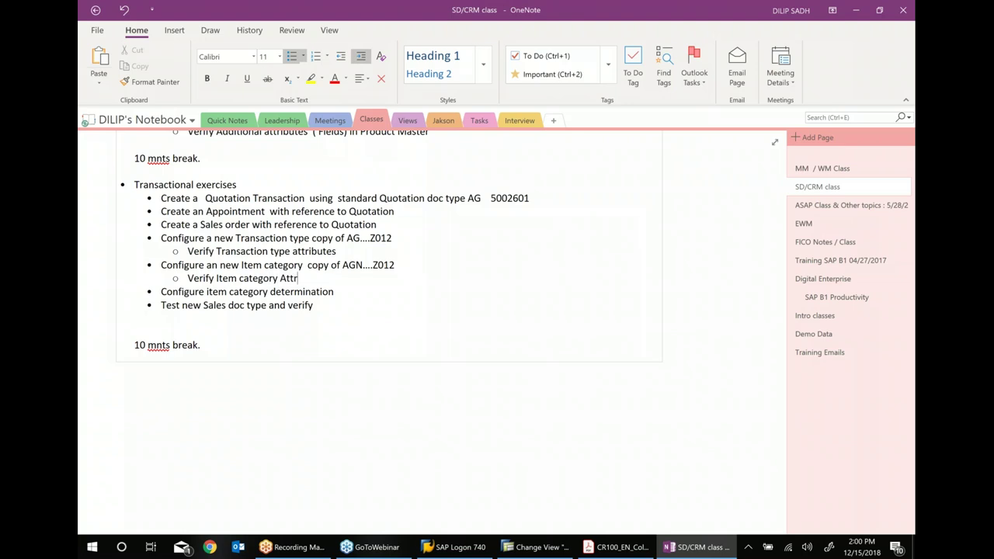
type("ibutes ... Z012")
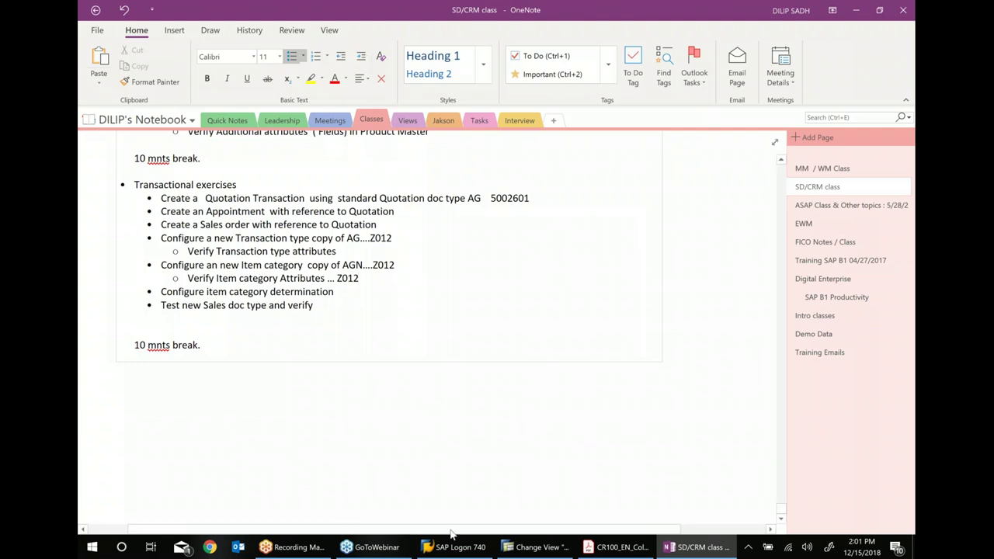
Step: Switch to SAP and open the details of item category Z012 to examine its attributes
left_click(521, 552)
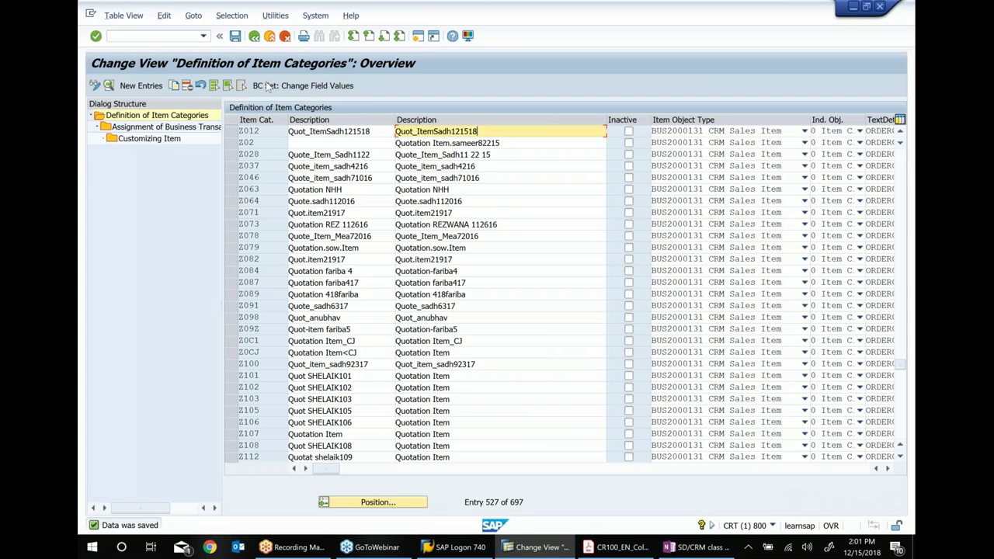
left_click(232, 133)
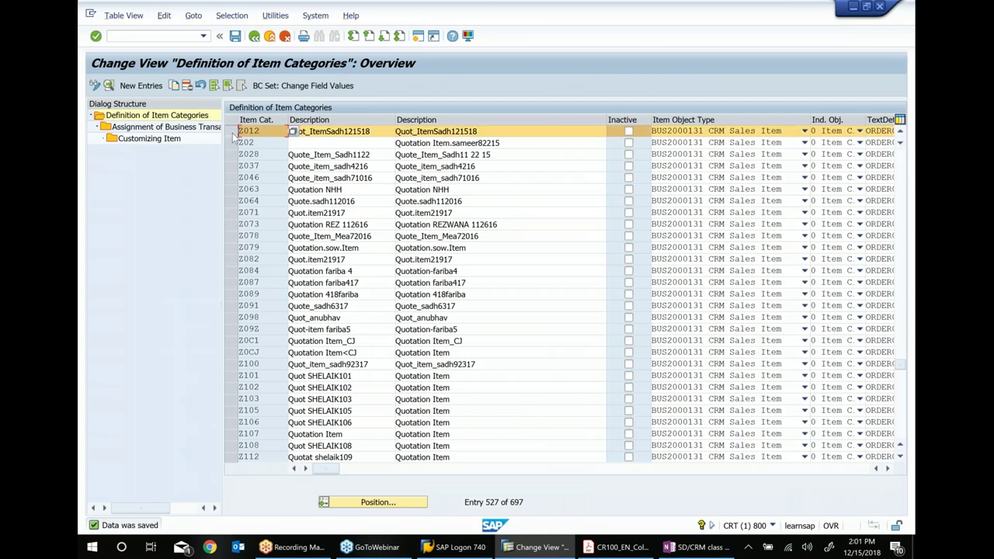
left_click(111, 86)
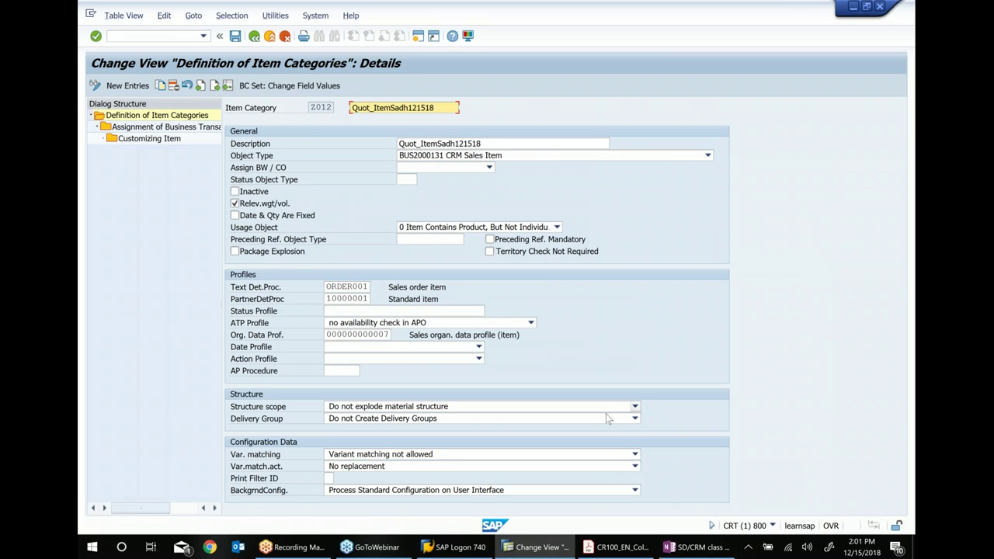
Step: Check the next exercise in OneNote, return to SAP and open the Define Item Category Determination customizing activity
left_click(692, 548)
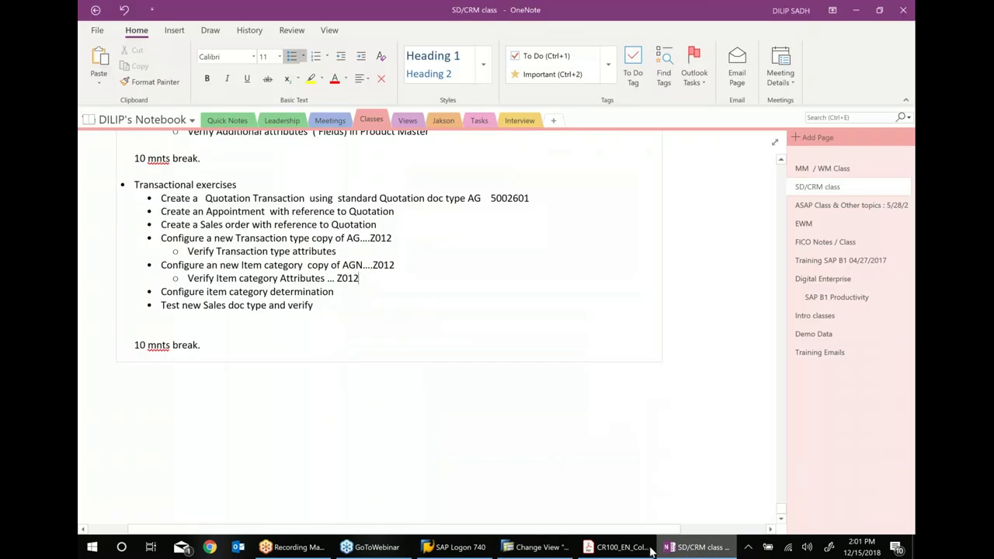
left_click(355, 292)
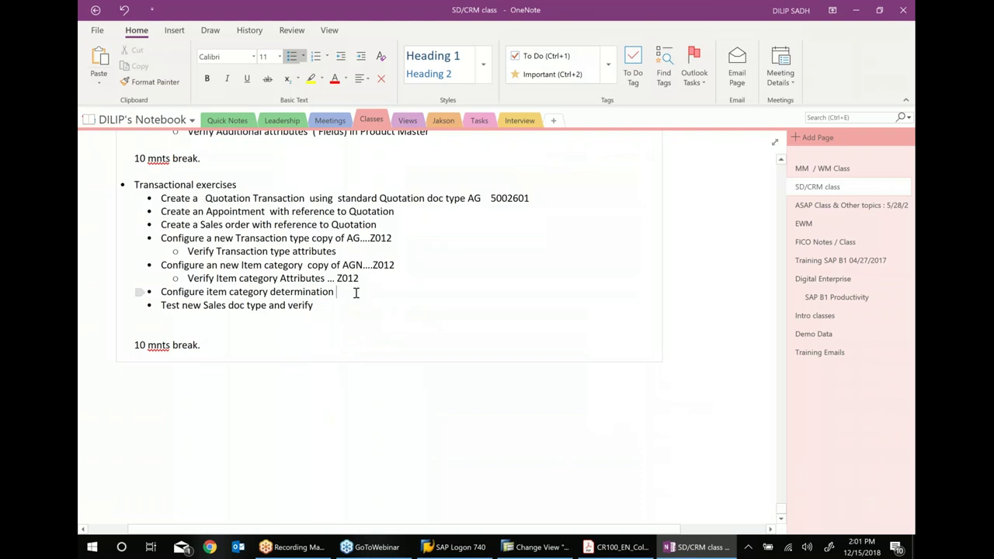
left_click(533, 553)
left_click(256, 38)
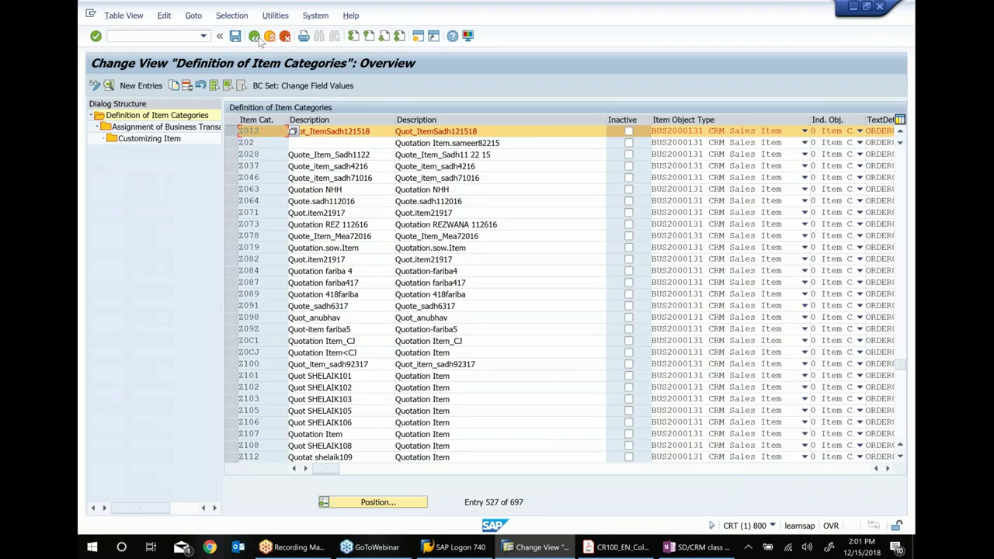
left_click(256, 38)
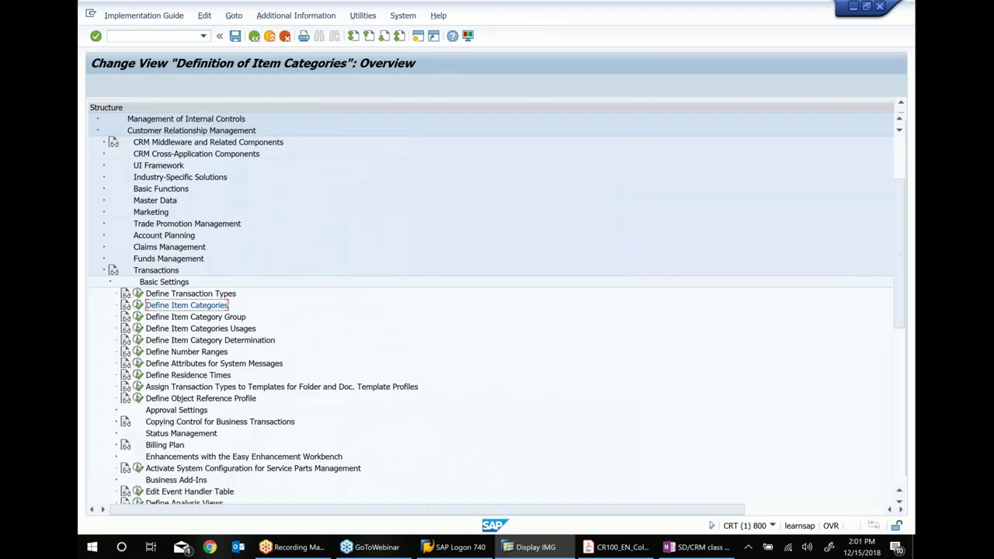
left_click(190, 342)
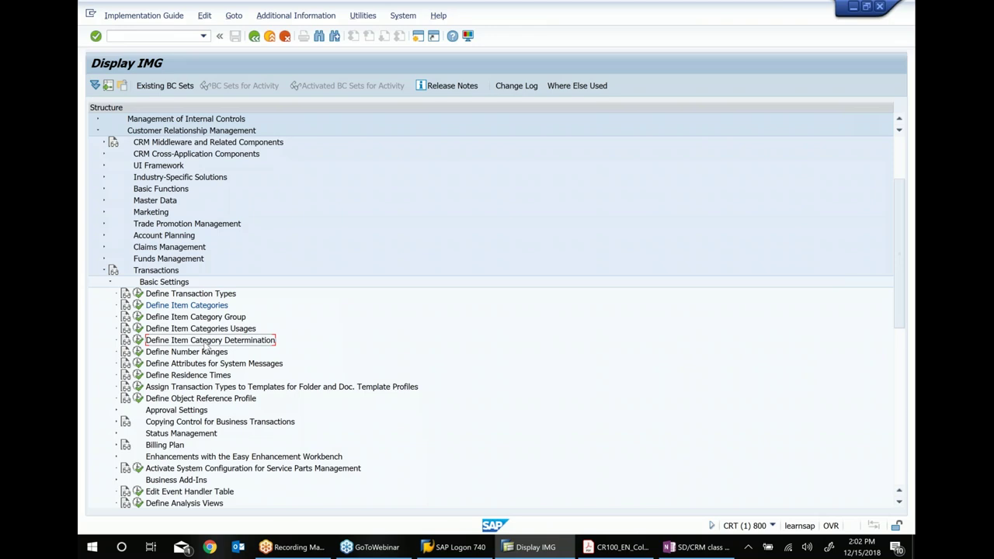
left_click(138, 340)
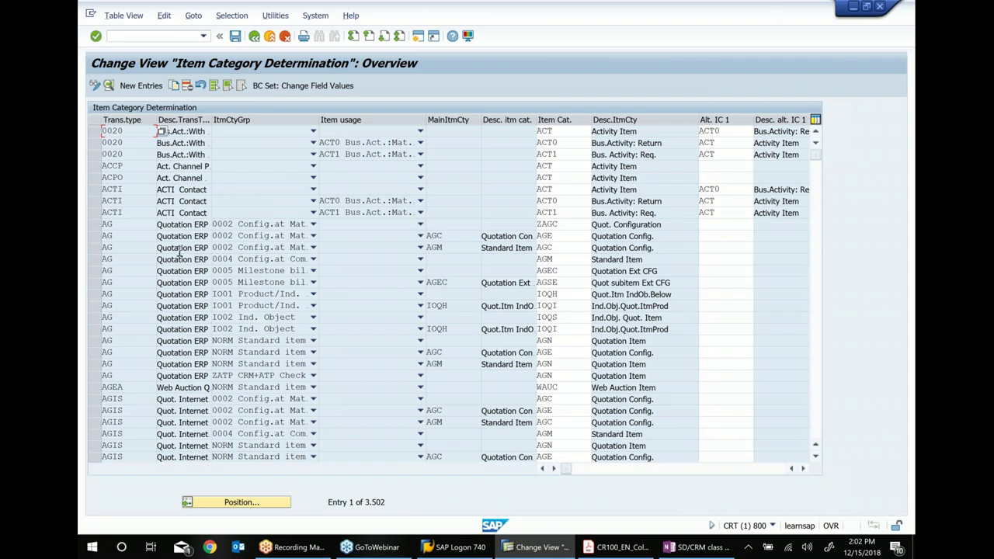
Step: Start a new determination entry for transaction type Z012 with item category group NORM Standard item
left_click(142, 85)
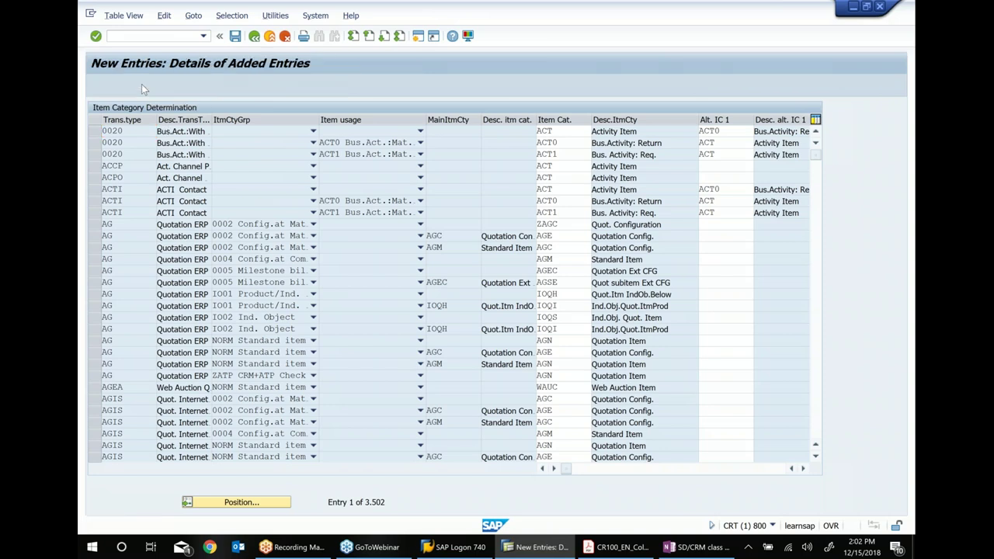
type("Z012")
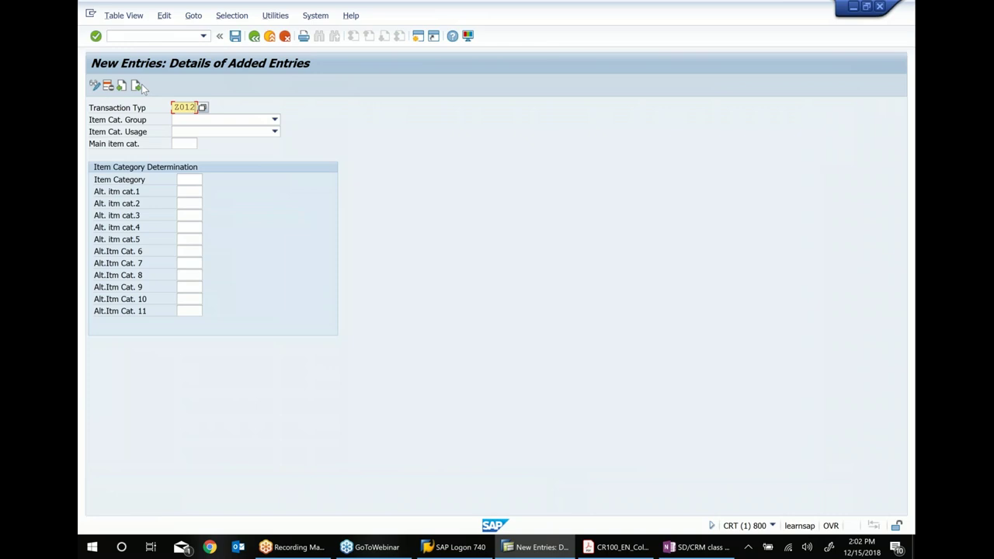
left_click(274, 120)
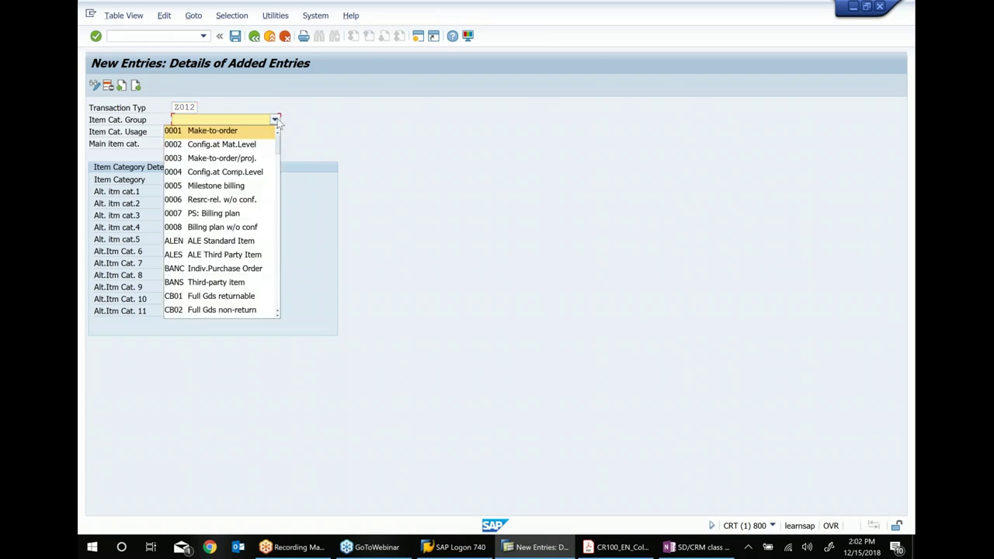
key("n")
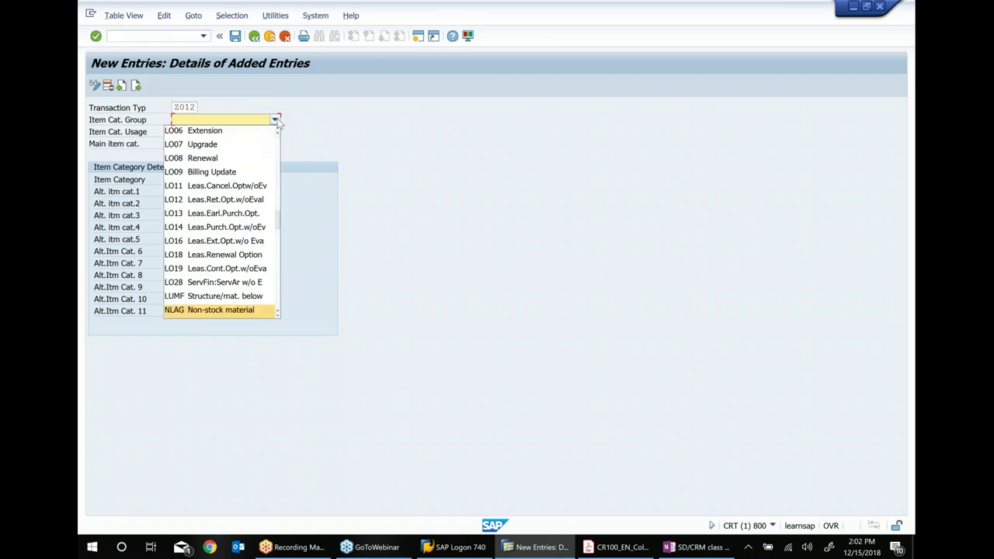
key("Down")
key("Down")
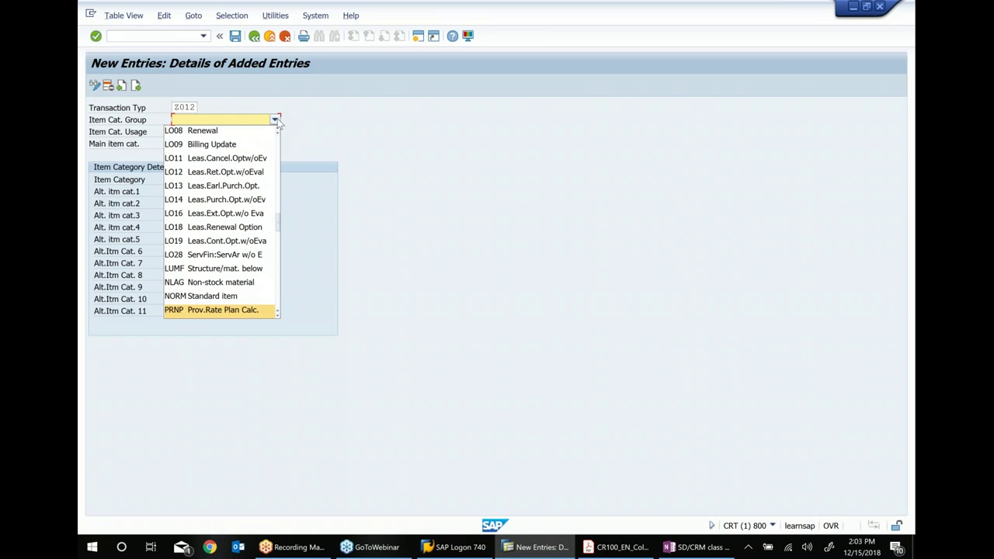
key("Up")
key("Return")
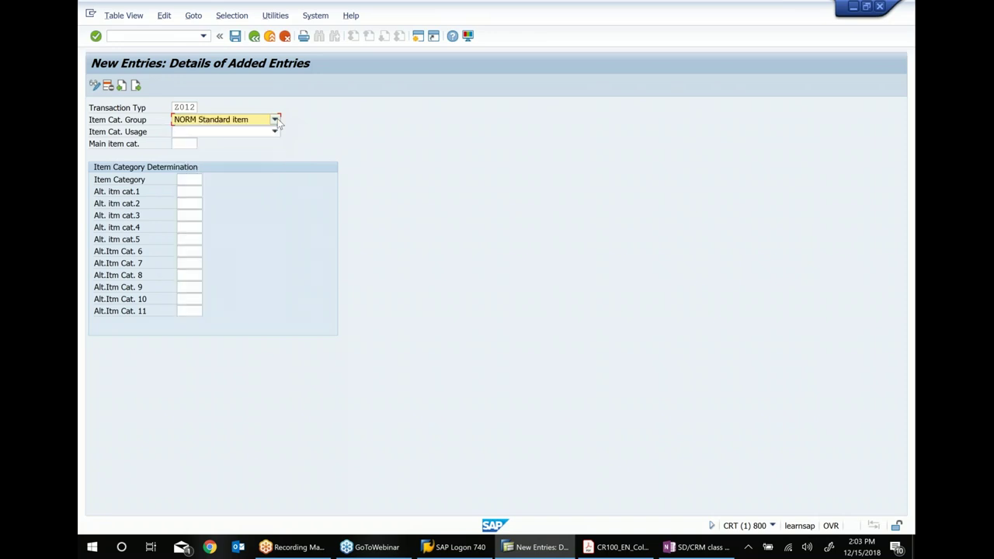
Step: Assign item category Z012 to the determination entry and save it under customizing request CRTK900010
left_click(196, 180)
type("Z012")
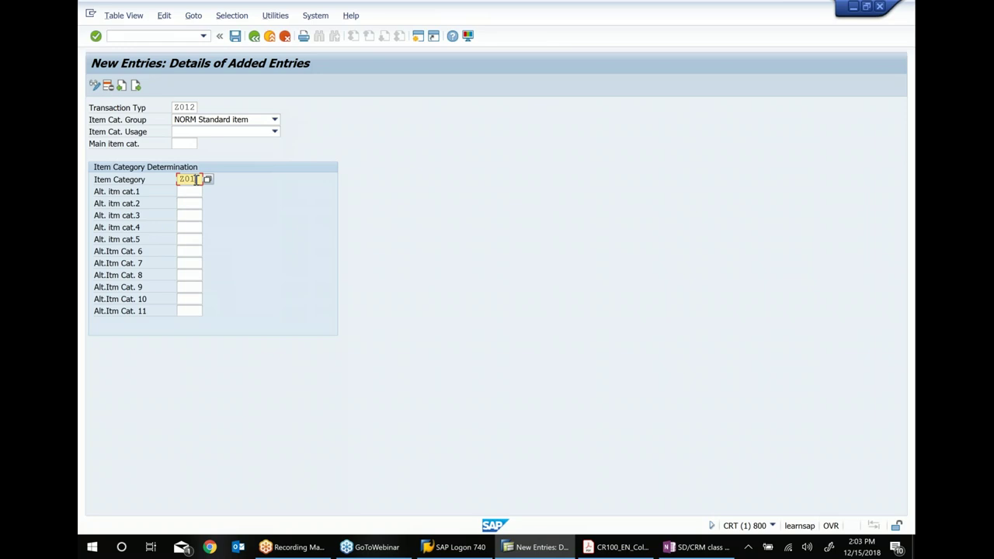
key("Return")
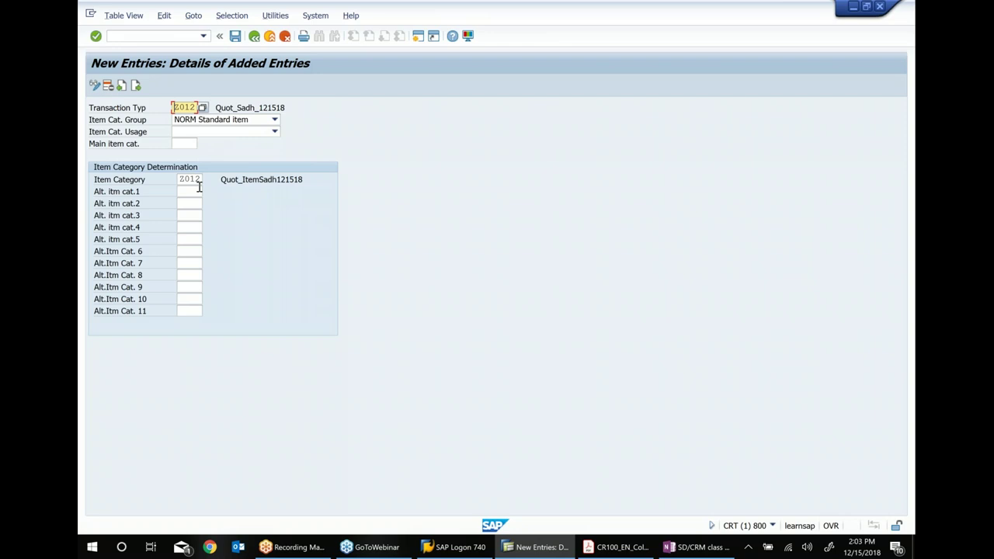
left_click(235, 36)
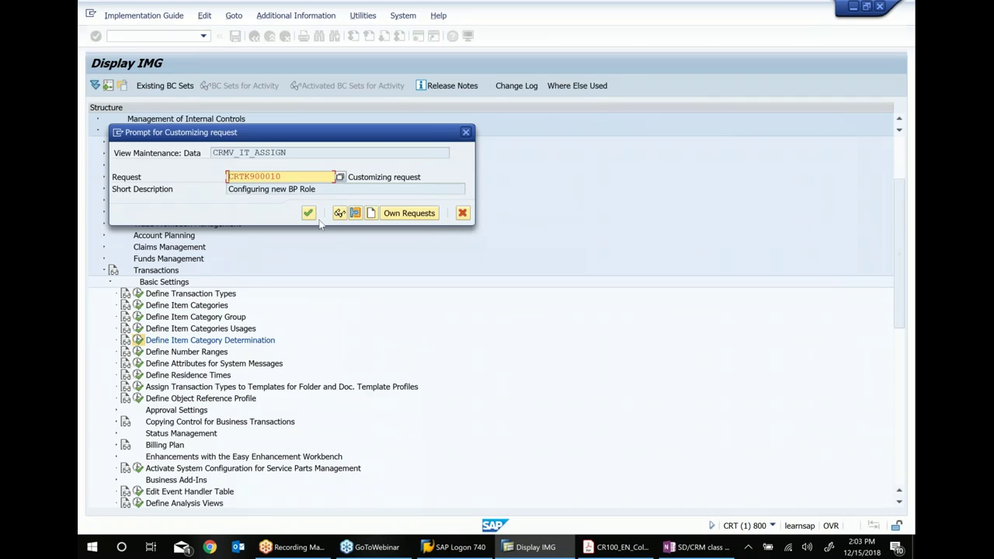
left_click(309, 213)
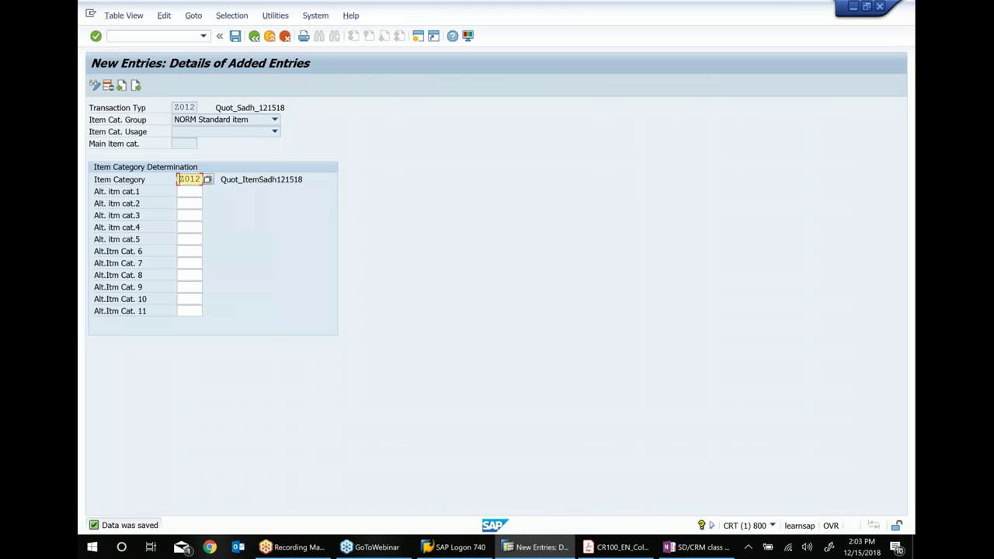
Step: Return to SAP Easy Access, open Maintain Sales Orders and hide the business transaction search area
left_click(175, 36)
type("/N")
key("Return")
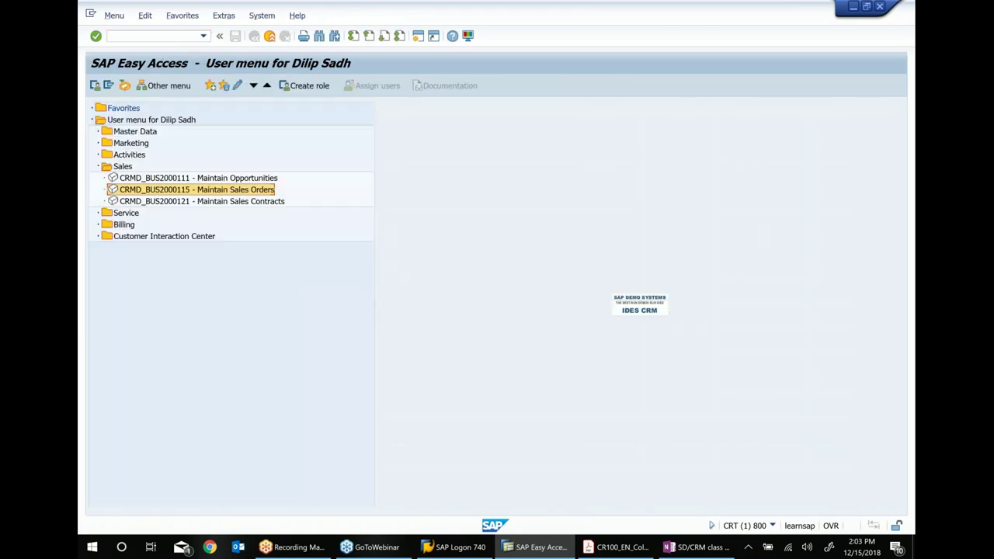
double_click(231, 192)
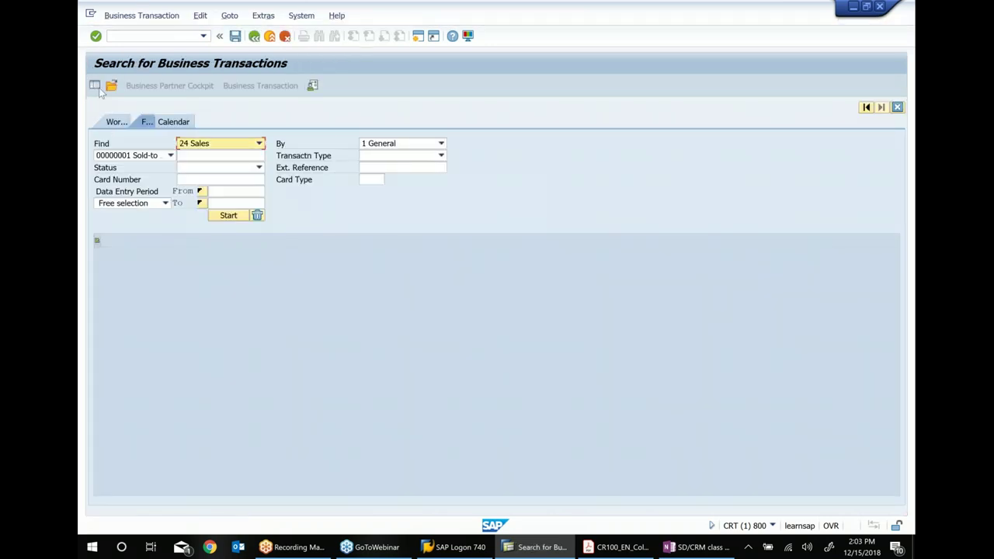
left_click(94, 85)
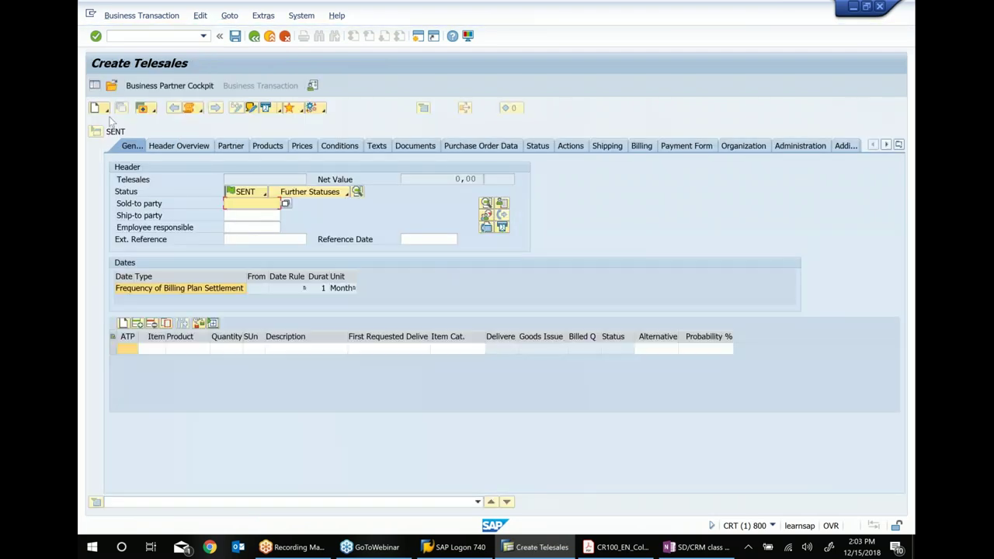
Step: Start a new sales transaction of the custom quotation type Z012, whose description ends in 121518
left_click(100, 108)
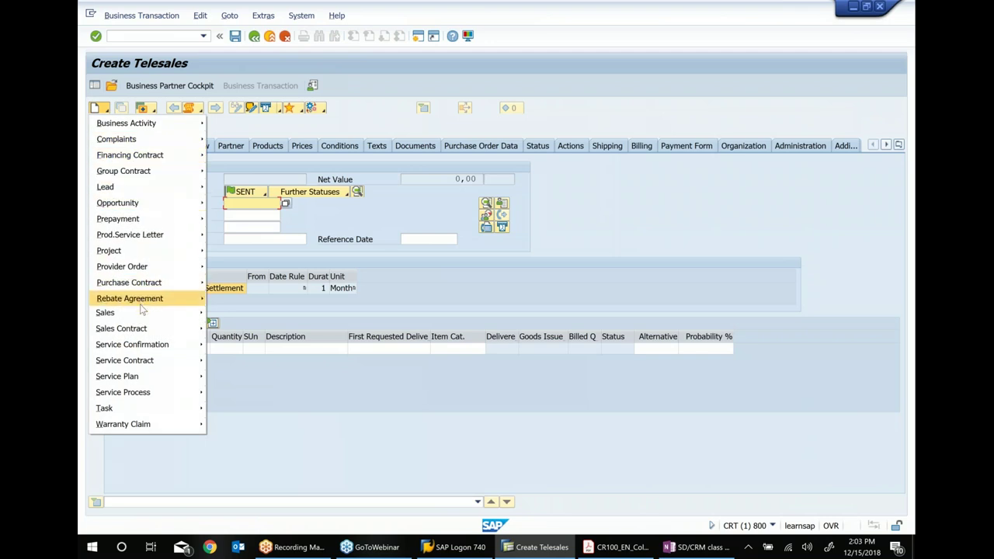
mouse_move(141, 313)
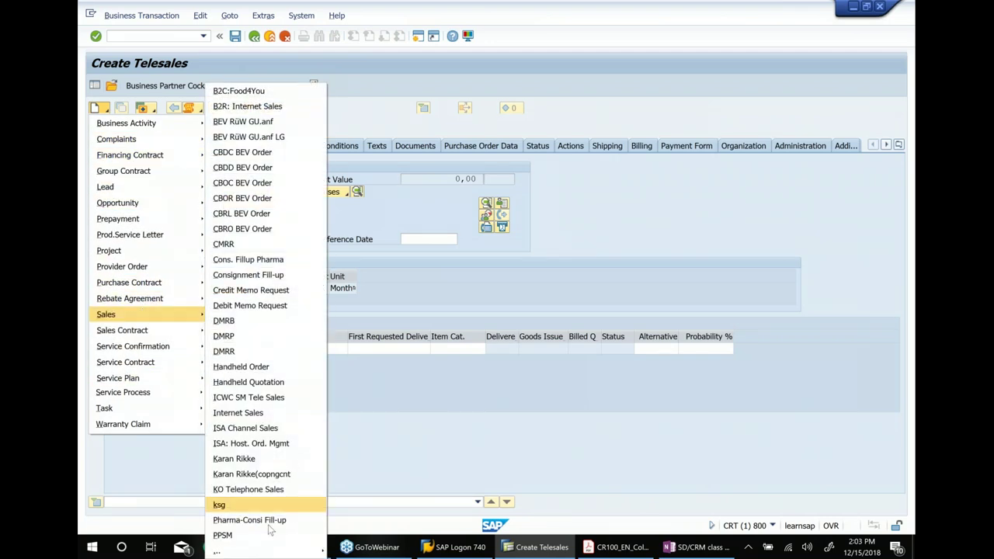
mouse_move(267, 553)
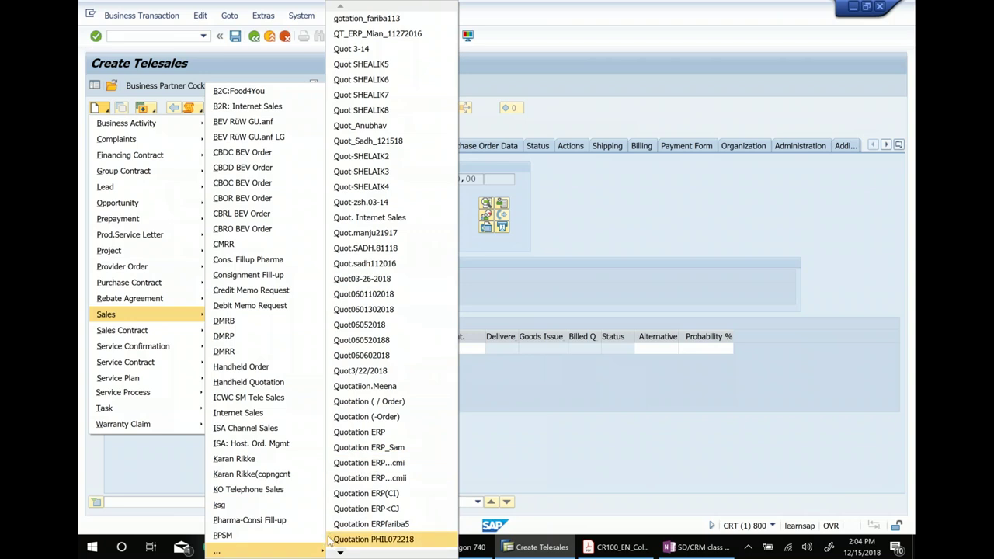
mouse_move(342, 553)
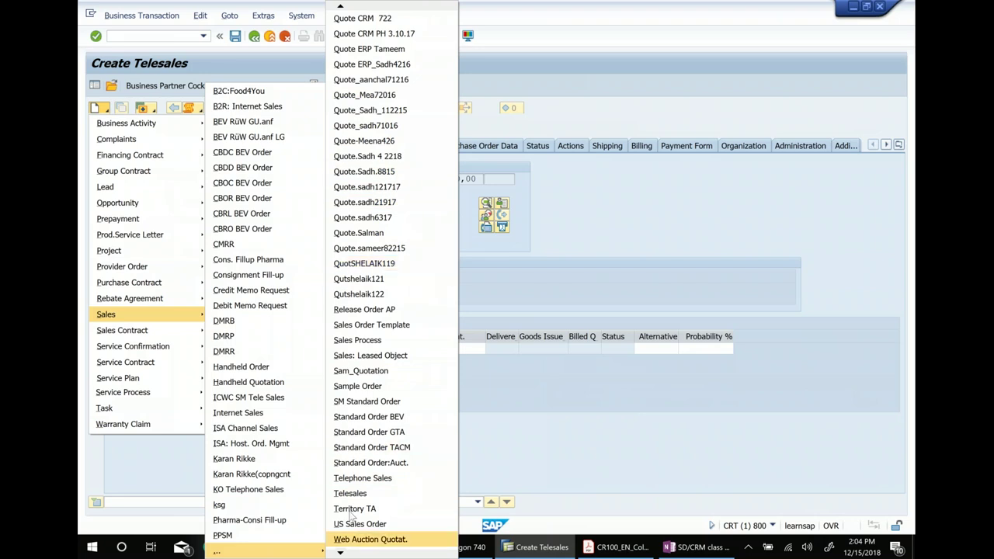
mouse_move(344, 7)
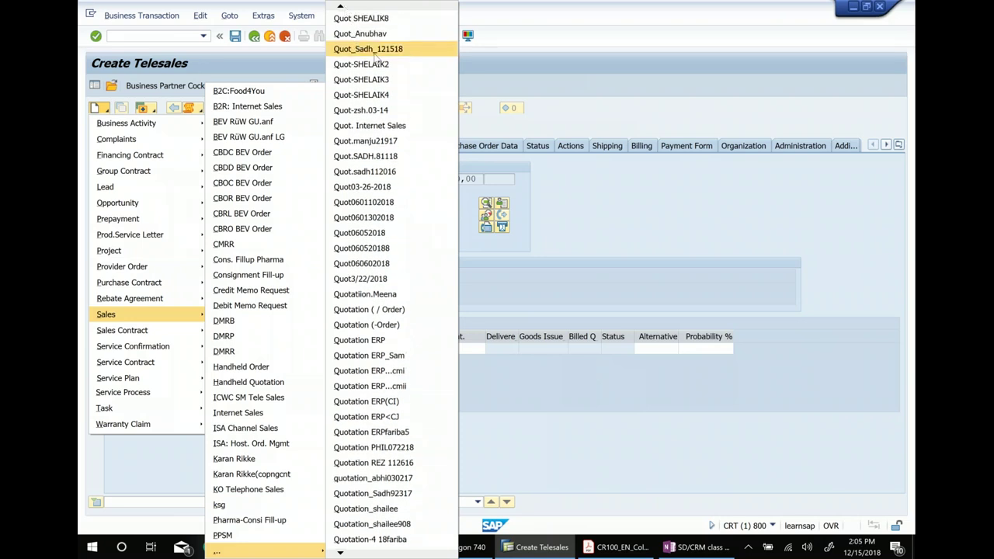
left_click(402, 52)
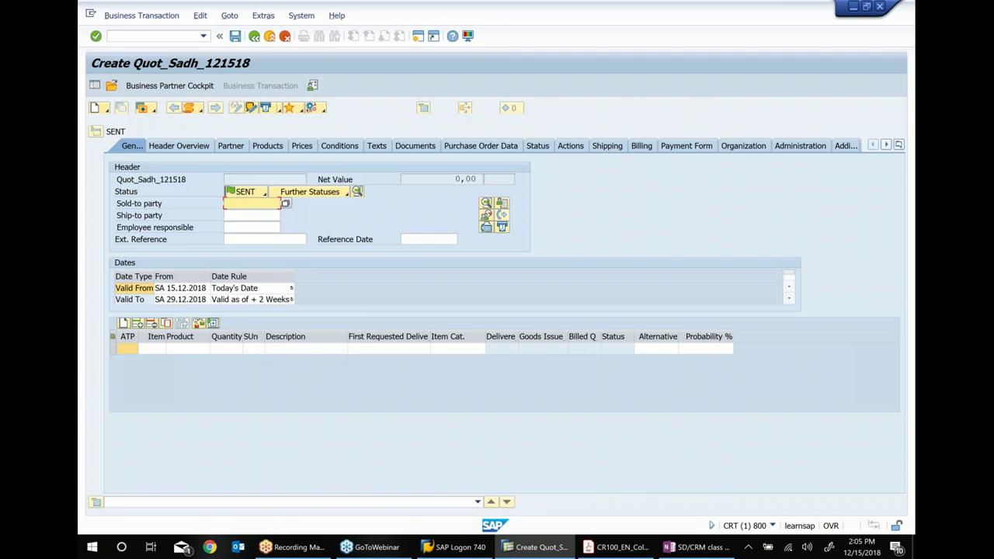
Step: Fill in the quotation header with the customer's sold-to party number, external reference 11 and reference date 15.12.2018
type("300043")
key("Return")
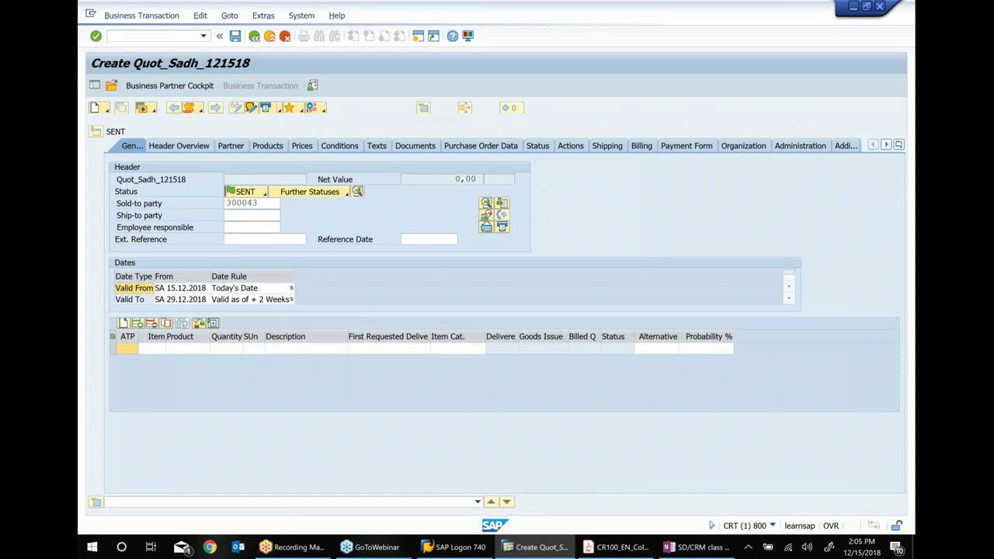
left_click(244, 243)
type("11")
left_click(418, 239)
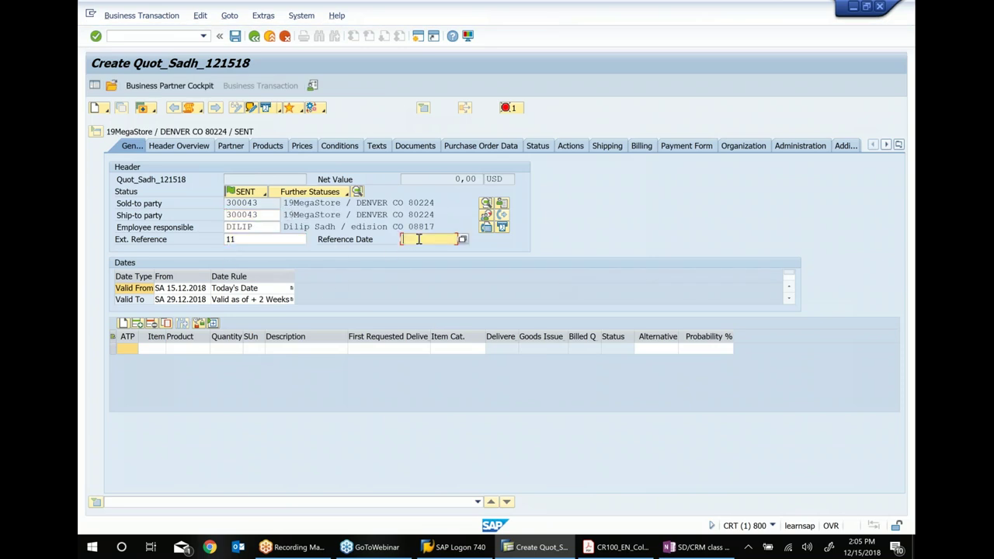
type("1")
left_click(427, 249)
key("Return")
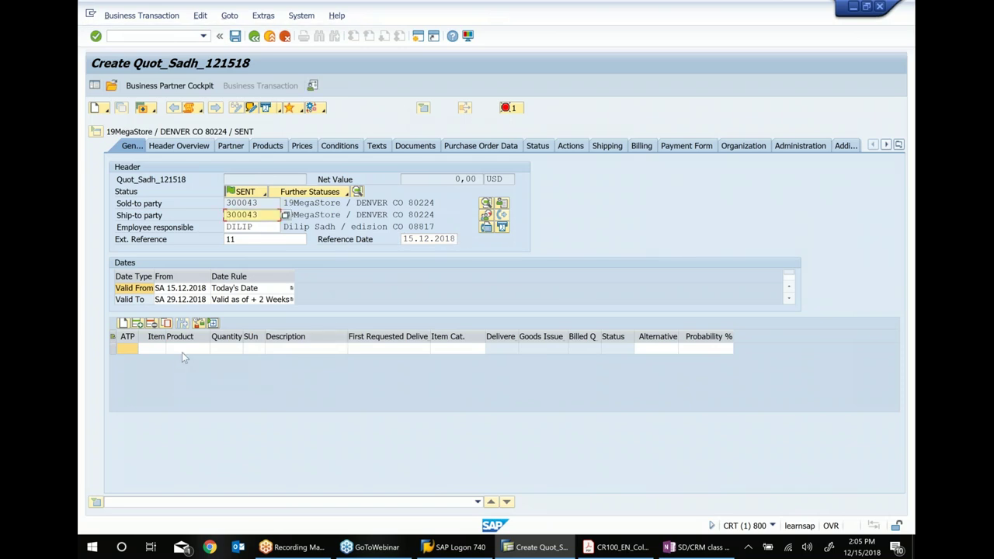
Step: Add an item for product HT-1010 with a quantity of 10 to the quotation
left_click(182, 351)
type("HT")
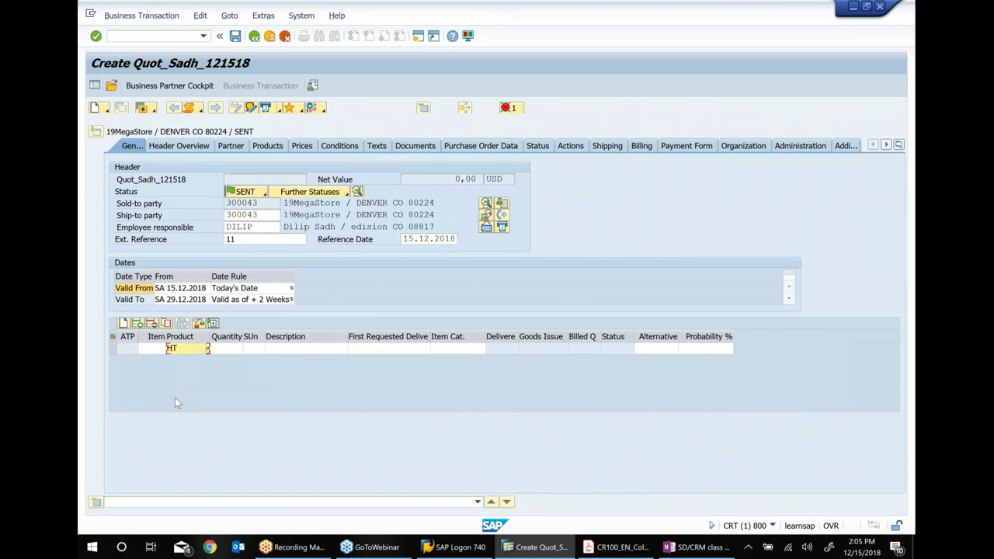
type("-1010")
key("Tab")
type("10")
key("Return")
key("Return")
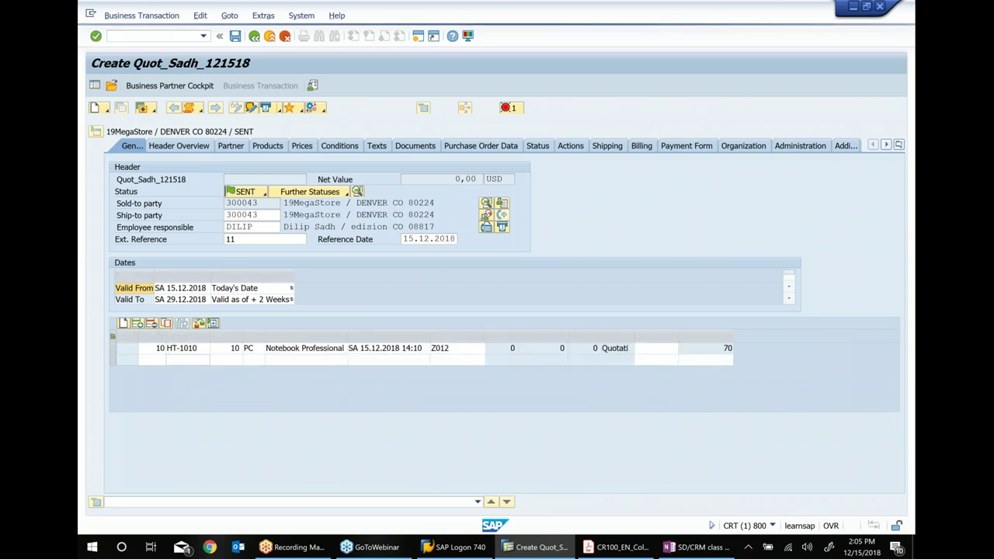
Step: Review the header overview, then add a Sales employee partner function to the quotation with the employee's partner ID
left_click(184, 147)
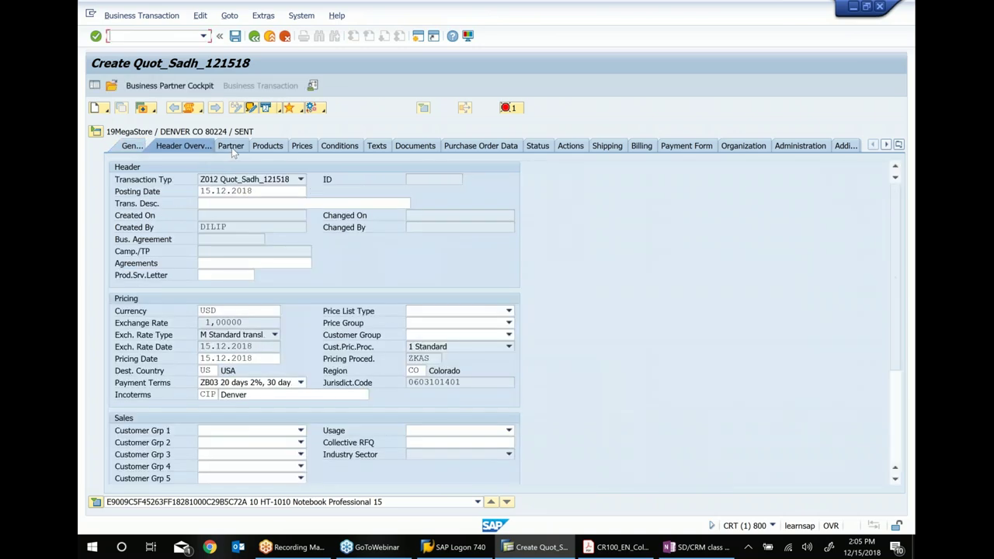
left_click(233, 148)
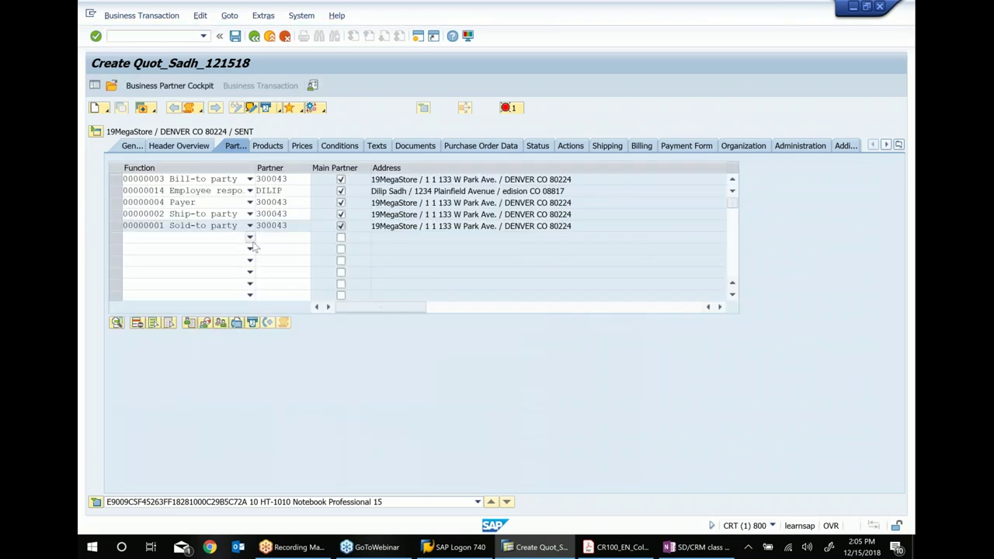
left_click(250, 237)
left_click(178, 317)
left_click(278, 239)
type("dilip")
key("Return")
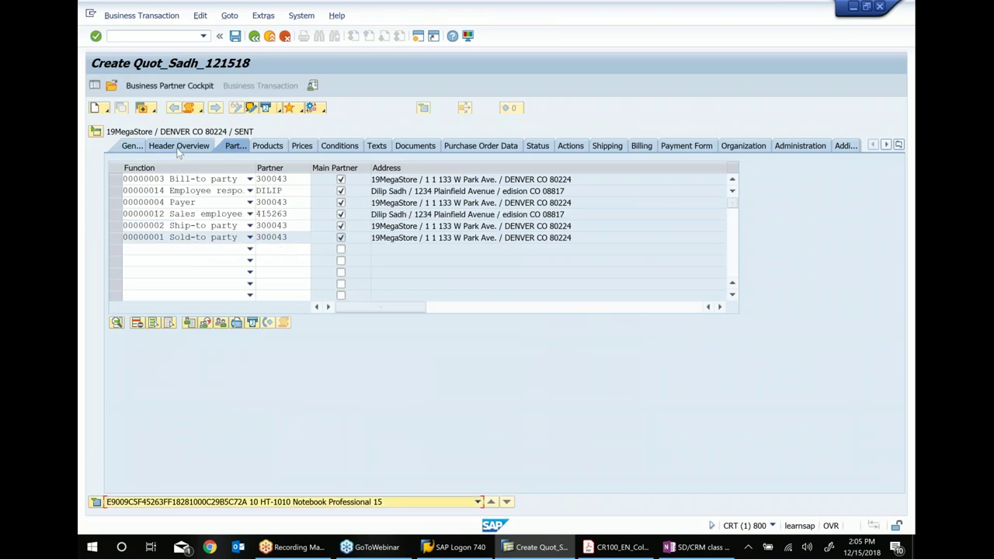
Step: Check the quotation's header overview and general data, then save the transaction
left_click(178, 149)
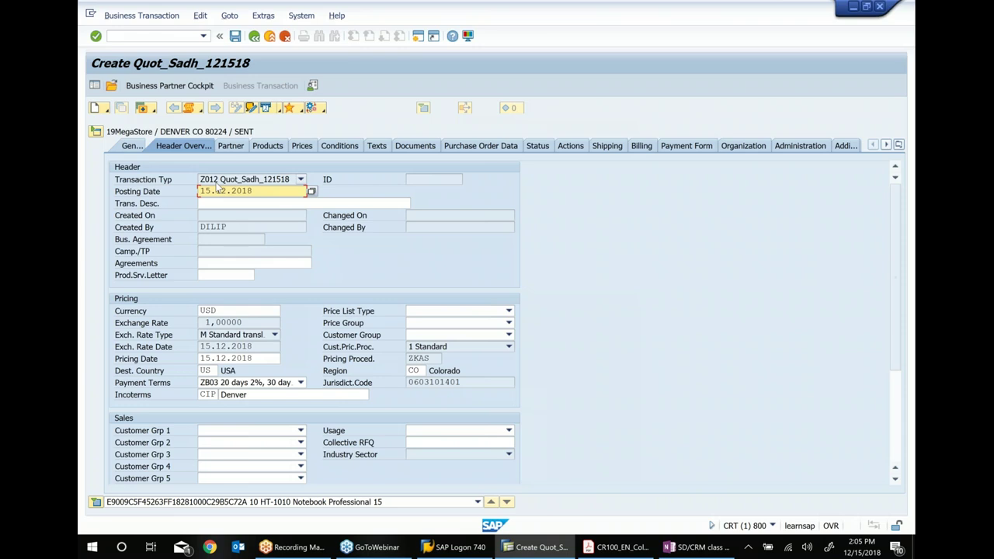
left_click(130, 146)
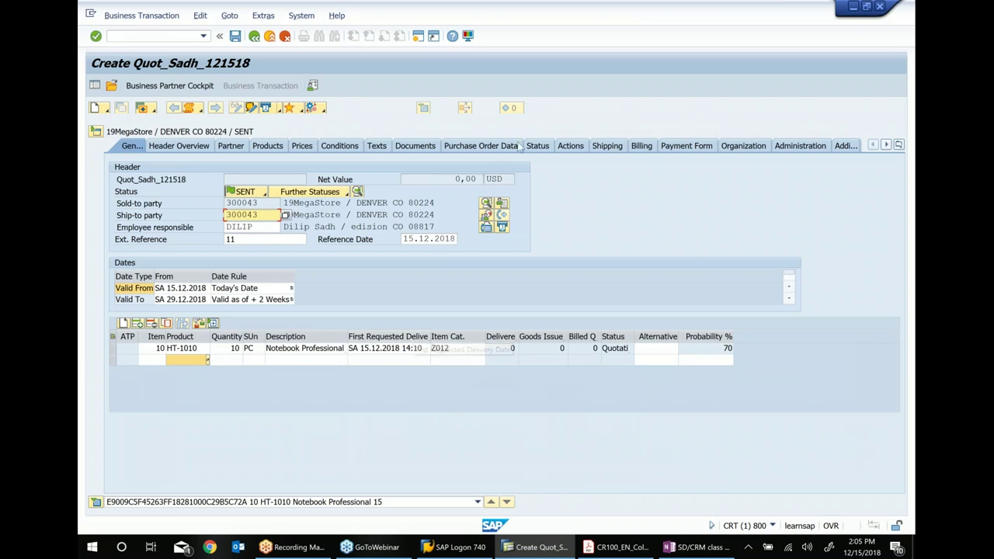
left_click(236, 37)
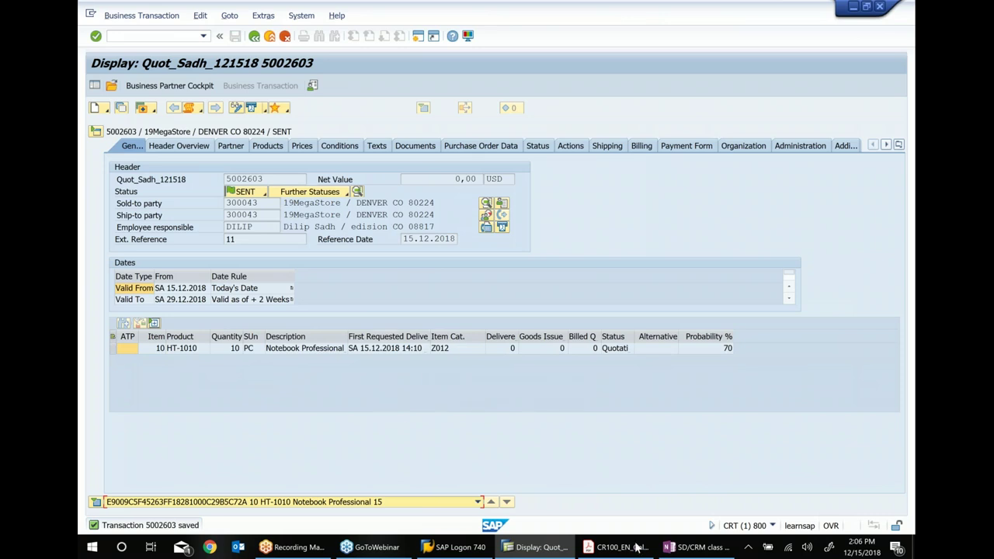
Step: Switch to the OneNote class notes, add the closing line "STOPPING NOW AND TALK TO U TOMORROW. THX ALL." and close OneNote
left_click(699, 547)
key("Return")
key("Return")
type("S")
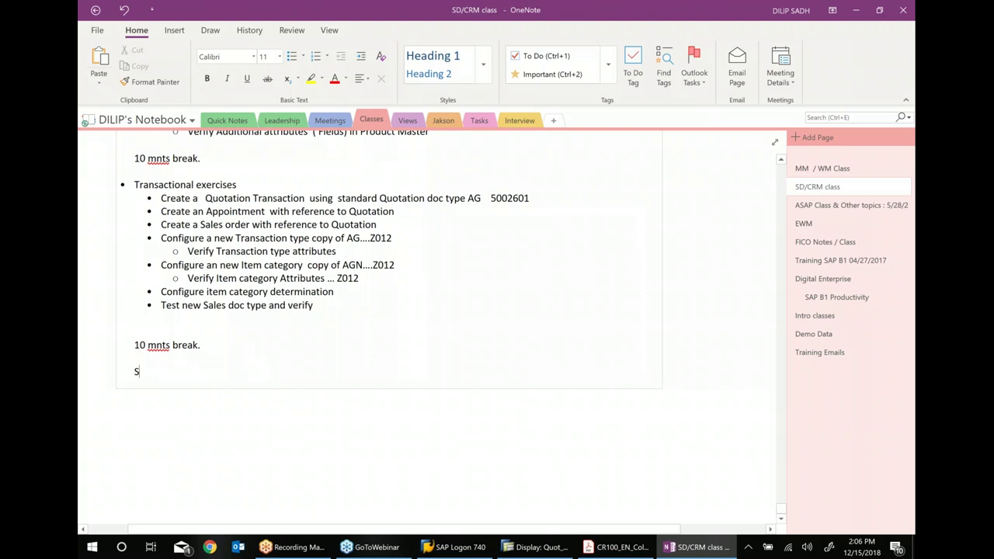
type("TOPPING NOW AND TALK TO U TOMORROW. THX ALL.")
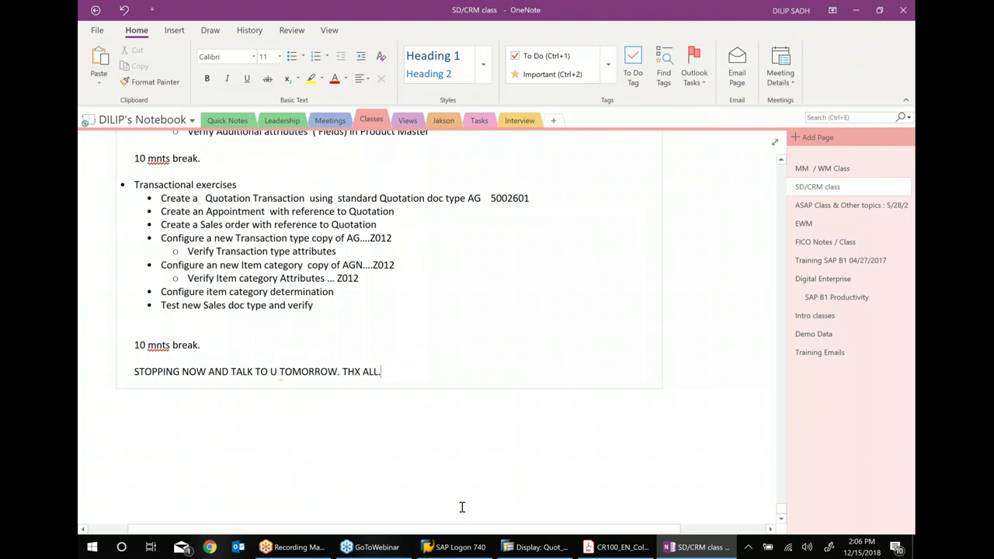
left_click(903, 11)
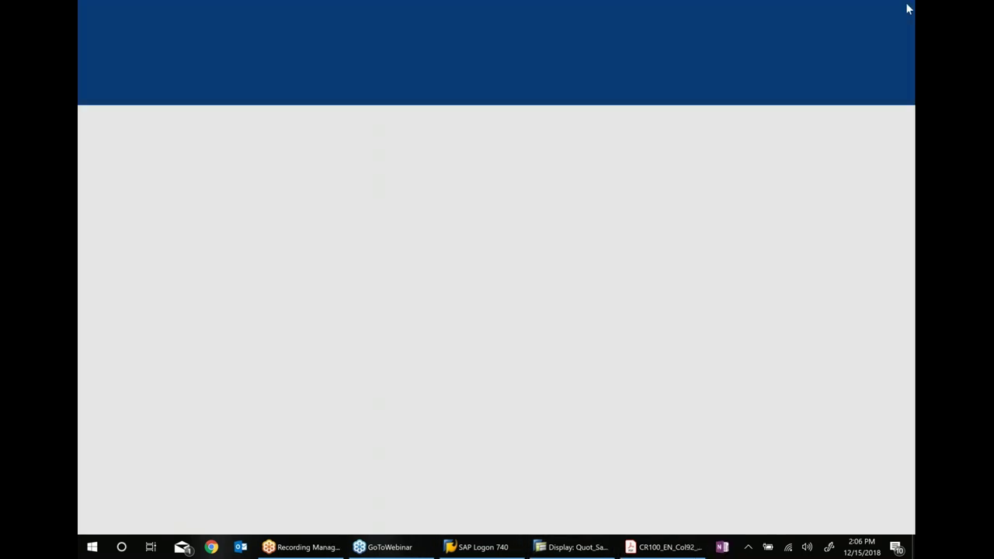
Step: Log off from the SAP system and confirm the logoff
left_click(301, 16)
left_click(301, 215)
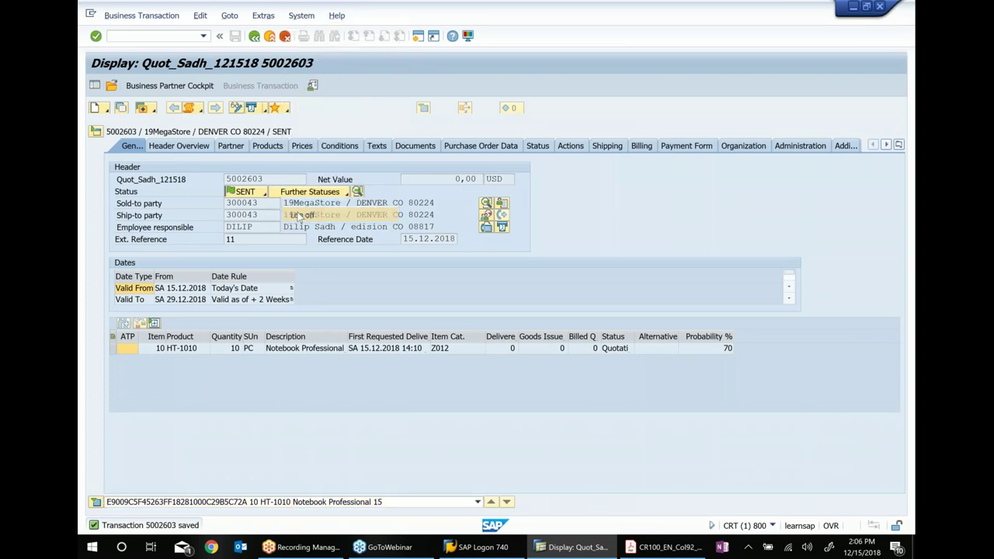
left_click(226, 224)
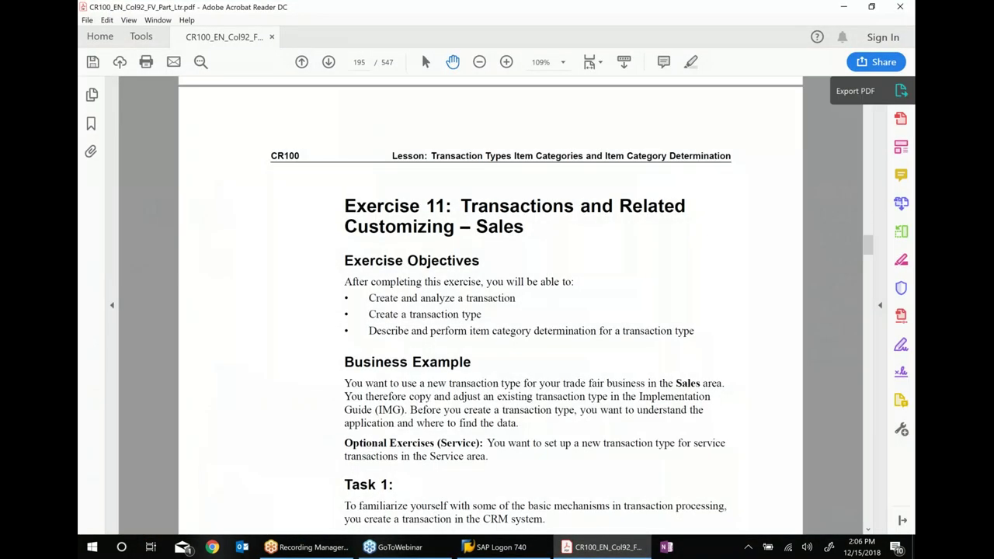
Step: Close CR100_EN_Col92_FV_Part_Ltr.pdf, saving its changes over the existing file in the Final CRM_SD Course Docs folder
left_click(899, 6)
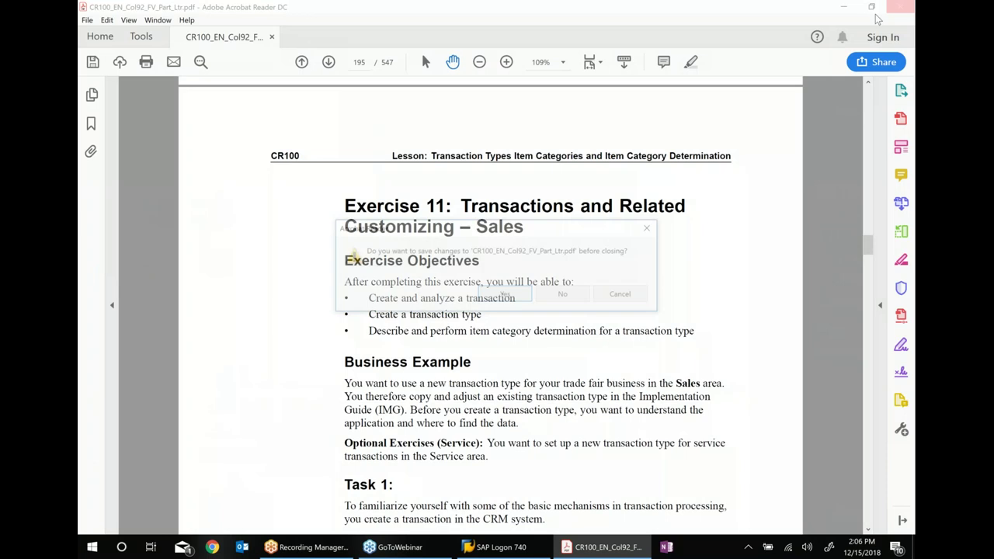
left_click(514, 300)
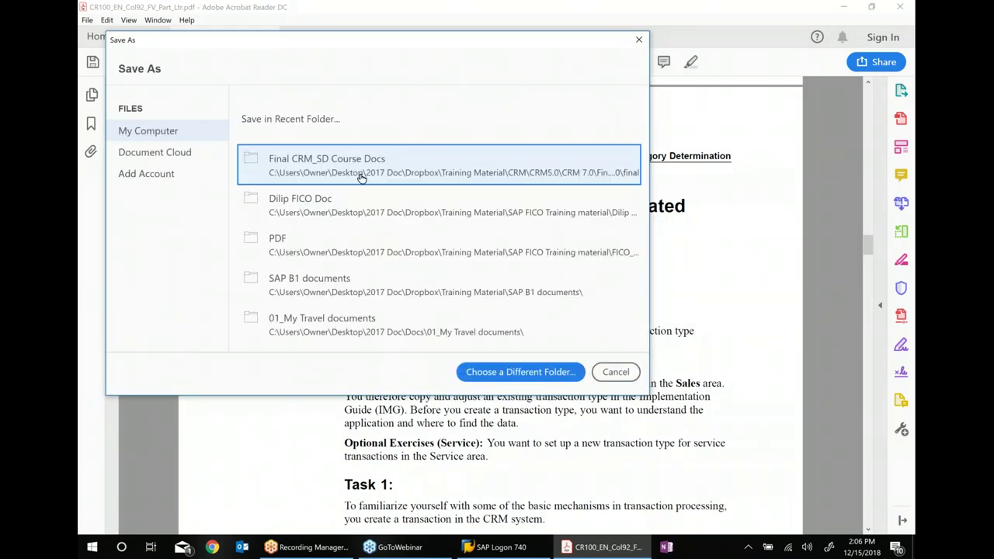
key("Escape")
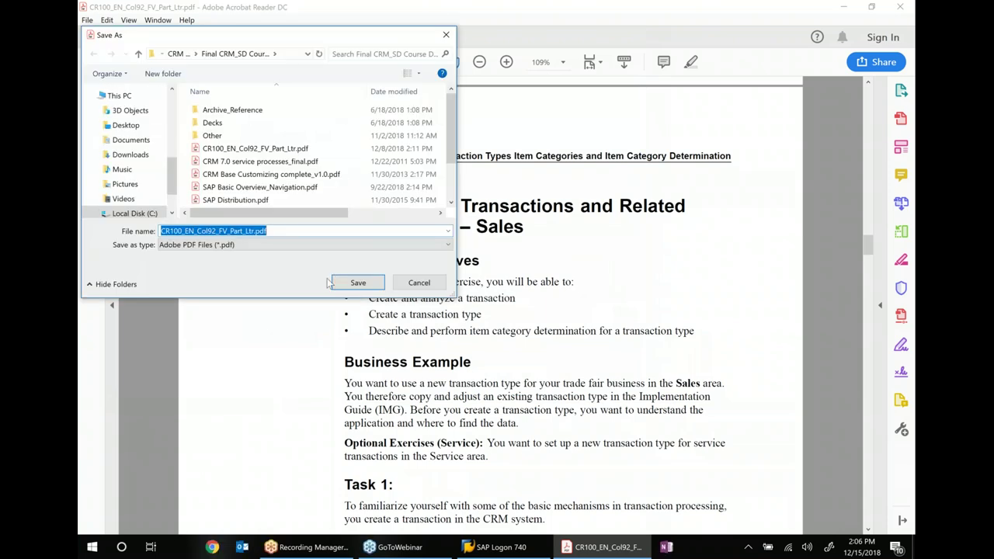
left_click(360, 283)
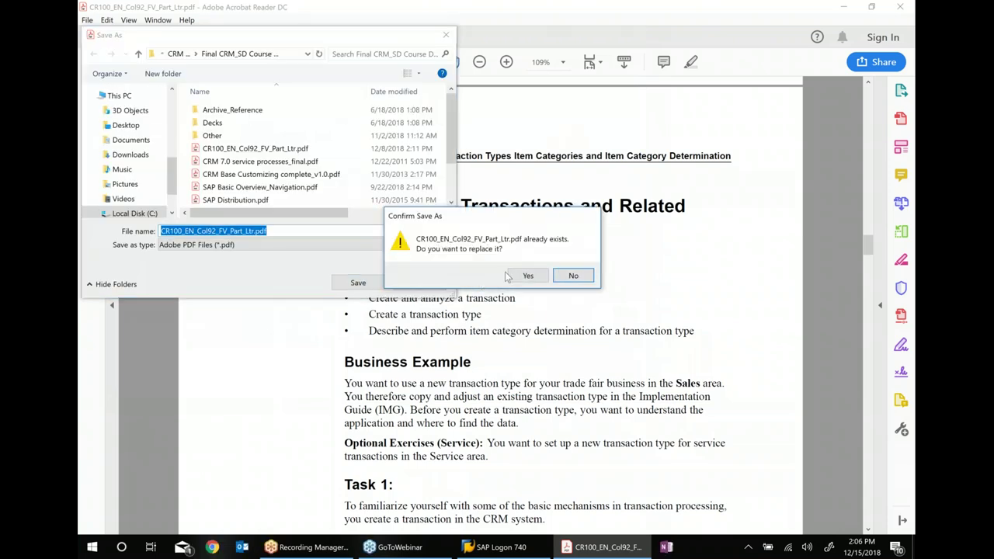
left_click(527, 277)
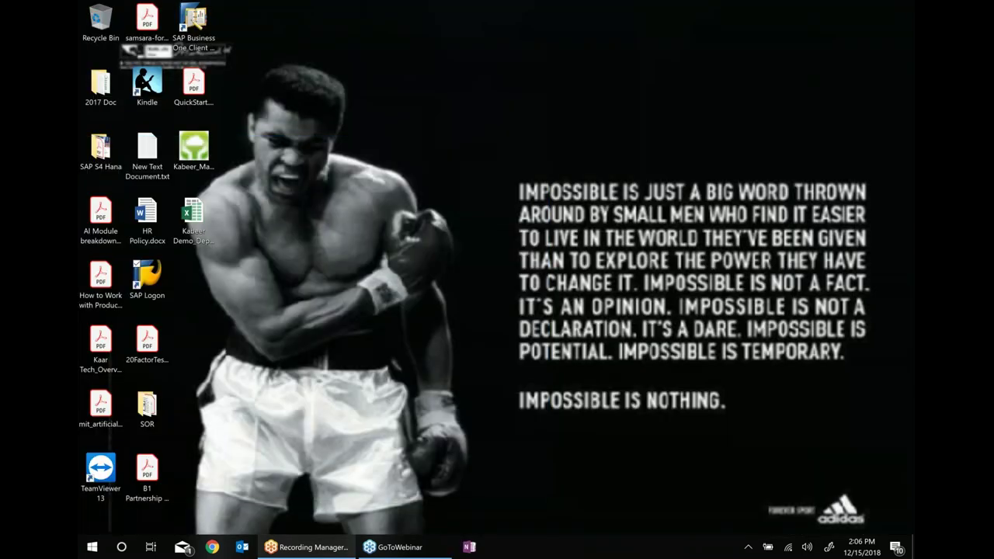
Step: Bring up the GoToMeeting Recording Manager and close it
left_click(307, 546)
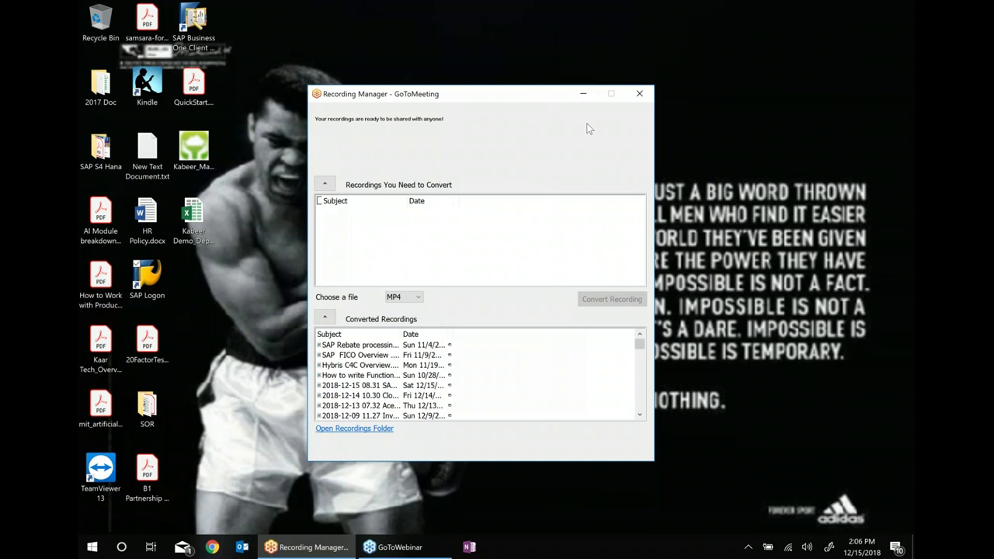
left_click(639, 95)
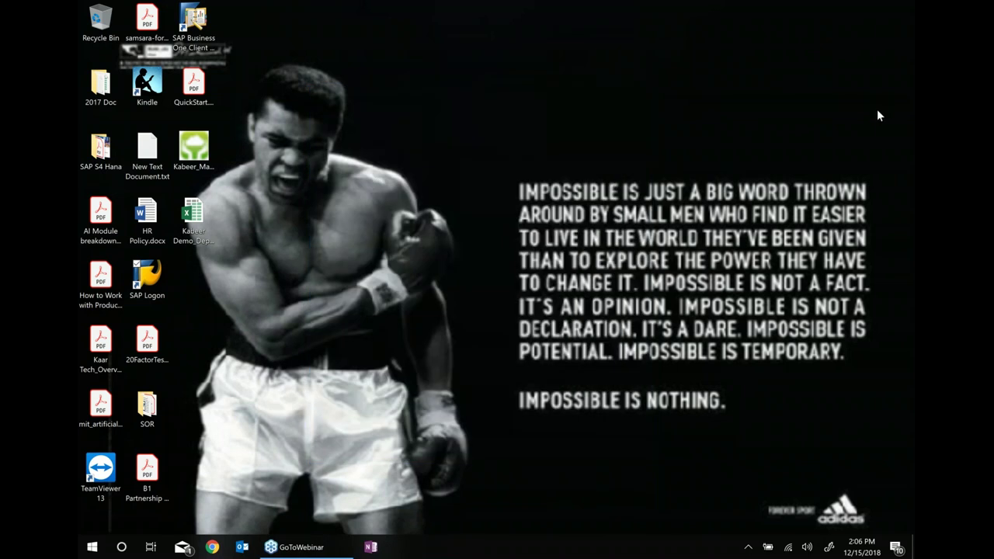